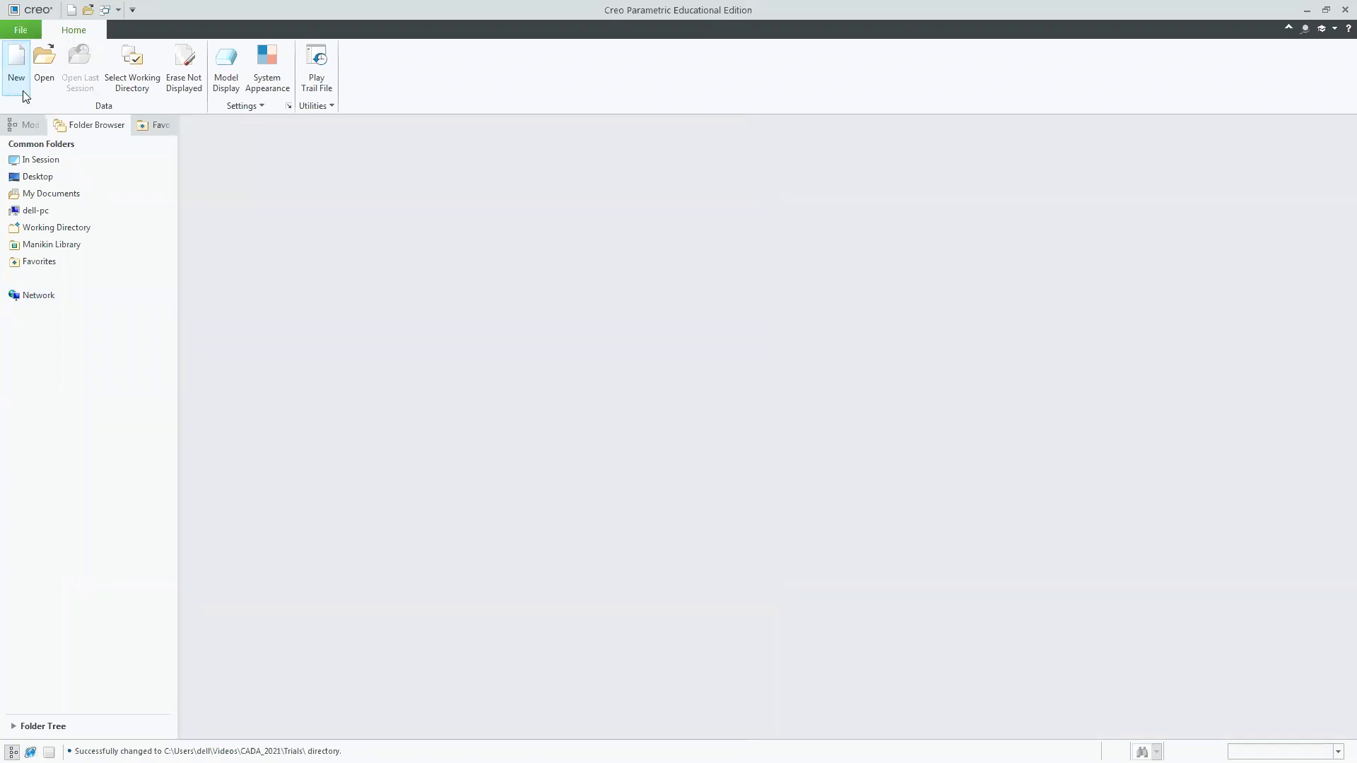
# Create a new sketch file named TRIAL_9TH_MARCH.
pyautogui.click(16, 70)
pyautogui.click(592, 316)
pyautogui.write('tr')
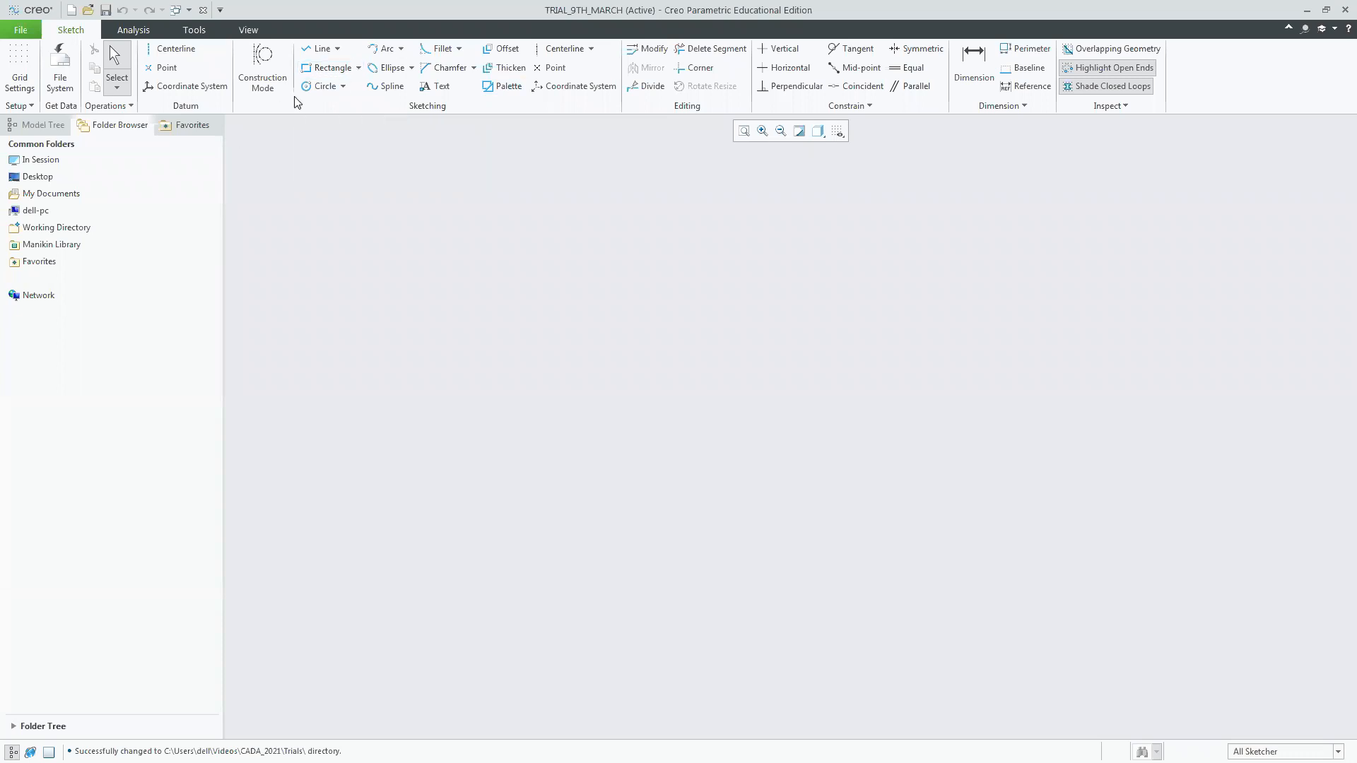
# Check SKETCH-EX-3 in the browser PDF and draw a slanted rectangle in Creo about 9.5 long and 4 wide, rising to the right.
pyautogui.hotkey('alt', 'Tab')
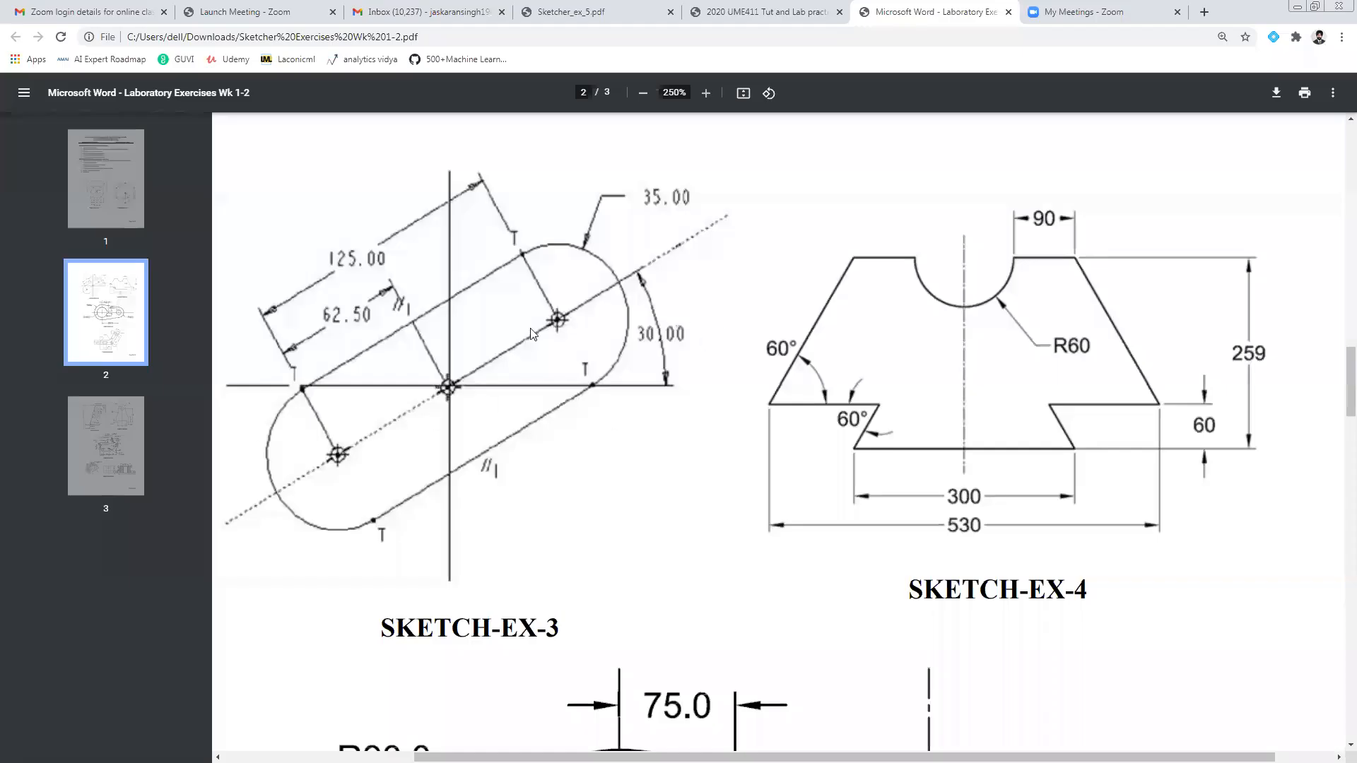
pyautogui.hotkey('alt', 'Tab')
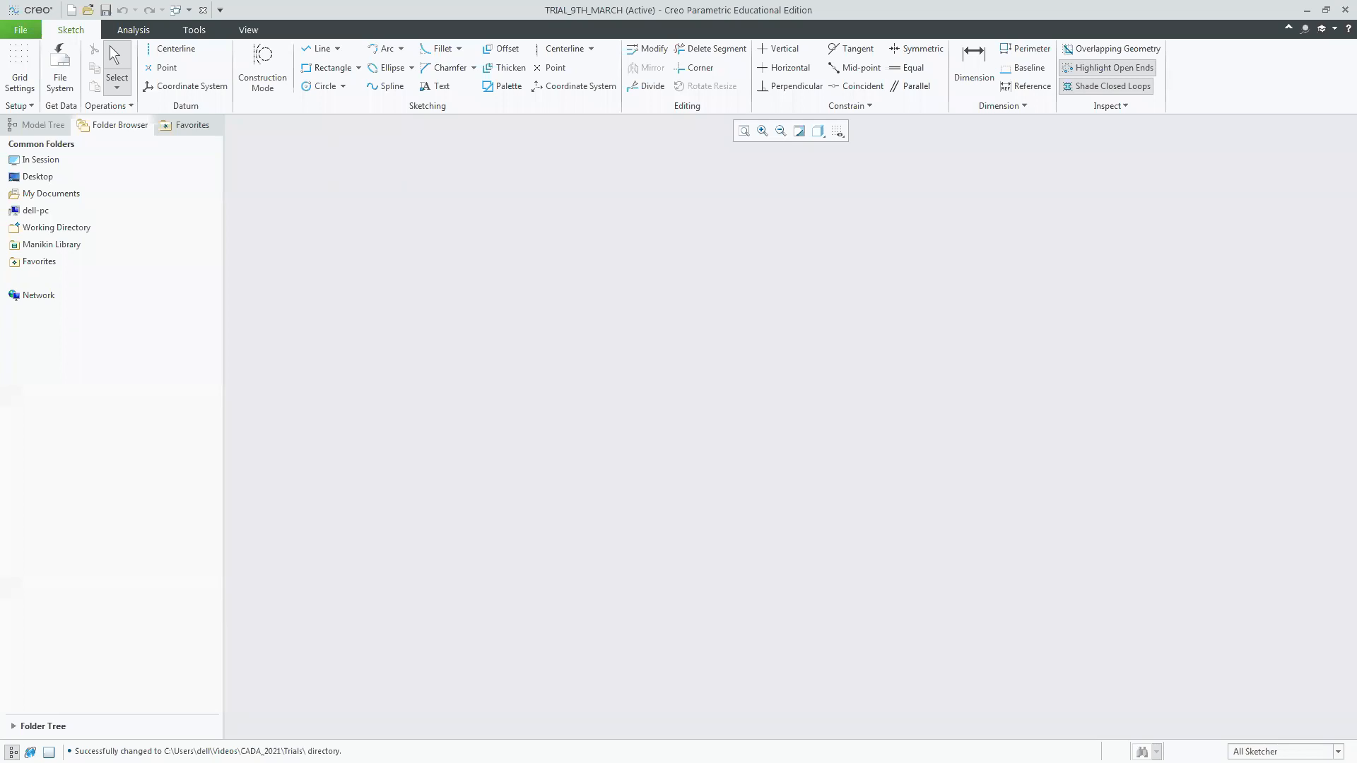
pyautogui.hotkey('alt', 'Tab')
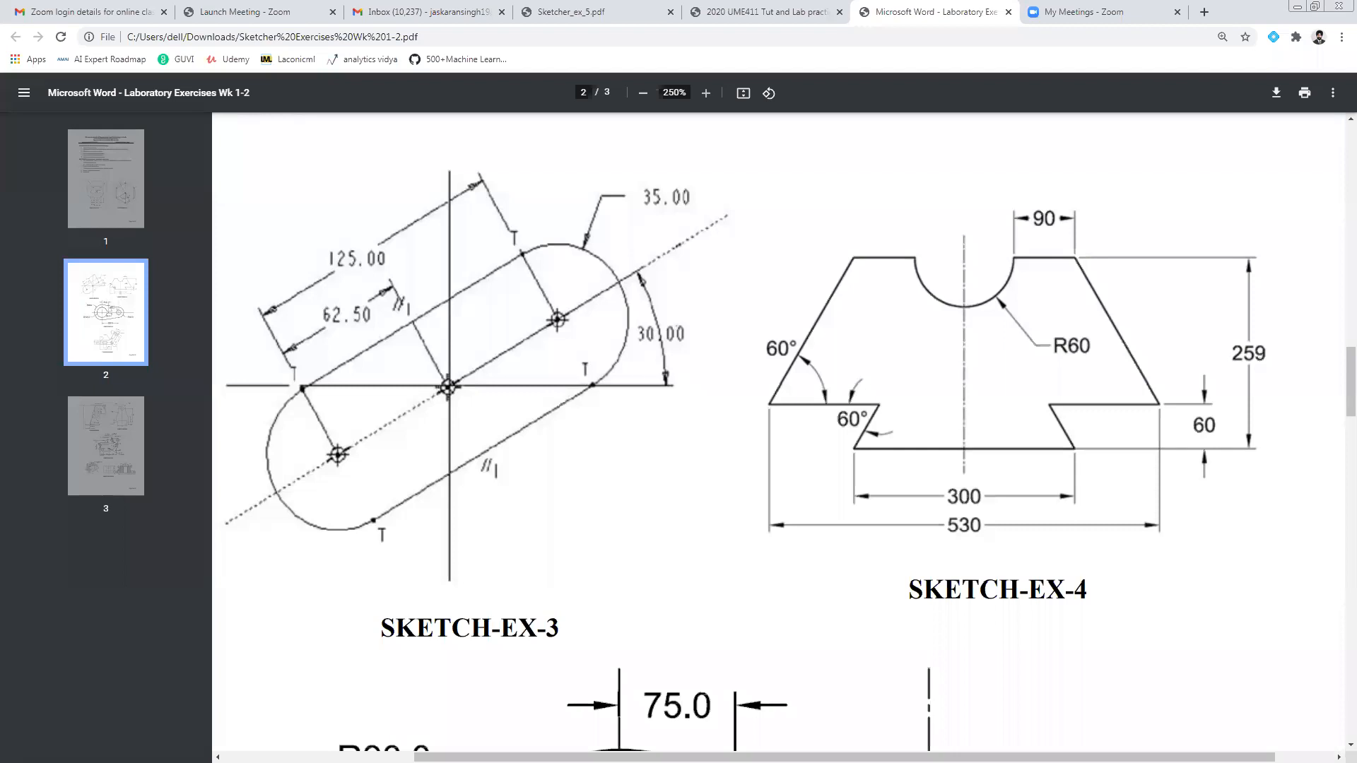
pyautogui.hotkey('alt', 'Tab')
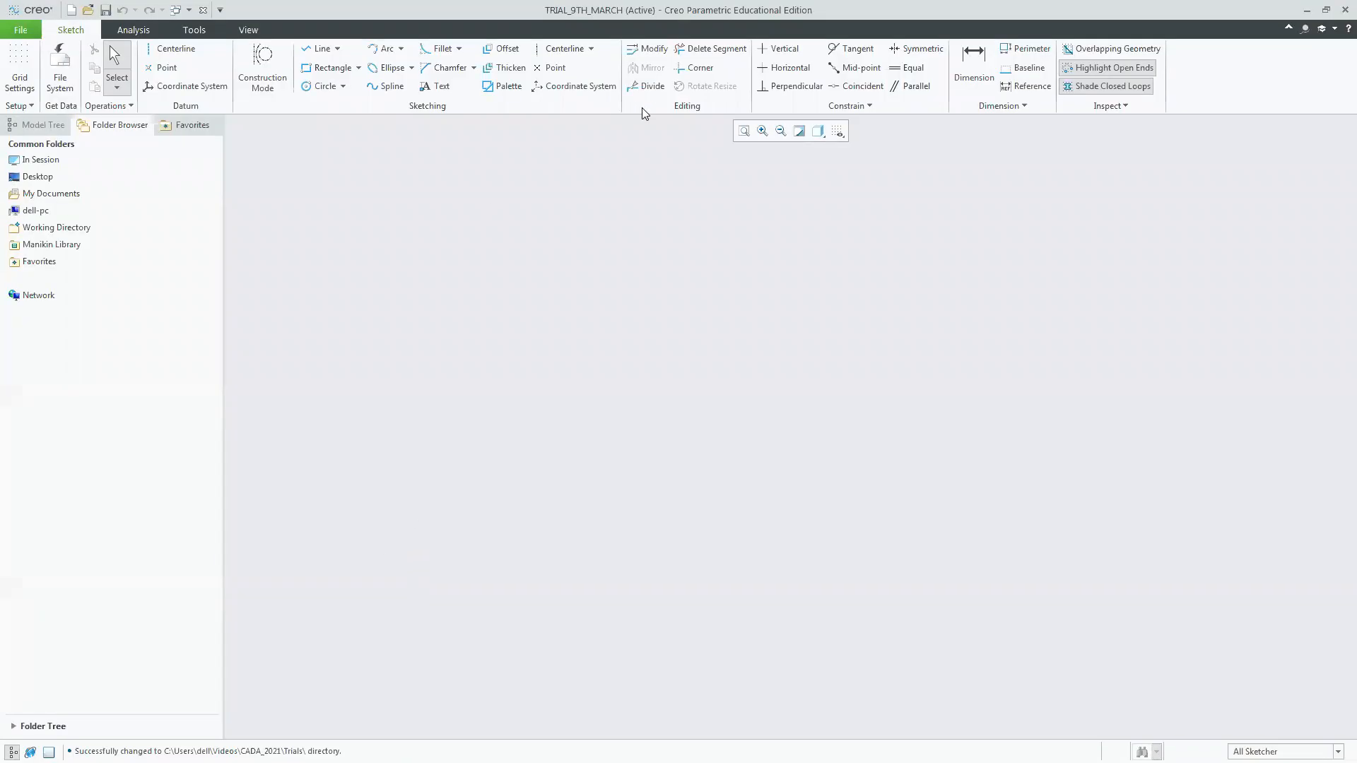
pyautogui.click(357, 69)
pyautogui.click(361, 100)
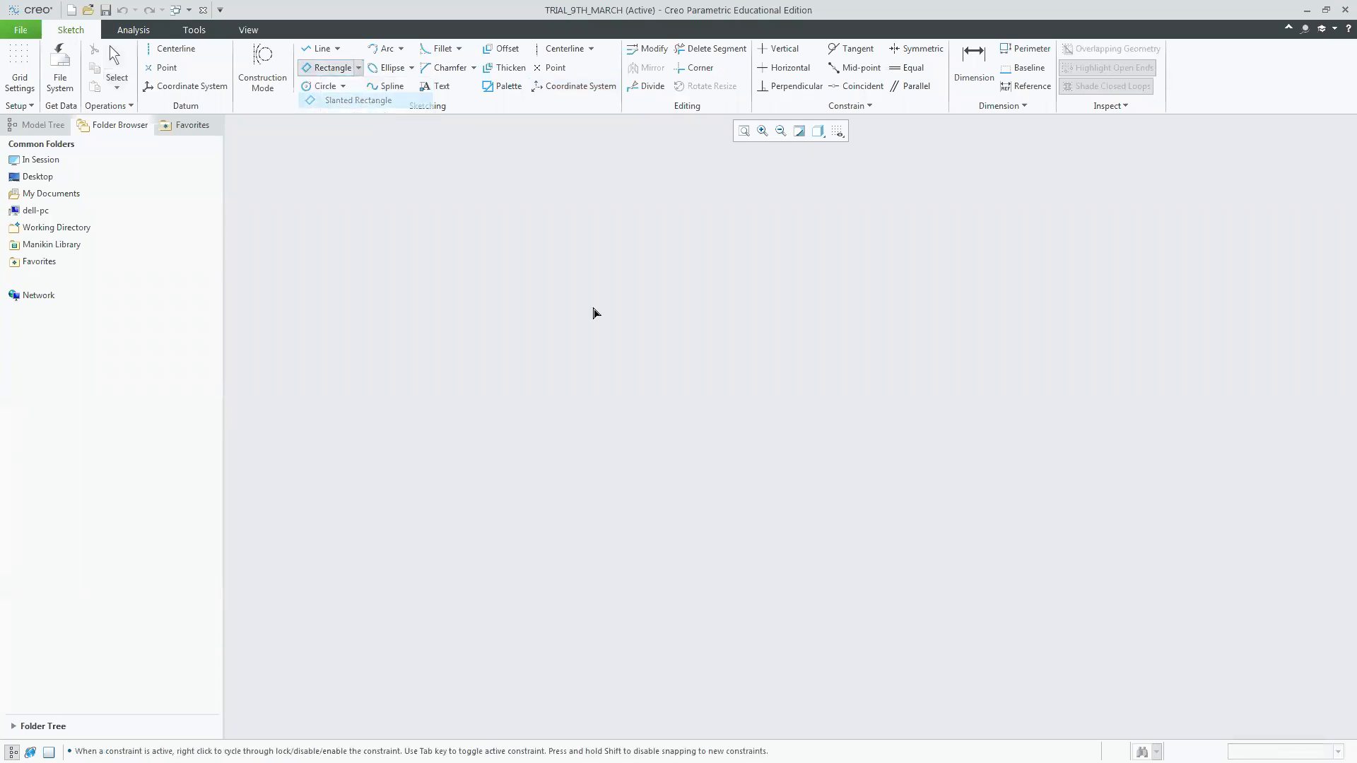
pyautogui.click(590, 548)
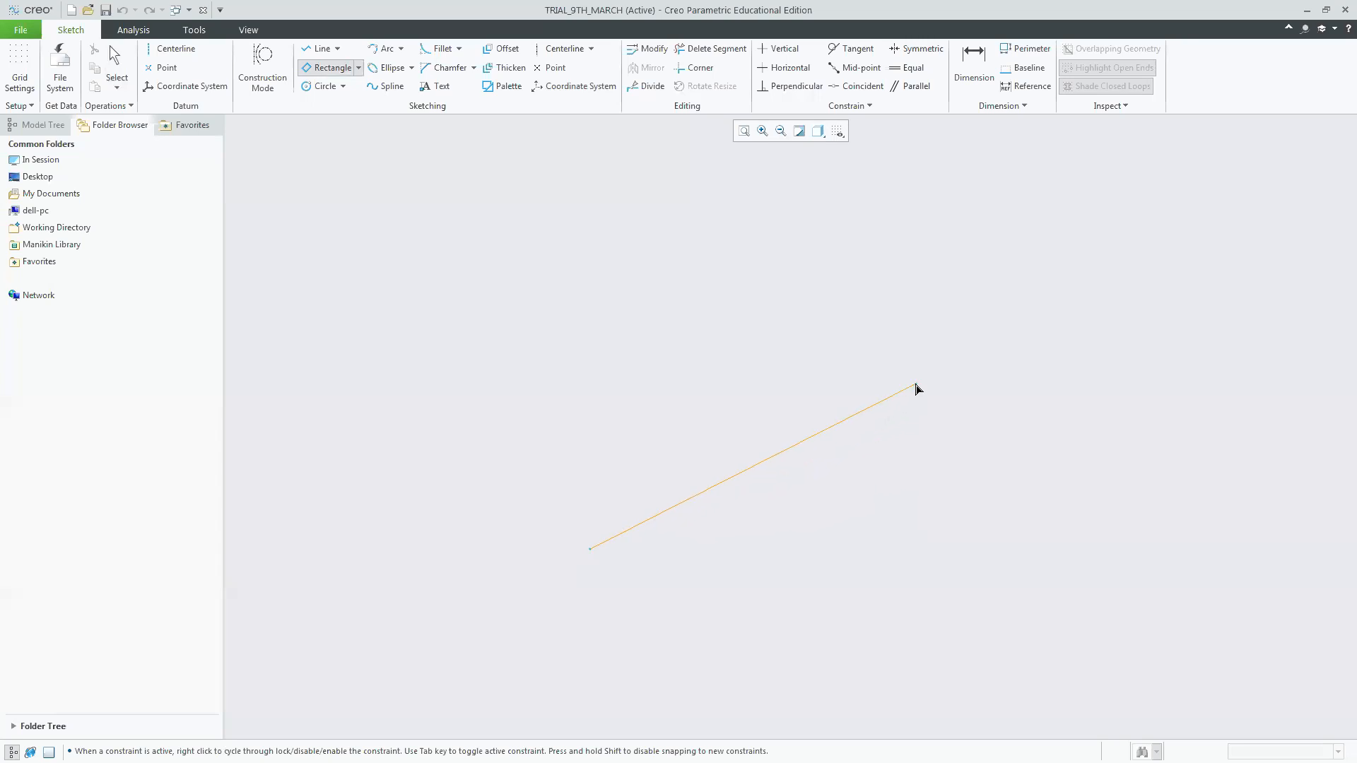
pyautogui.click(899, 381)
pyautogui.click(709, 316)
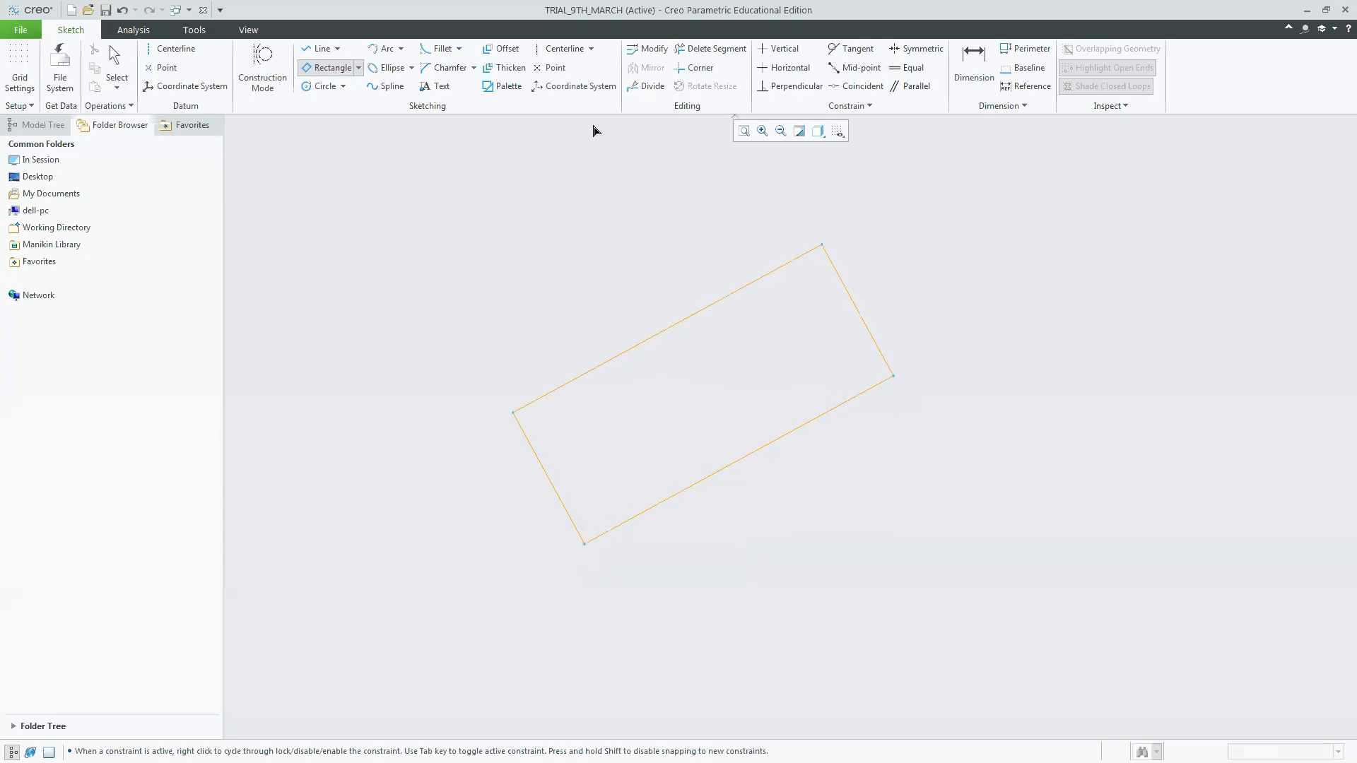
# Draw an outward semicircular arc centred on the rectangle's upper-right short side, joining that side's two endpoints.
pyautogui.click(402, 51)
pyautogui.click(423, 67)
pyautogui.click(514, 412)
pyautogui.middleClick(569, 528)
pyautogui.click(584, 544)
pyautogui.middleClick(574, 480)
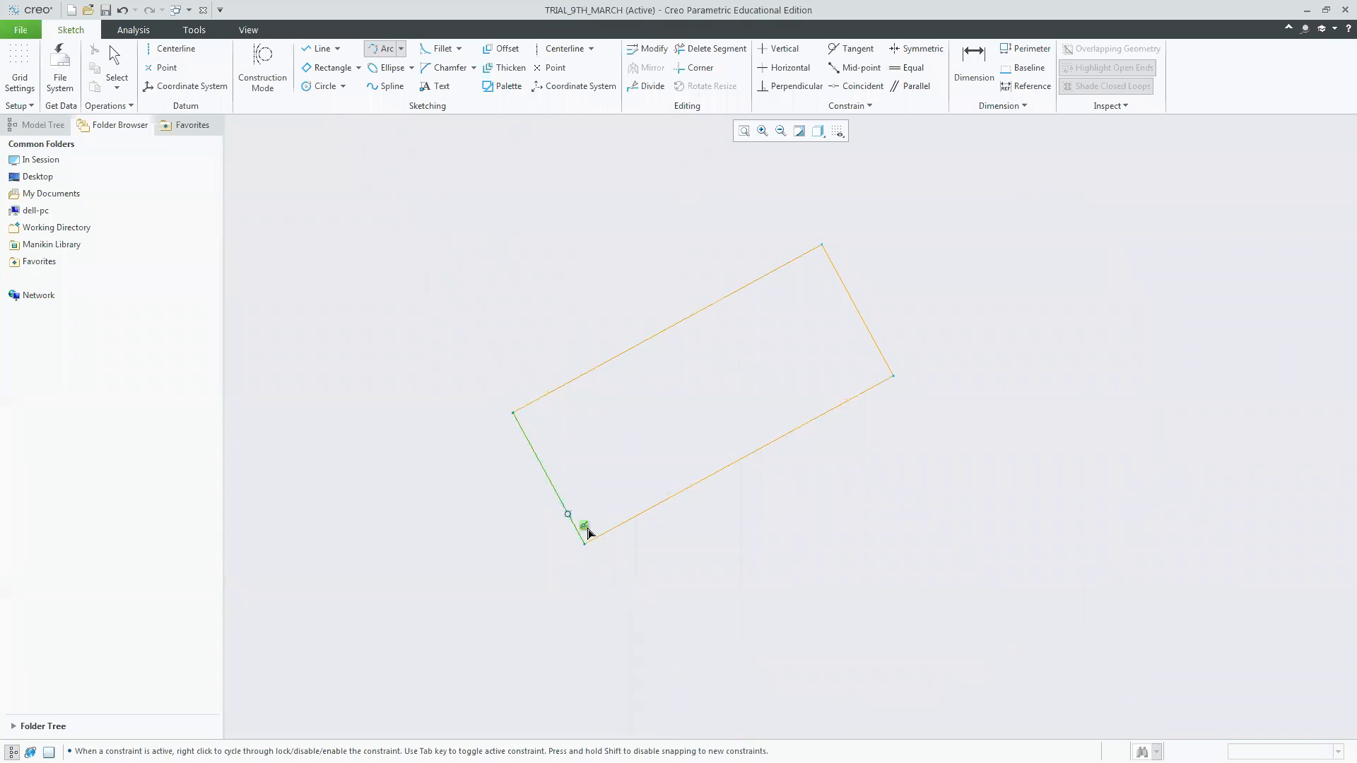
pyautogui.click(584, 544)
pyautogui.middleClick(575, 445)
pyautogui.click(822, 247)
pyautogui.middleClick(912, 375)
pyautogui.click(893, 376)
pyautogui.click(822, 245)
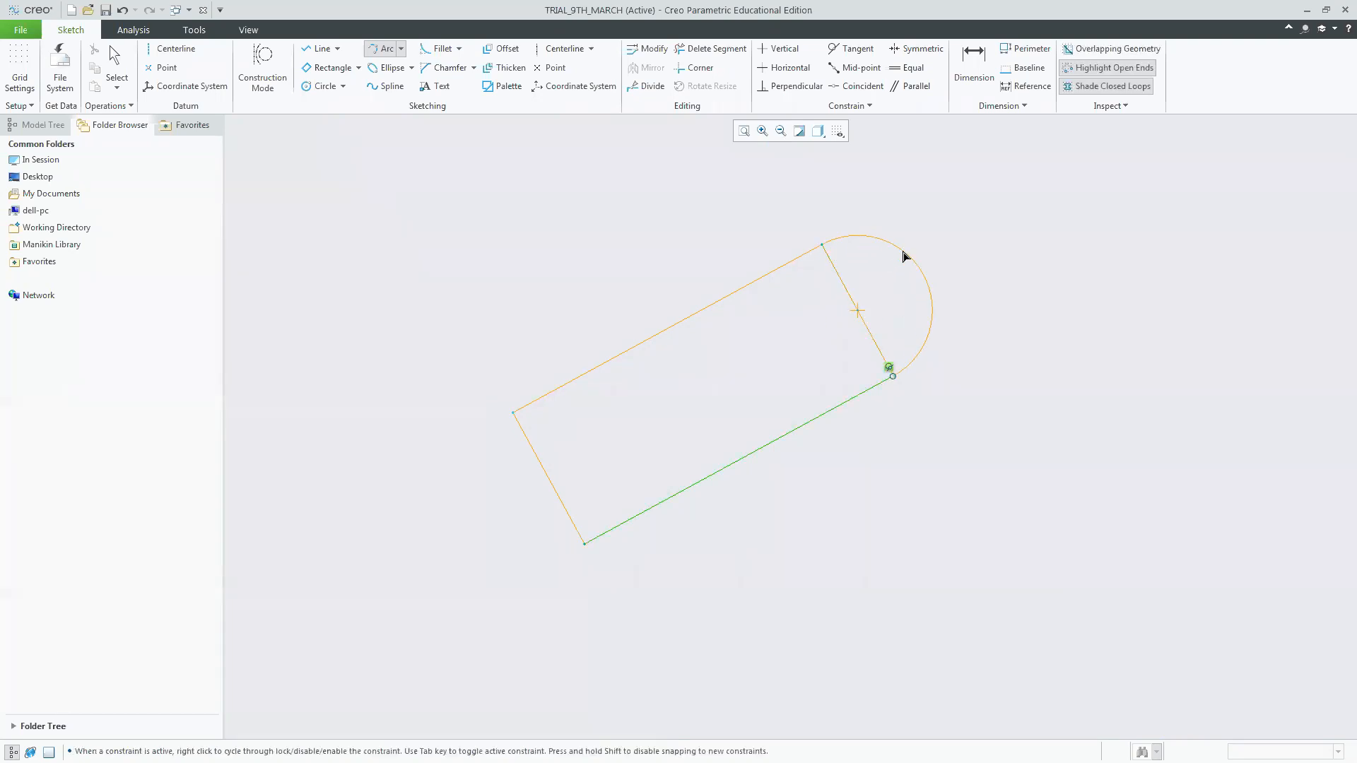
# Draw a matching outward semicircular arc on the rectangle's lower-left short side, joining its two endpoints.
pyautogui.click(584, 544)
pyautogui.click(515, 413)
pyautogui.click(478, 485)
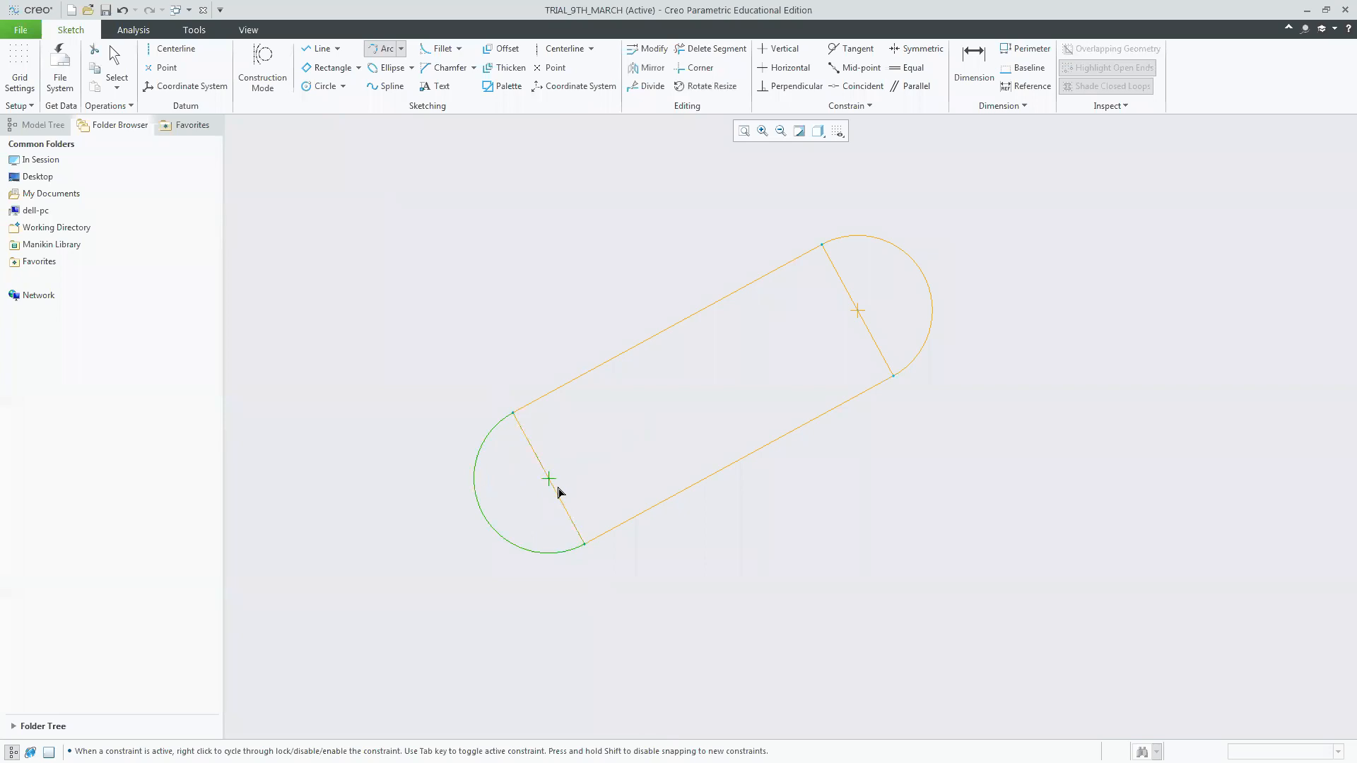
pyautogui.middleClick(950, 521)
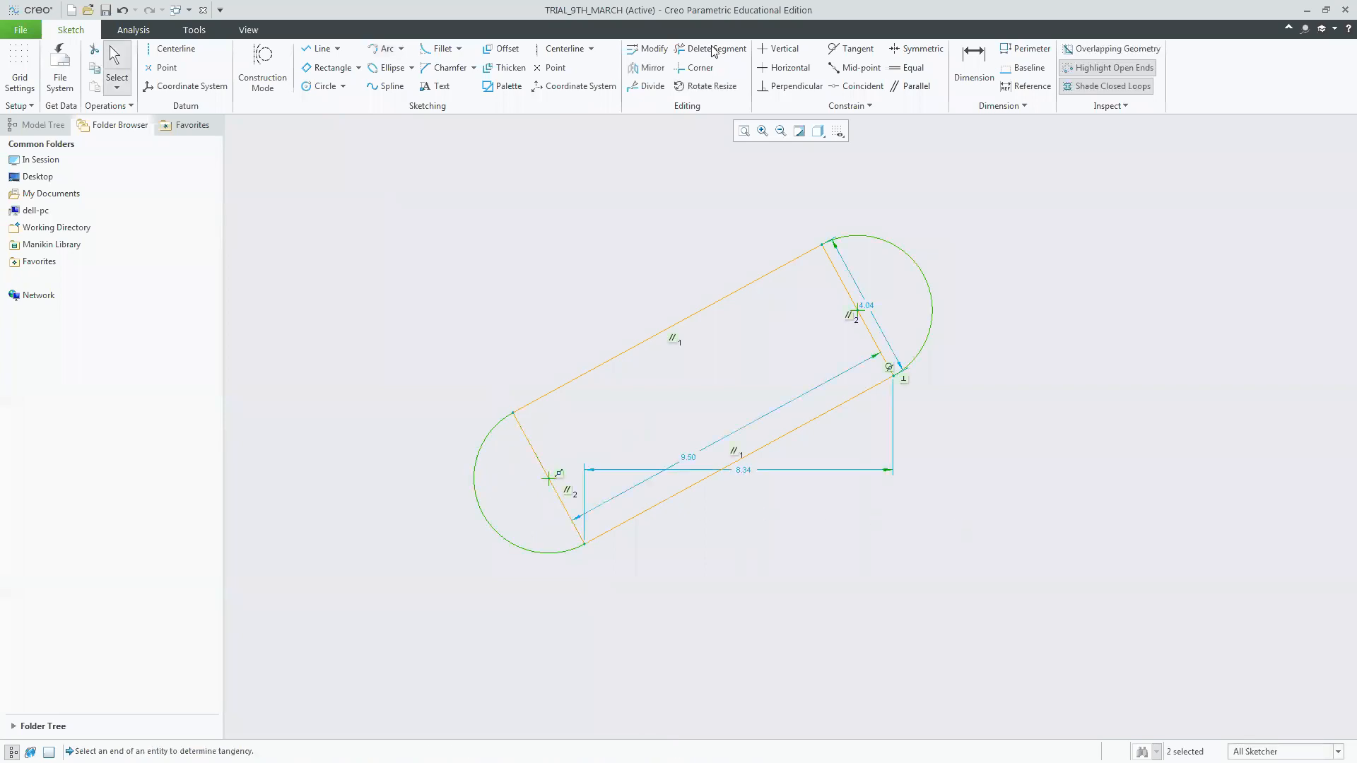
# Trim away the two short rectangle sides inside the arcs to leave a closed slot outline.
pyautogui.click(712, 48)
pyautogui.click(851, 300)
pyautogui.click(543, 471)
pyautogui.middleClick(868, 530)
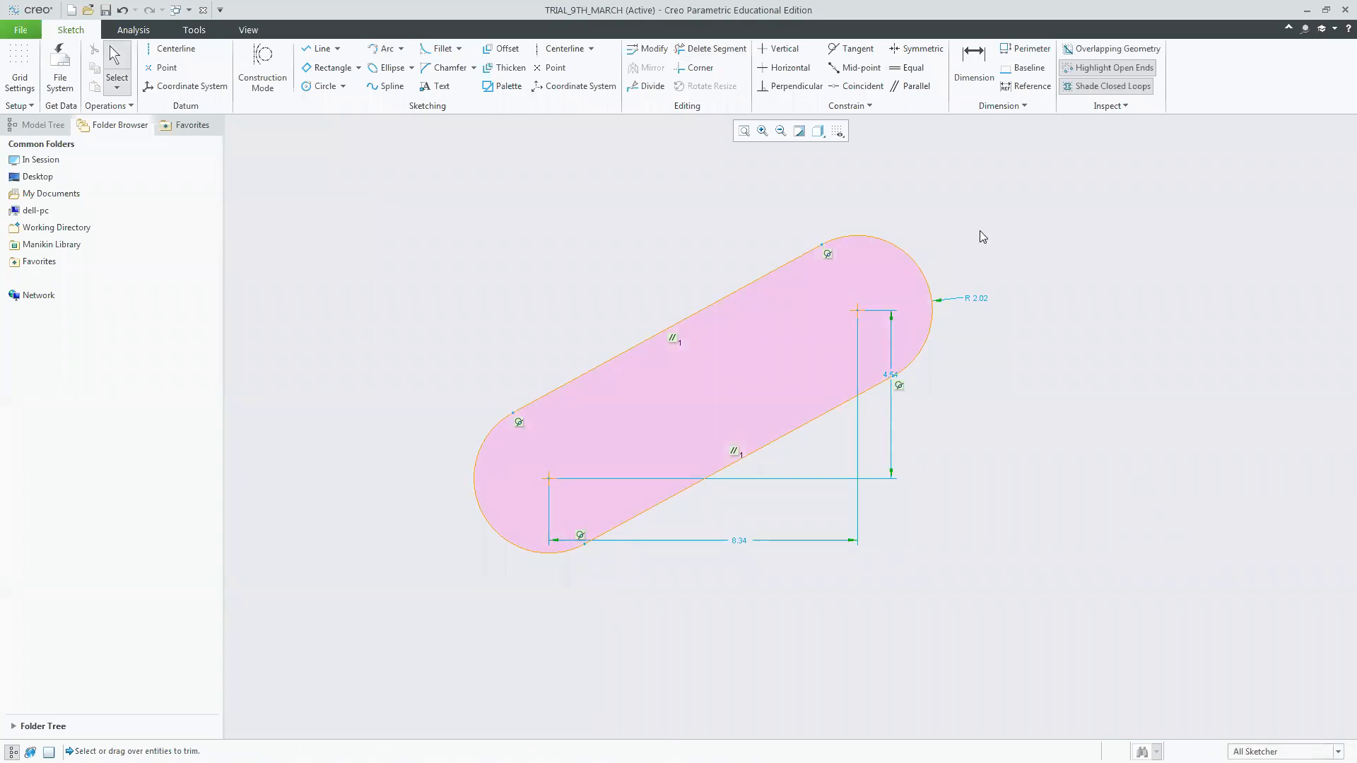
# Add a slanted centerline through the centres of both end arcs, following the SKETCH-EX-3 drawing.
pyautogui.click(562, 48)
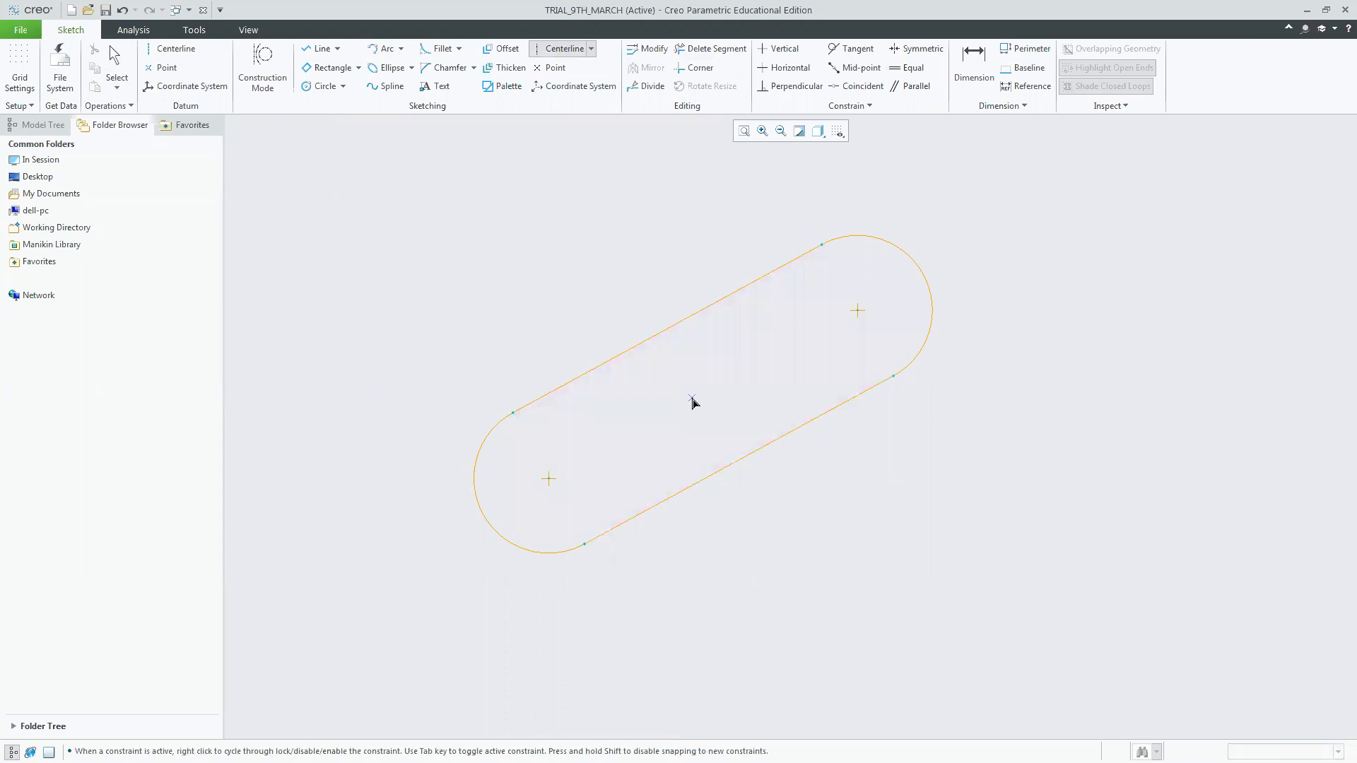
pyautogui.click(553, 484)
pyautogui.hotkey('alt', 'Tab')
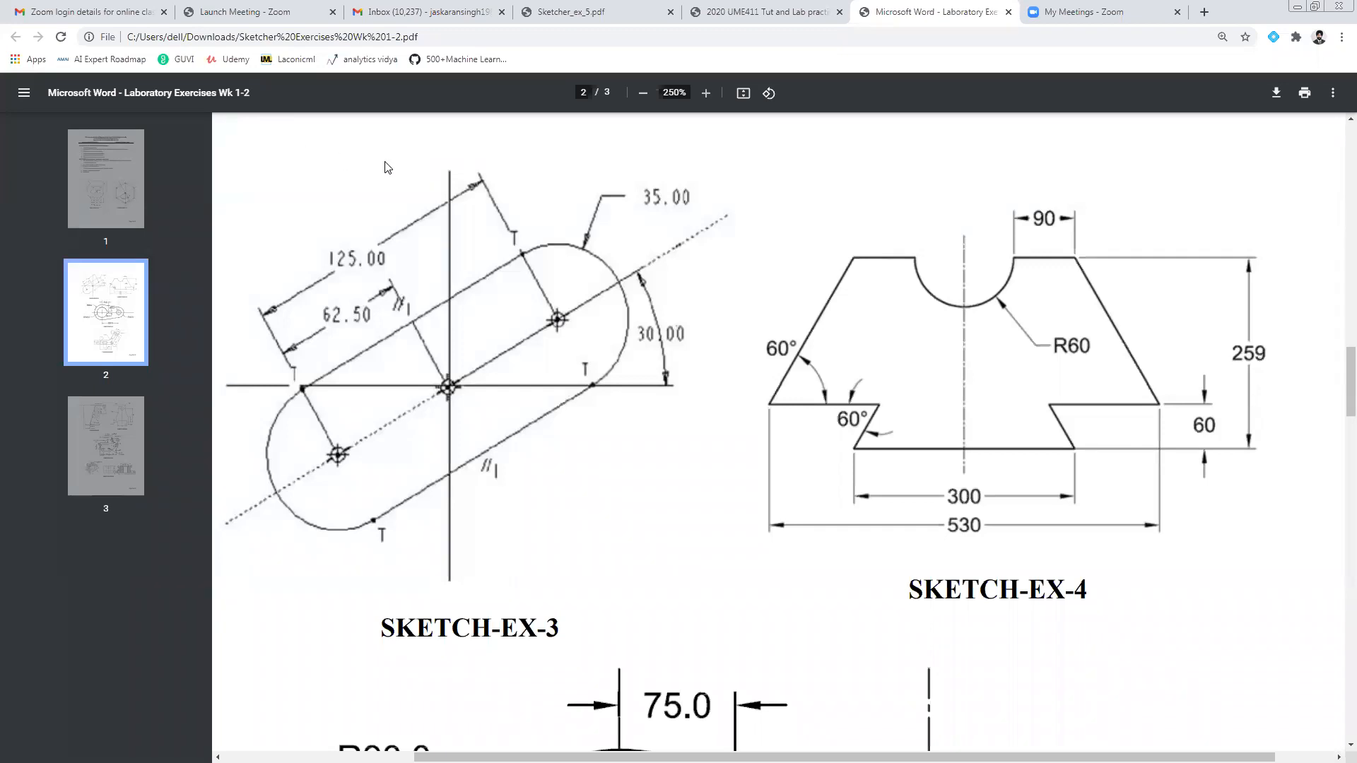
pyautogui.hotkey('alt', 'Tab')
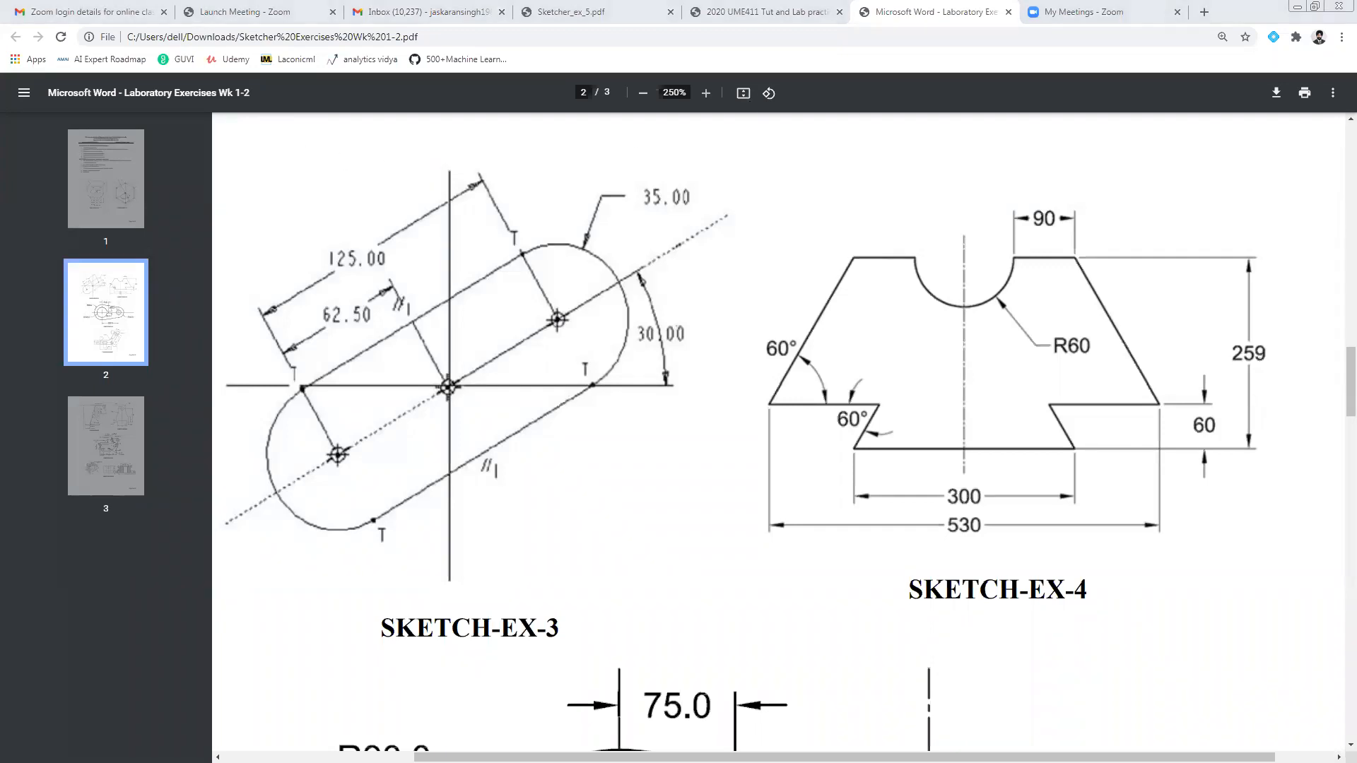
pyautogui.click(548, 479)
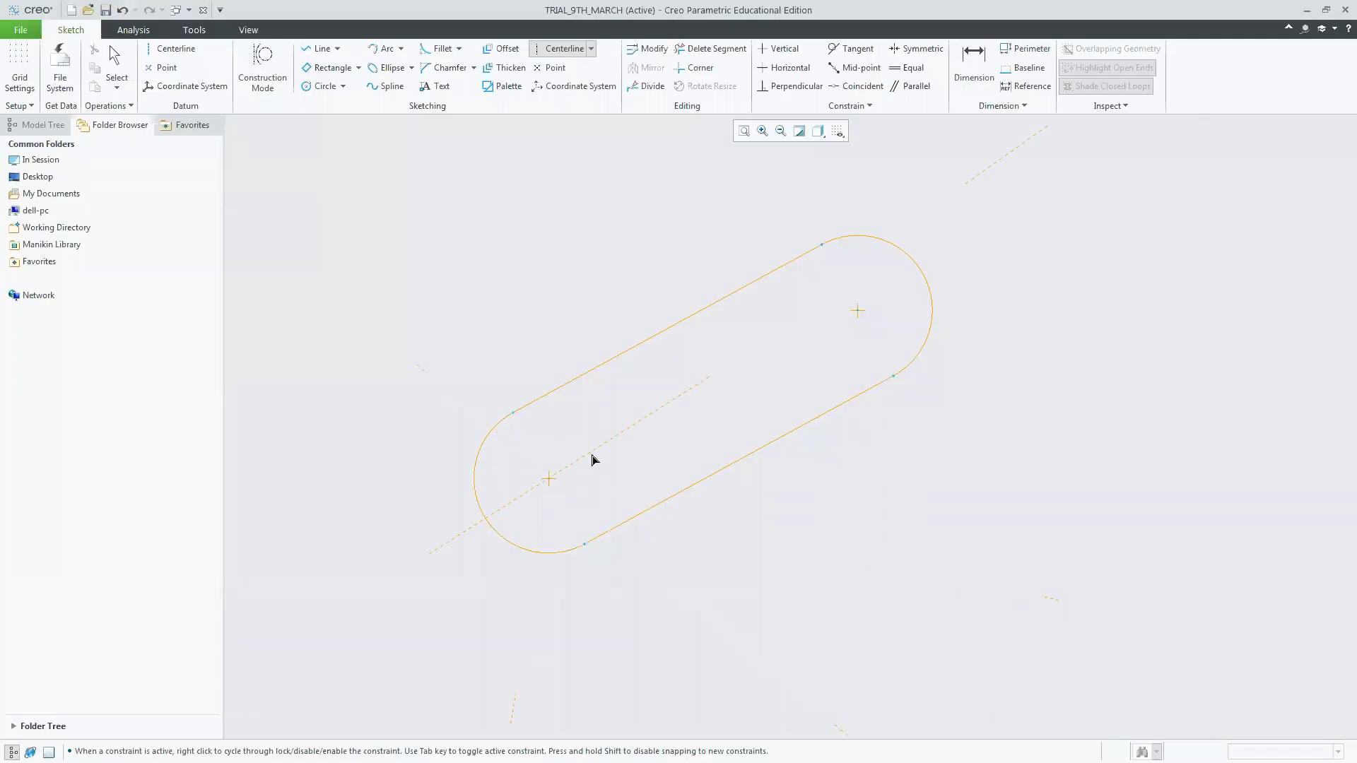
pyautogui.click(634, 436)
pyautogui.middleClick(993, 541)
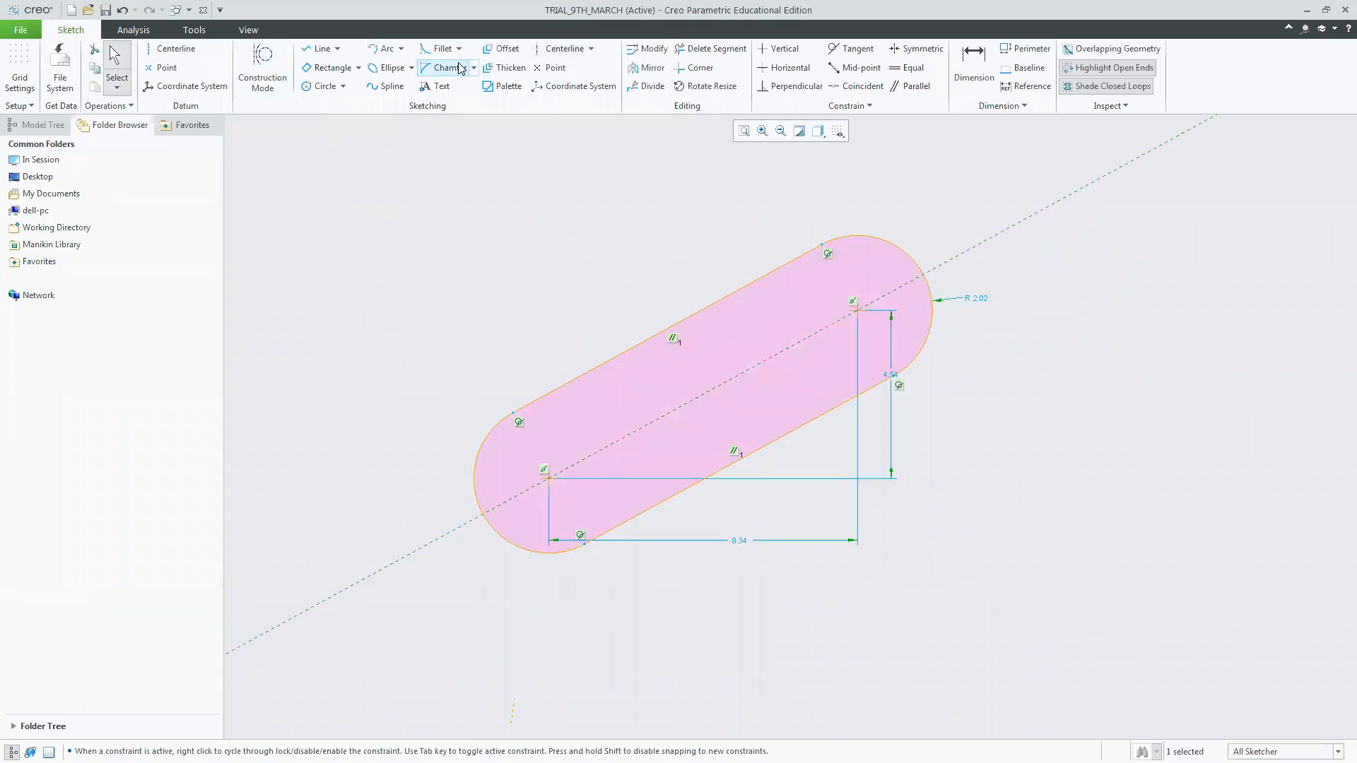
# Add horizontal and vertical centerlines crossing on the slanted centerline near the middle of the slot.
pyautogui.click(563, 48)
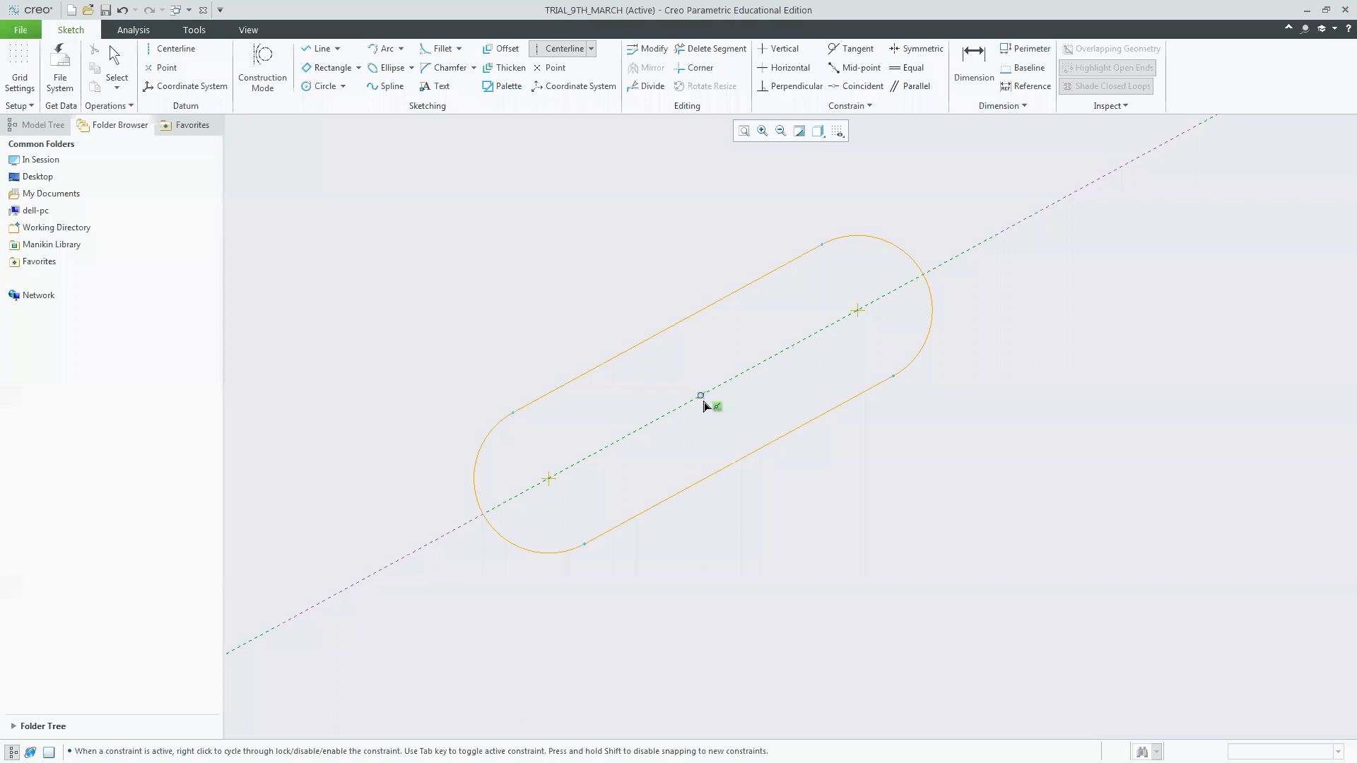
pyautogui.click(704, 400)
pyautogui.click(755, 397)
pyautogui.click(713, 405)
pyautogui.click(707, 448)
pyautogui.middleClick(947, 520)
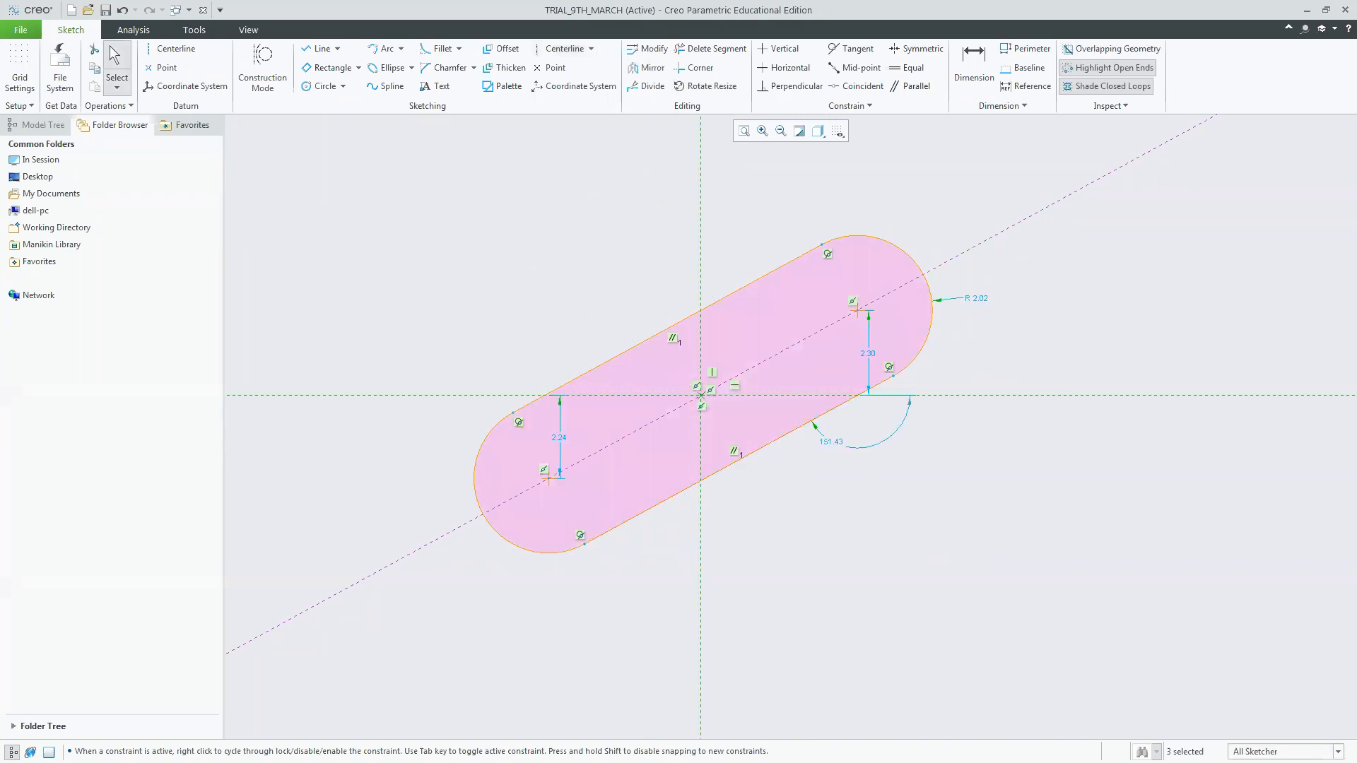
# Dimension the angle between the slanted and horizontal centerlines as 30 degrees and place it clear of the slot's radius dimension.
pyautogui.hotkey('alt', 'Tab')
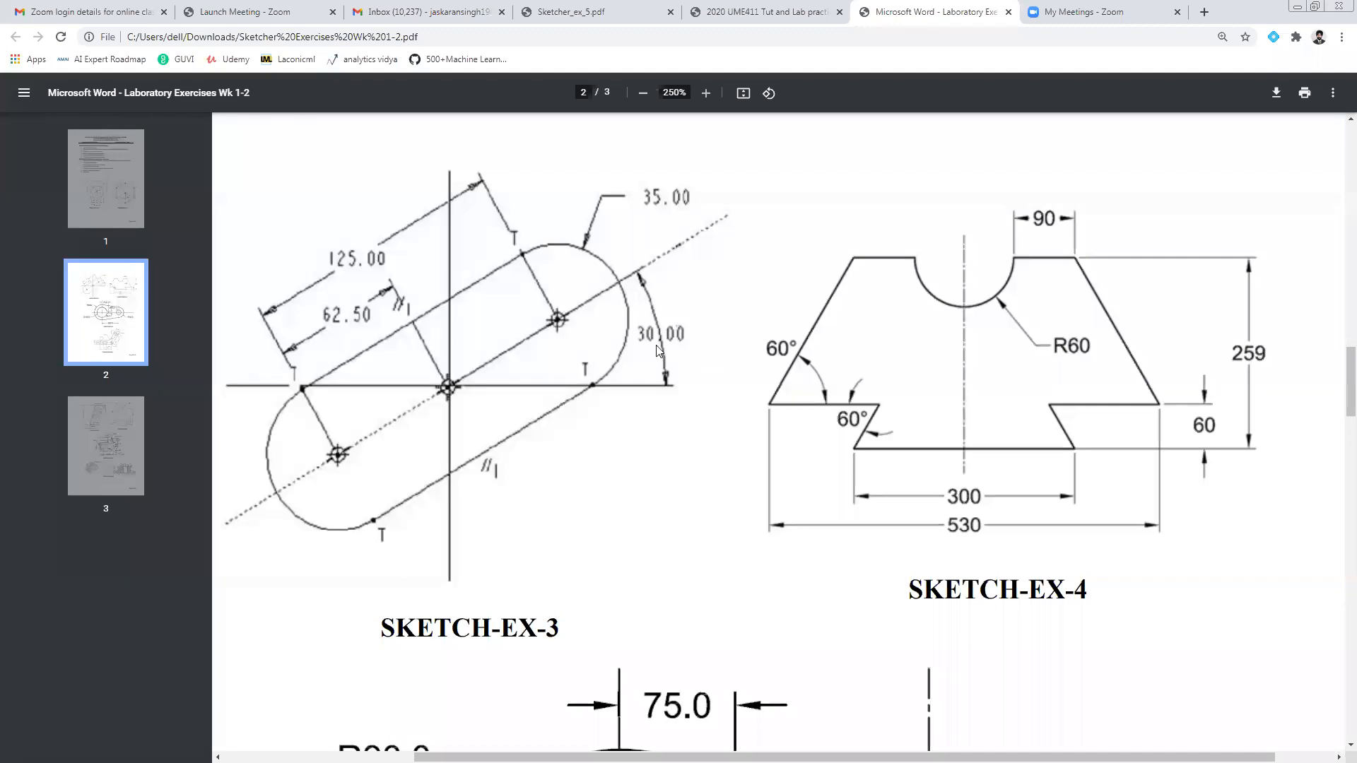
pyautogui.hotkey('alt', 'Tab')
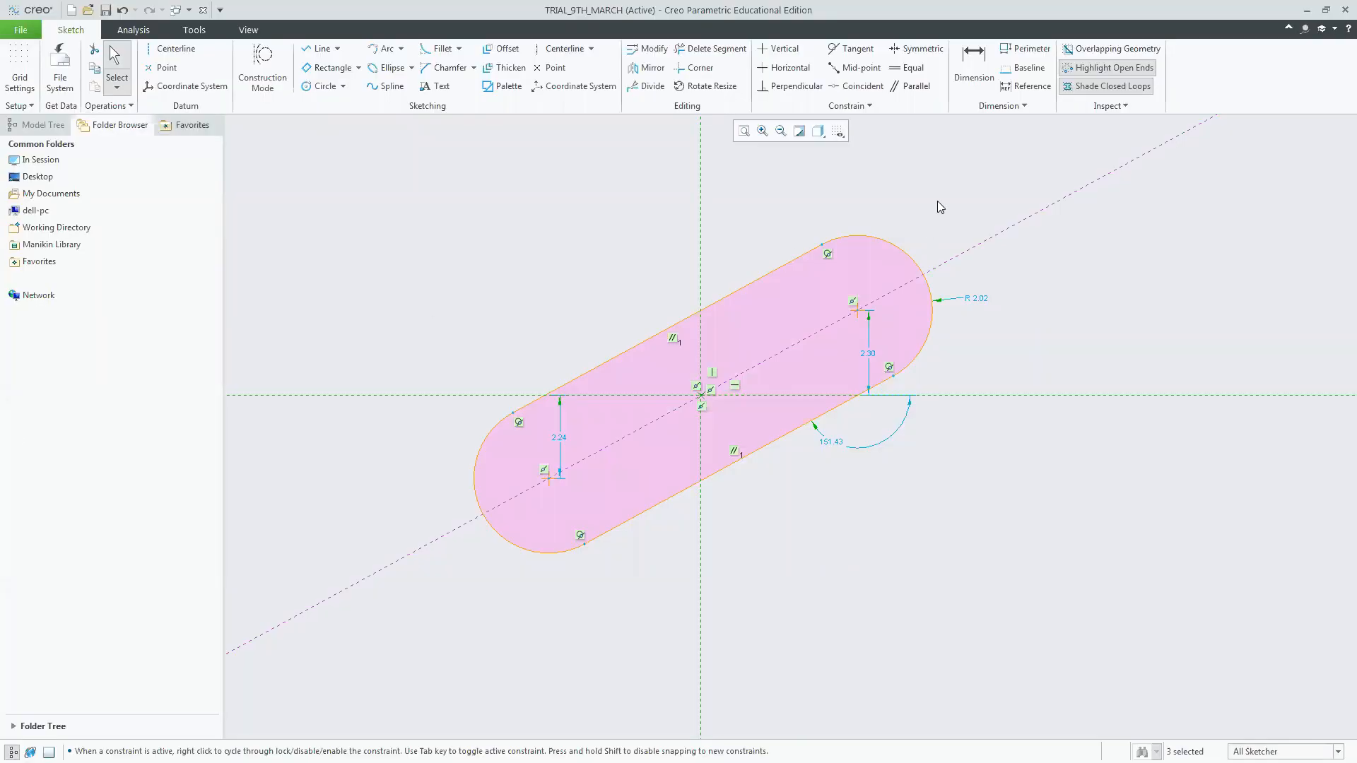
pyautogui.click(987, 64)
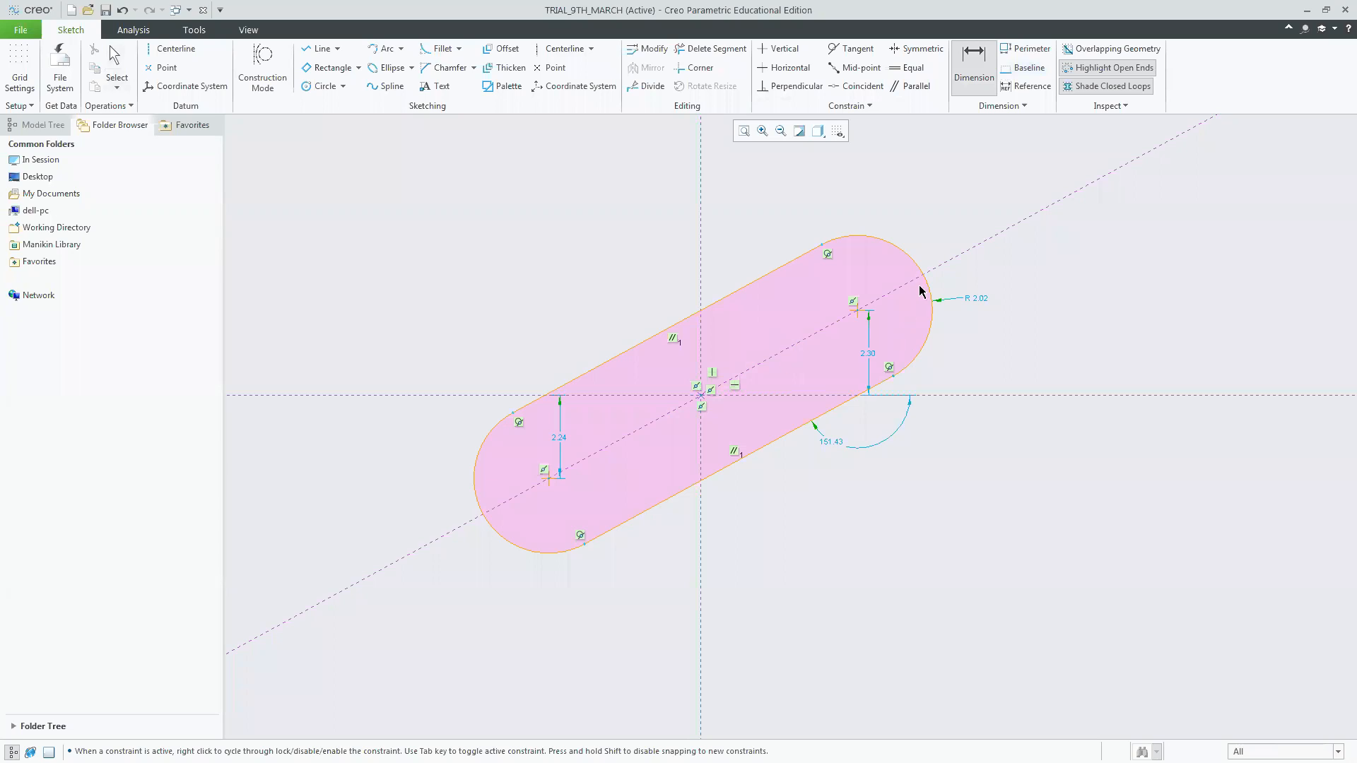
pyautogui.moveTo(963, 338); pyautogui.dragTo(959, 334, button='middle')
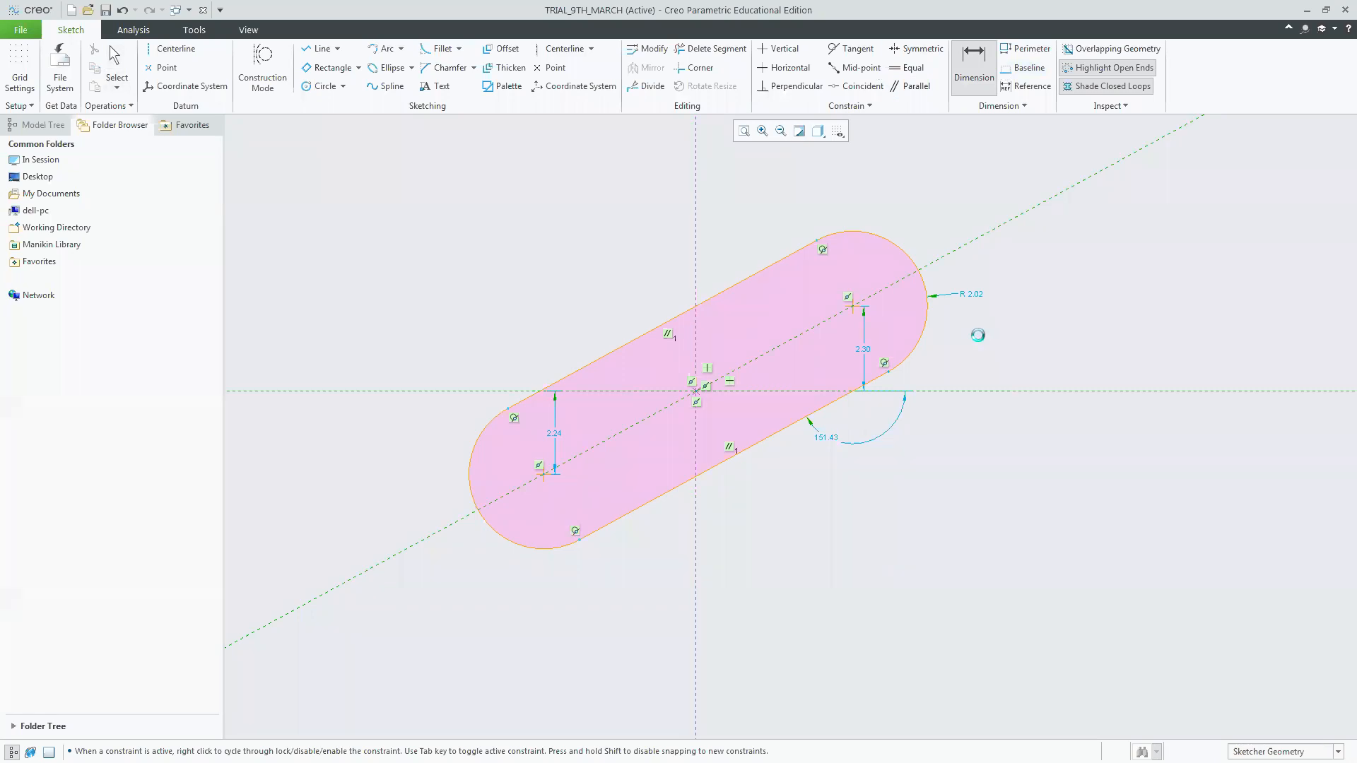
pyautogui.middleClick(987, 335)
pyautogui.write('30')
pyautogui.press('Return')
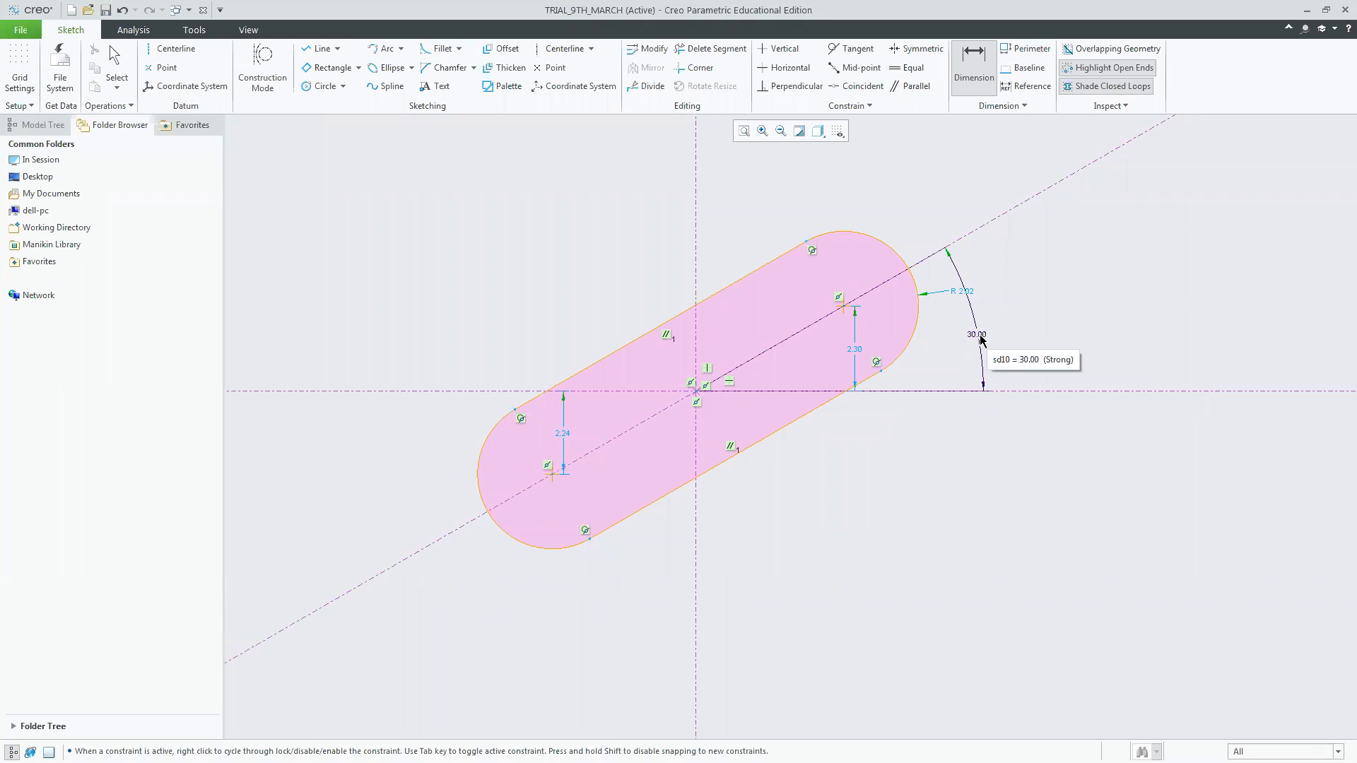
pyautogui.middleClick(1033, 316)
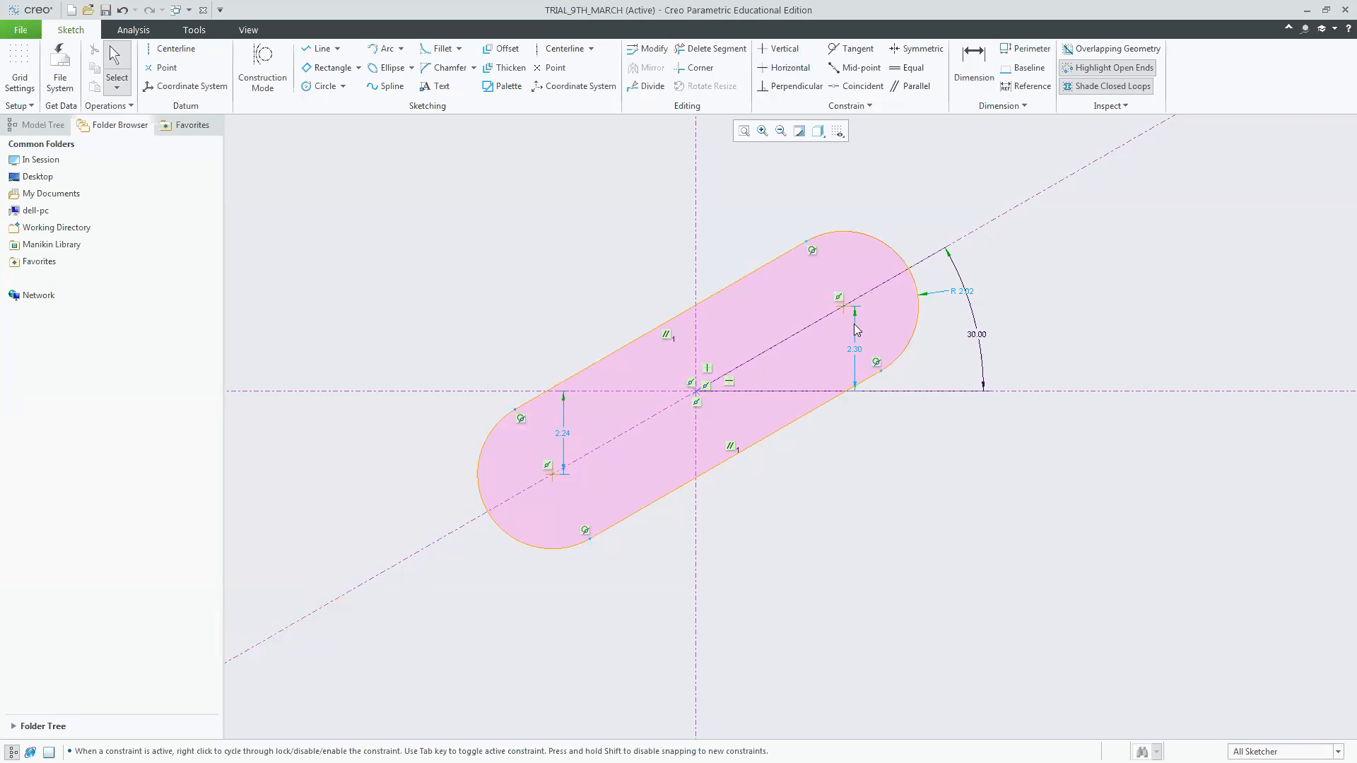
pyautogui.moveTo(981, 334); pyautogui.dragTo(1004, 330)
pyautogui.hotkey('alt', 'Tab')
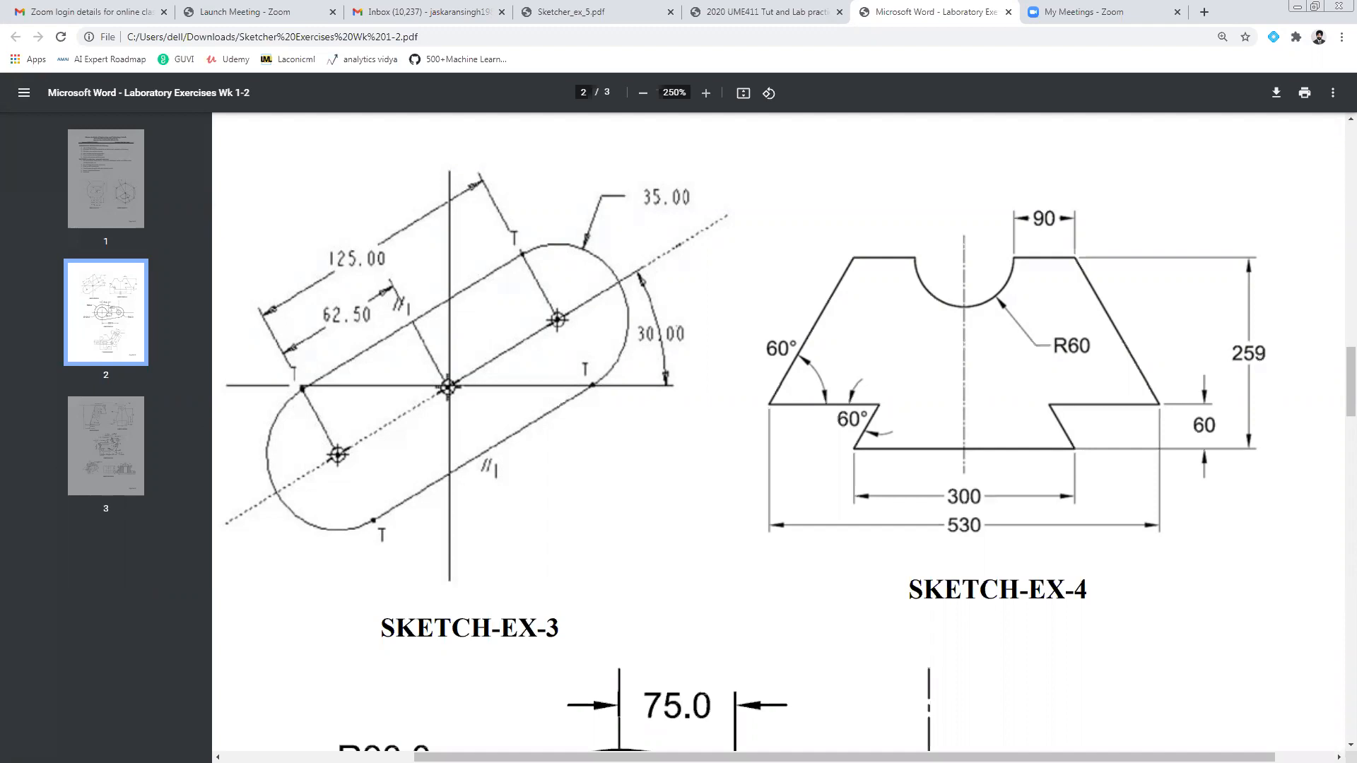
pyautogui.hotkey('alt', 'Tab')
pyautogui.click(972, 71)
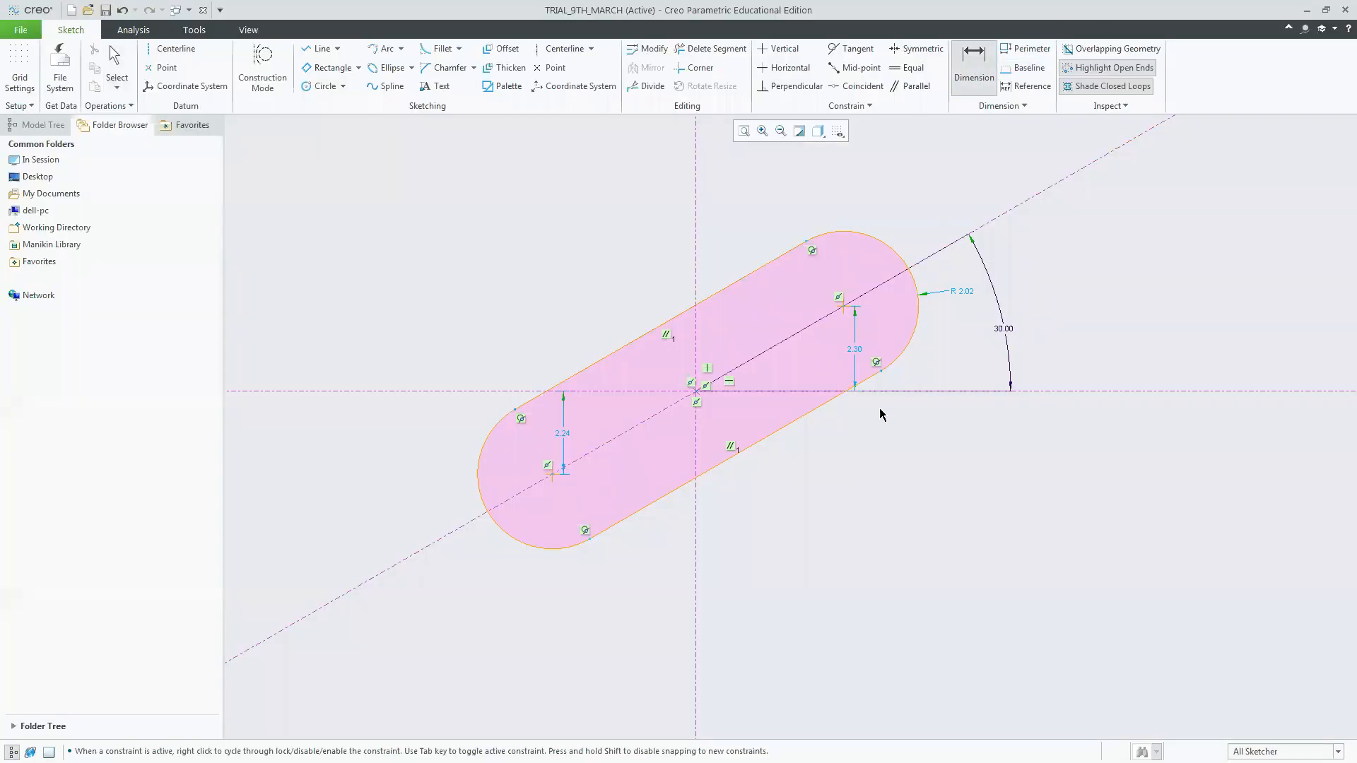
pyautogui.click(551, 475)
pyautogui.middleClick(605, 429)
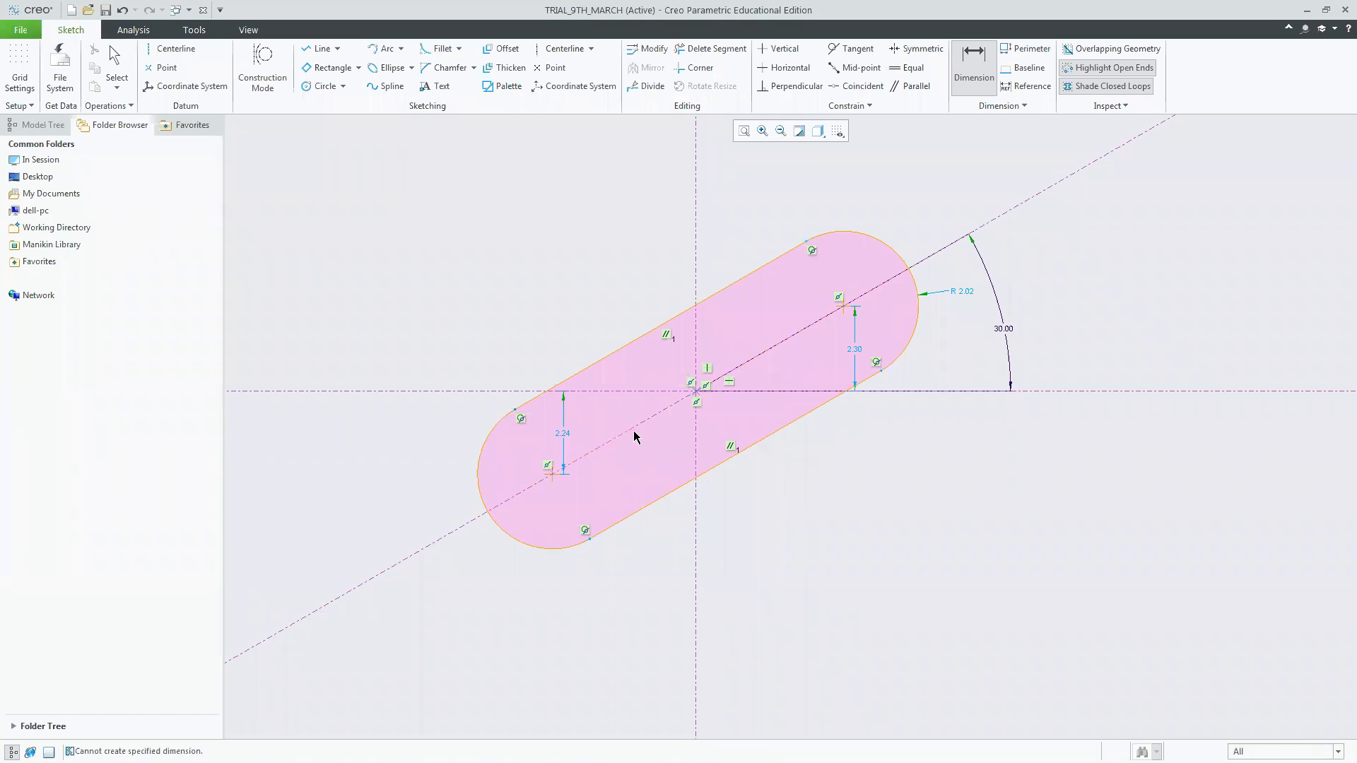
pyautogui.click(552, 474)
pyautogui.click(696, 393)
pyautogui.middleClick(605, 422)
pyautogui.middleClick(959, 145)
pyautogui.click(600, 423)
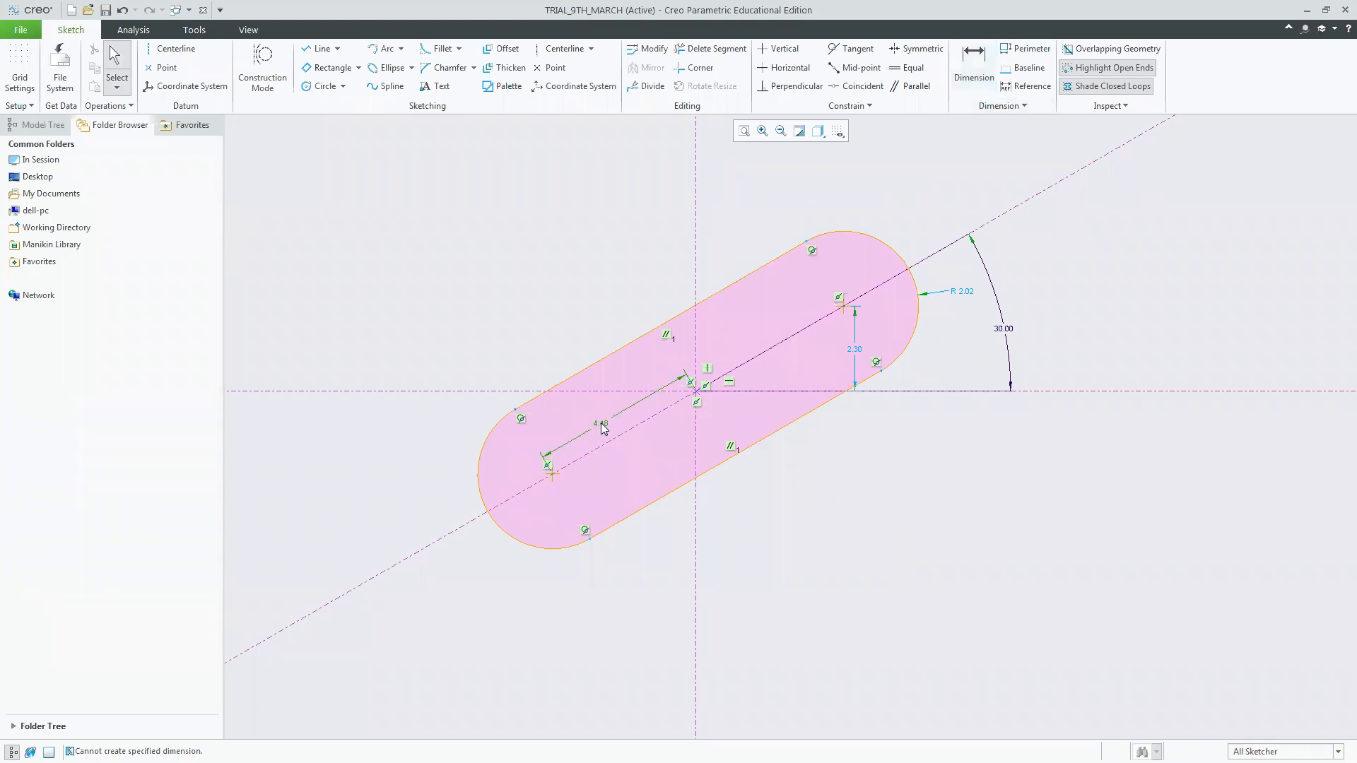
pyautogui.press('Delete')
# Dimension the aligned distance from the lower-left arc centre to the centerline intersection, placing it above and outside the slot.
pyautogui.click(973, 67)
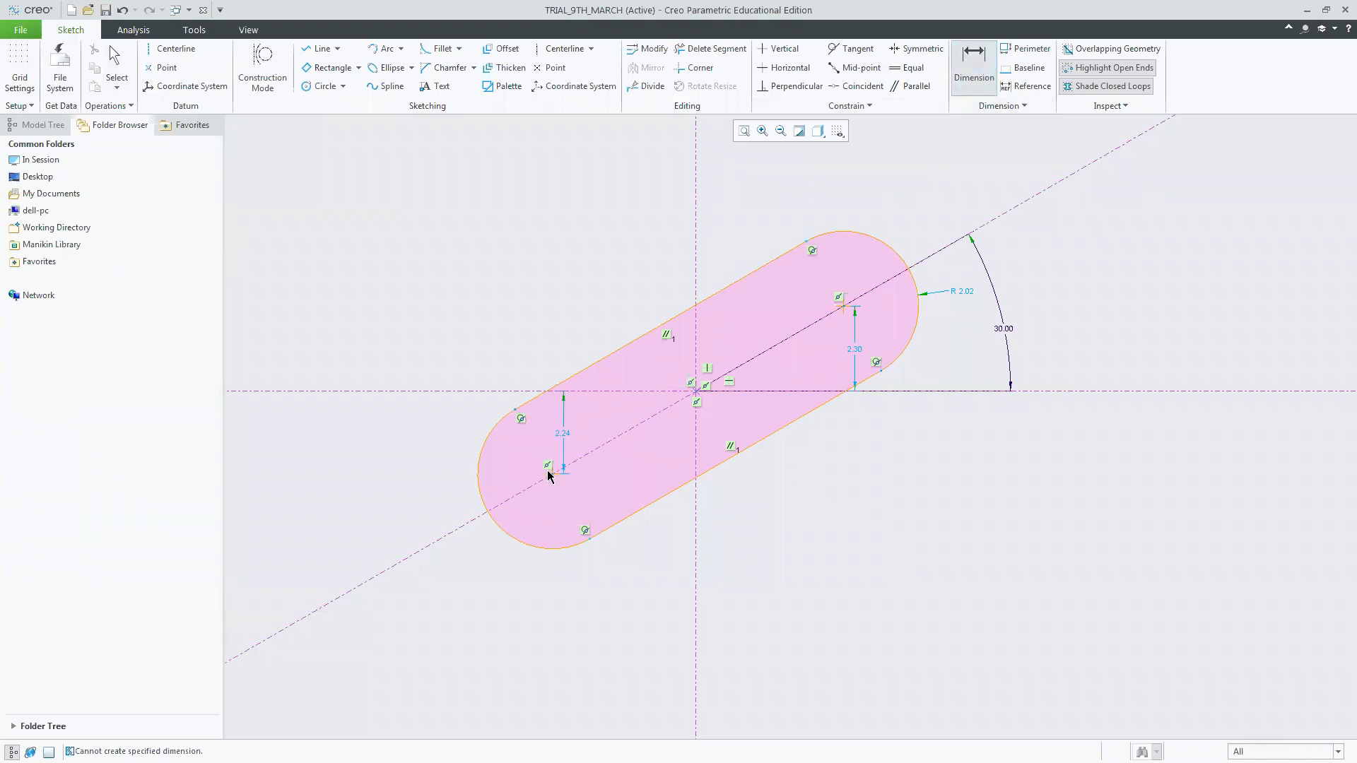
pyautogui.click(554, 477)
pyautogui.click(696, 393)
pyautogui.middleClick(382, 260)
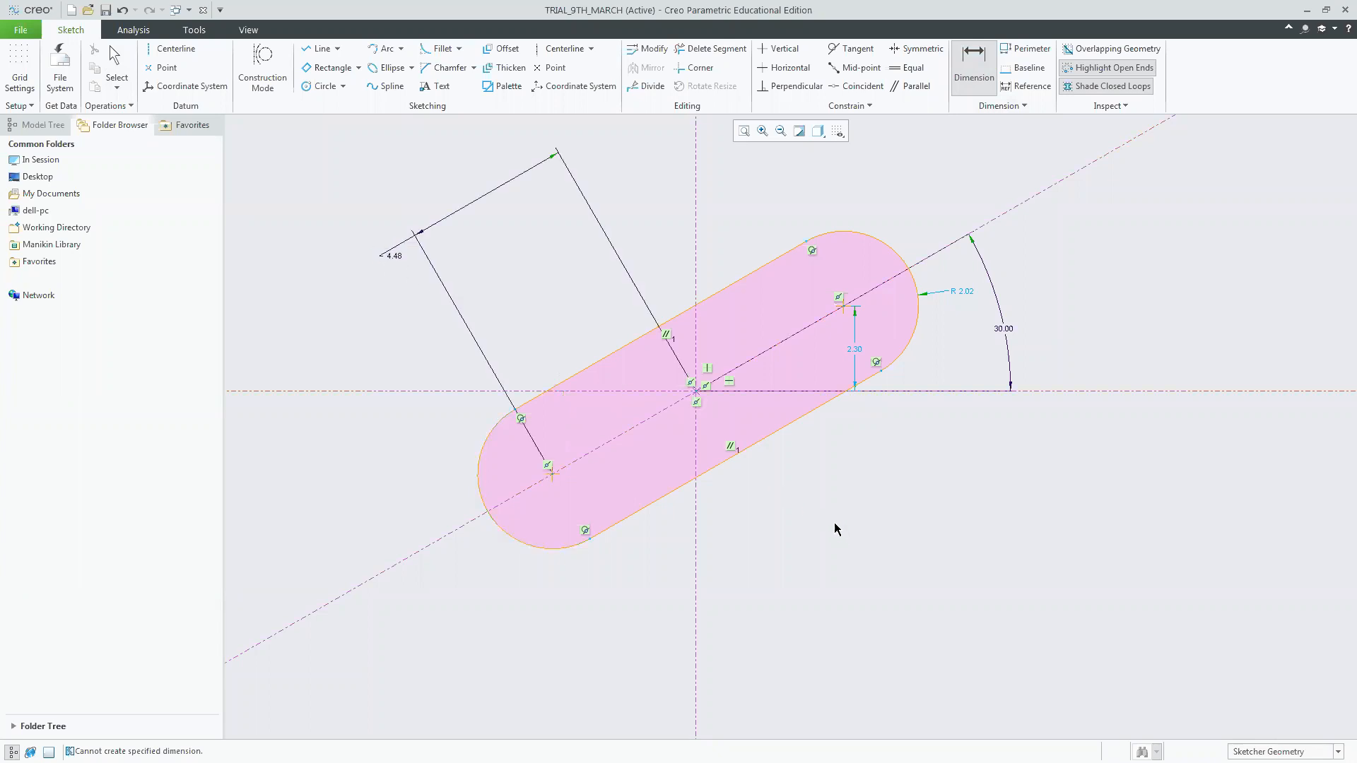
# Dimension the aligned distance between the two arc centres and reposition the shorter centre distance between it and the slot.
pyautogui.click(975, 74)
pyautogui.click(553, 472)
pyautogui.click(844, 306)
pyautogui.middleClick(550, 227)
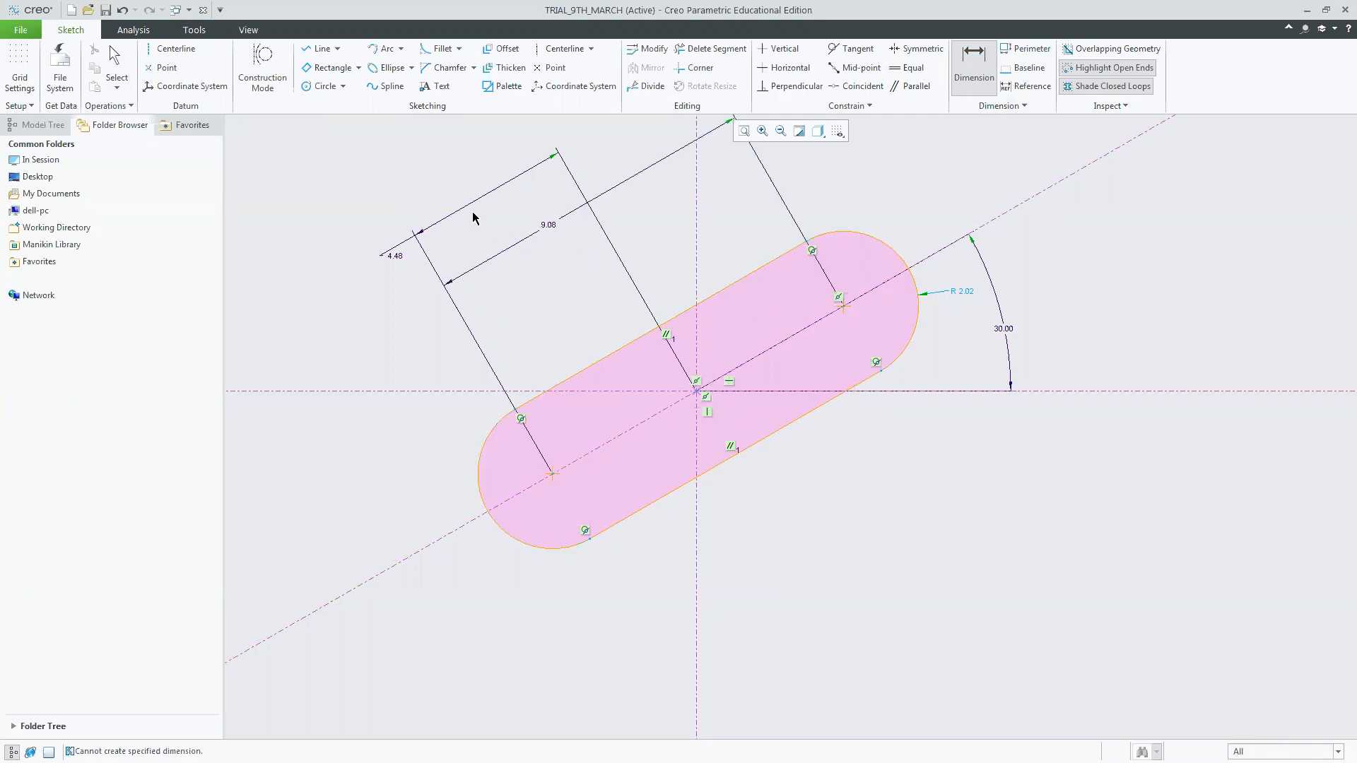
pyautogui.middleClick(393, 243)
pyautogui.moveTo(396, 257); pyautogui.dragTo(589, 343)
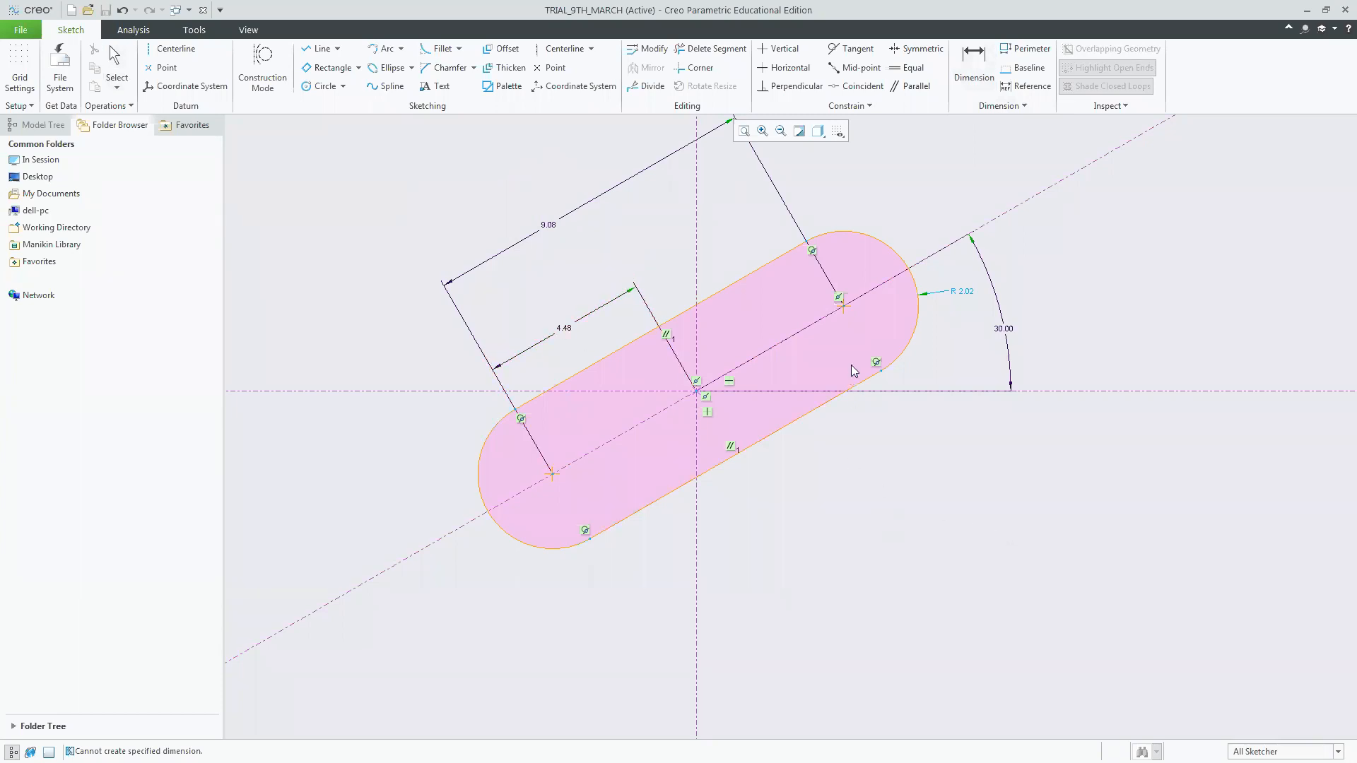
pyautogui.middleClick(793, 546)
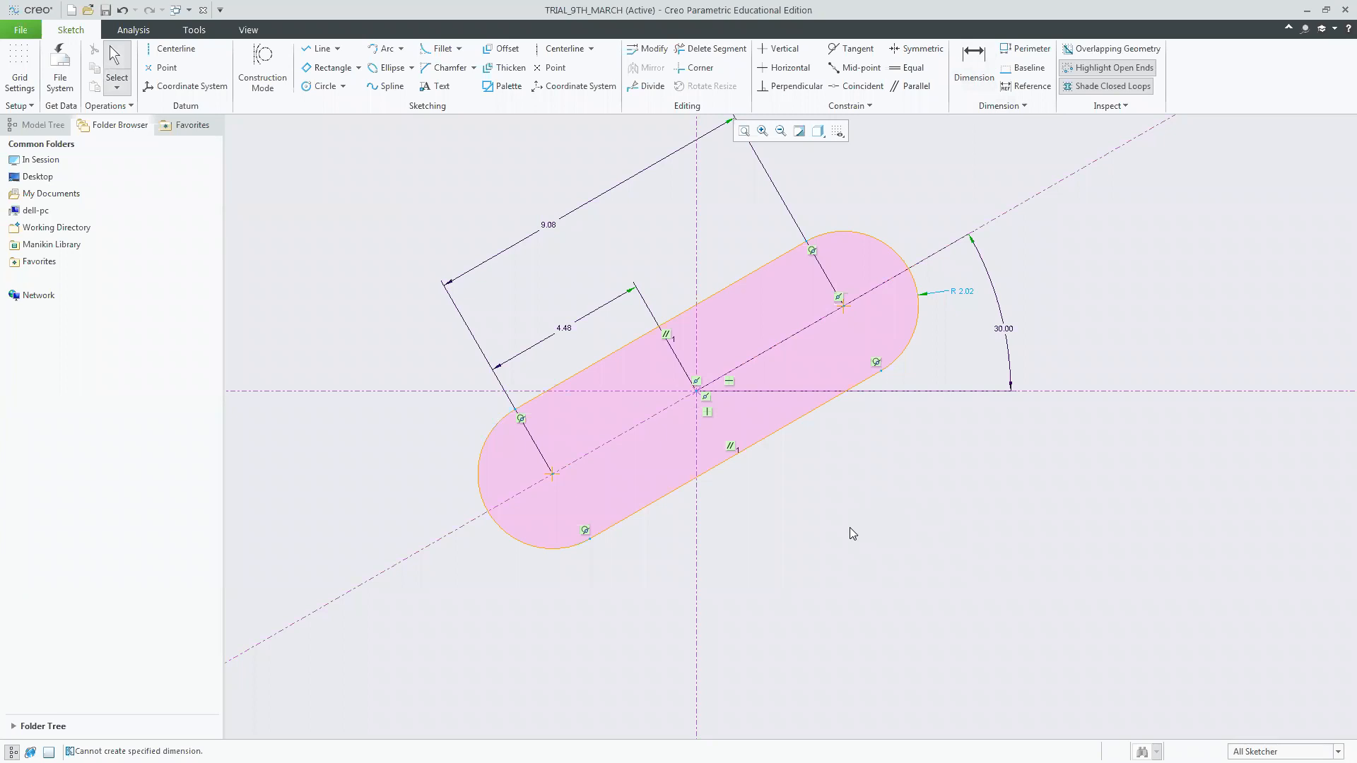
# Dimension the radius of the slot's upper-right arc, placing it above and outside the slot.
pyautogui.click(974, 63)
pyautogui.middleClick(883, 204)
pyautogui.press('Return')
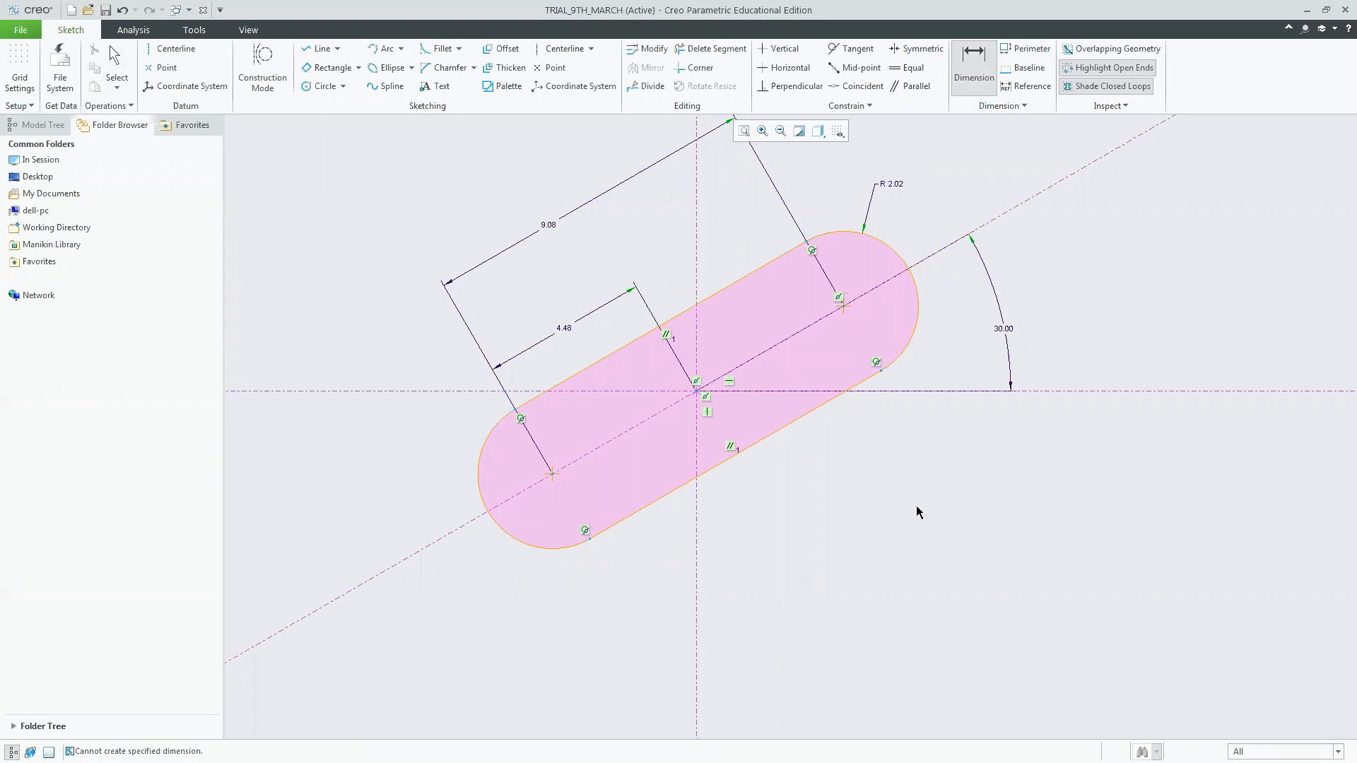
pyautogui.click(745, 132)
pyautogui.middleClick(828, 482)
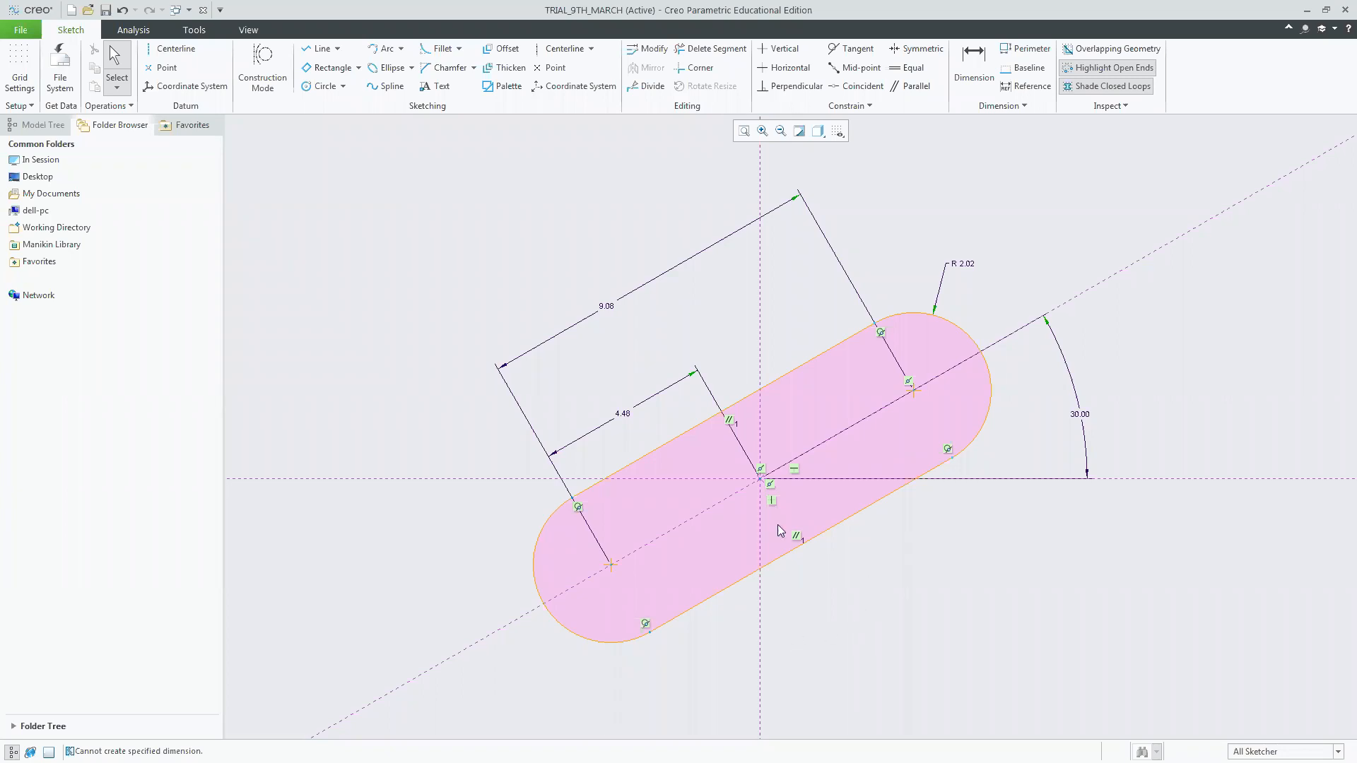
# Replace the shorter centre distance with a new aligned dimension from the lower-left arc centre to the centerline intersection, placed close to the slot's upper edge.
pyautogui.click(630, 410)
pyautogui.press('Delete')
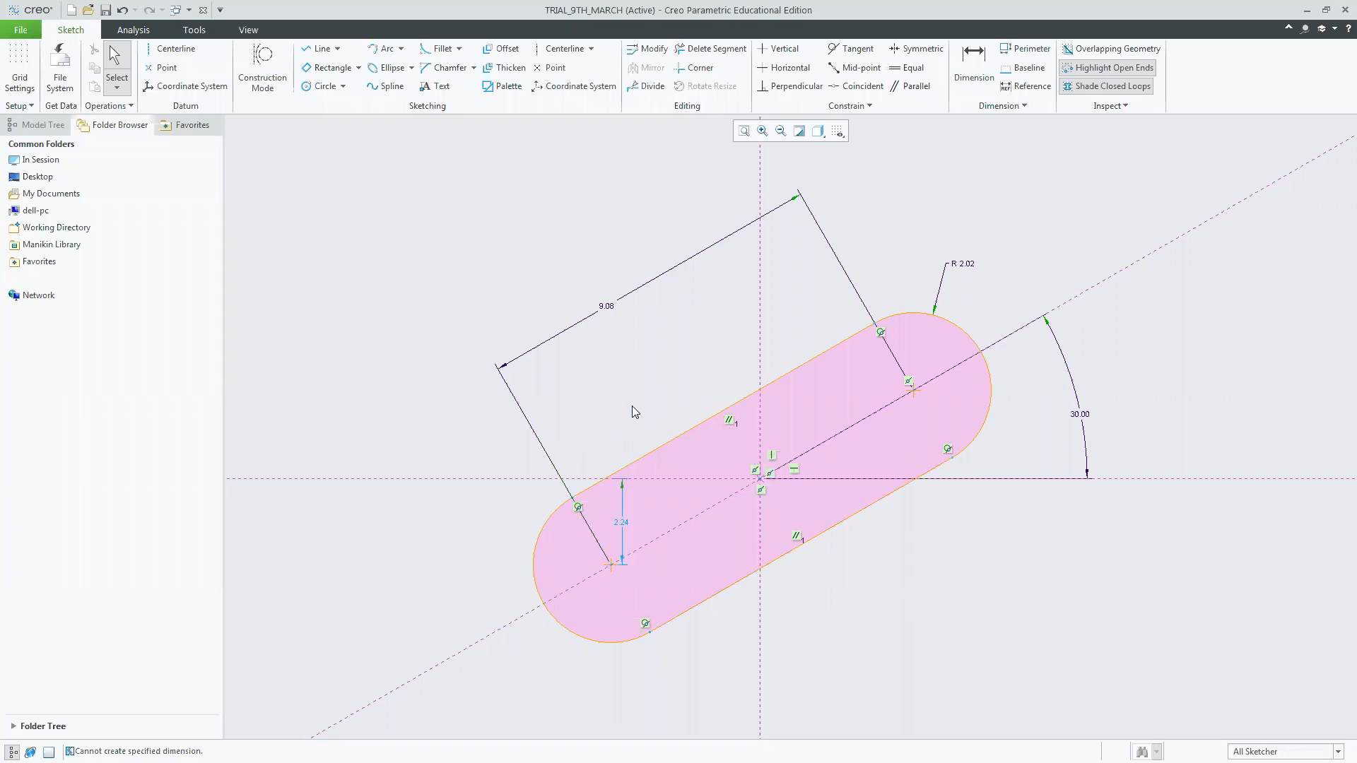
pyautogui.click(974, 62)
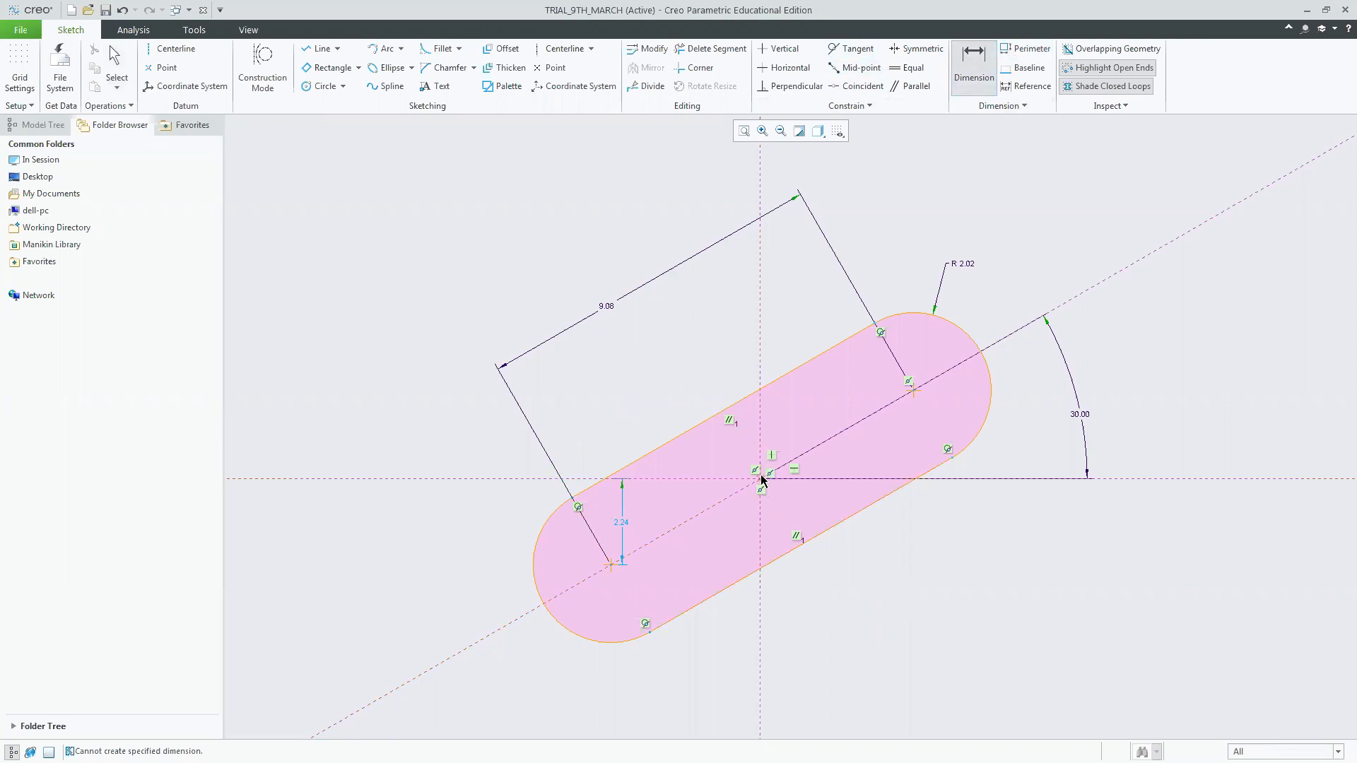
pyautogui.click(612, 565)
pyautogui.click(760, 479)
pyautogui.middleClick(600, 448)
pyautogui.press('Return')
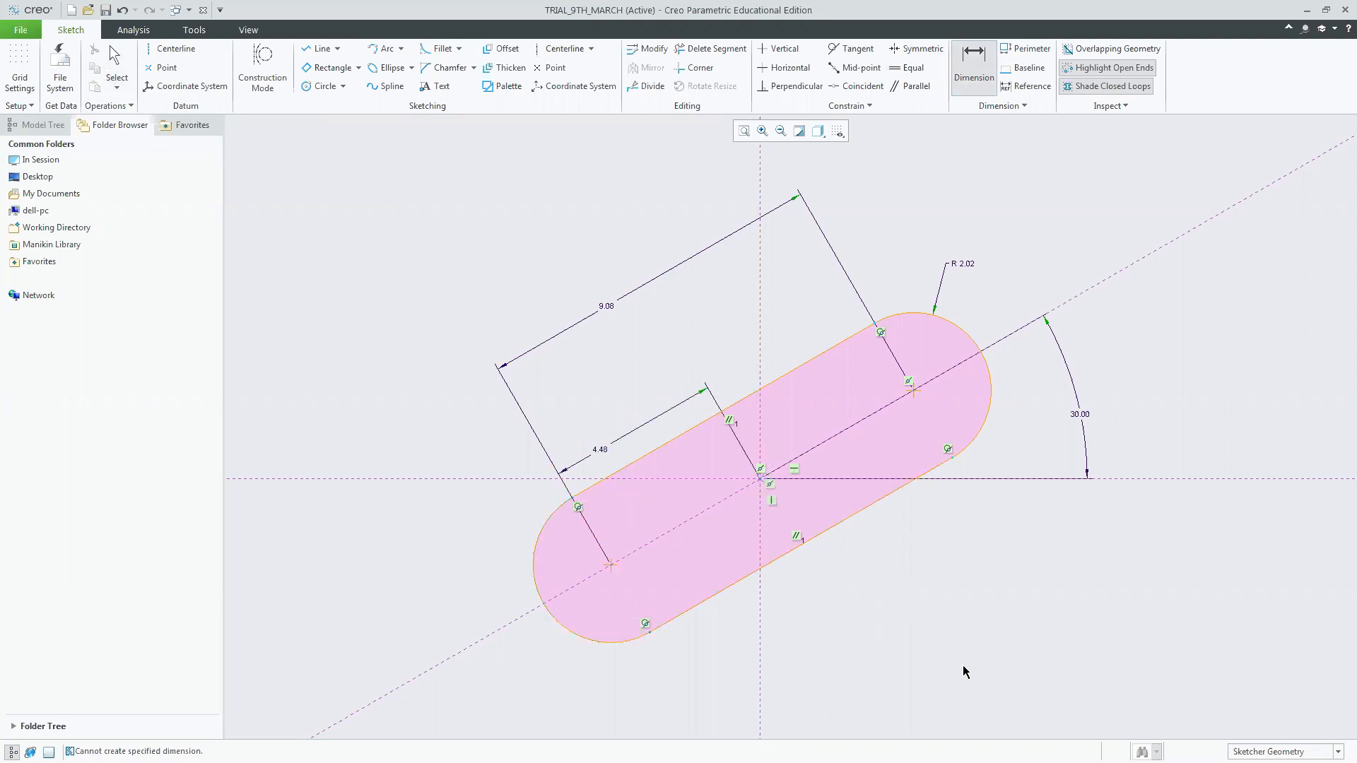
pyautogui.middleClick(963, 666)
pyautogui.moveTo(1020, 574); pyautogui.dragTo(1013, 571, button='middle')
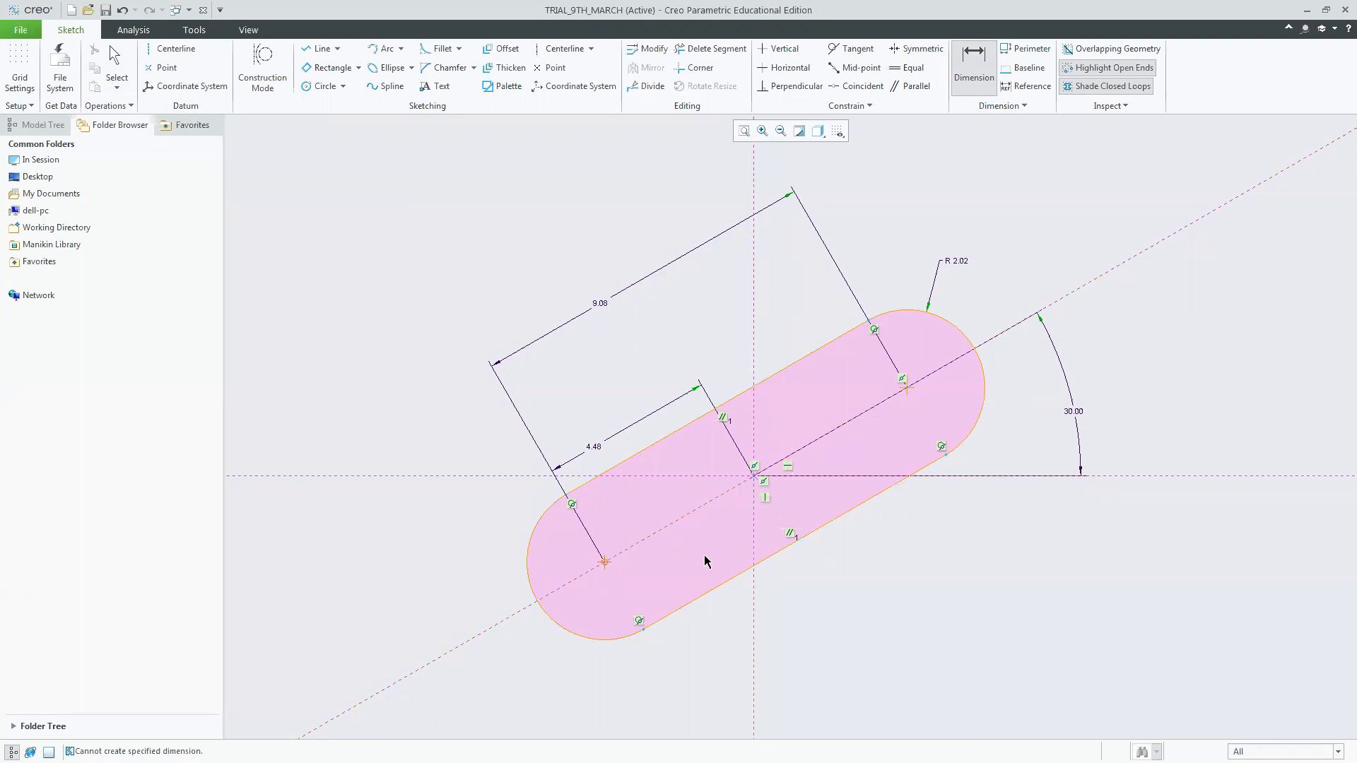
# Delete the shorter centre distance, try re-dimensioning it inside the slot below the slanted centerline, and undo that placement.
pyautogui.click(974, 78)
pyautogui.middleClick(634, 303)
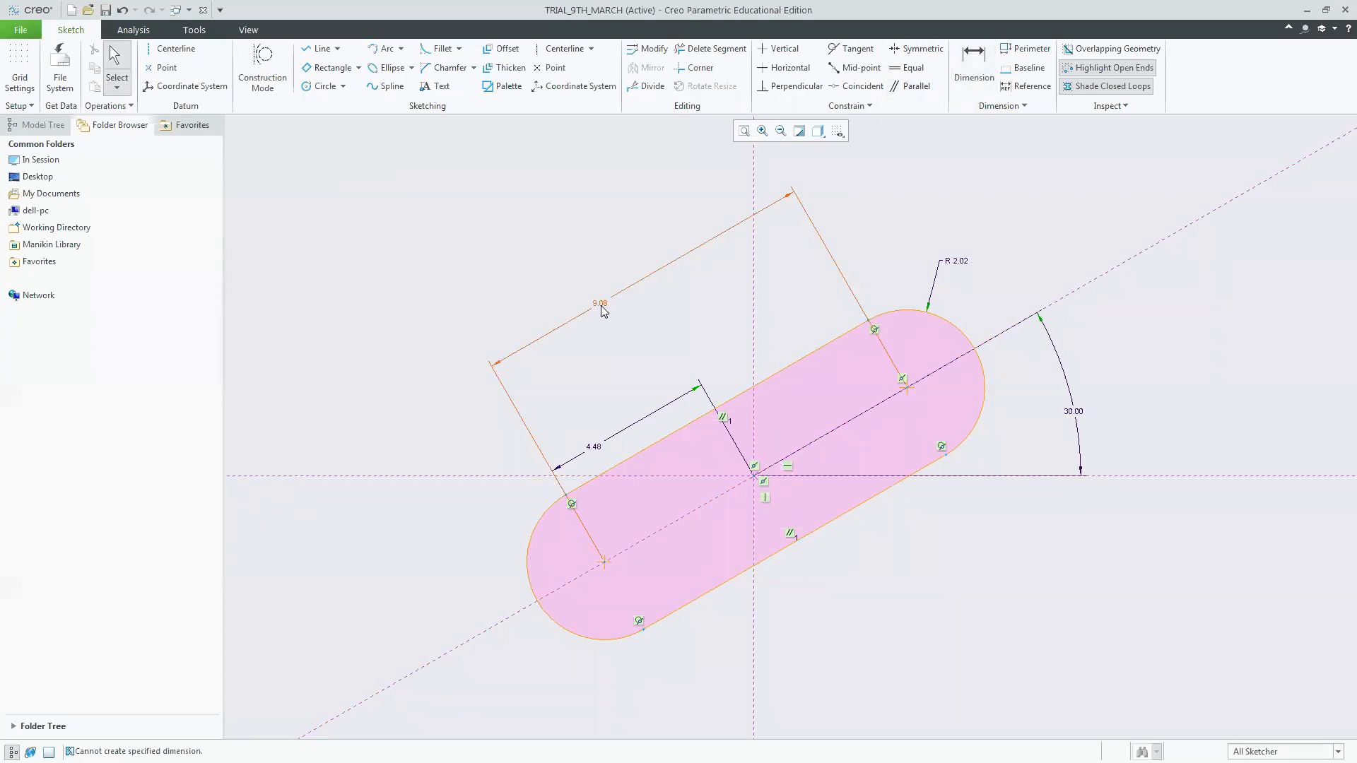
pyautogui.click(597, 448)
pyautogui.press('Delete')
pyautogui.click(979, 67)
pyautogui.click(606, 562)
pyautogui.click(754, 479)
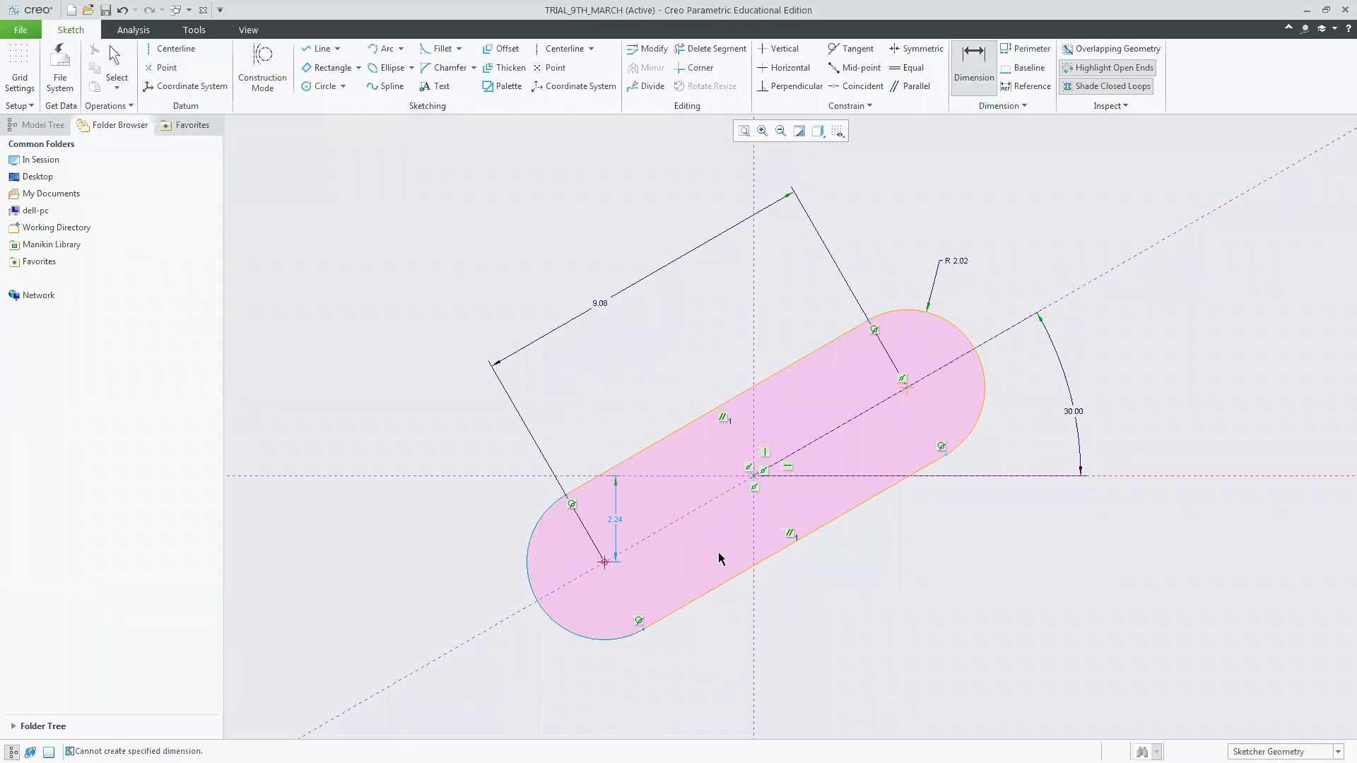
pyautogui.middleClick(700, 536)
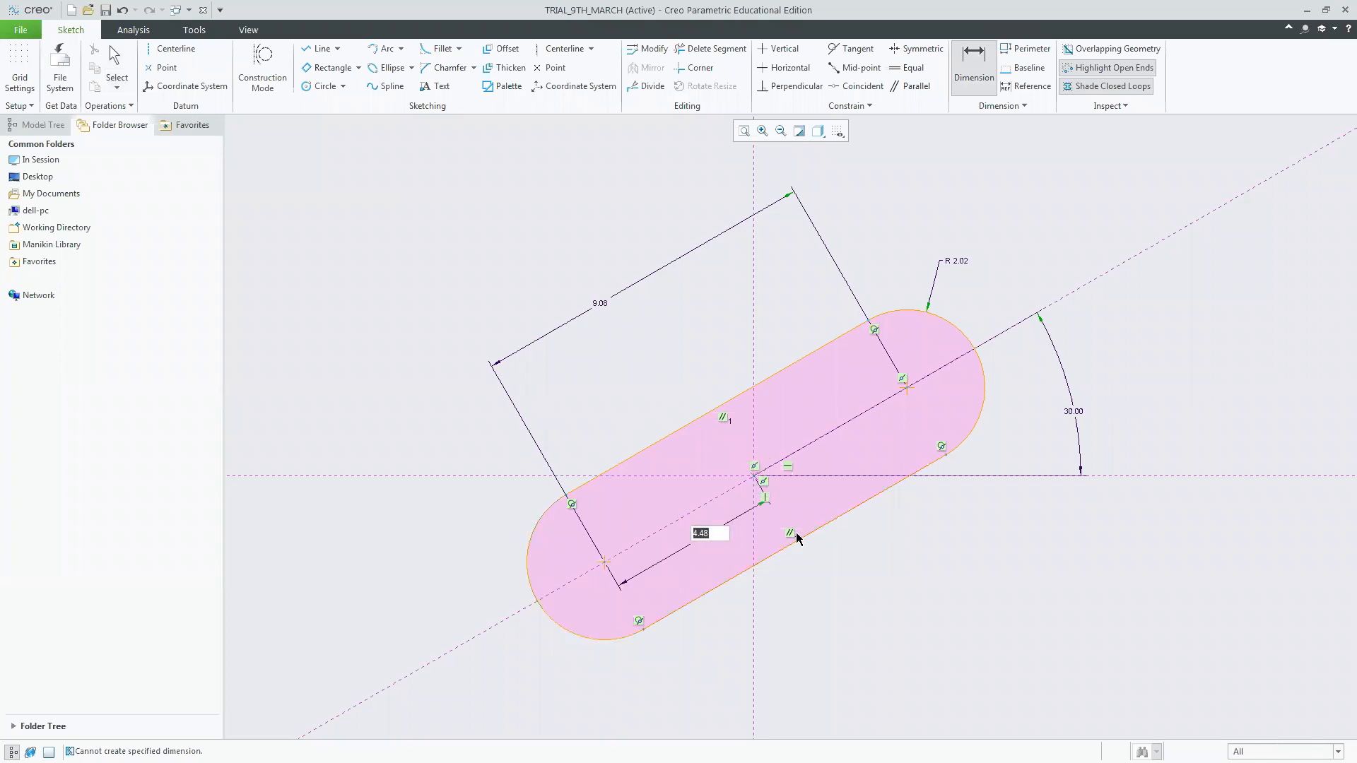
pyautogui.hotkey('ctrl', 'z')
# Dimension the vertical distance from the lower-left arc centre to the centerline intersection beside the vertical centerline, and delete it again.
pyautogui.click(973, 67)
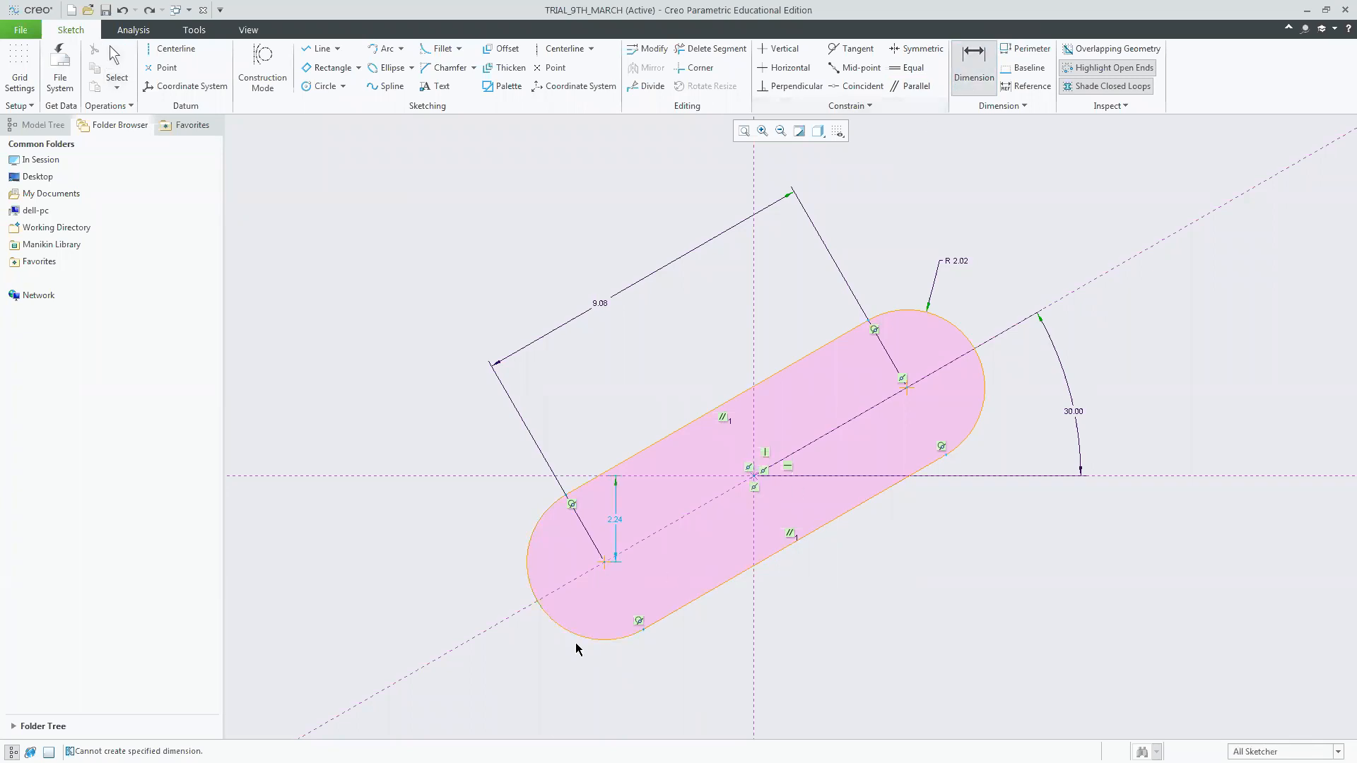
pyautogui.click(606, 562)
pyautogui.click(754, 479)
pyautogui.middleClick(785, 494)
pyautogui.press('Return')
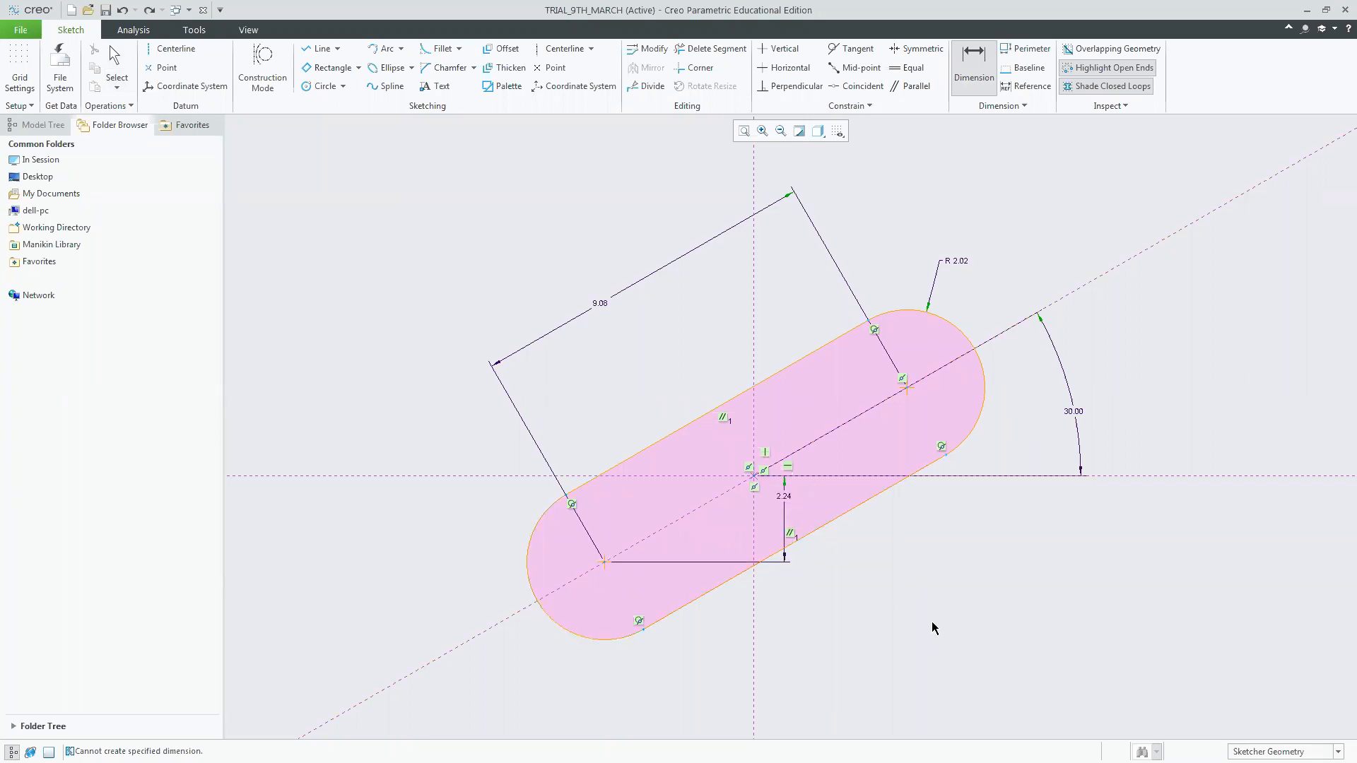
pyautogui.middleClick(932, 622)
pyautogui.click(784, 496)
pyautogui.press('Delete')
# Try again to place a vertical dimension from the lower-left arc centre just below and beside the centerline intersection.
pyautogui.click(990, 68)
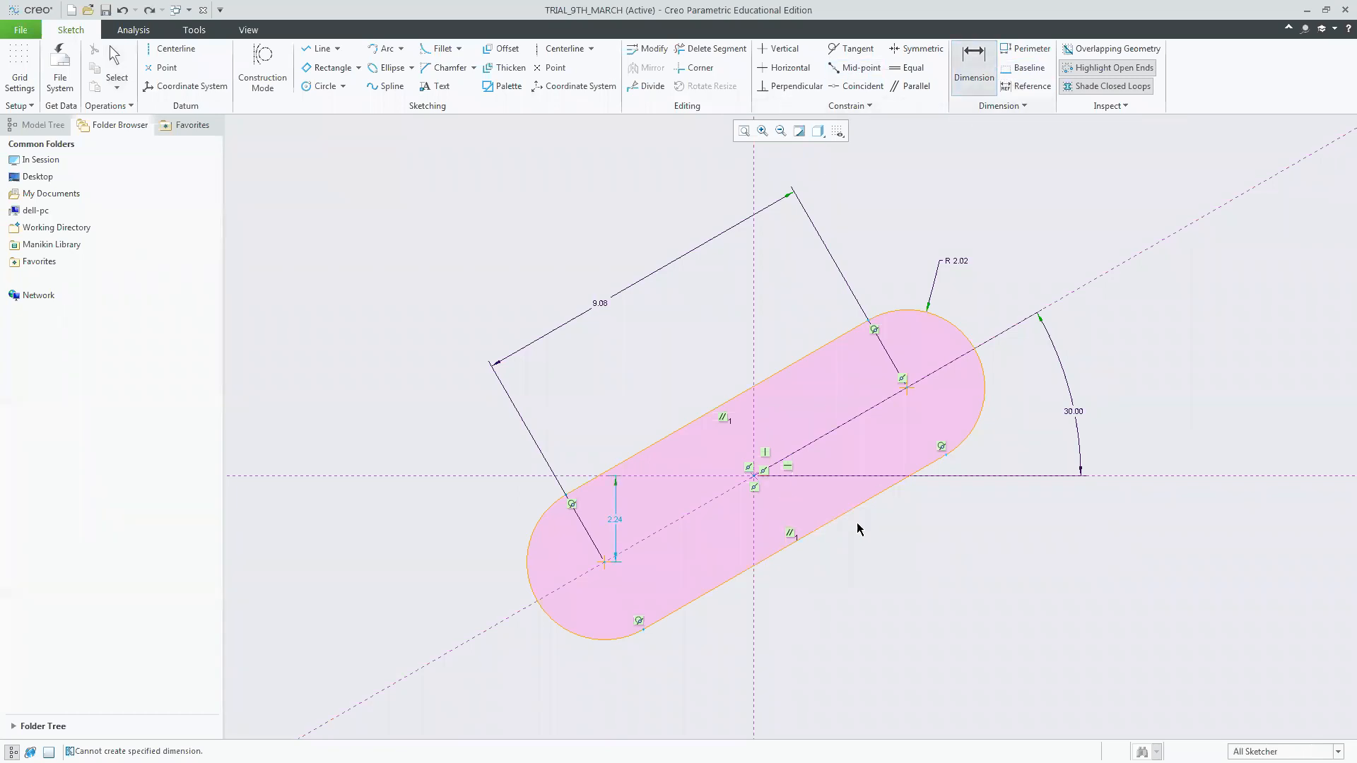
pyautogui.click(605, 563)
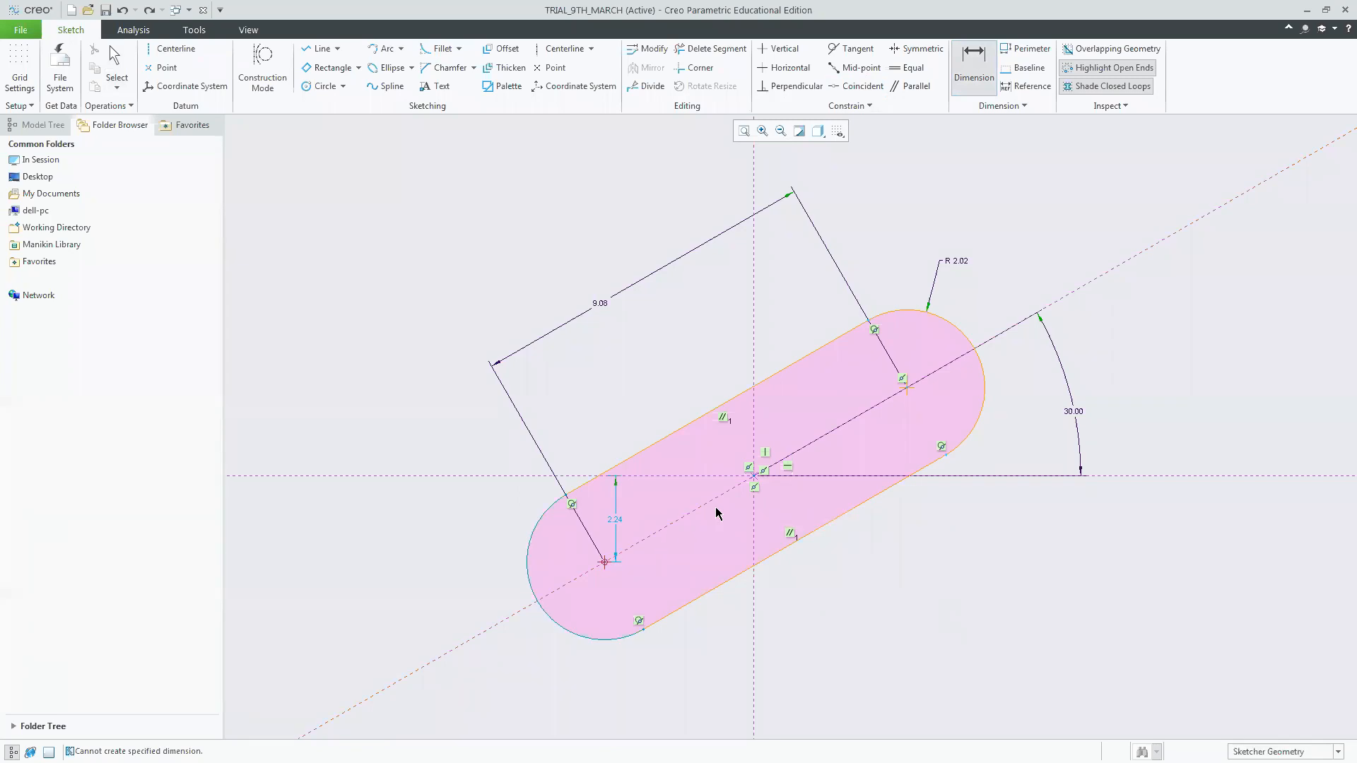
pyautogui.middleClick(776, 493)
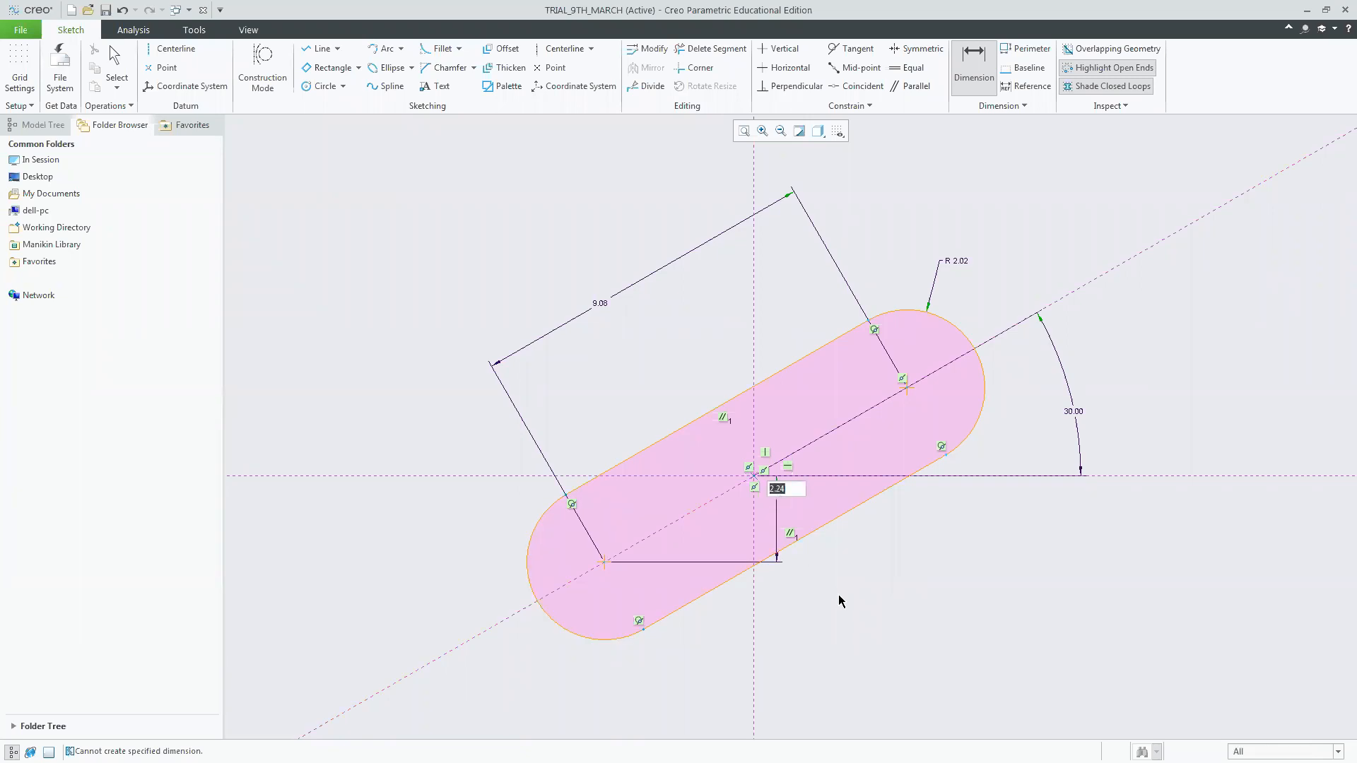
pyautogui.press('Return')
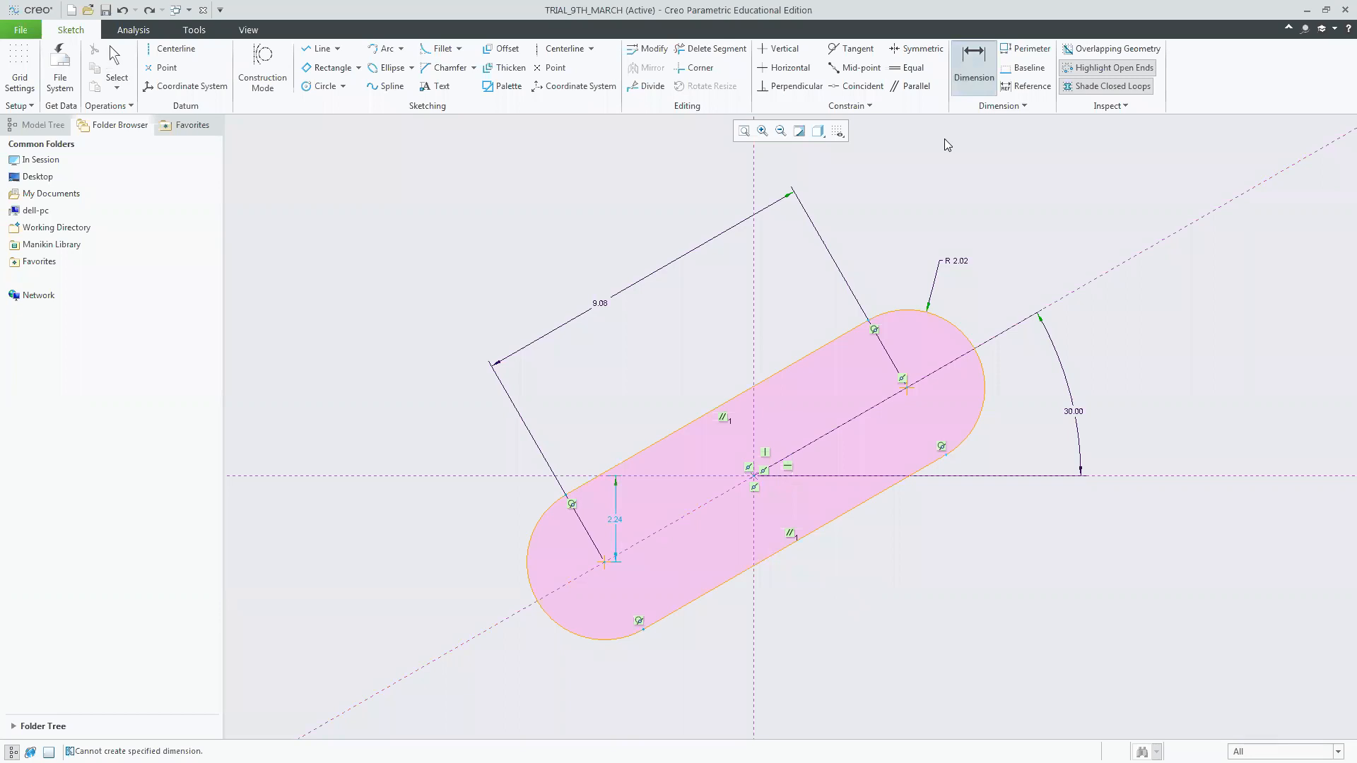
# Dimension the aligned distance from the lower-left arc centre to the centerline intersection, placing it above the slot inside the overall centre distance.
pyautogui.click(604, 562)
pyautogui.click(754, 478)
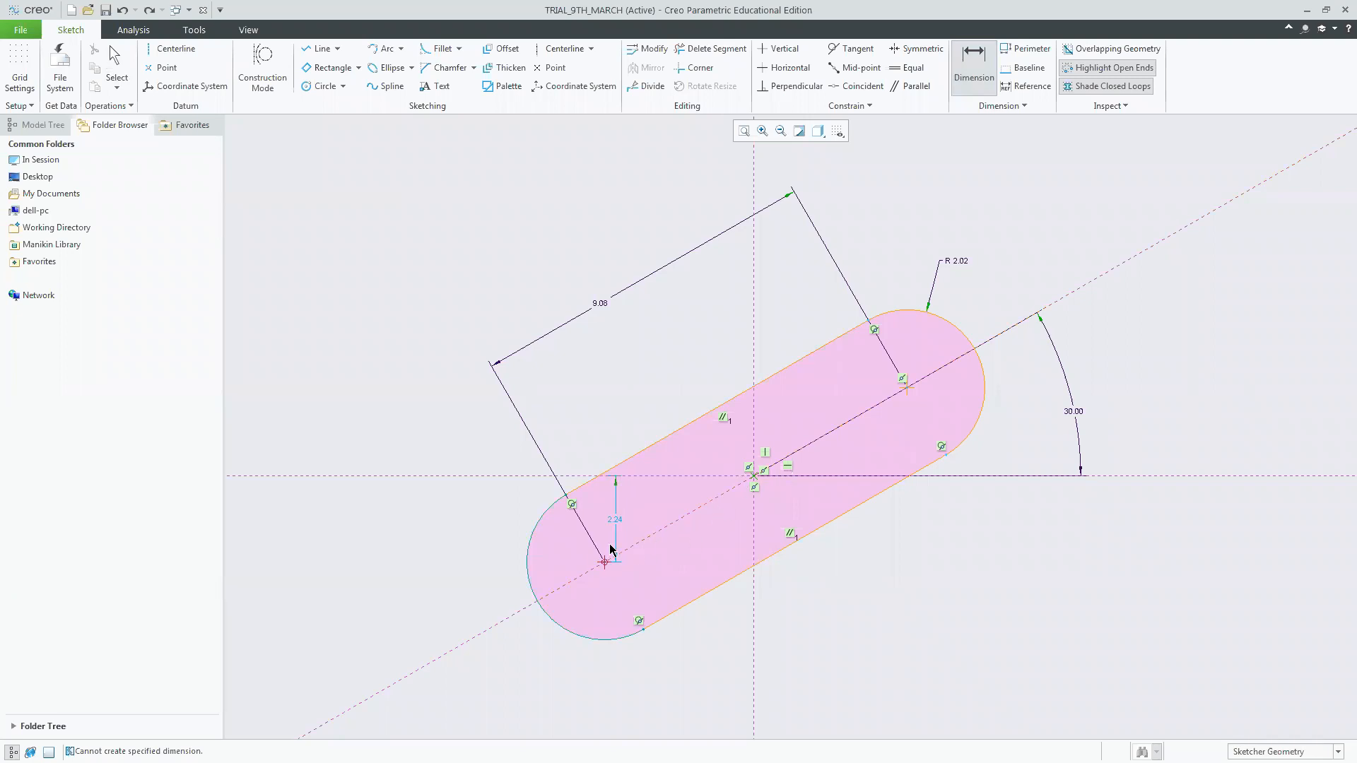
pyautogui.middleClick(577, 425)
pyautogui.middleClick(832, 604)
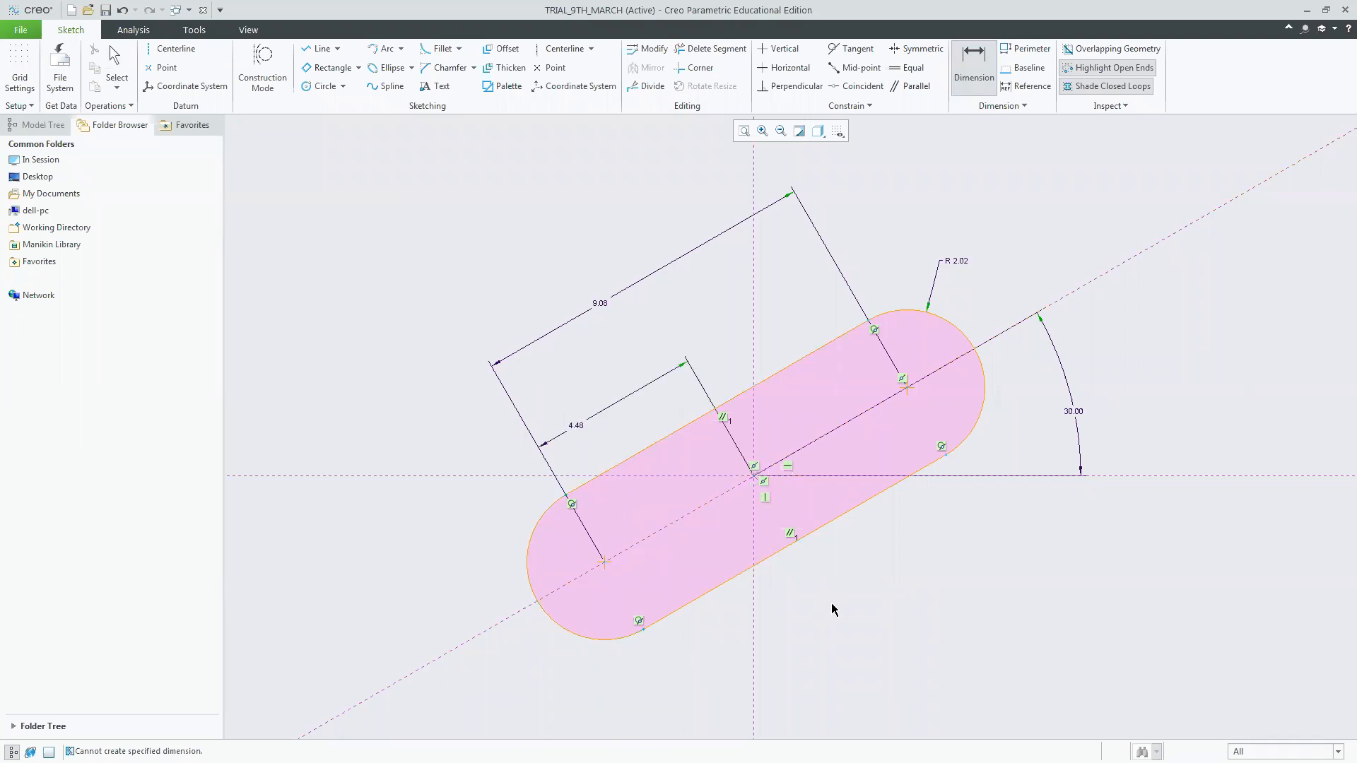
pyautogui.click(575, 427)
pyautogui.middleClick(909, 591)
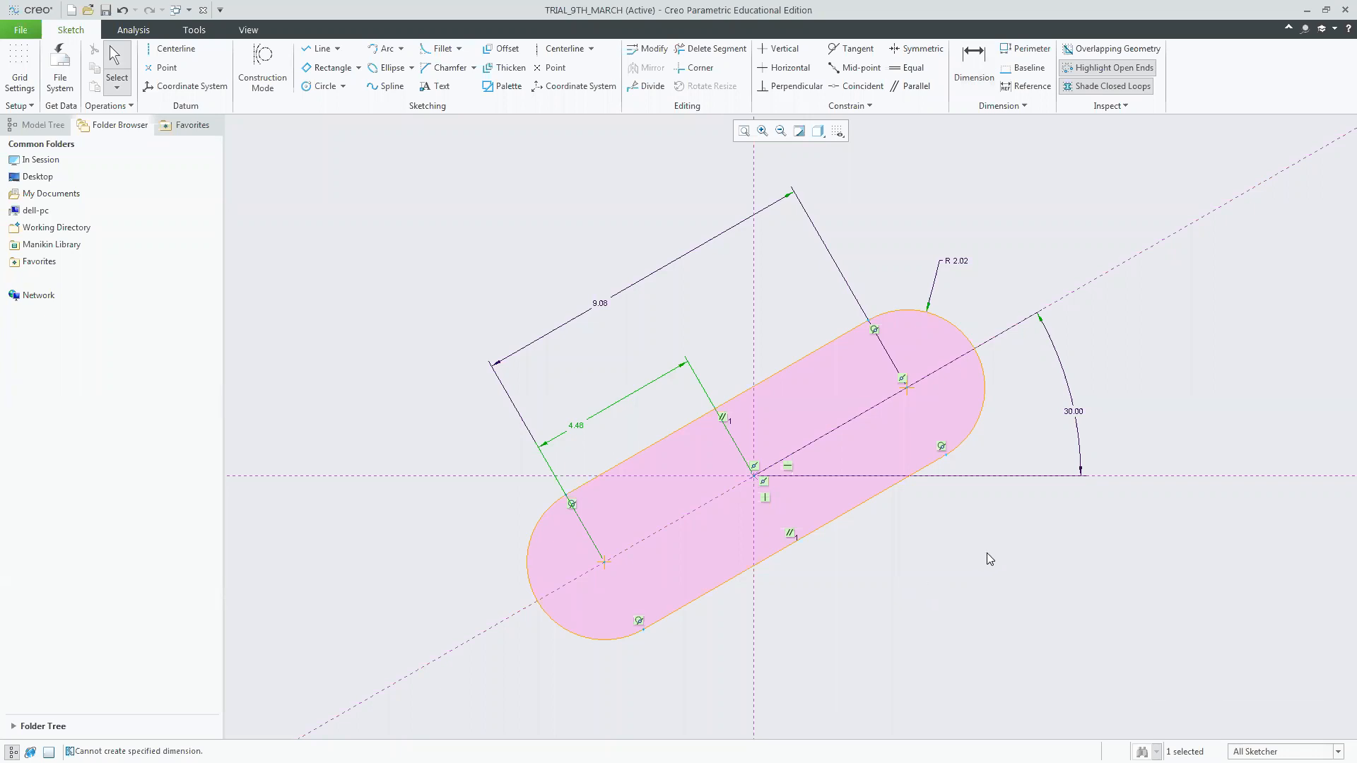
# Modify the whole sketch with Lock Scale enabled, setting the distance between the arc centres to 125 from the SKETCH-EX-3 PDF in the browser.
pyautogui.moveTo(411, 197)
pyautogui.mouseDown()
pyautogui.moveTo(748, 498)
pyautogui.moveTo(1150, 641)
pyautogui.mouseUp()
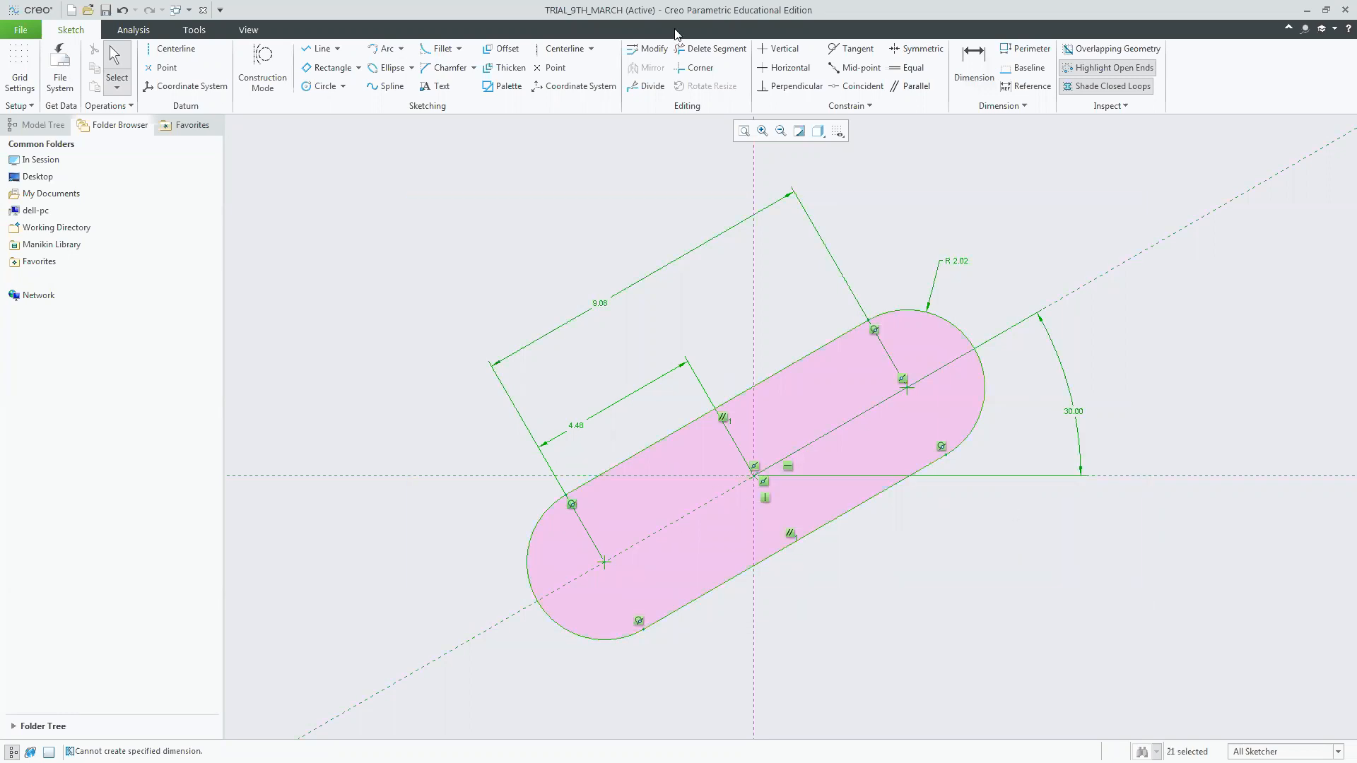
pyautogui.click(647, 49)
pyautogui.click(1168, 444)
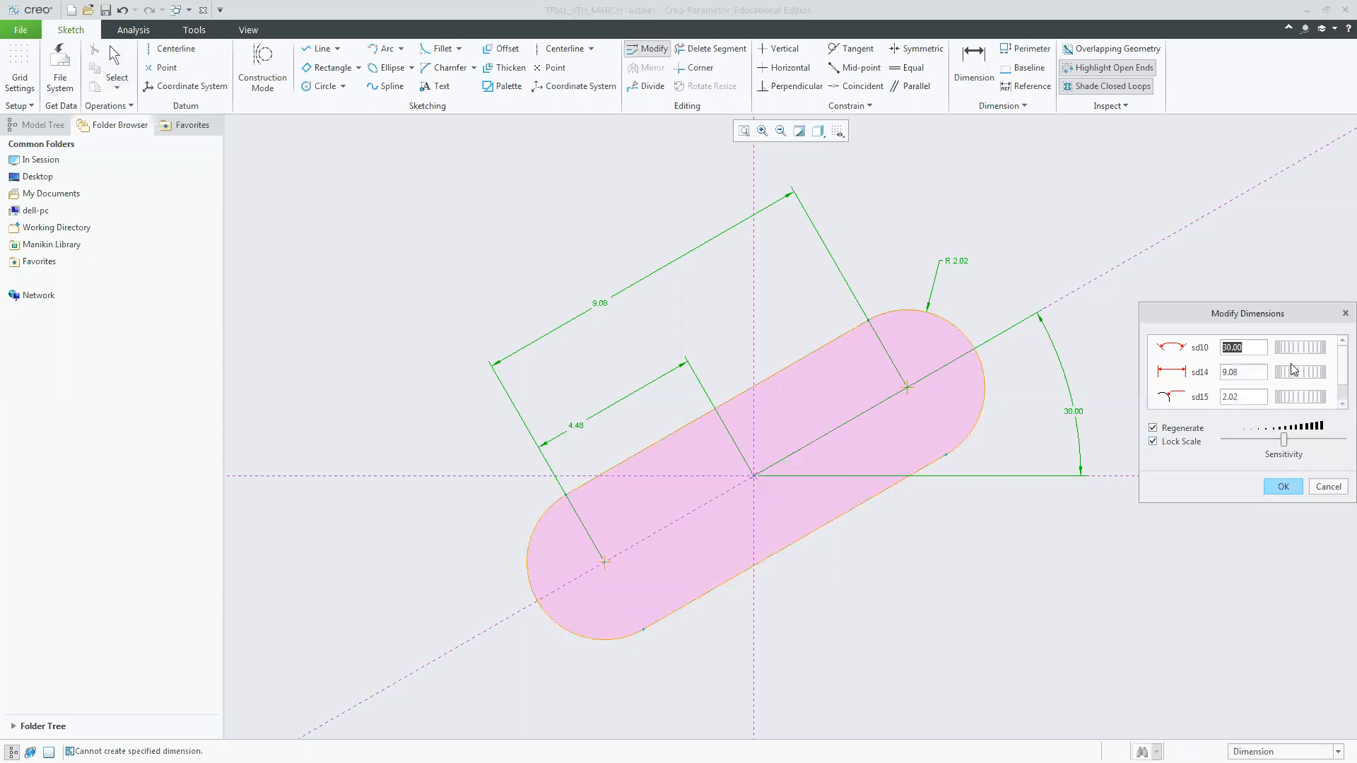
pyautogui.click(1253, 372)
pyautogui.moveTo(1253, 372); pyautogui.dragTo(887, 371)
pyautogui.hotkey('alt', 'Tab')
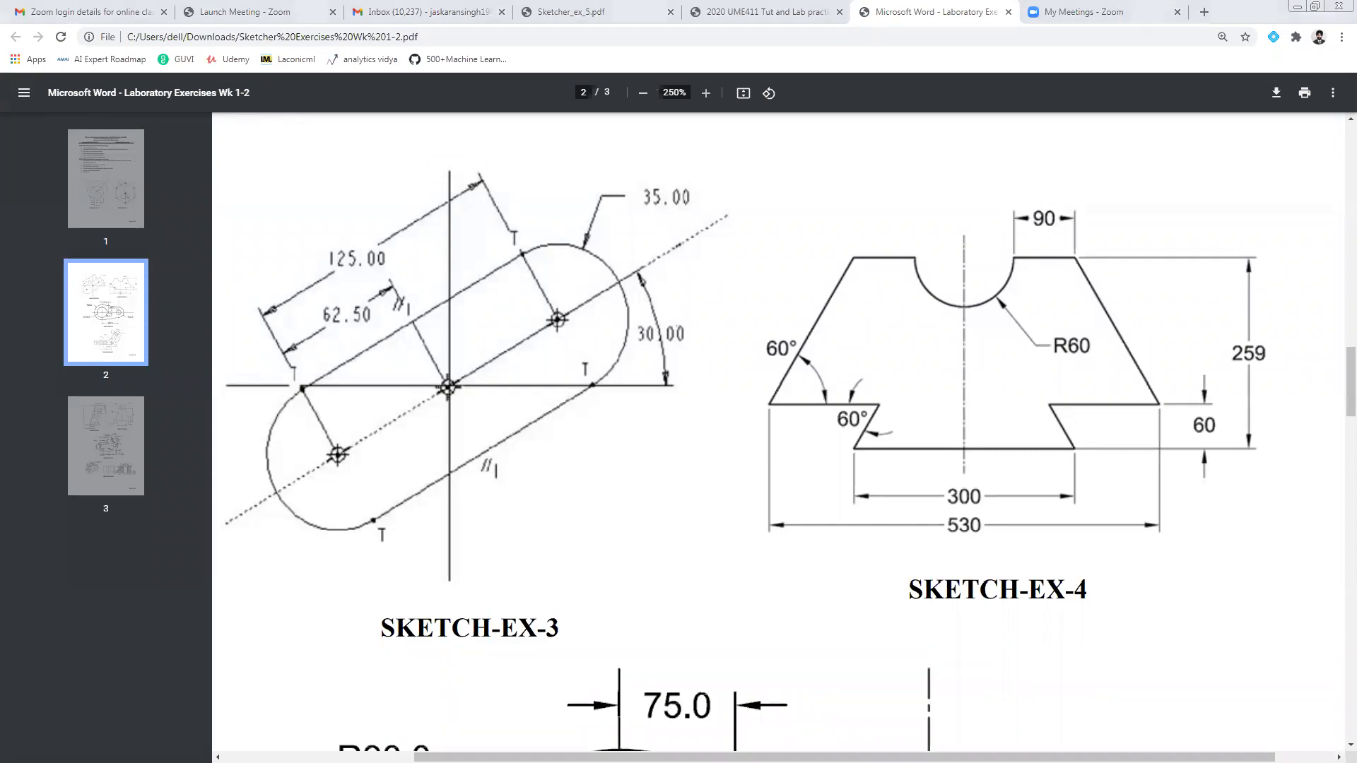
pyautogui.hotkey('alt', 'Tab')
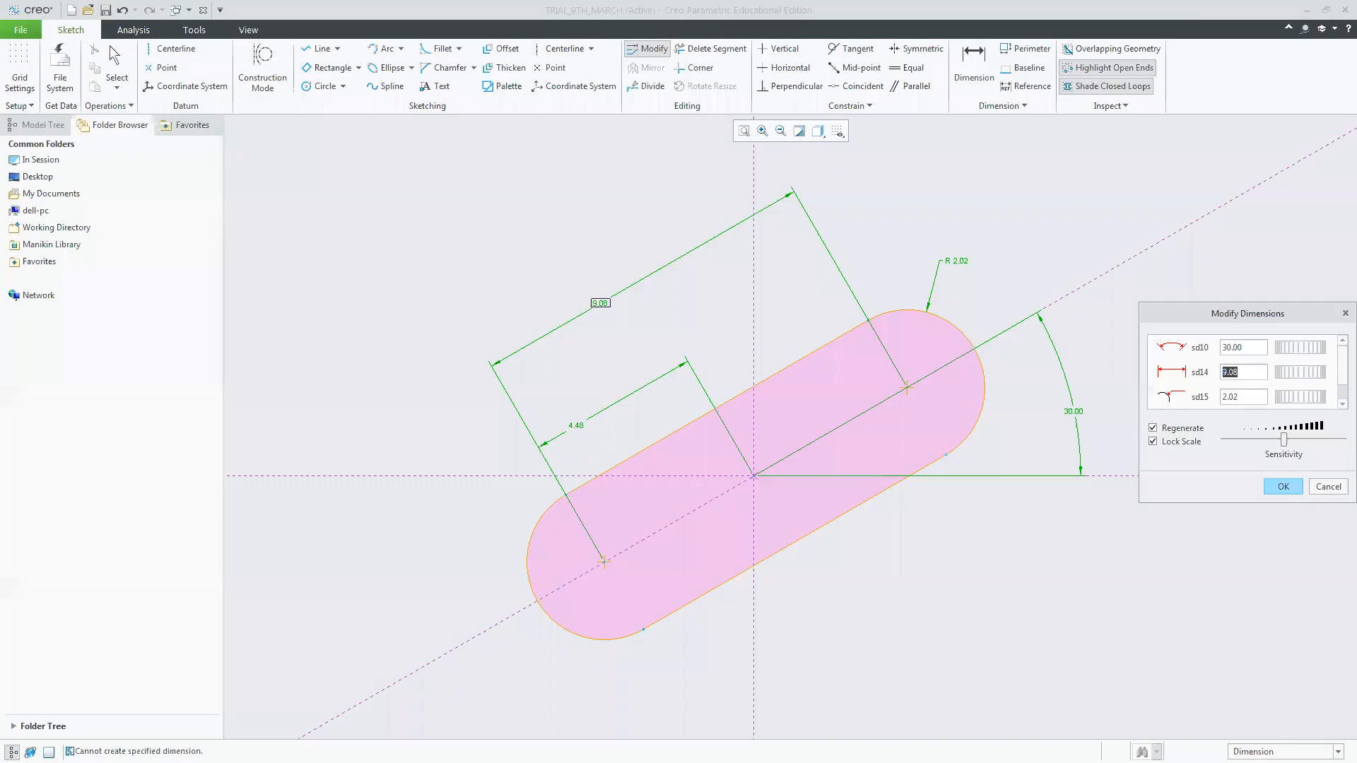
pyautogui.write('125')
pyautogui.press('Return')
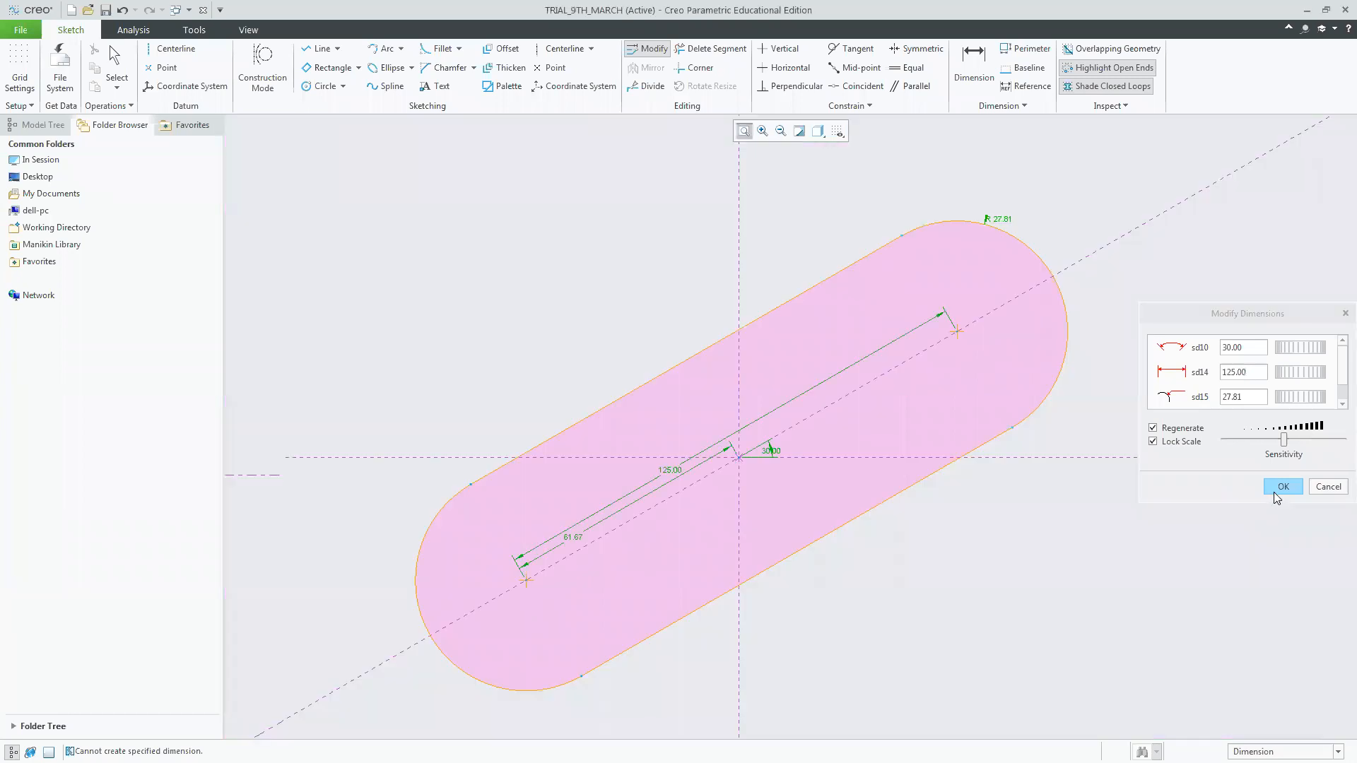
pyautogui.click(1279, 488)
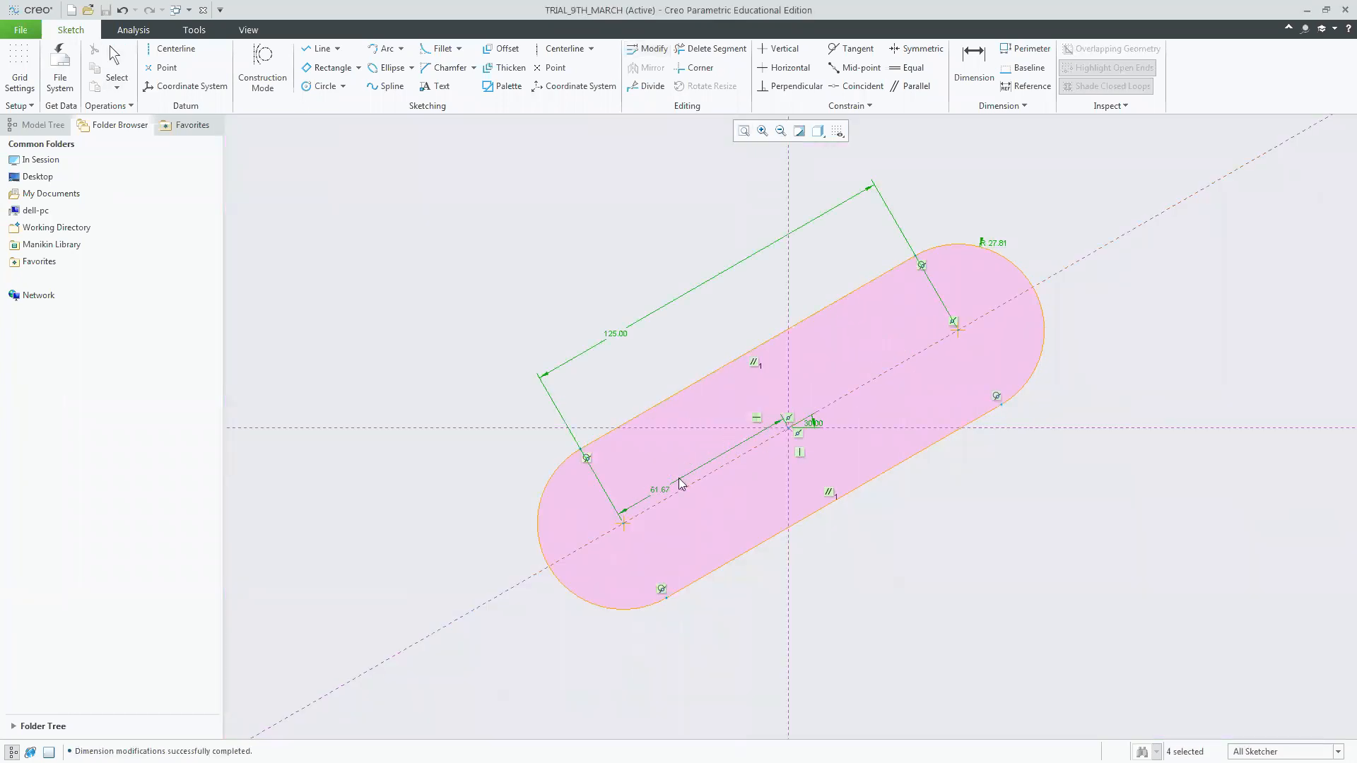
# Move the shorter centre distance above the slot and set it to 62.5.
pyautogui.moveTo(663, 490); pyautogui.dragTo(620, 389)
pyautogui.doubleClick(619, 388)
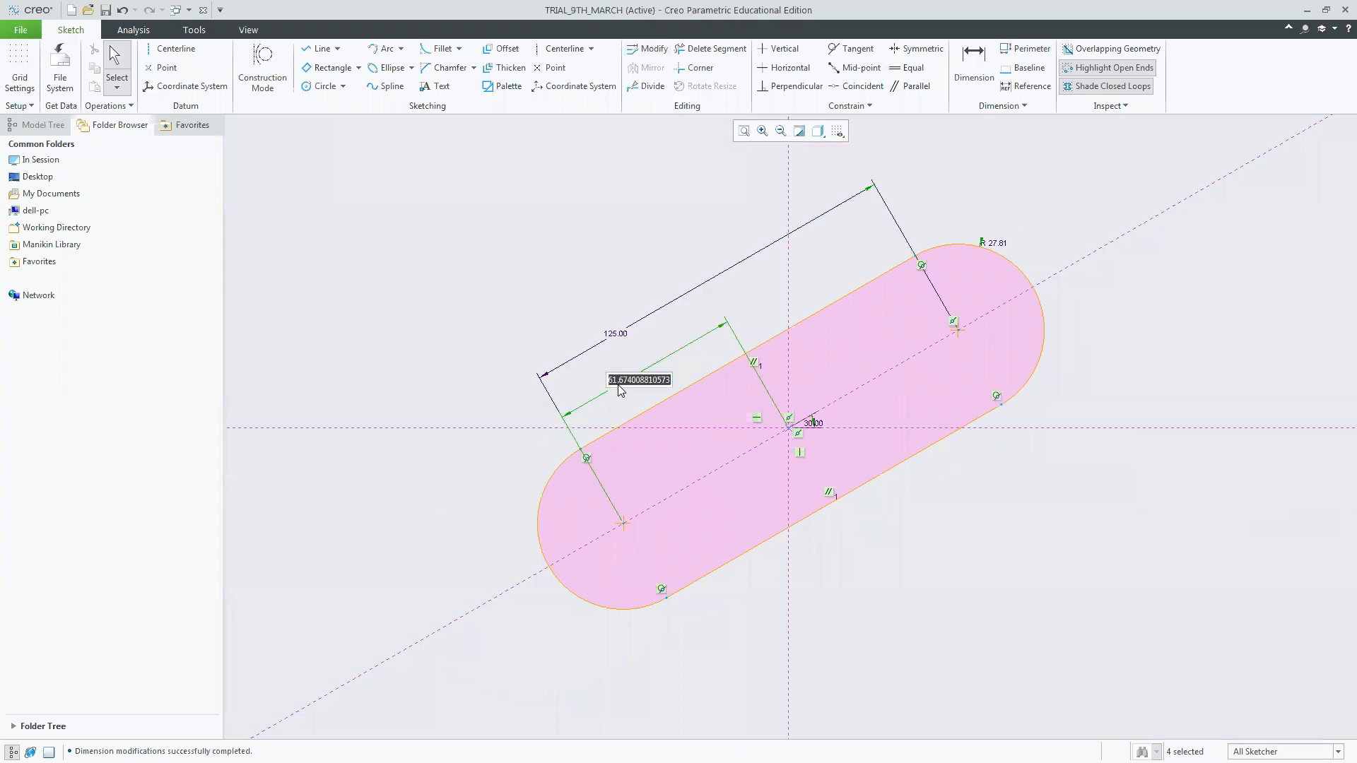
pyautogui.write('62.5')
pyautogui.press('Return')
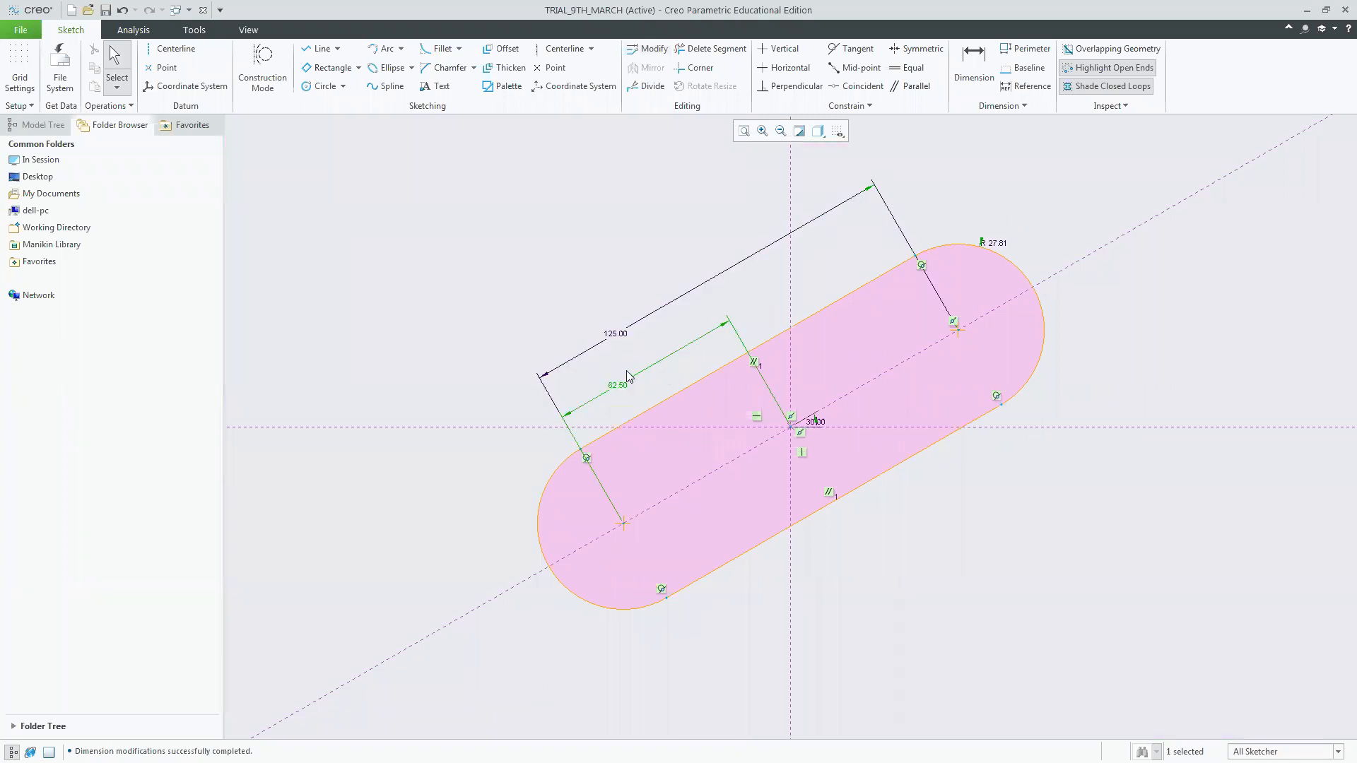
# Move the angle dimension out from the intersection, pull the radius dimension clear of the slot and set the radius to 35.
pyautogui.moveTo(813, 425); pyautogui.dragTo(947, 380)
pyautogui.moveTo(993, 242); pyautogui.dragTo(1014, 201)
pyautogui.doubleClick(1015, 198)
pyautogui.write('35')
pyautogui.press('Return')
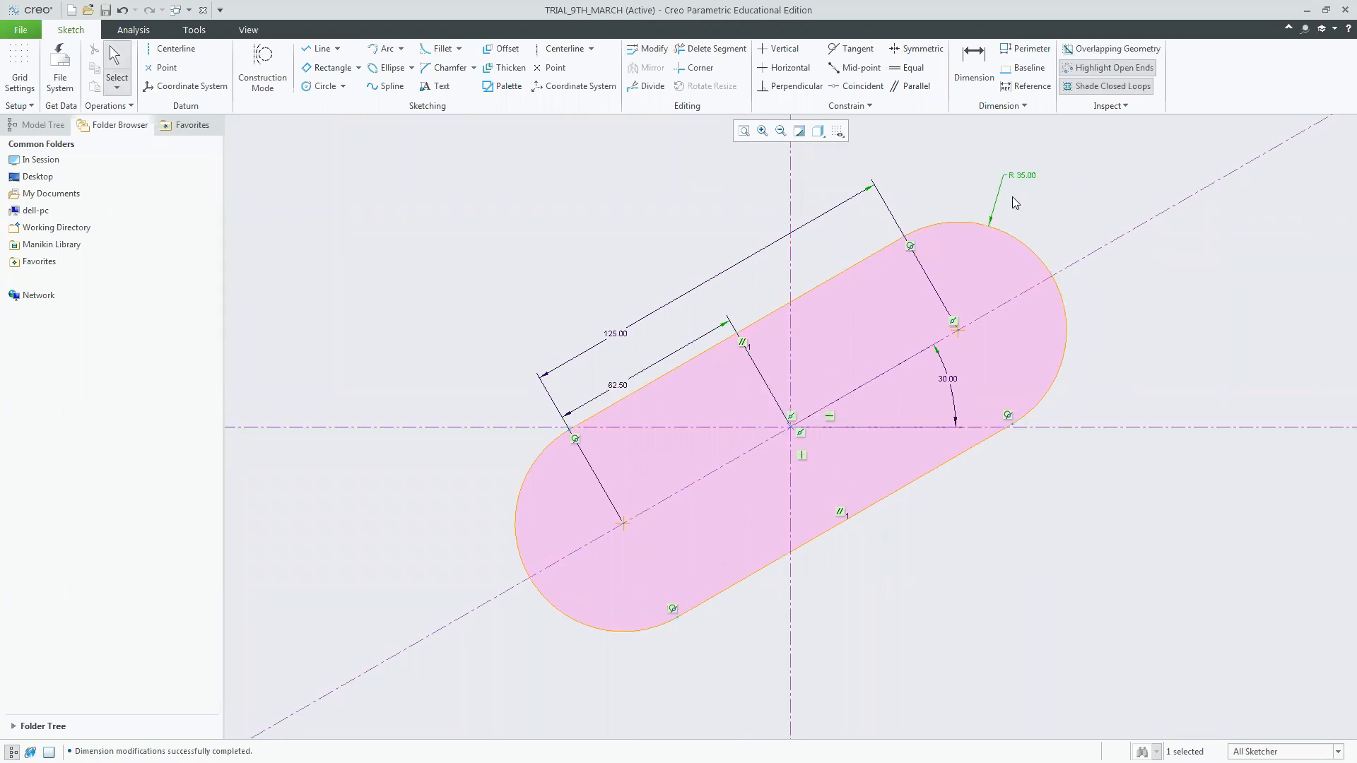
# Delete the entire slot sketch together with its centerlines and dimensions.
pyautogui.click(1119, 639)
pyautogui.moveTo(384, 132)
pyautogui.mouseDown()
pyautogui.moveTo(1145, 584)
pyautogui.moveTo(1189, 664)
pyautogui.mouseUp()
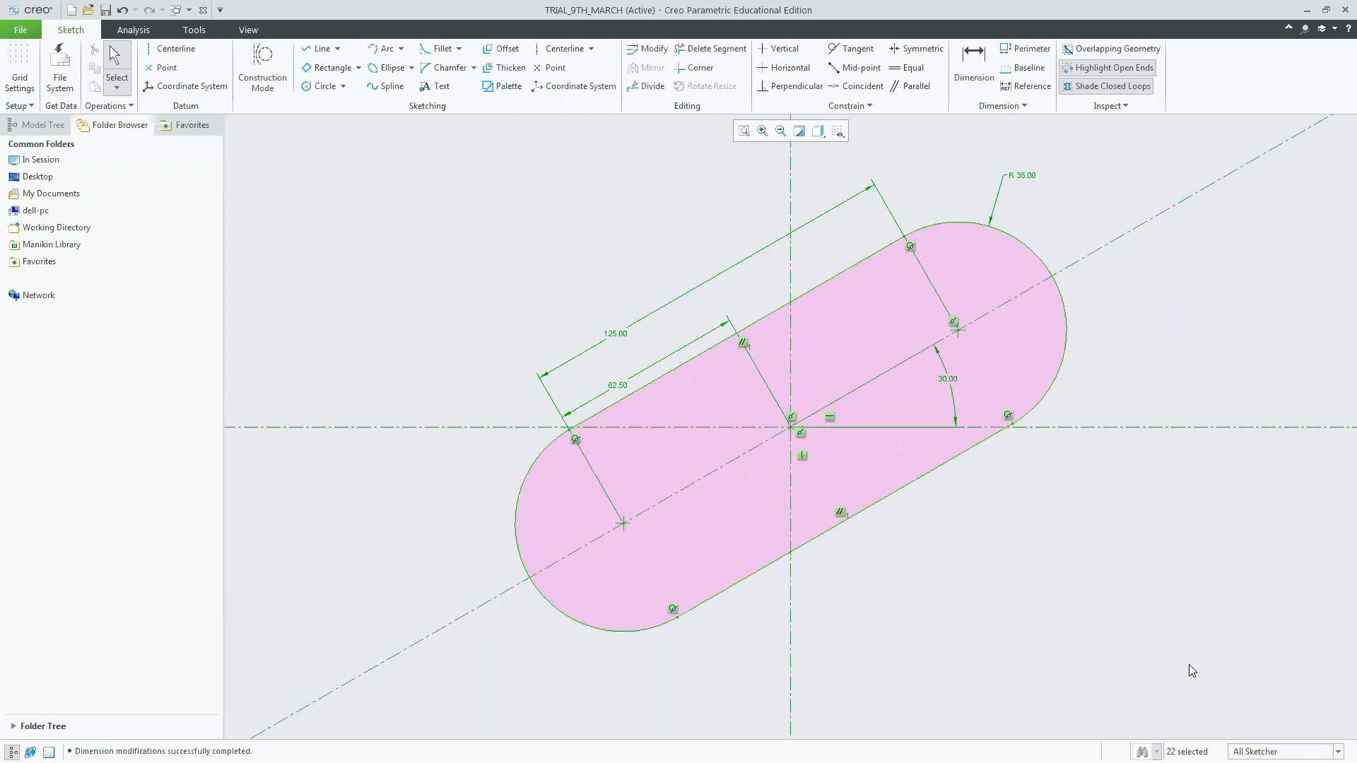
pyautogui.press('Delete')
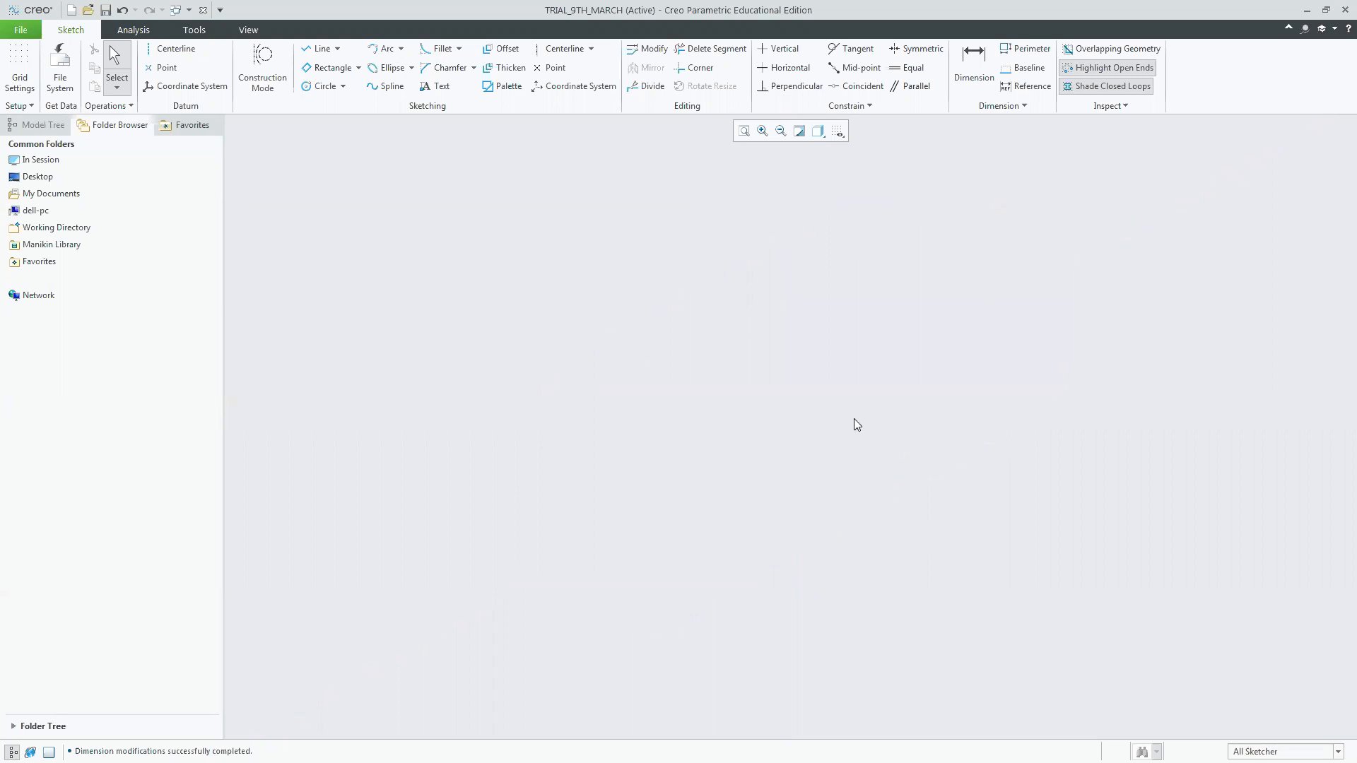
# Open the Sketcher Palette and preview the saved Trials sketches practice-05, s2d0003 and sketch-07.
pyautogui.click(499, 87)
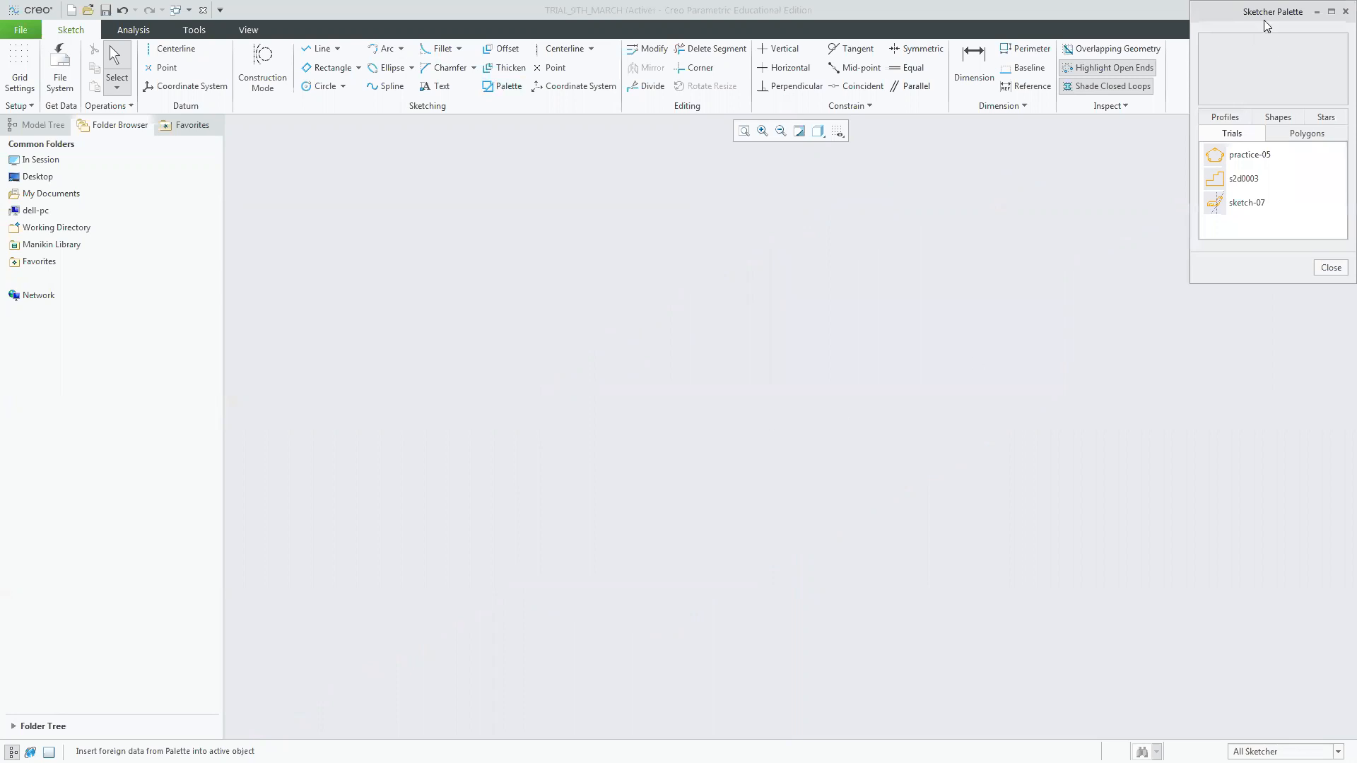
pyautogui.moveTo(1266, 17); pyautogui.dragTo(1110, 285)
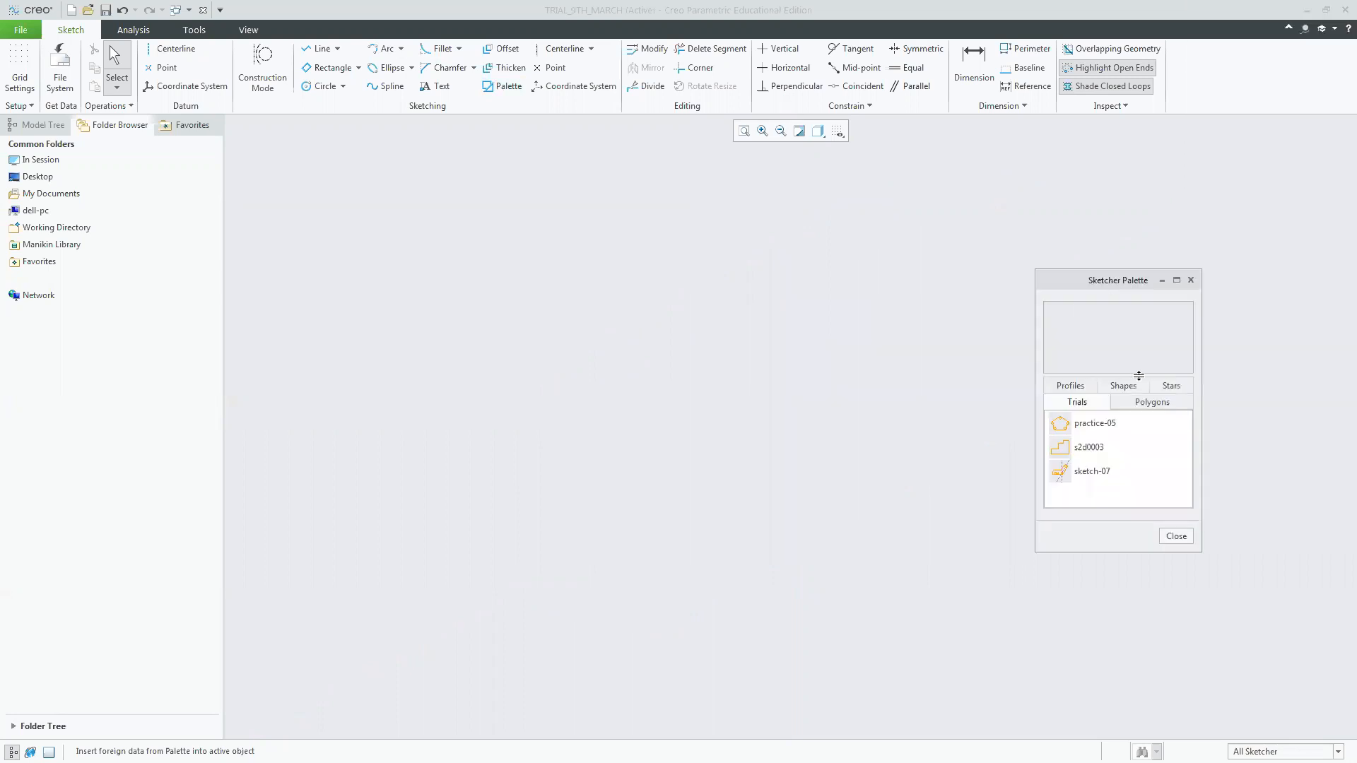
pyautogui.click(1104, 427)
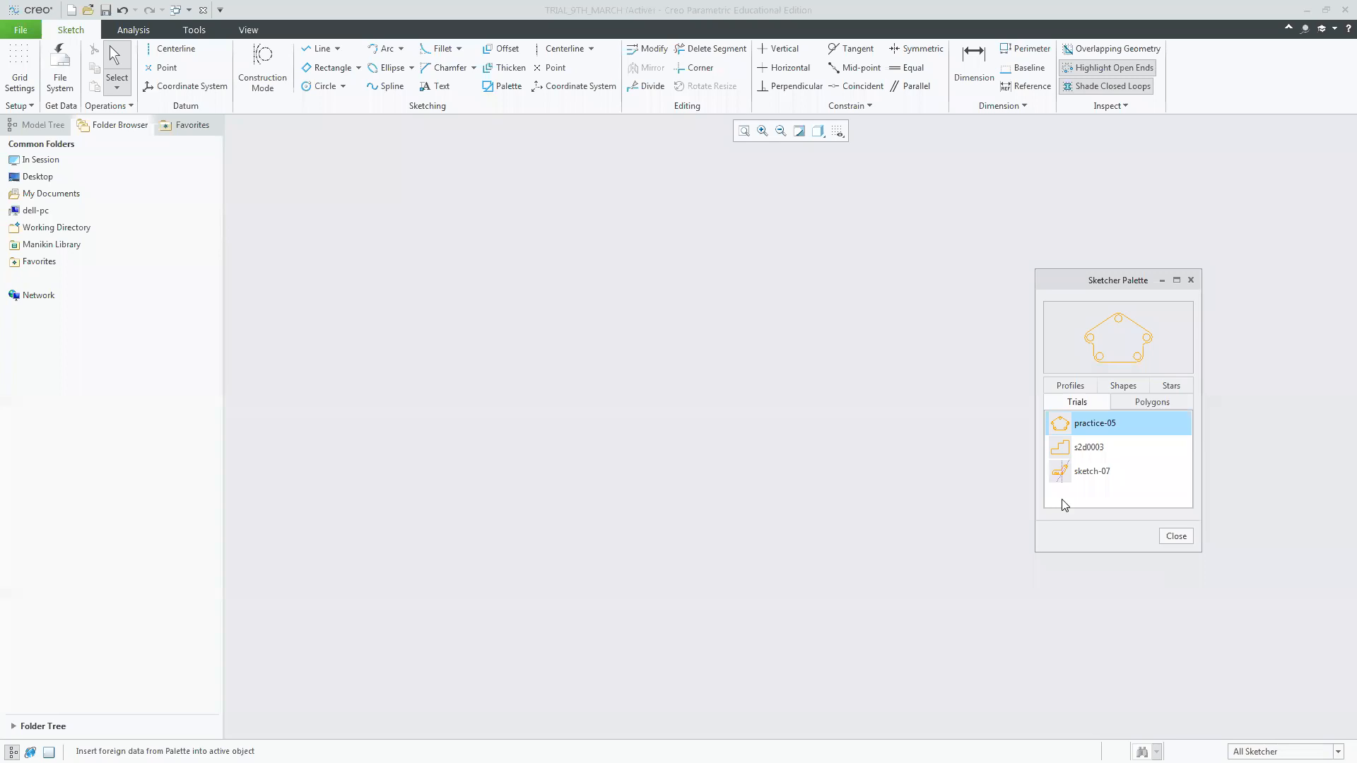
pyautogui.click(1082, 454)
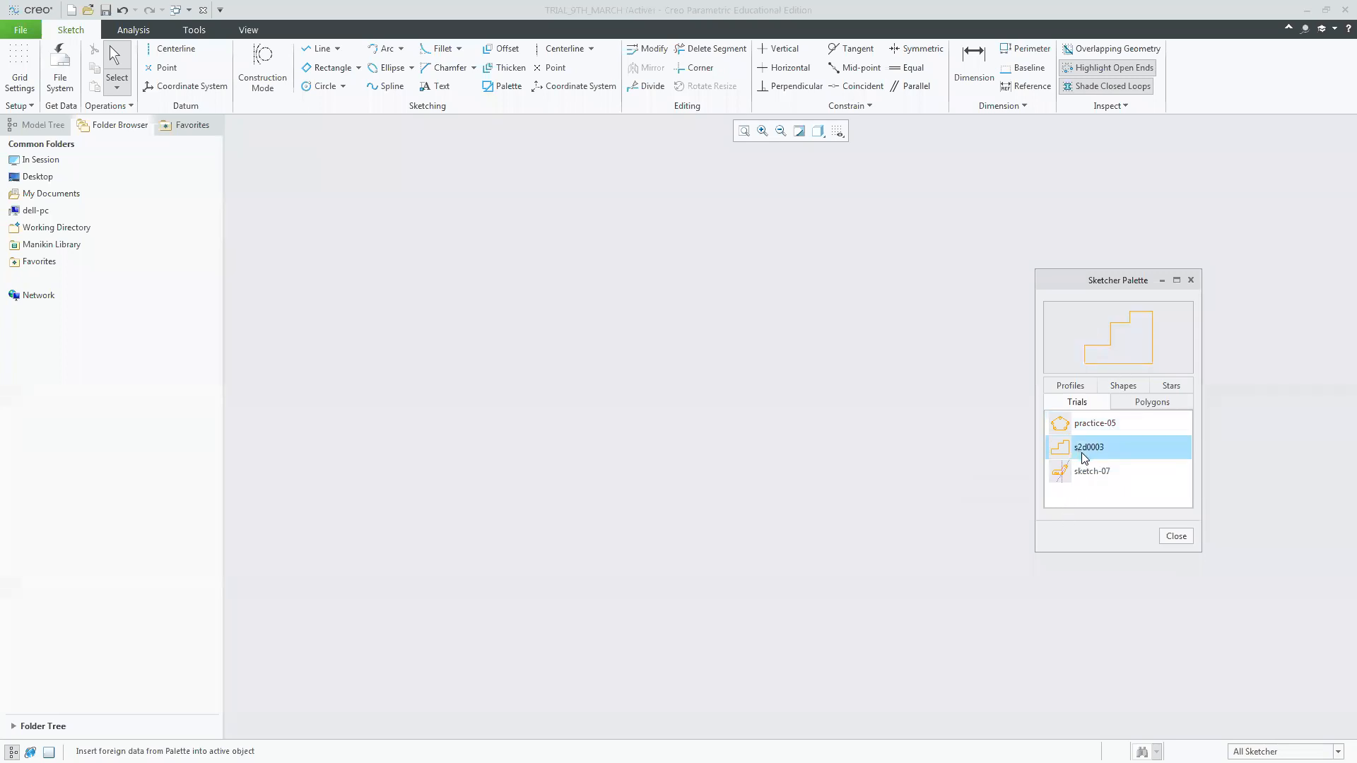
pyautogui.click(1092, 472)
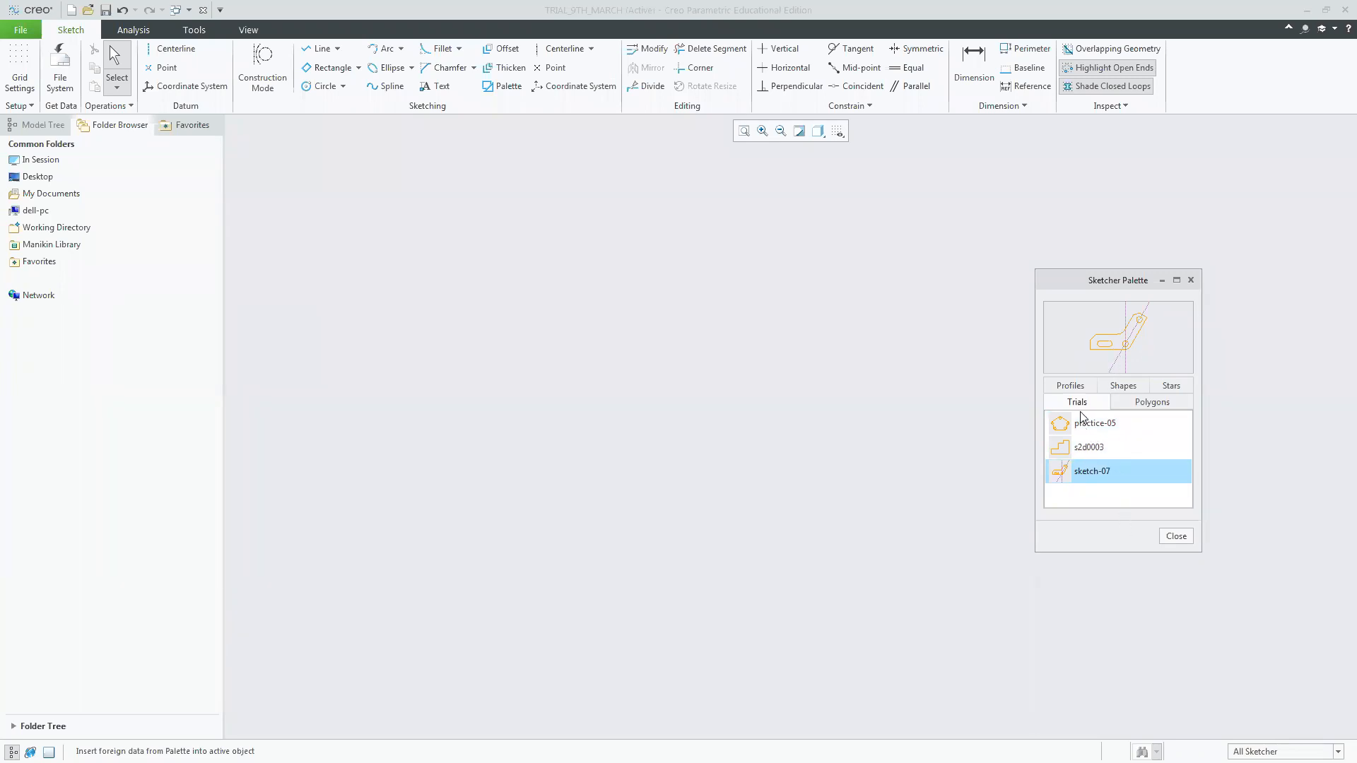
# Check the Trials folder among the favorite folders and preview its saved sketches in the Sketcher Palette.
pyautogui.click(67, 263)
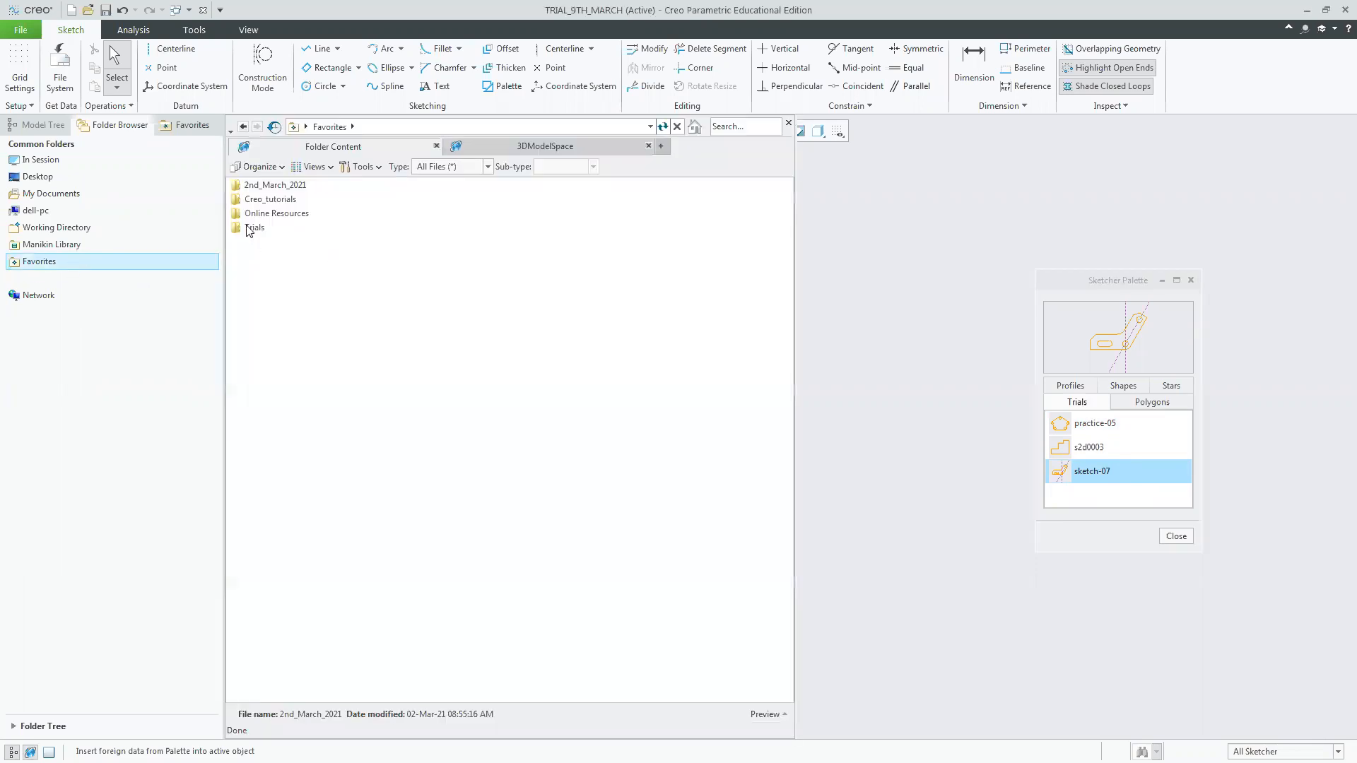
pyautogui.click(788, 123)
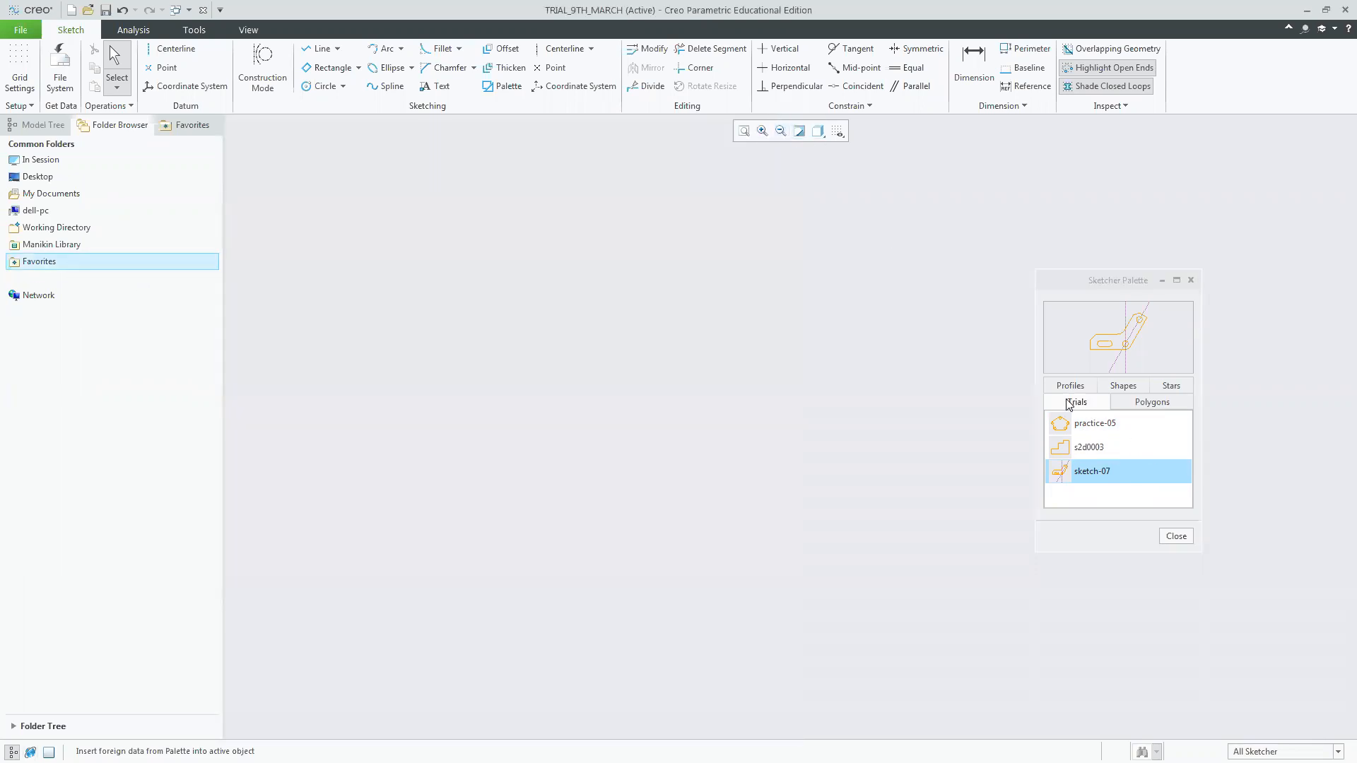
pyautogui.click(1100, 422)
pyautogui.click(1095, 446)
pyautogui.click(1092, 472)
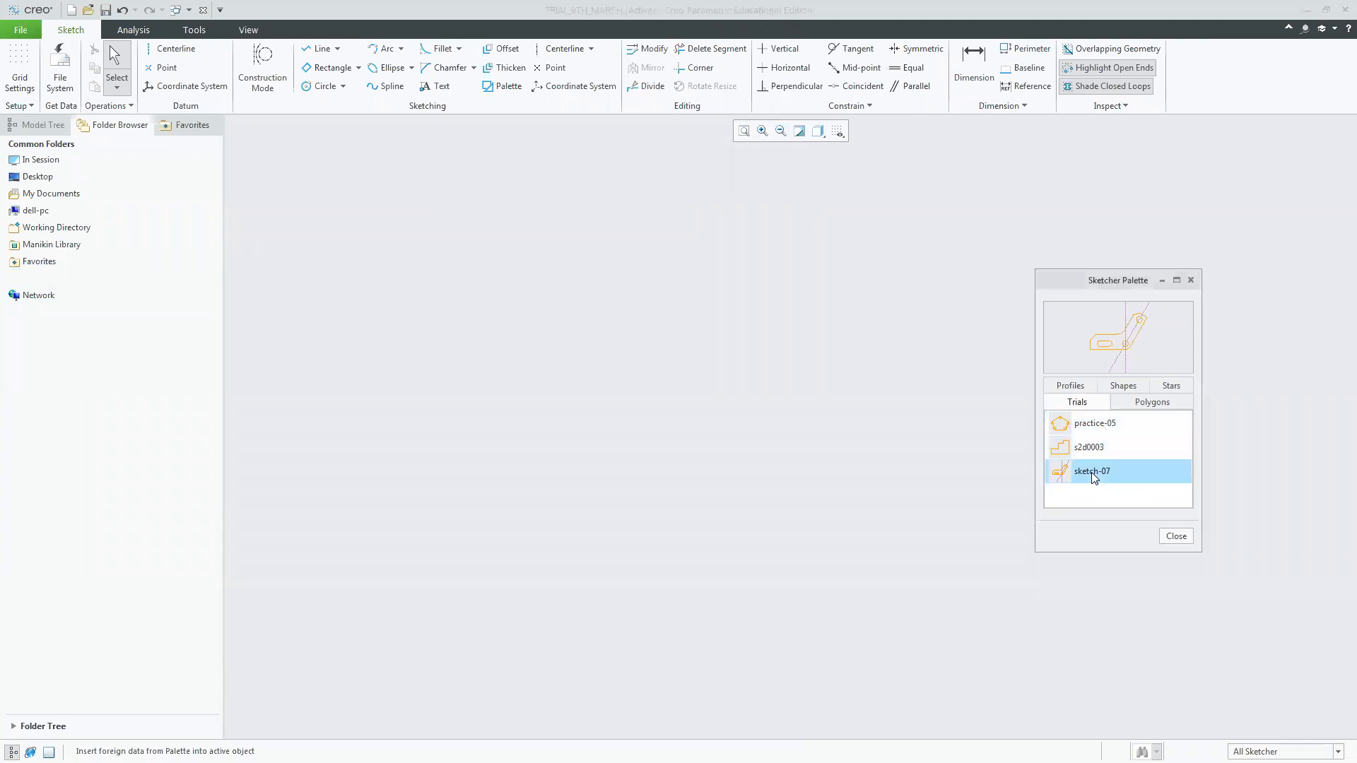
pyautogui.click(1100, 428)
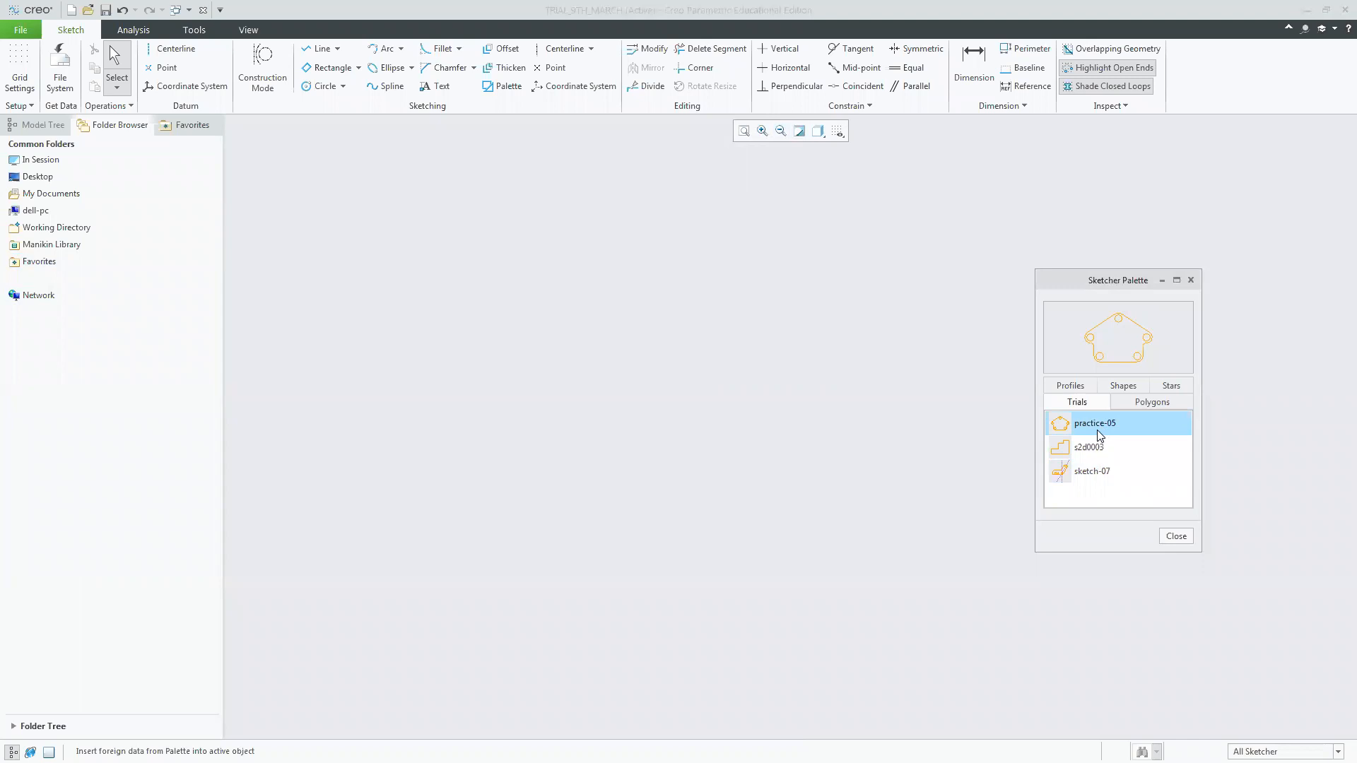
# Browse the palette's Polygons and Shapes categories and preview the Racetrack shape.
pyautogui.click(1135, 405)
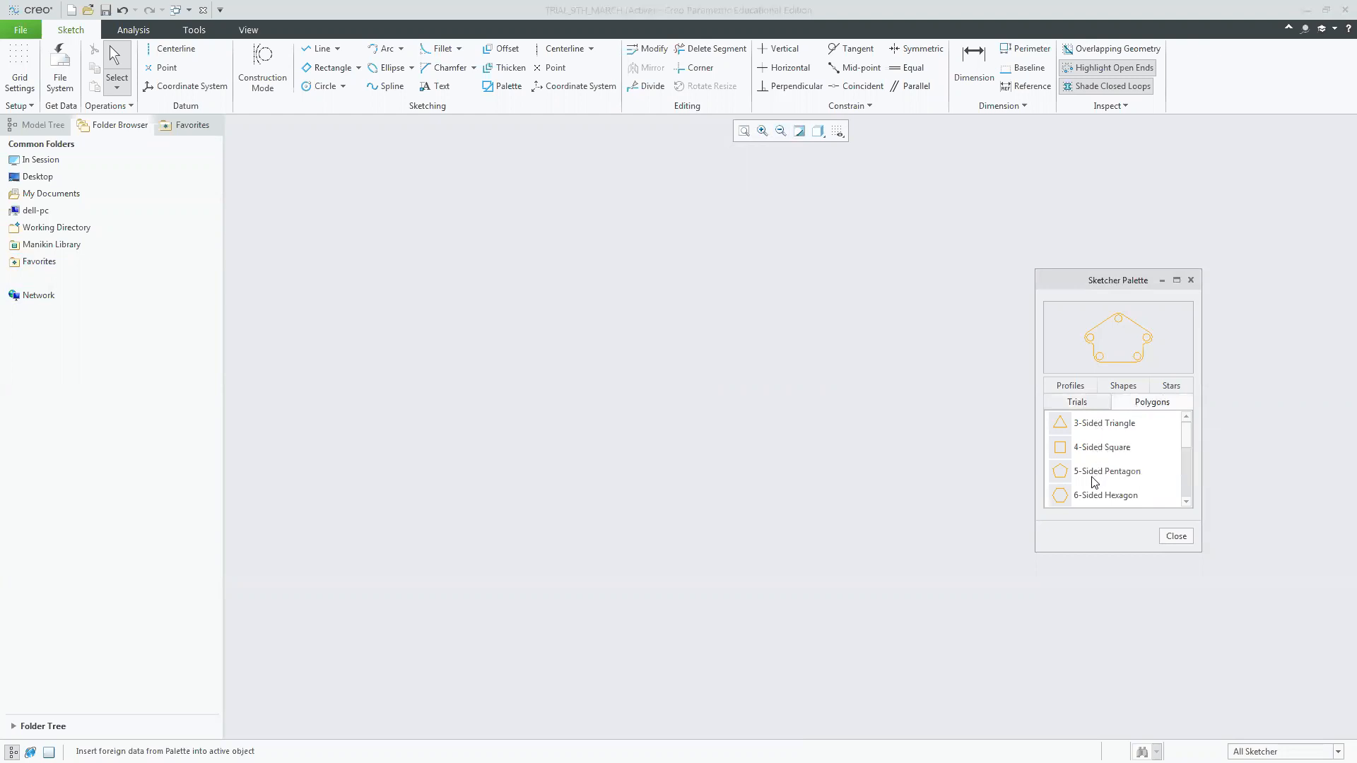
pyautogui.moveTo(1187, 445); pyautogui.dragTo(1185, 492)
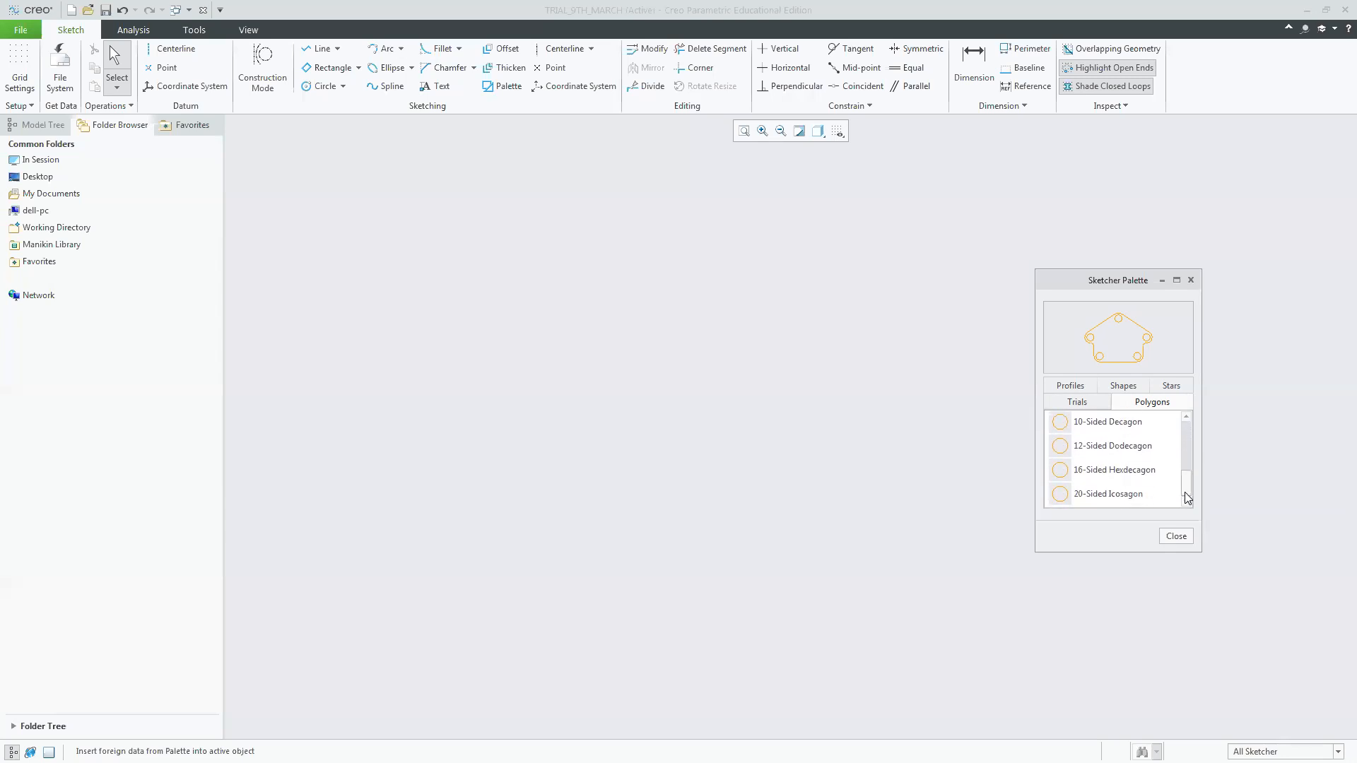
pyautogui.moveTo(1184, 492); pyautogui.dragTo(1184, 437)
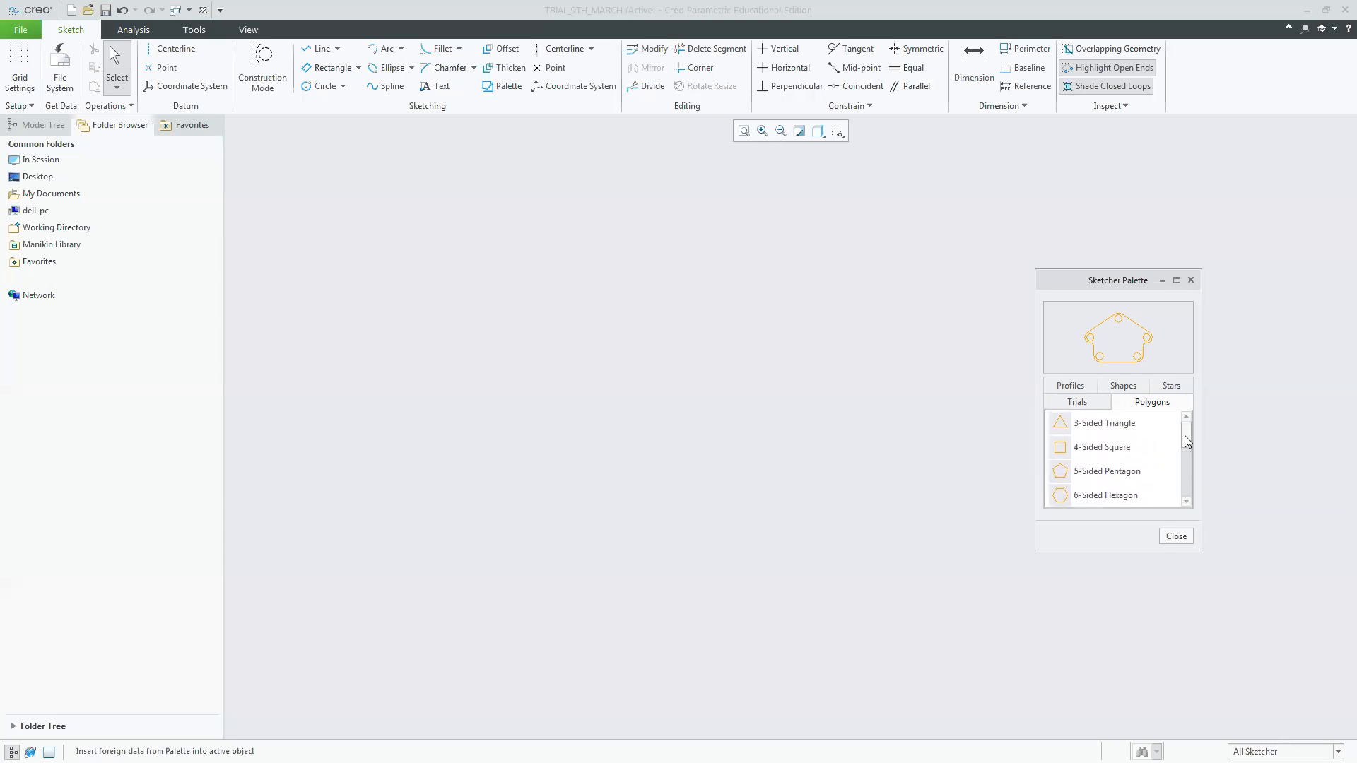
pyautogui.click(1124, 388)
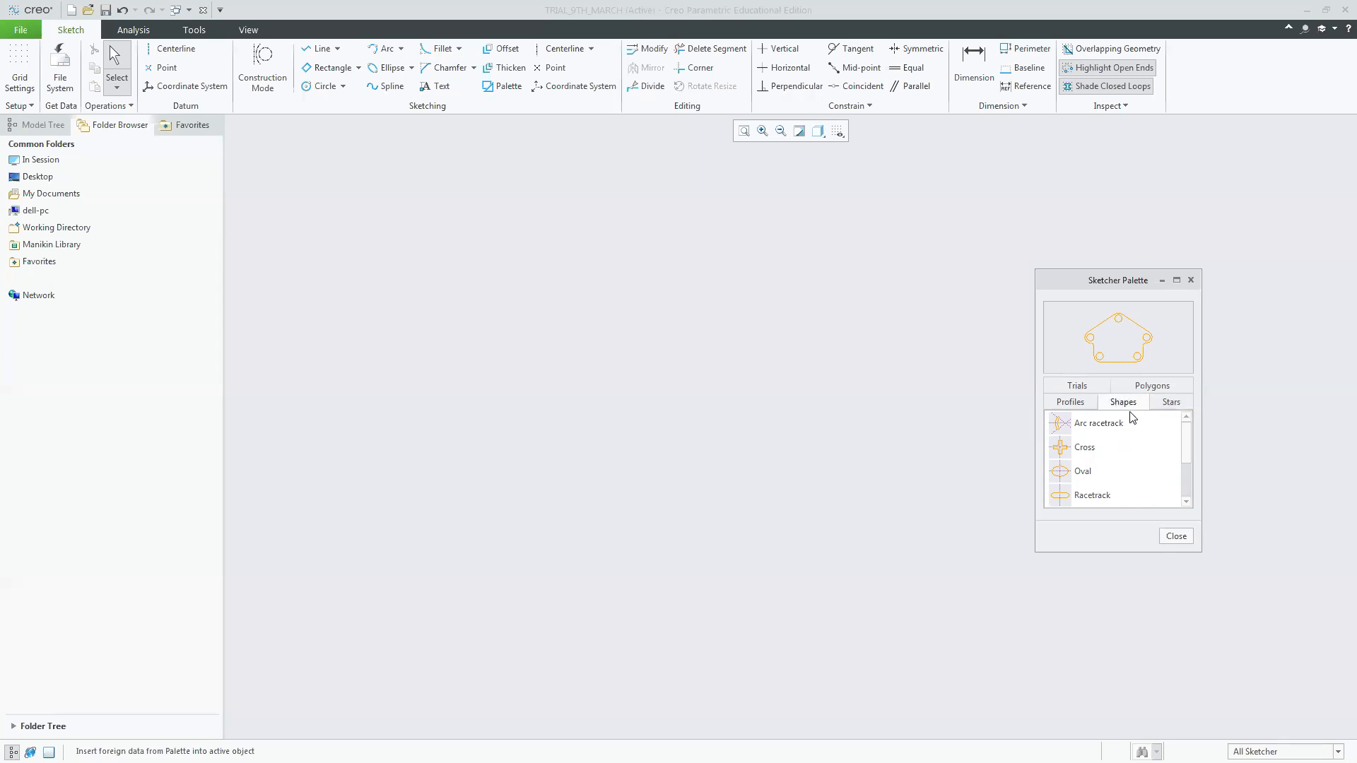
pyautogui.click(1089, 499)
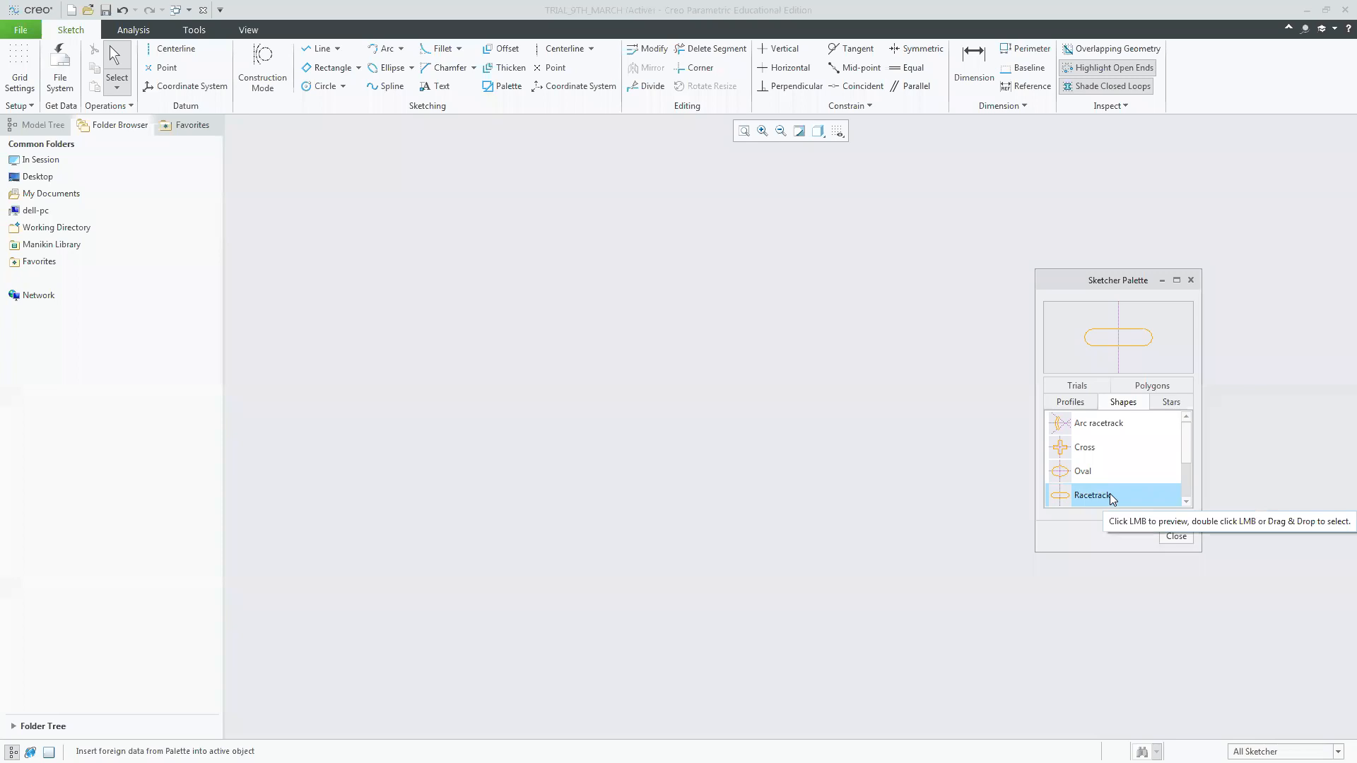
pyautogui.moveTo(1185, 439)
pyautogui.mouseDown()
pyautogui.moveTo(1184, 485)
pyautogui.moveTo(1187, 439)
pyautogui.mouseUp()
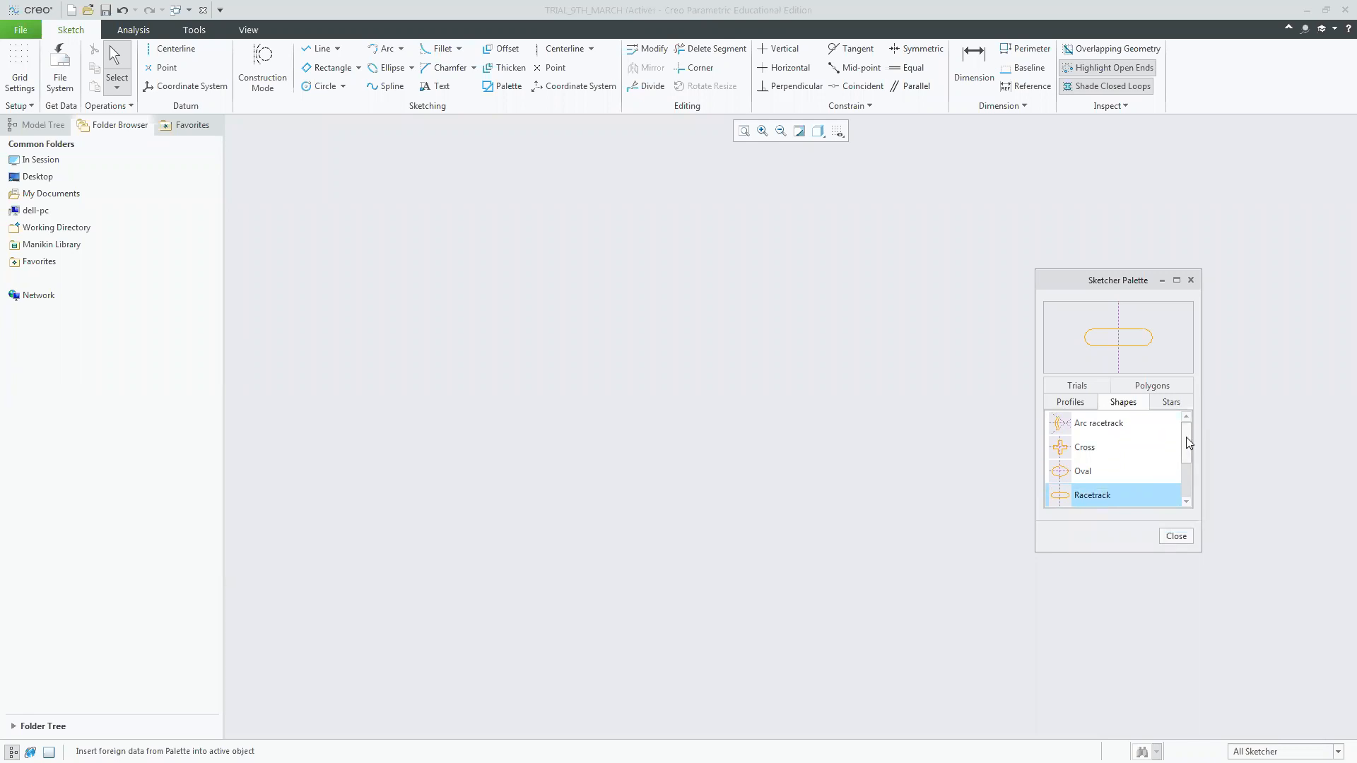
# Place the Racetrack shape at default size in the empty sketch, rotated by 30 degrees.
pyautogui.doubleClick(1104, 495)
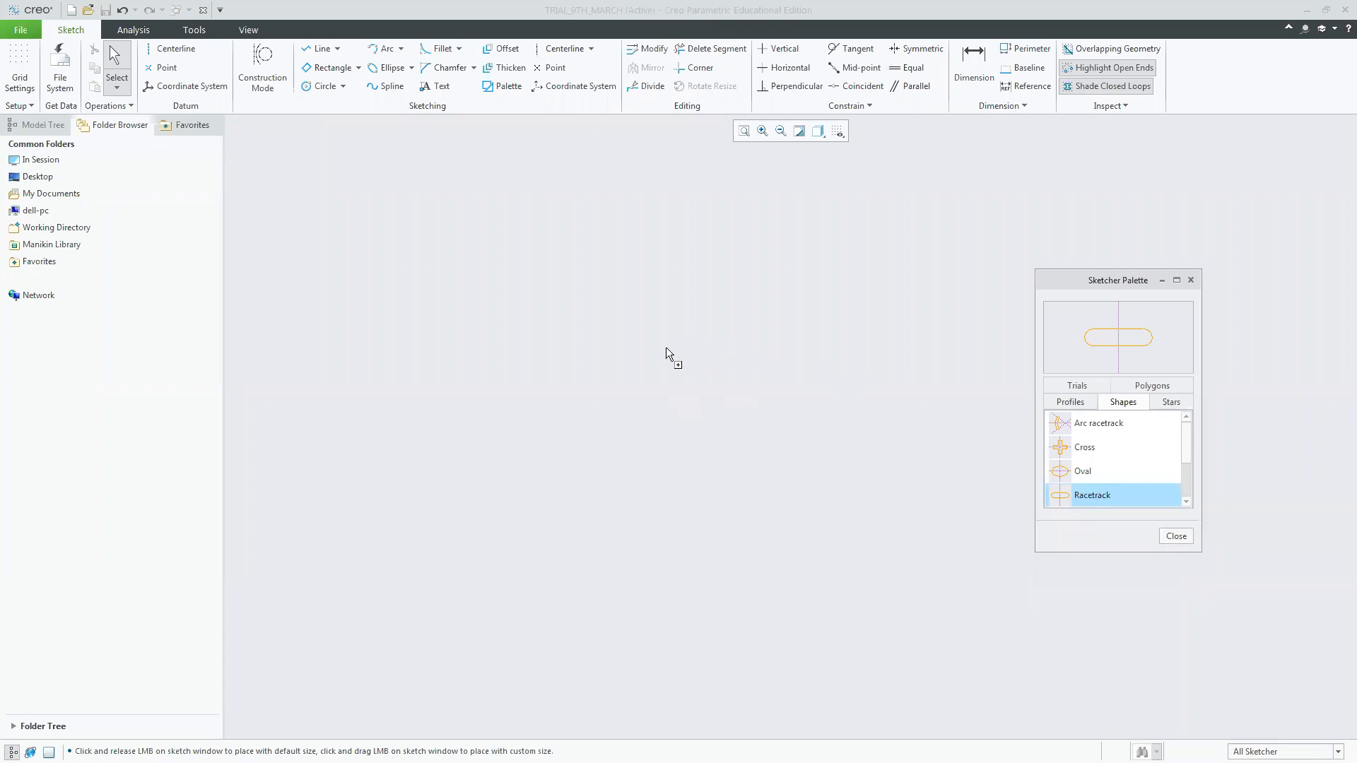
pyautogui.click(709, 392)
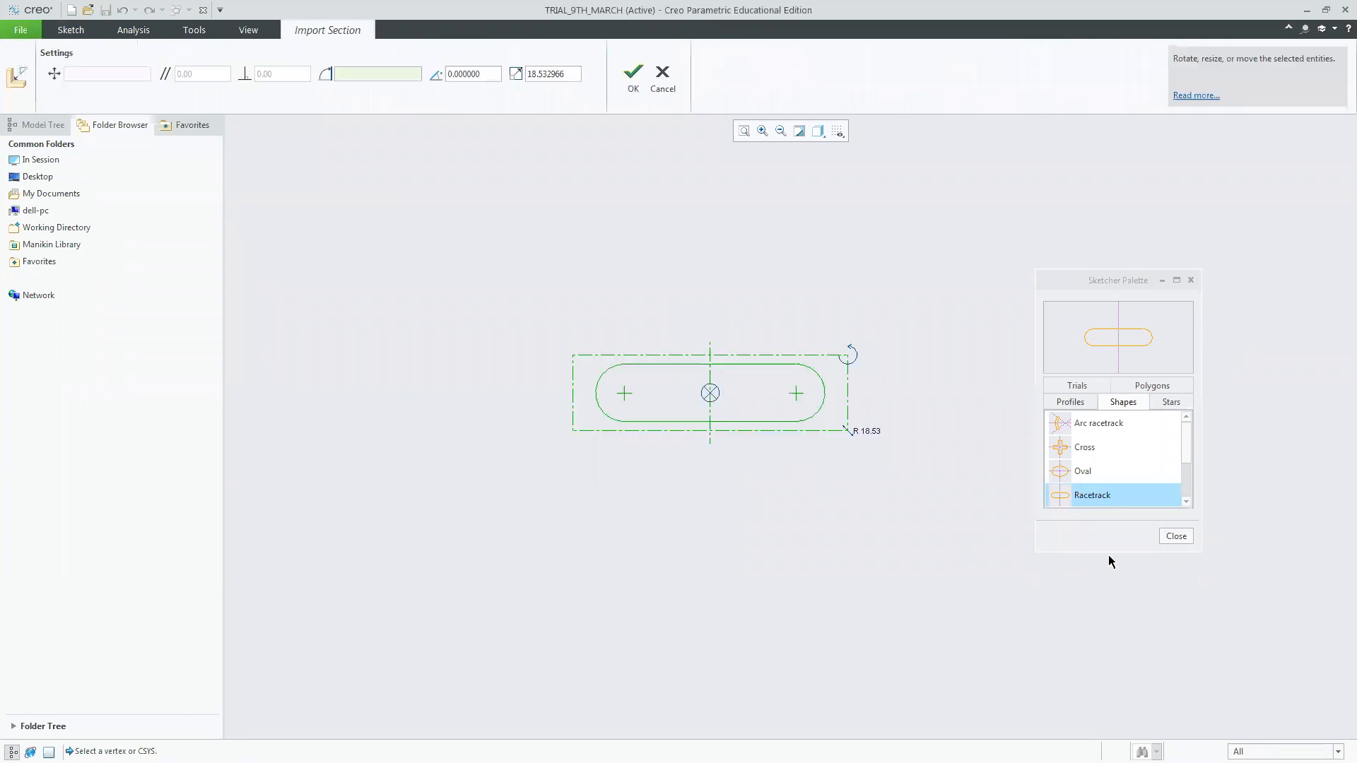
pyautogui.click(1174, 539)
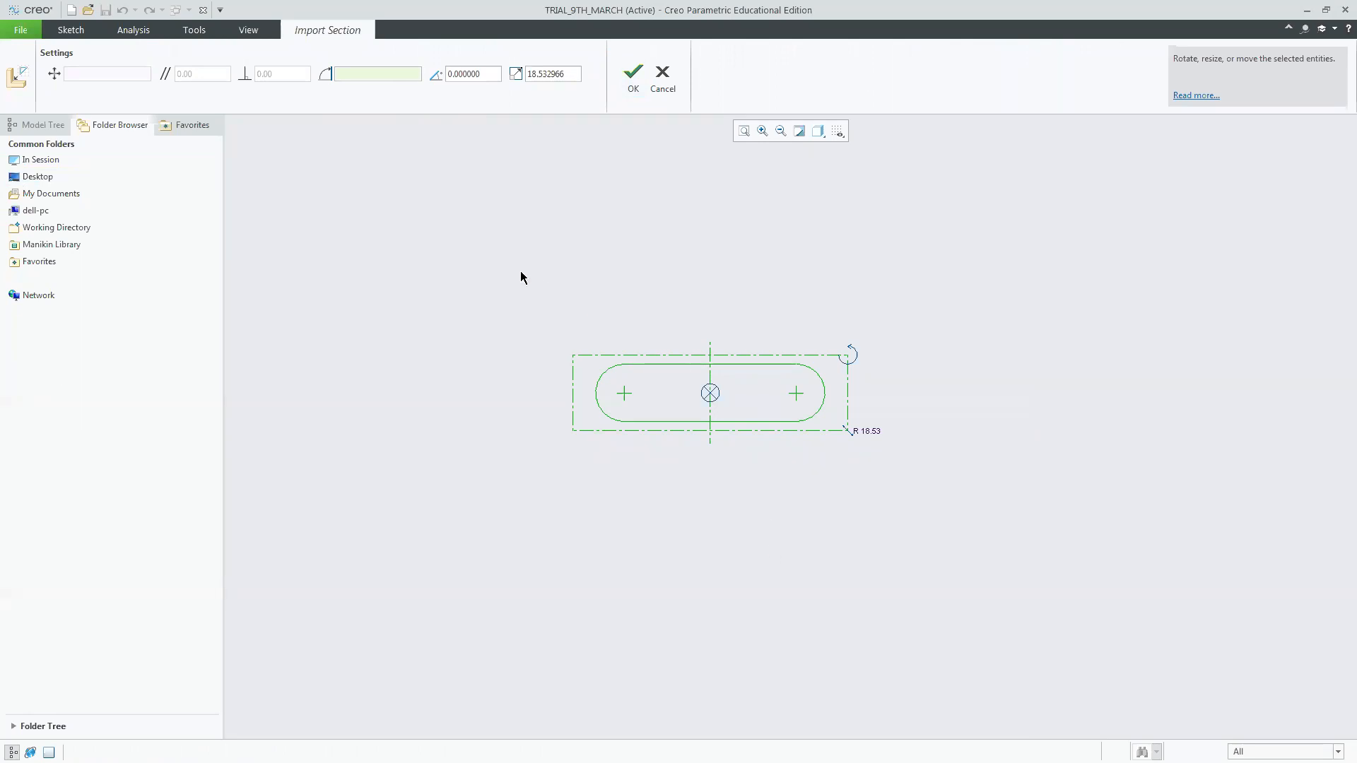
pyautogui.moveTo(488, 74); pyautogui.dragTo(422, 70)
pyautogui.write('30')
pyautogui.click(633, 75)
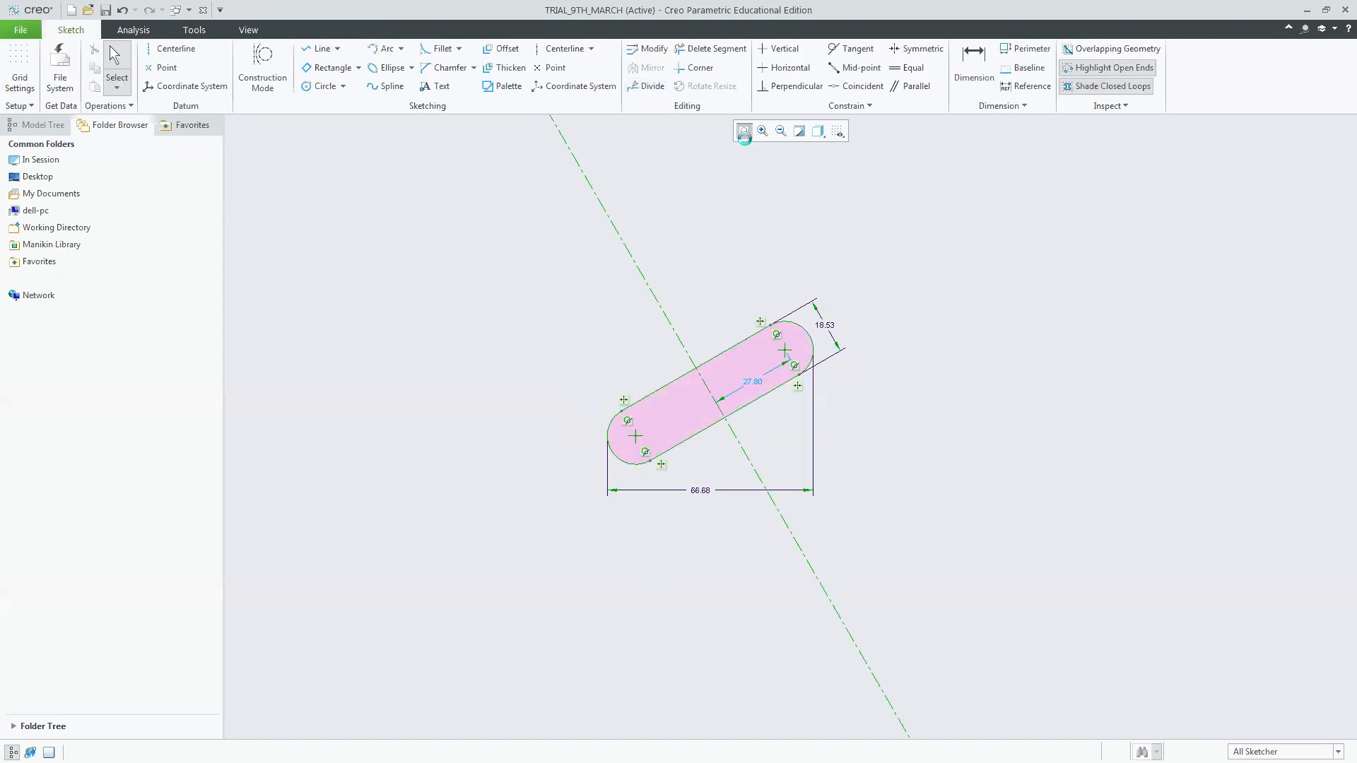
pyautogui.click(744, 131)
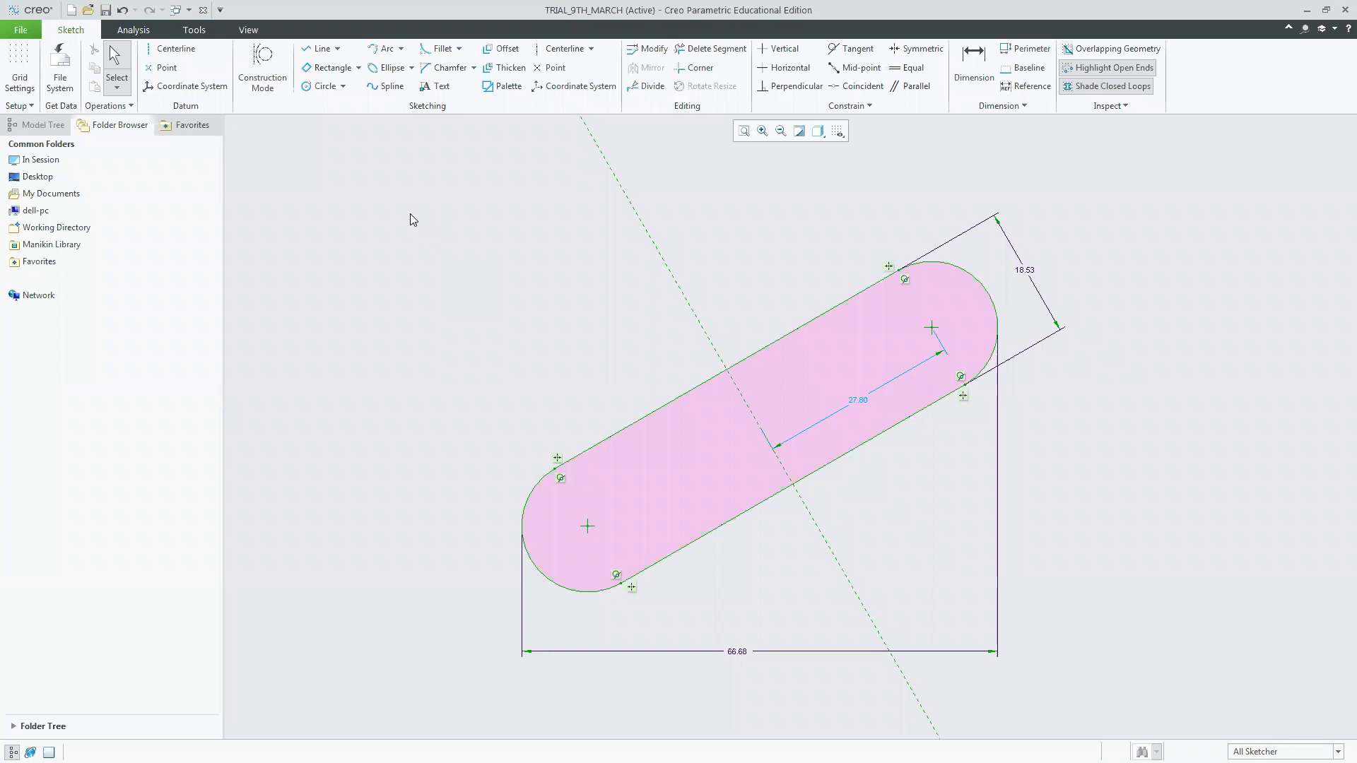
pyautogui.moveTo(365, 149)
pyautogui.mouseDown()
pyautogui.moveTo(1104, 659)
pyautogui.moveTo(1134, 717)
pyautogui.moveTo(1128, 705)
pyautogui.mouseUp()
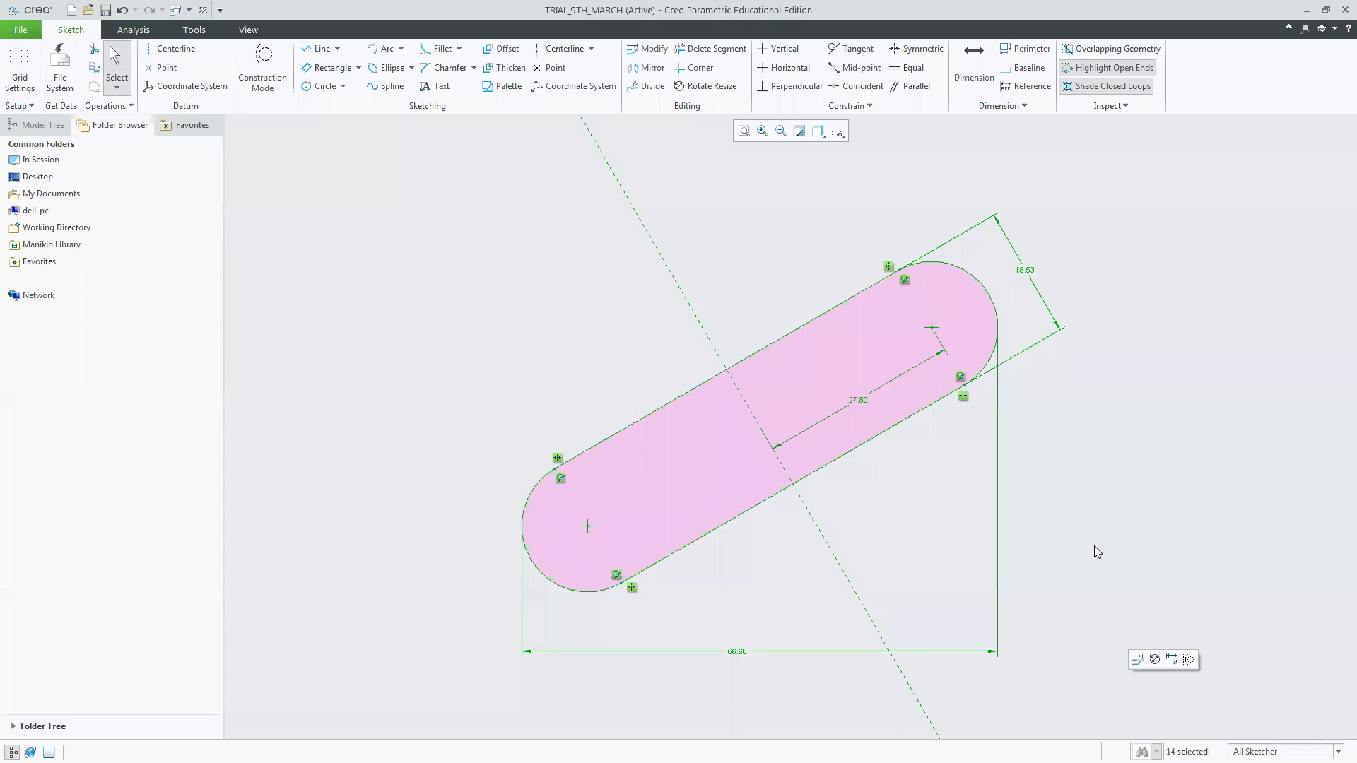
pyautogui.click(737, 93)
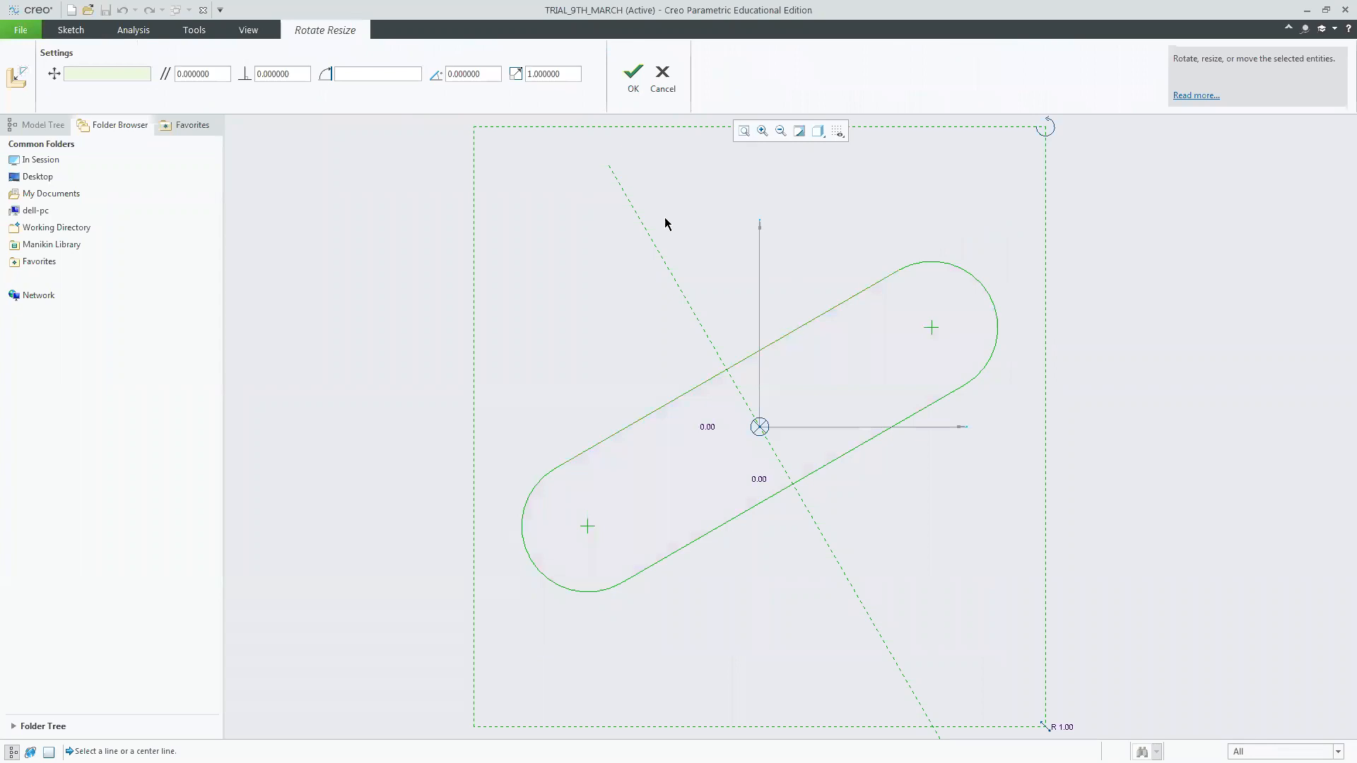
pyautogui.moveTo(486, 74); pyautogui.dragTo(448, 73)
pyautogui.click(663, 83)
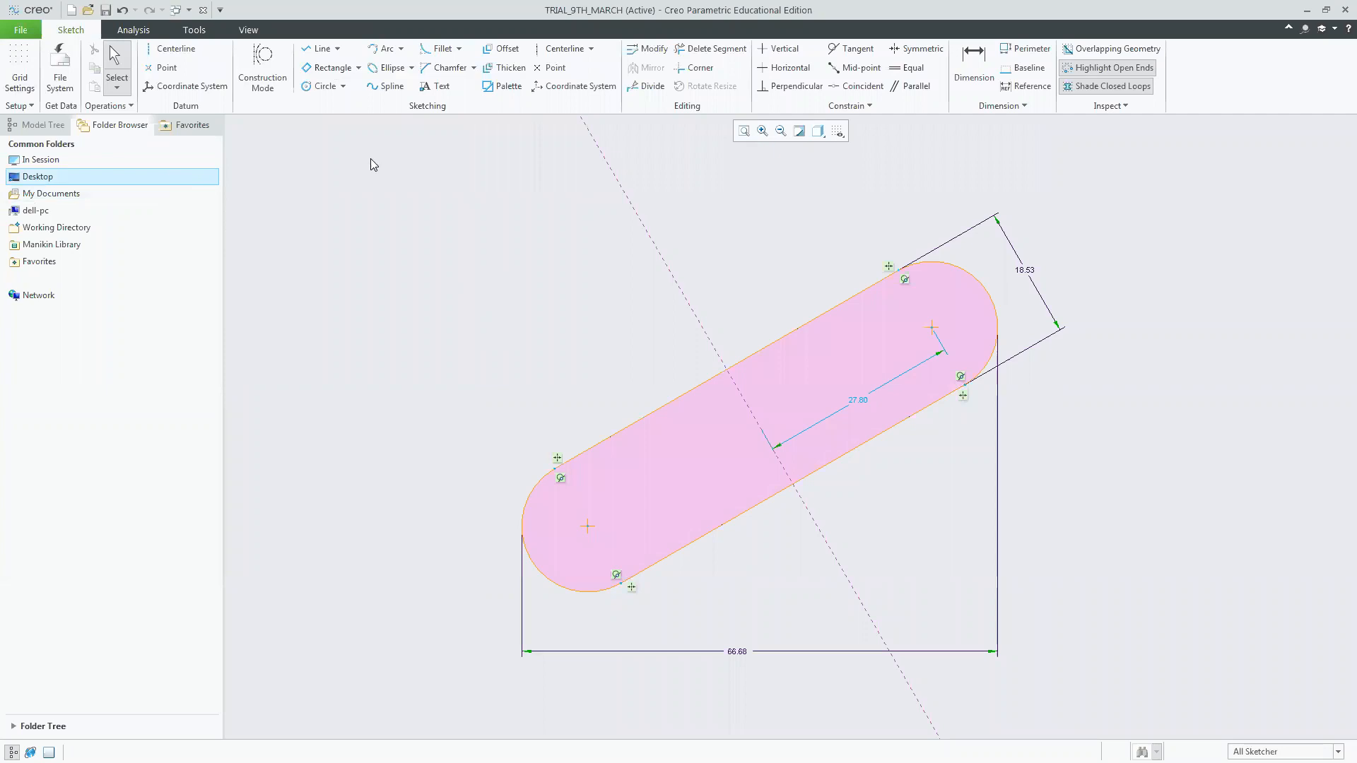
# Delete the entire rotated racetrack sketch together with its centerline and dimensions.
pyautogui.hotkey('ctrl', 'alt', 'a')
pyautogui.press('Delete')
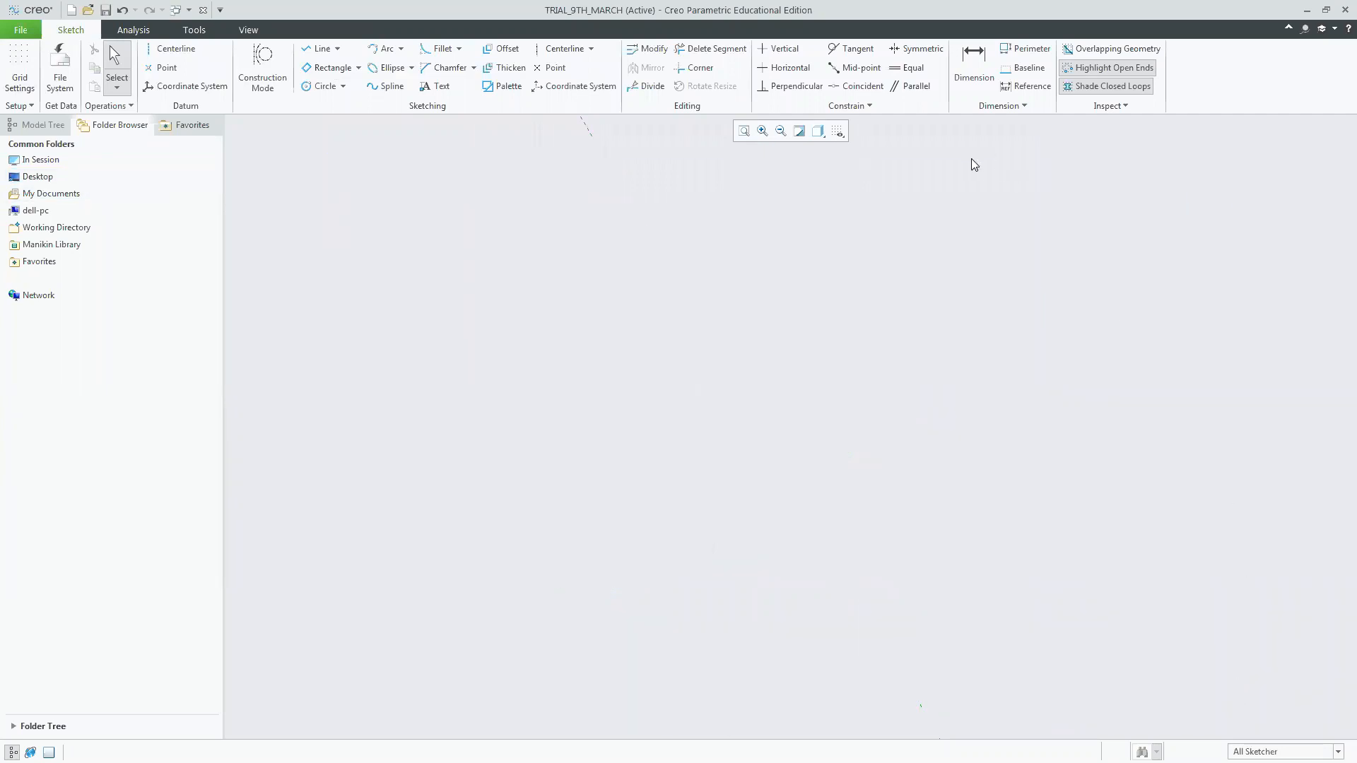
# Place a Racetrack from the Sketcher Palette's shapes at default size in the sketch and close the palette.
pyautogui.click(519, 90)
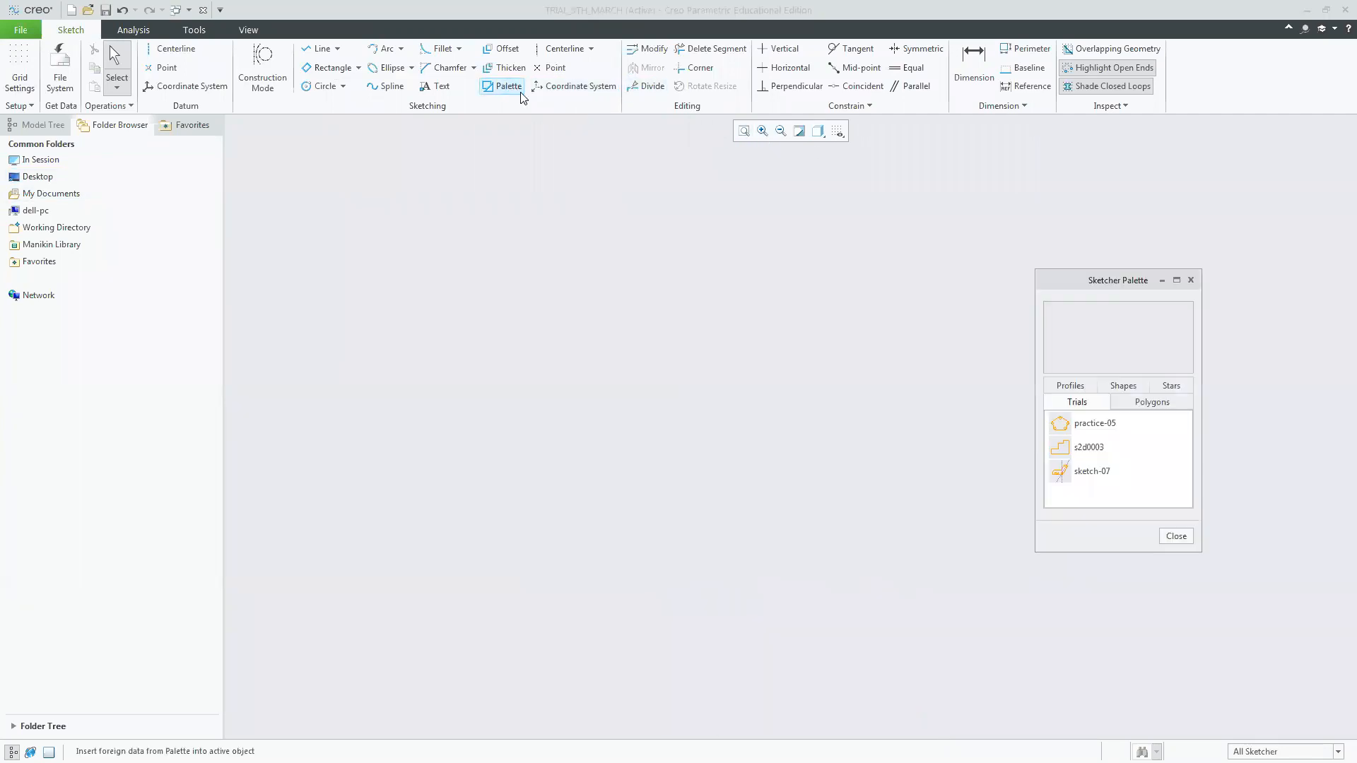
pyautogui.click(1128, 387)
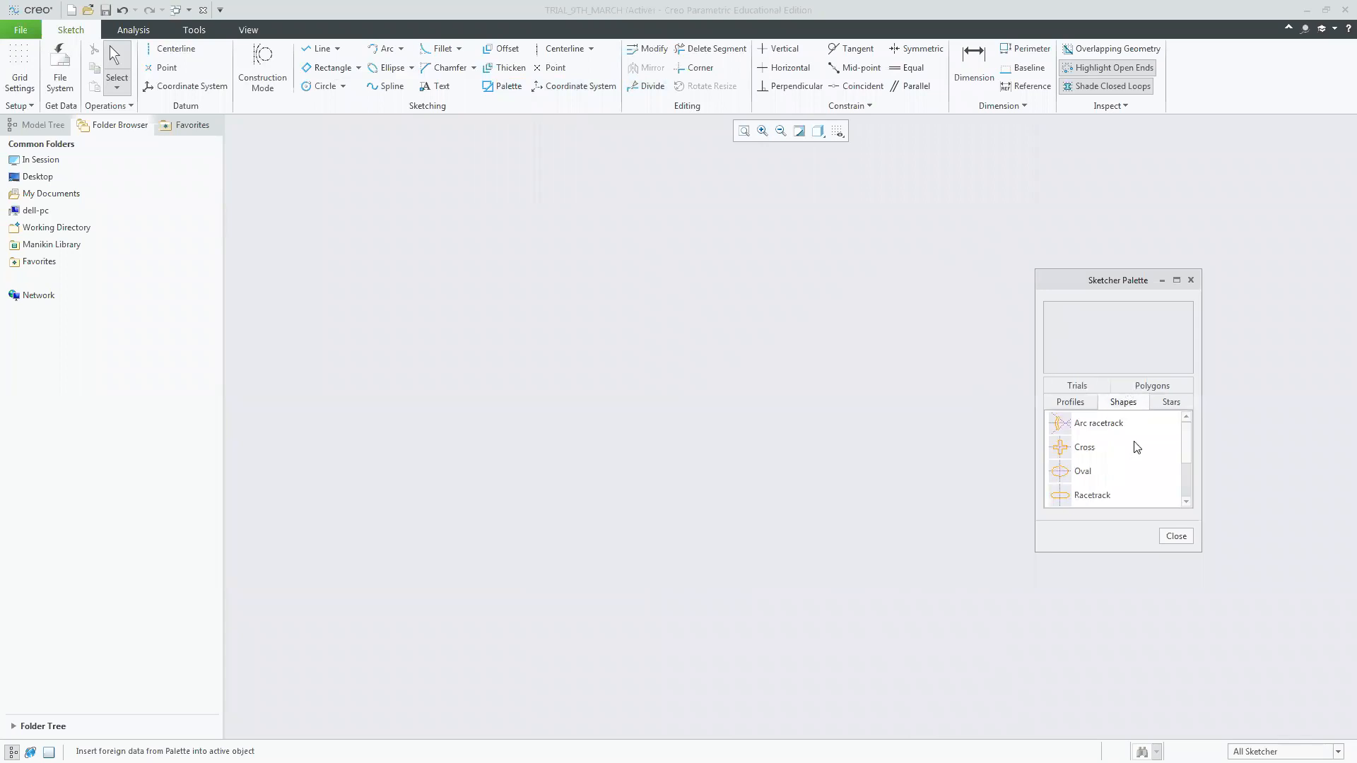
pyautogui.click(1110, 498)
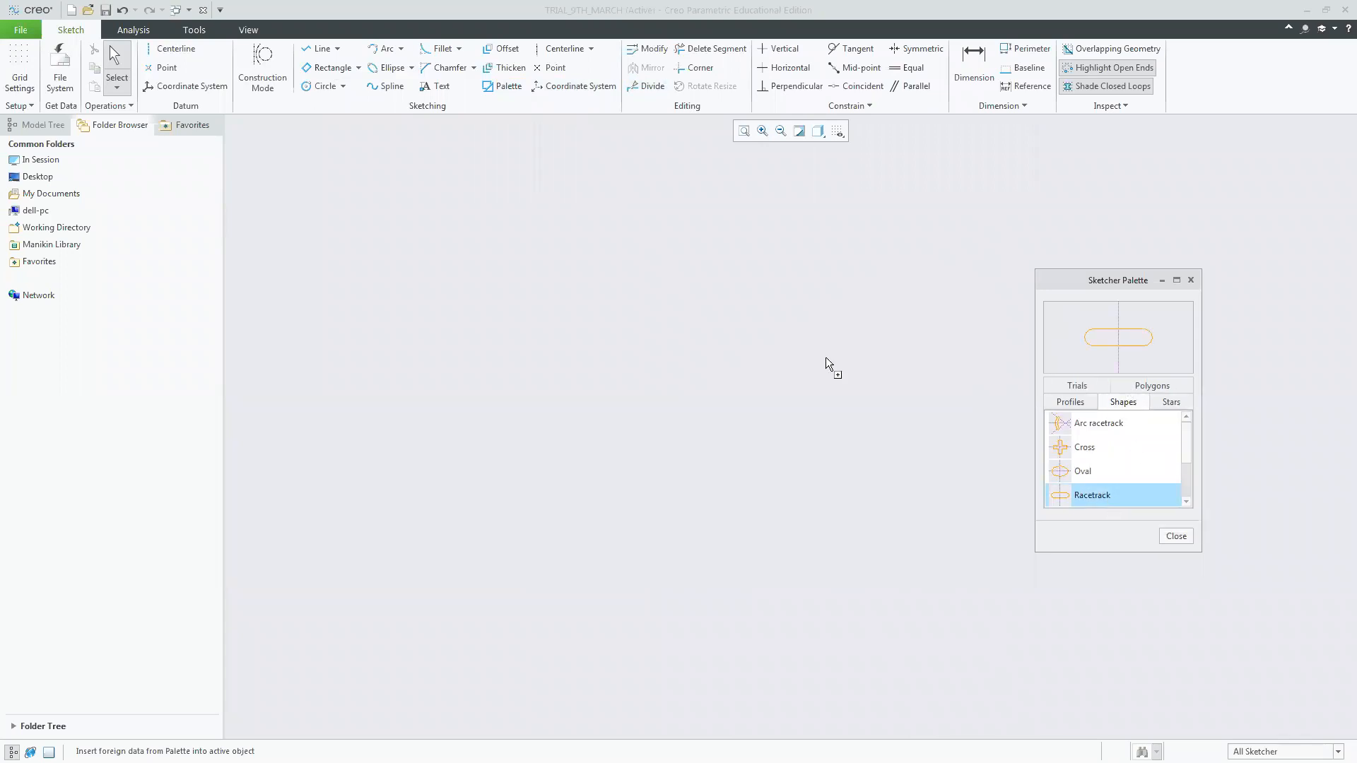
pyautogui.click(737, 426)
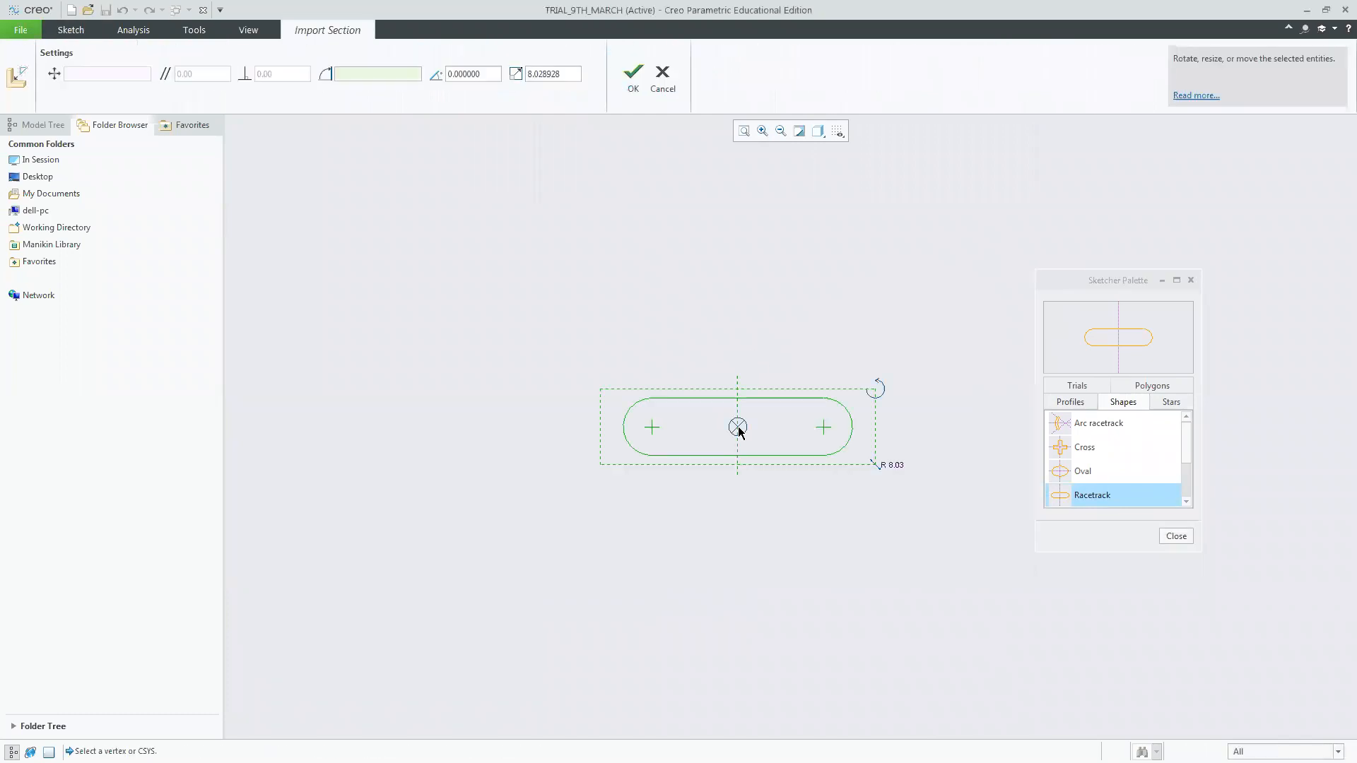
pyautogui.click(1188, 536)
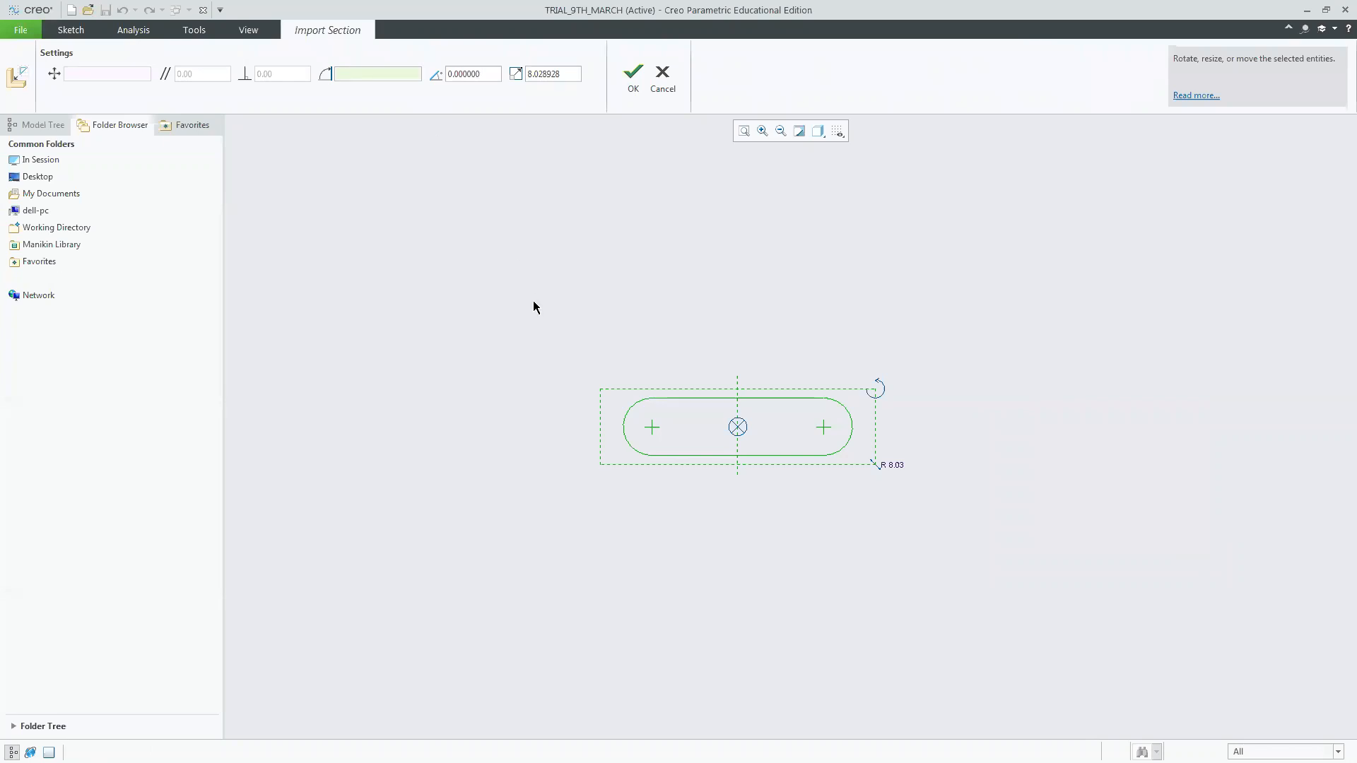
# Try rotation angles of 30 and 60 degrees on the imported racetrack.
pyautogui.doubleClick(470, 77)
pyautogui.click(484, 76)
pyautogui.moveTo(482, 74); pyautogui.dragTo(429, 77)
pyautogui.write('30')
pyautogui.press('Return')
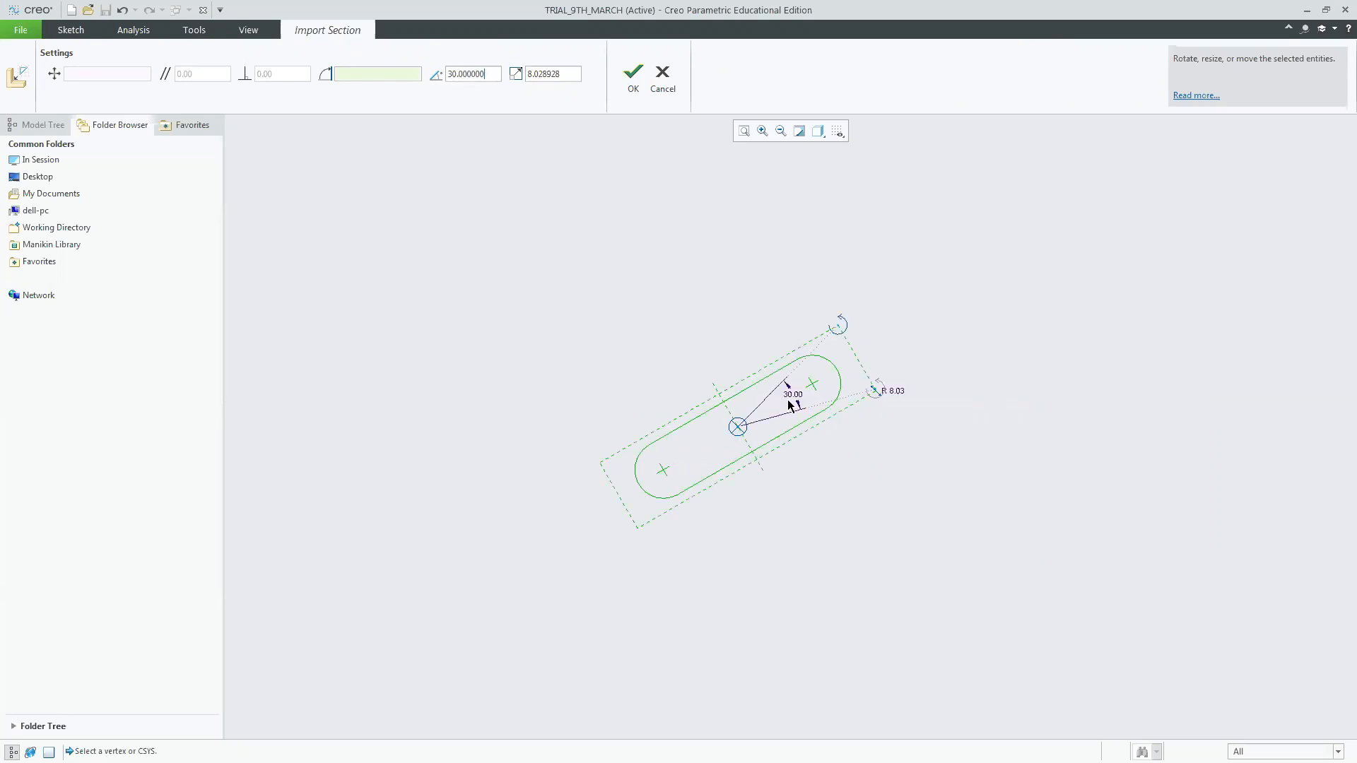
pyautogui.moveTo(488, 70); pyautogui.dragTo(327, 77)
pyautogui.write('60')
pyautogui.press('Return')
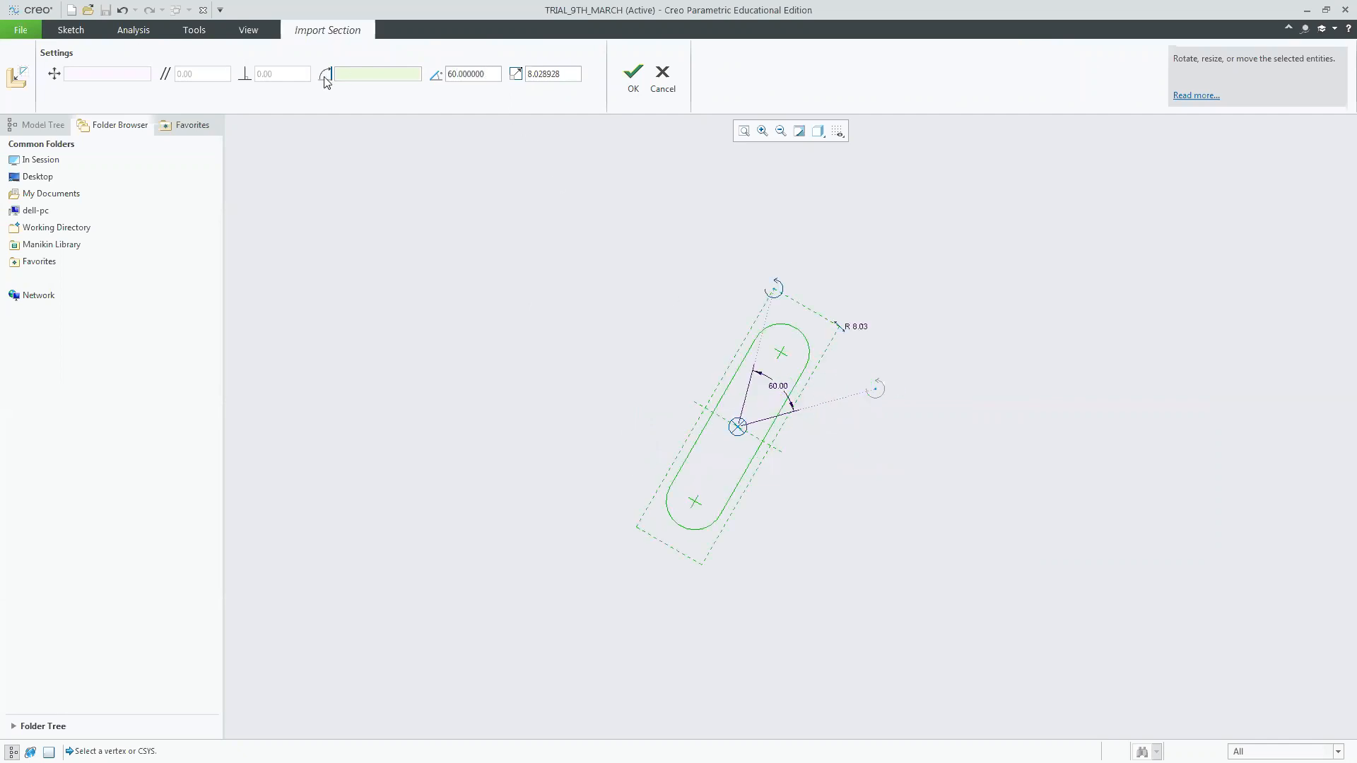
# Try rotation angles of 90 and 135 degrees on the imported racetrack.
pyautogui.moveTo(495, 73); pyautogui.dragTo(317, 61)
pyautogui.write('90')
pyautogui.press('Return')
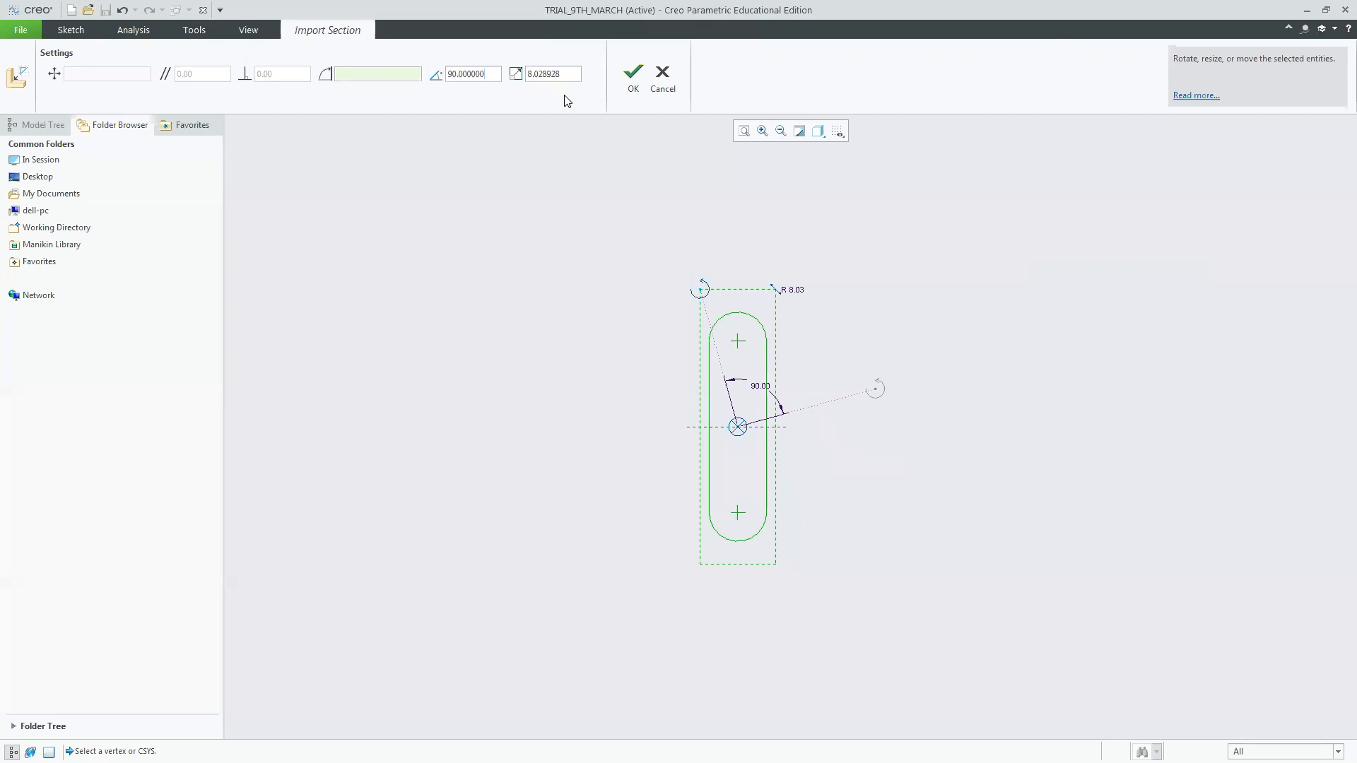
pyautogui.click(496, 74)
pyautogui.write('18')
pyautogui.press('BackSpace')
pyautogui.press('BackSpace')
pyautogui.write('135')
pyautogui.press('Return')
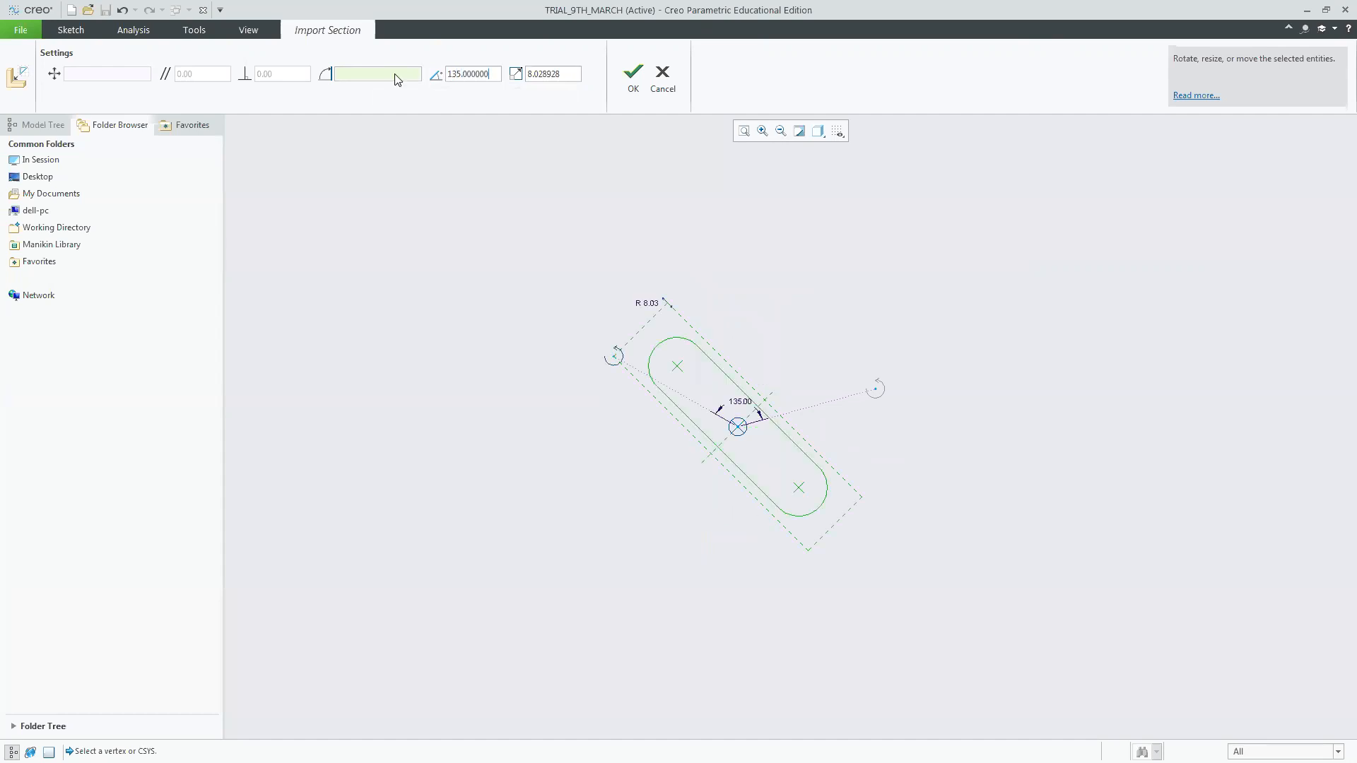
# Set the imported racetrack's rotation angle to 20 degrees and accept the imported section.
pyautogui.moveTo(490, 74); pyautogui.dragTo(326, 72)
pyautogui.write('20')
pyautogui.press('Return')
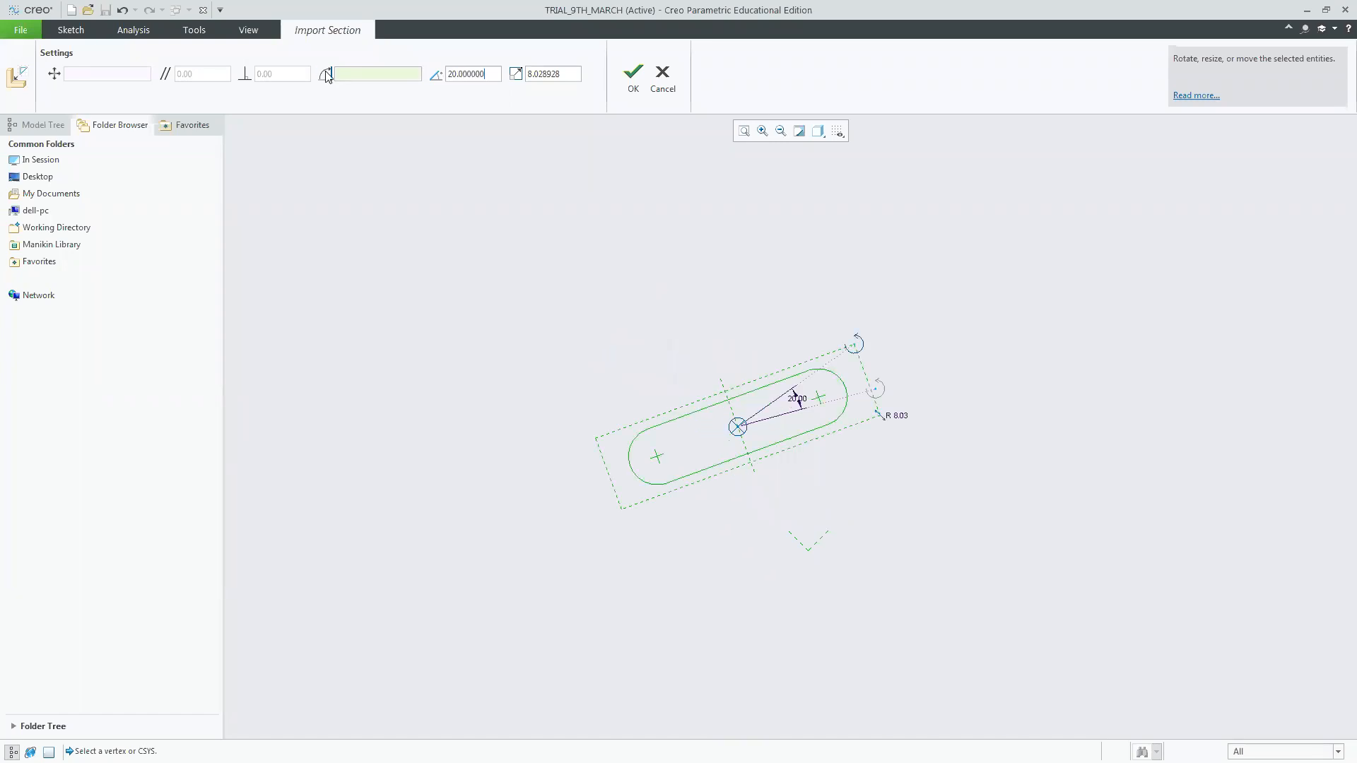
pyautogui.click(634, 84)
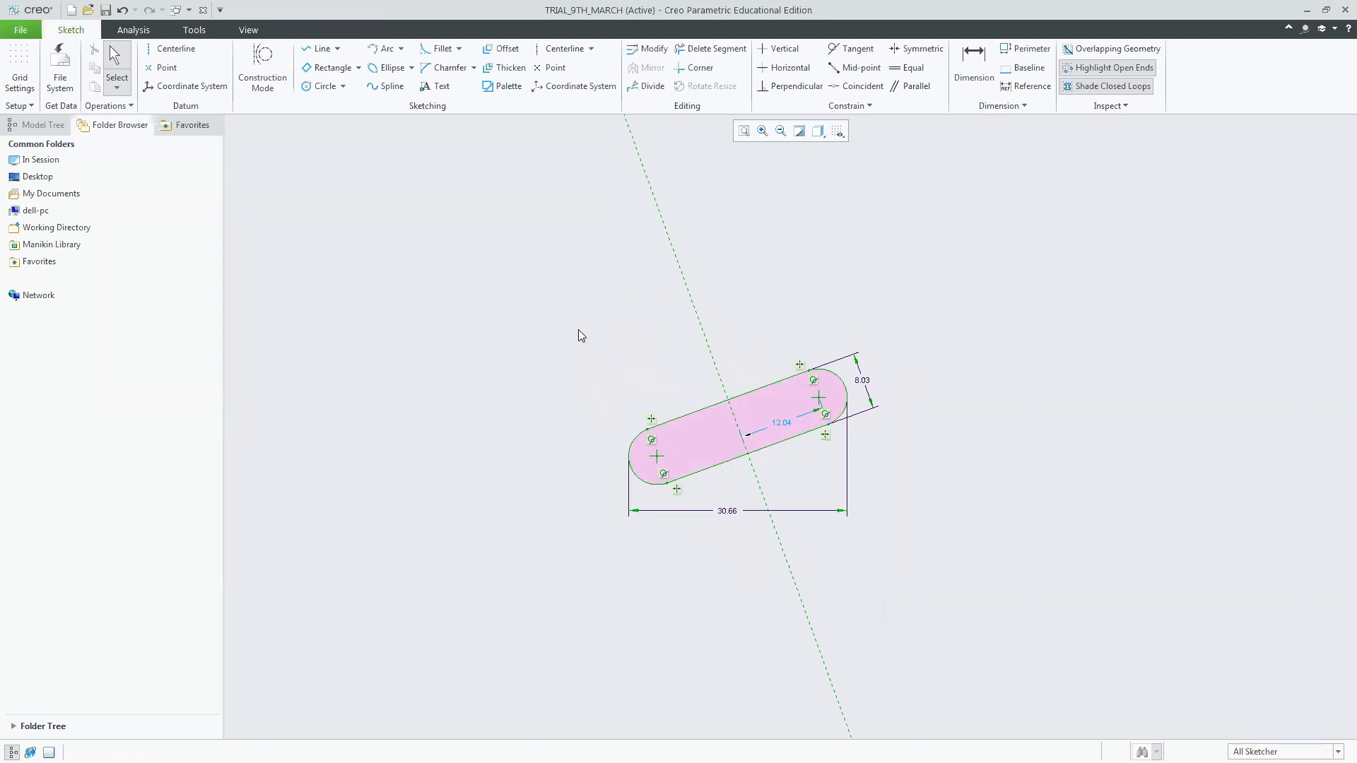
# Rotate the whole racetrack sketch by a further 10 degrees with Rotate Resize, keeping the scaling factor at 1.
pyautogui.hotkey('ctrl', 'a')
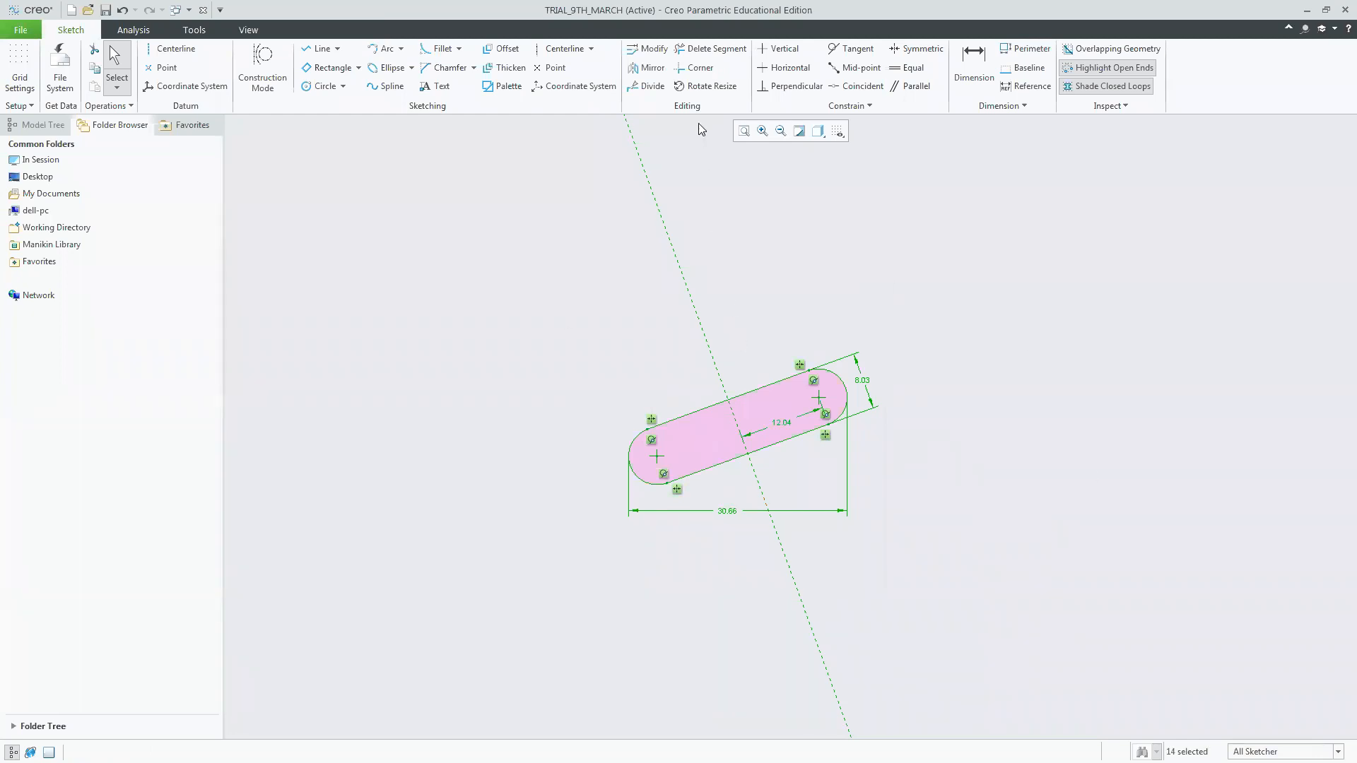
pyautogui.click(722, 90)
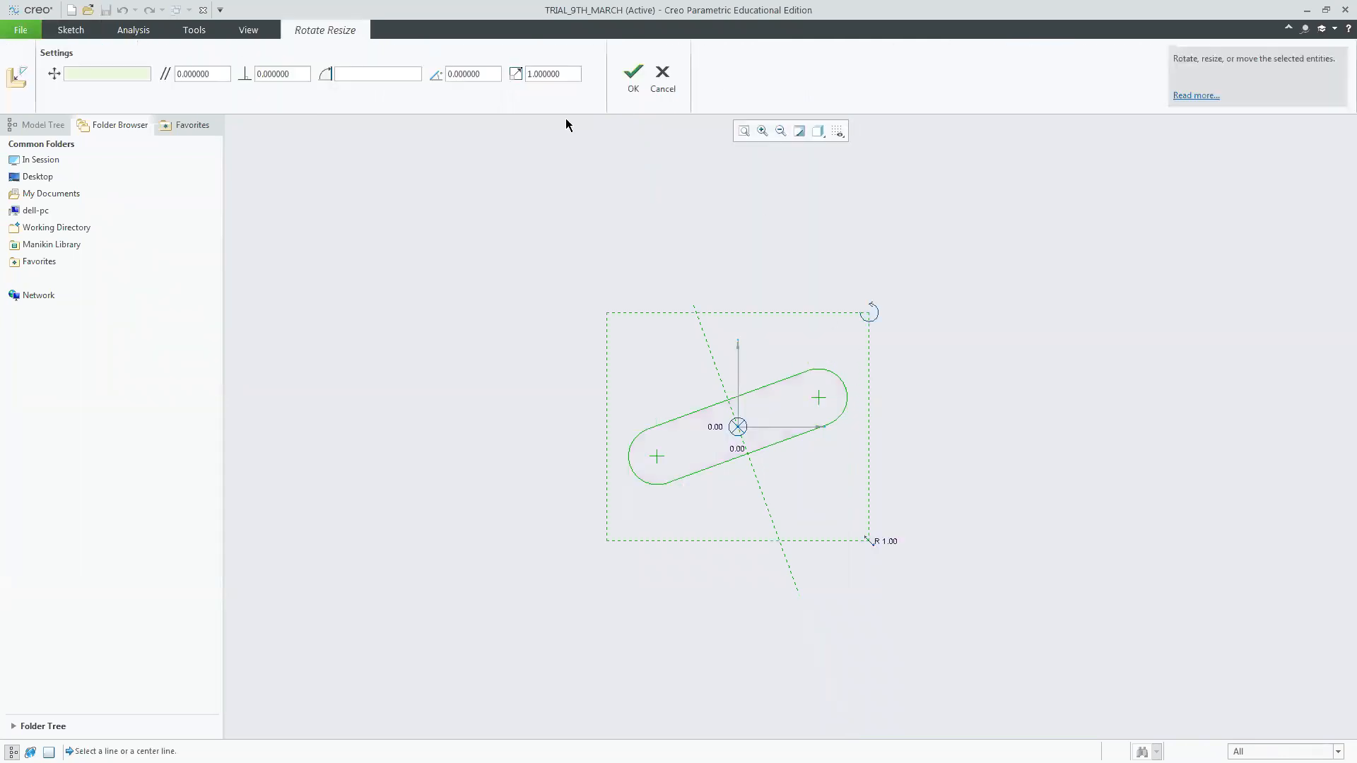
pyautogui.moveTo(488, 79); pyautogui.dragTo(337, 78)
pyautogui.write('10')
pyautogui.press('Return')
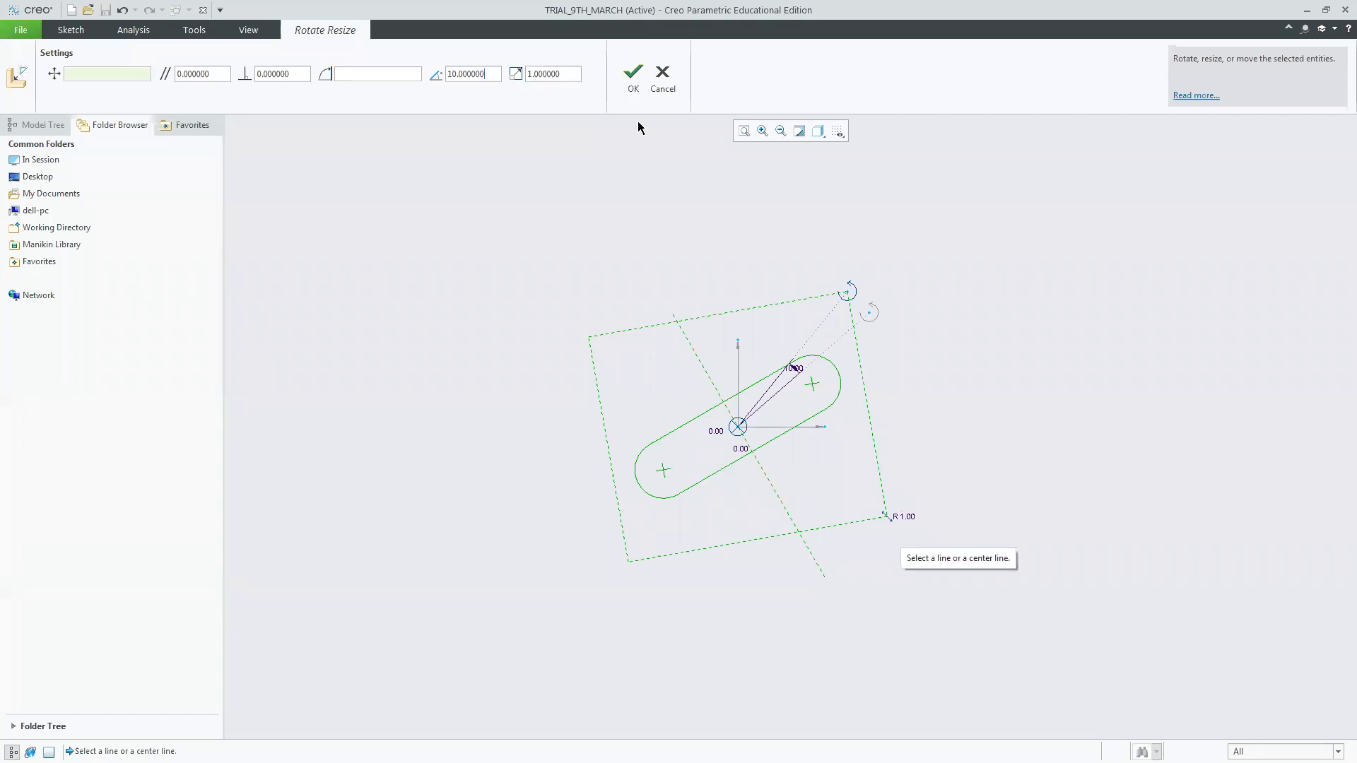
pyautogui.click(551, 74)
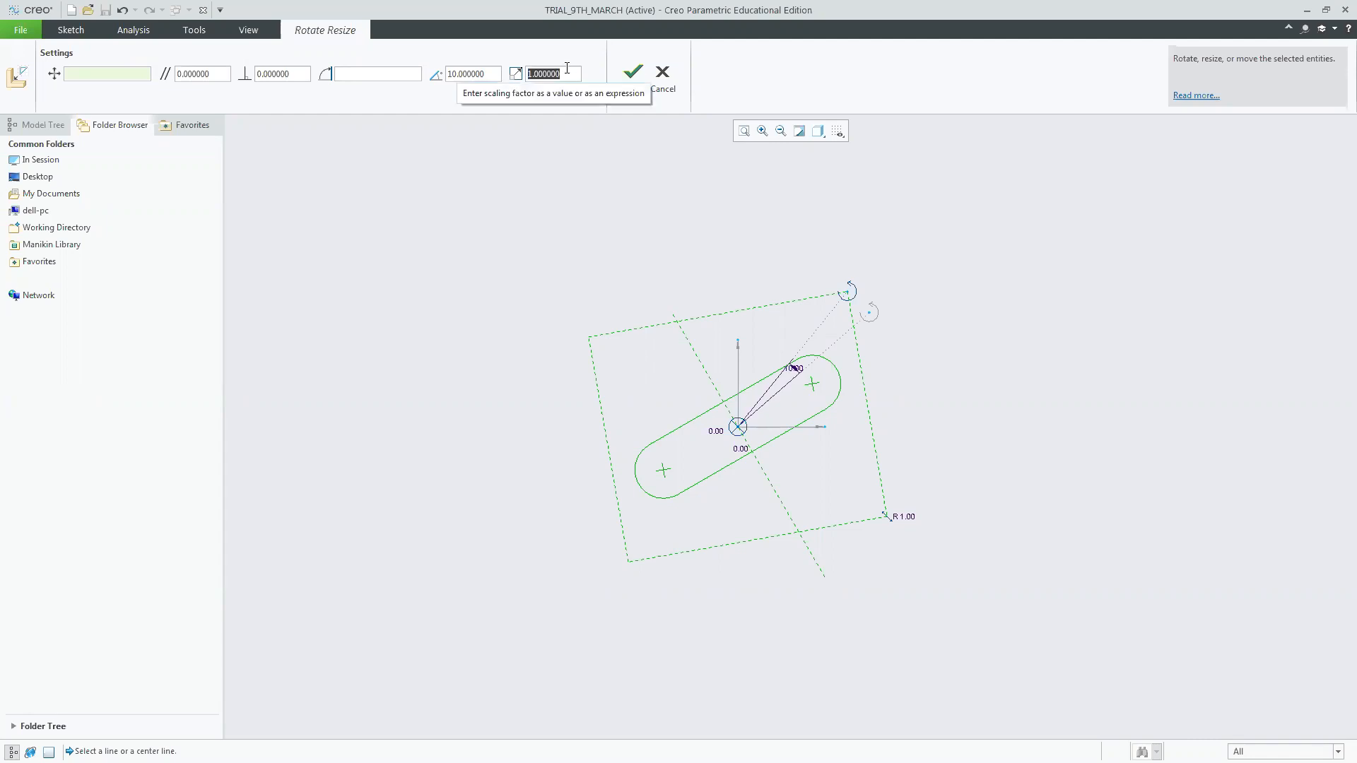
pyautogui.click(633, 79)
pyautogui.click(882, 455)
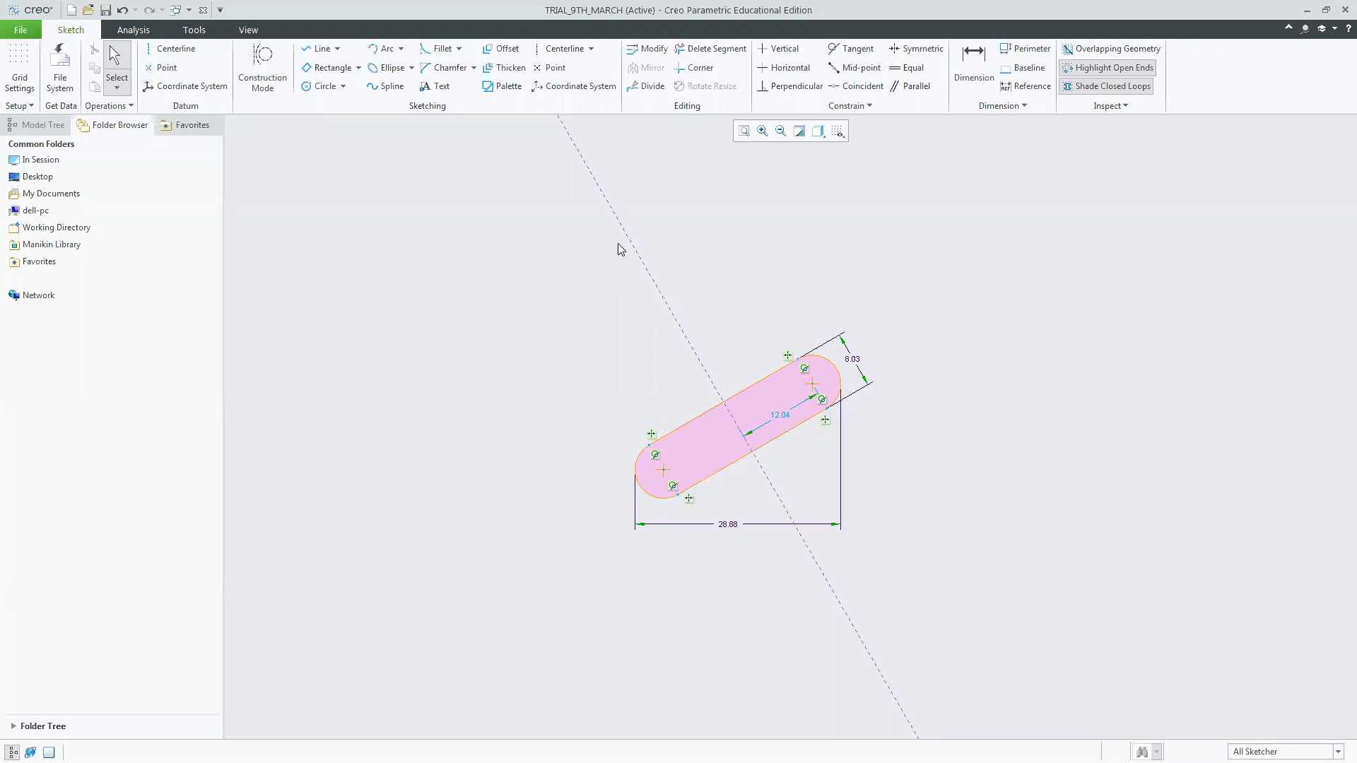
# Draw centerlines through both arc centres and horizontally and vertically through the racetrack's middle, and remove the old centerline crossing its long axis.
pyautogui.click(553, 49)
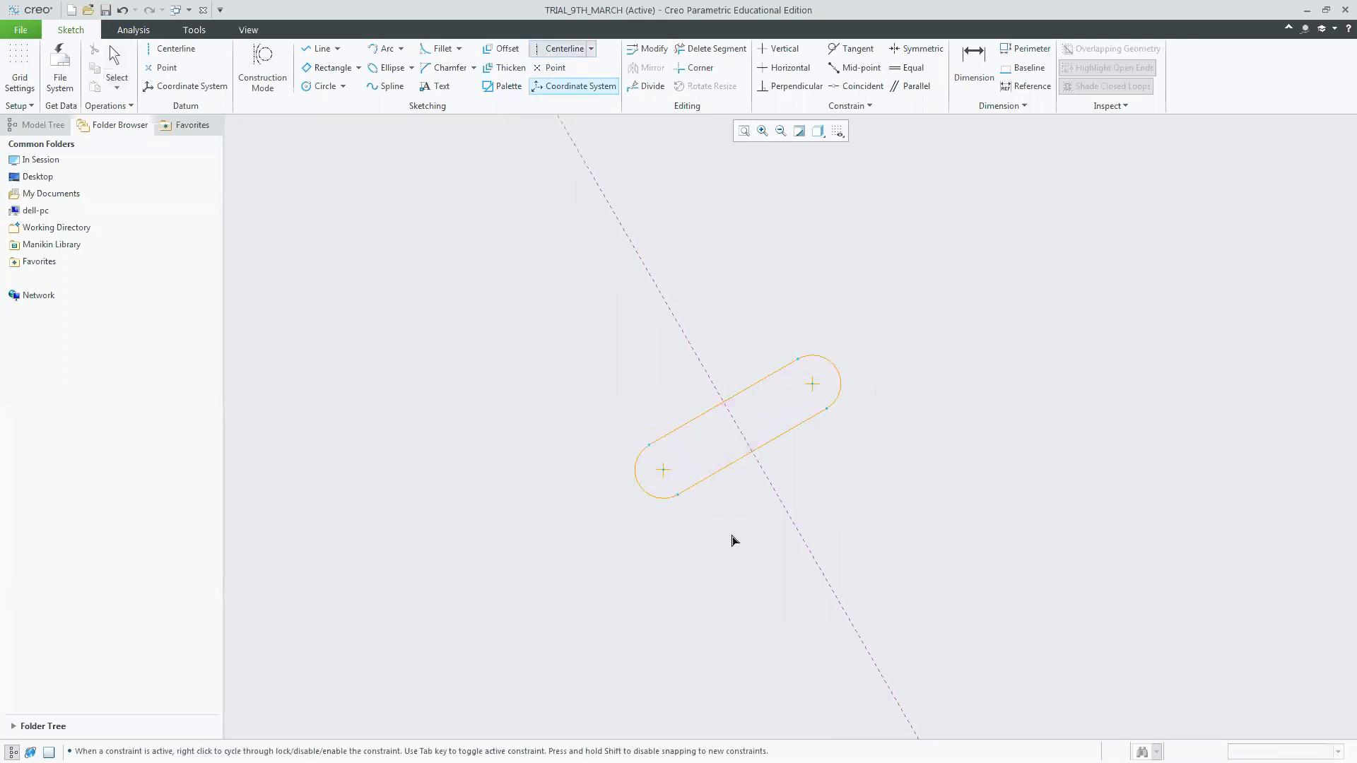
pyautogui.click(663, 470)
pyautogui.click(812, 383)
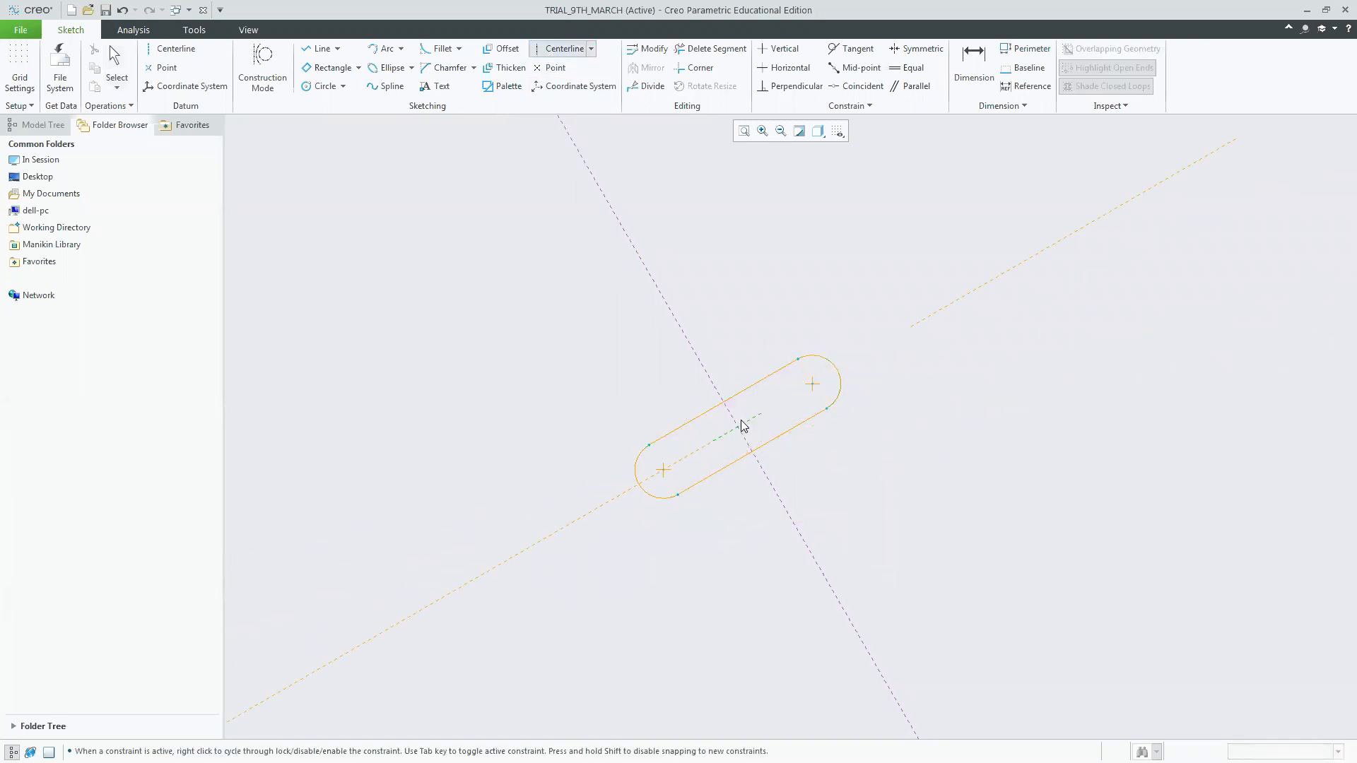
pyautogui.click(738, 427)
pyautogui.middleClick(711, 364)
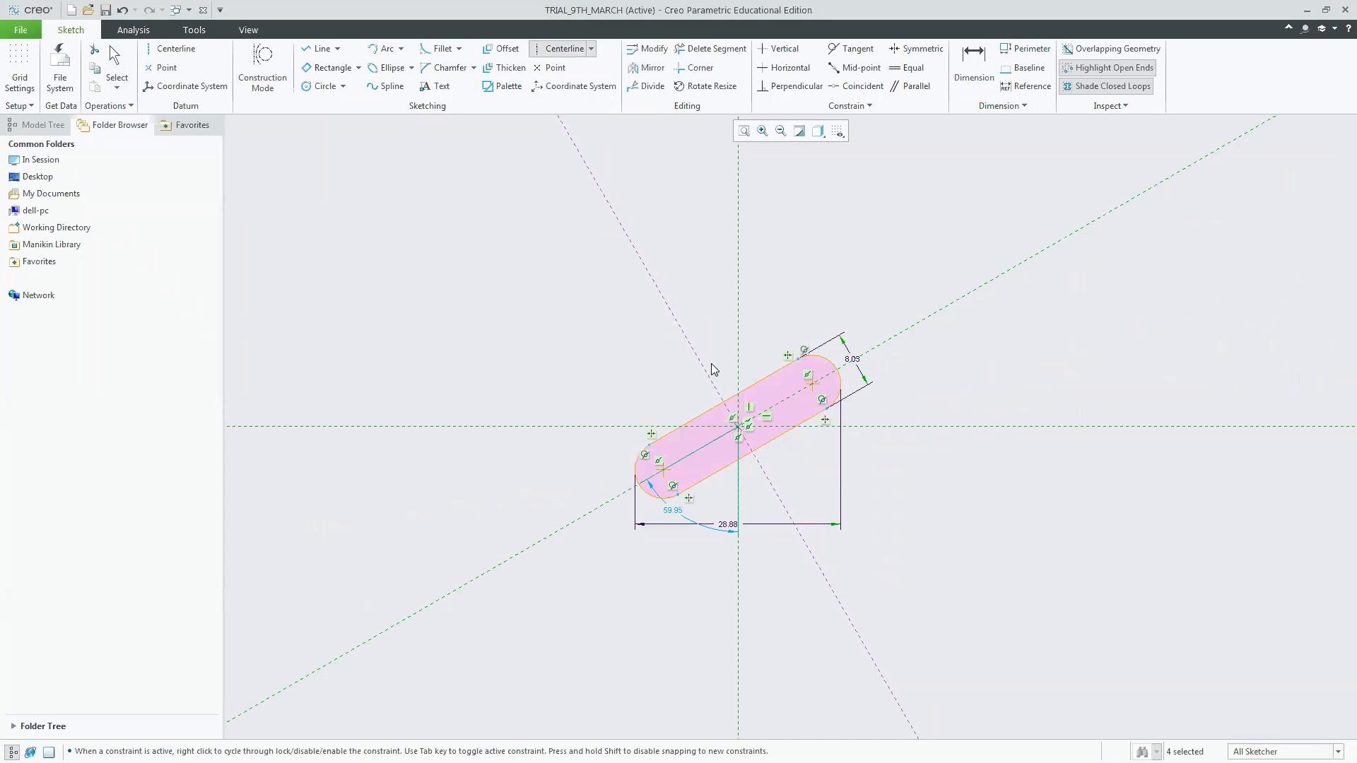
pyautogui.middleClick(711, 363)
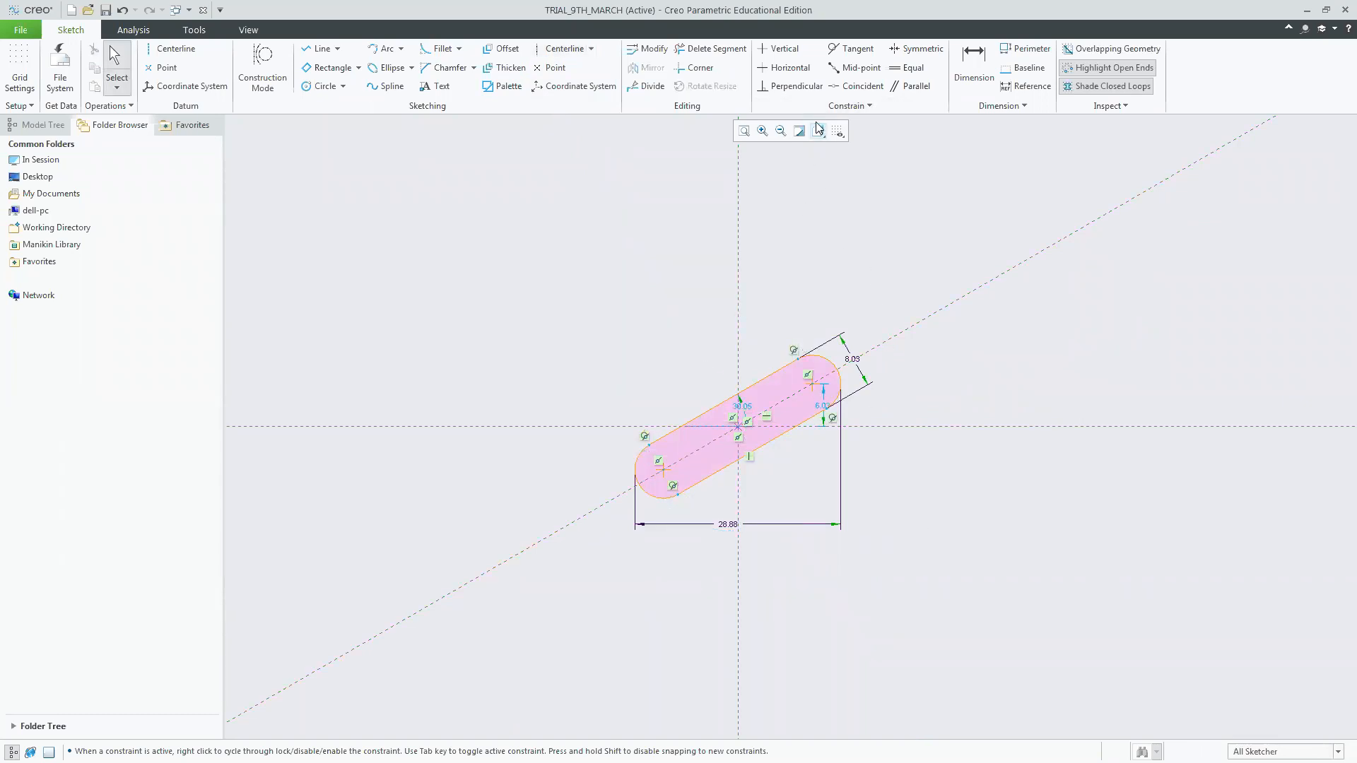
# Delete the racetrack's 8.03 width dimension, and dimension the lower arc centre to the middle and the distance between both arc centres.
pyautogui.click(855, 368)
pyautogui.click(739, 134)
pyautogui.click(972, 70)
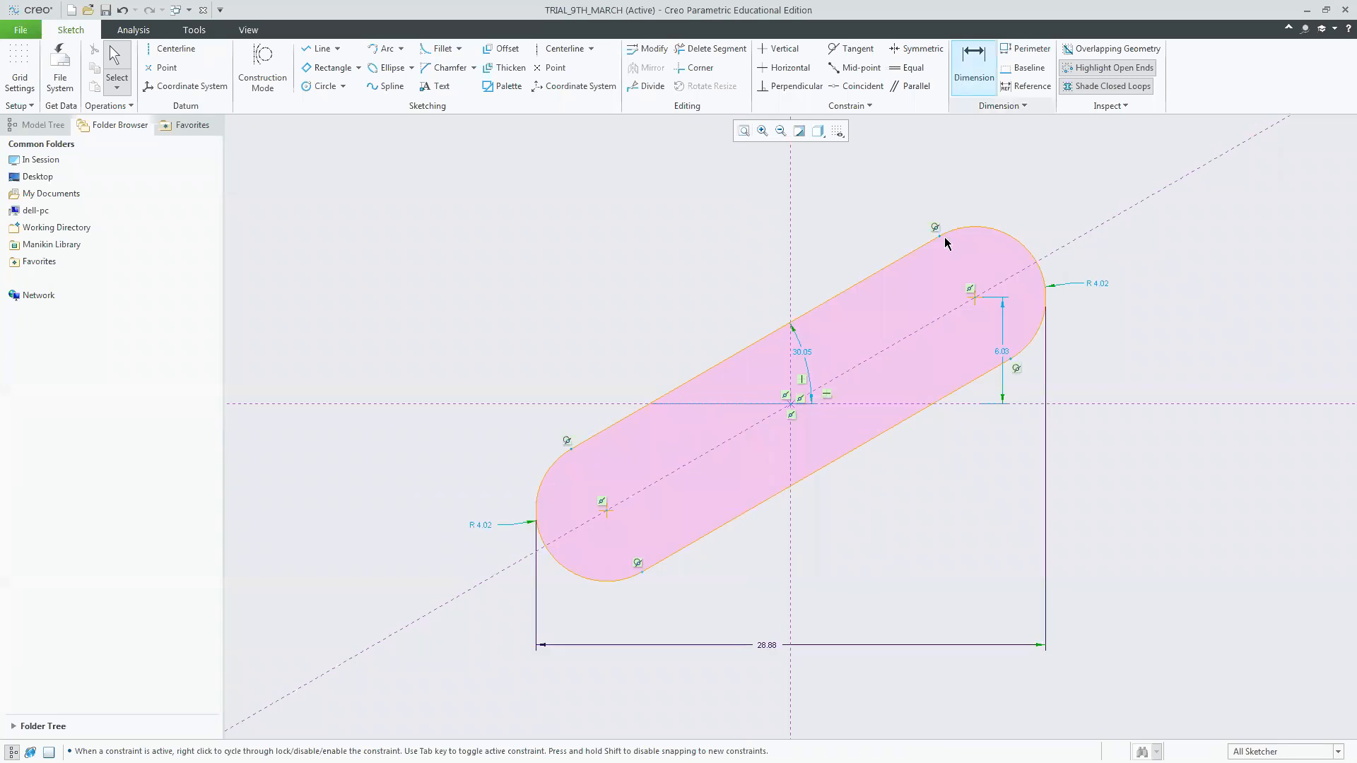
pyautogui.click(606, 510)
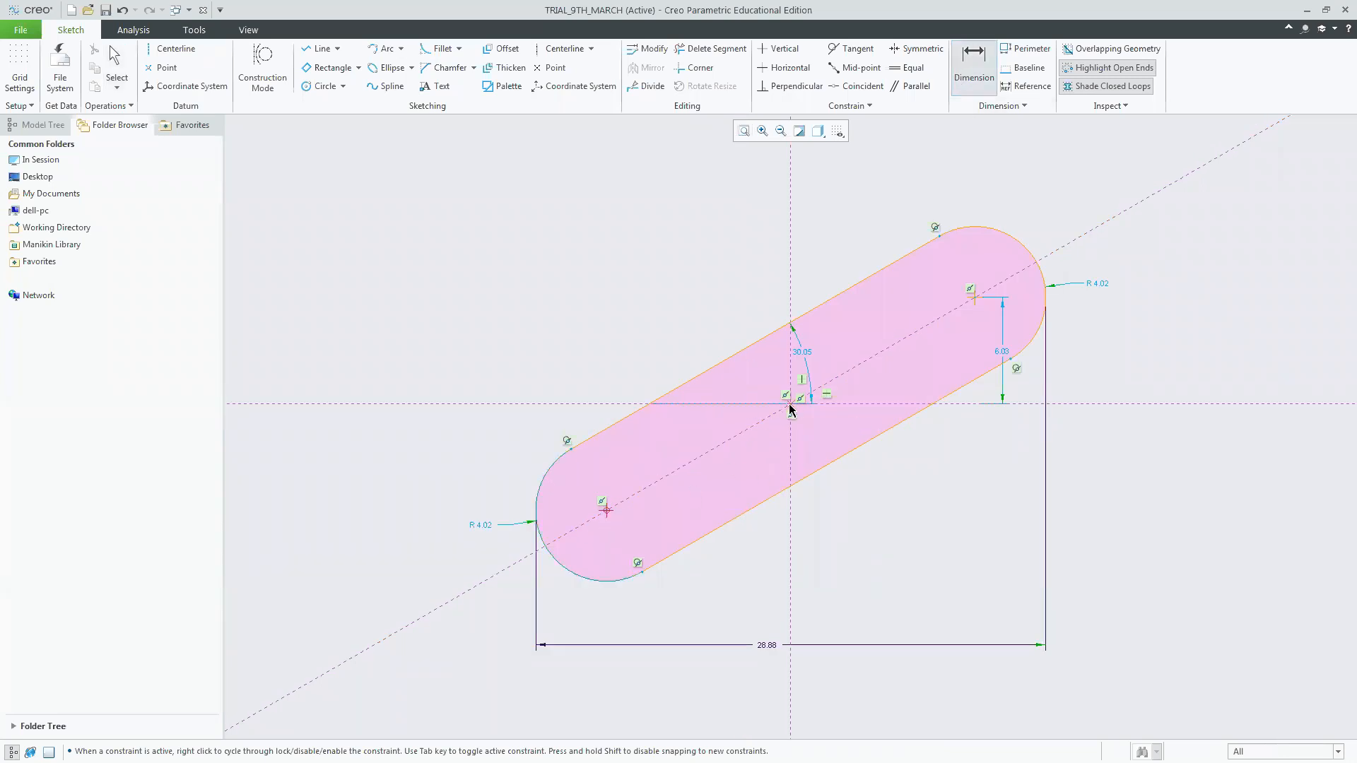
pyautogui.middleClick(603, 364)
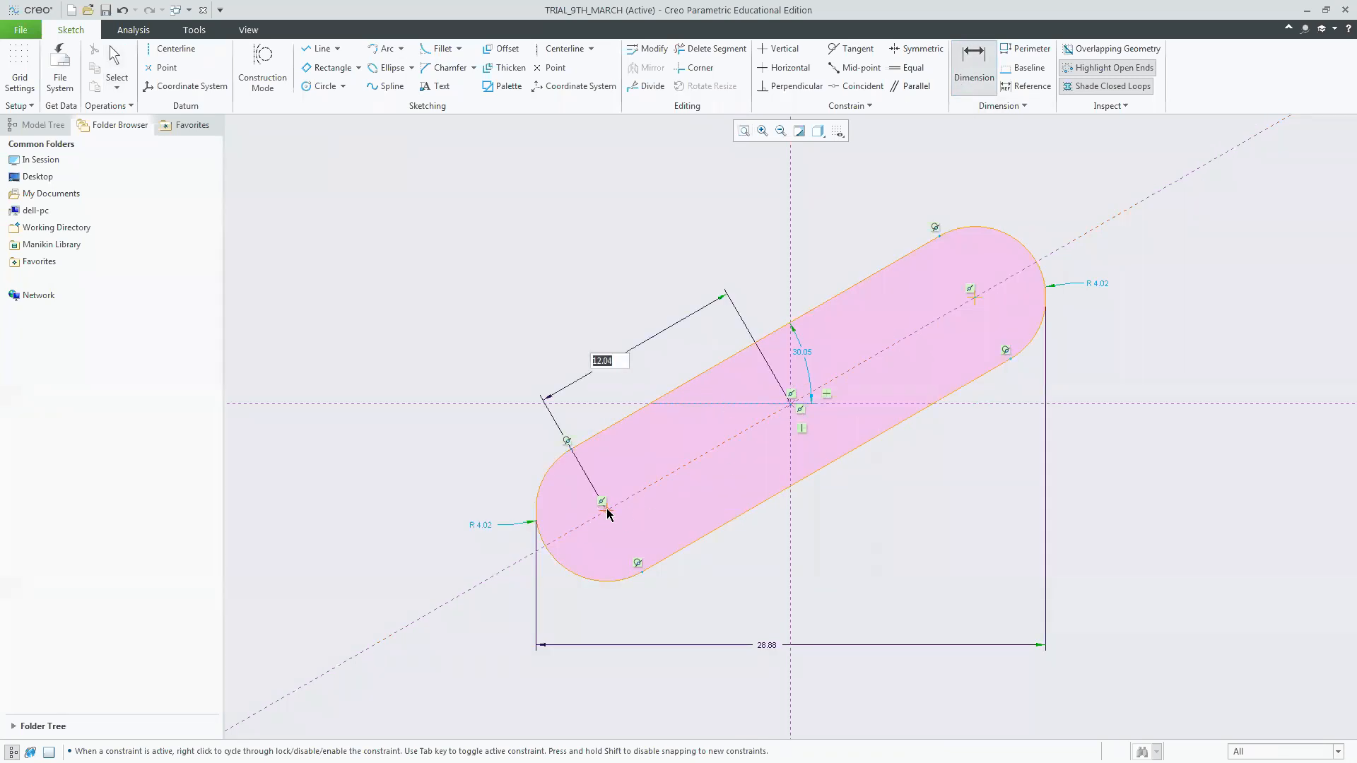
pyautogui.click(978, 299)
pyautogui.middleClick(485, 157)
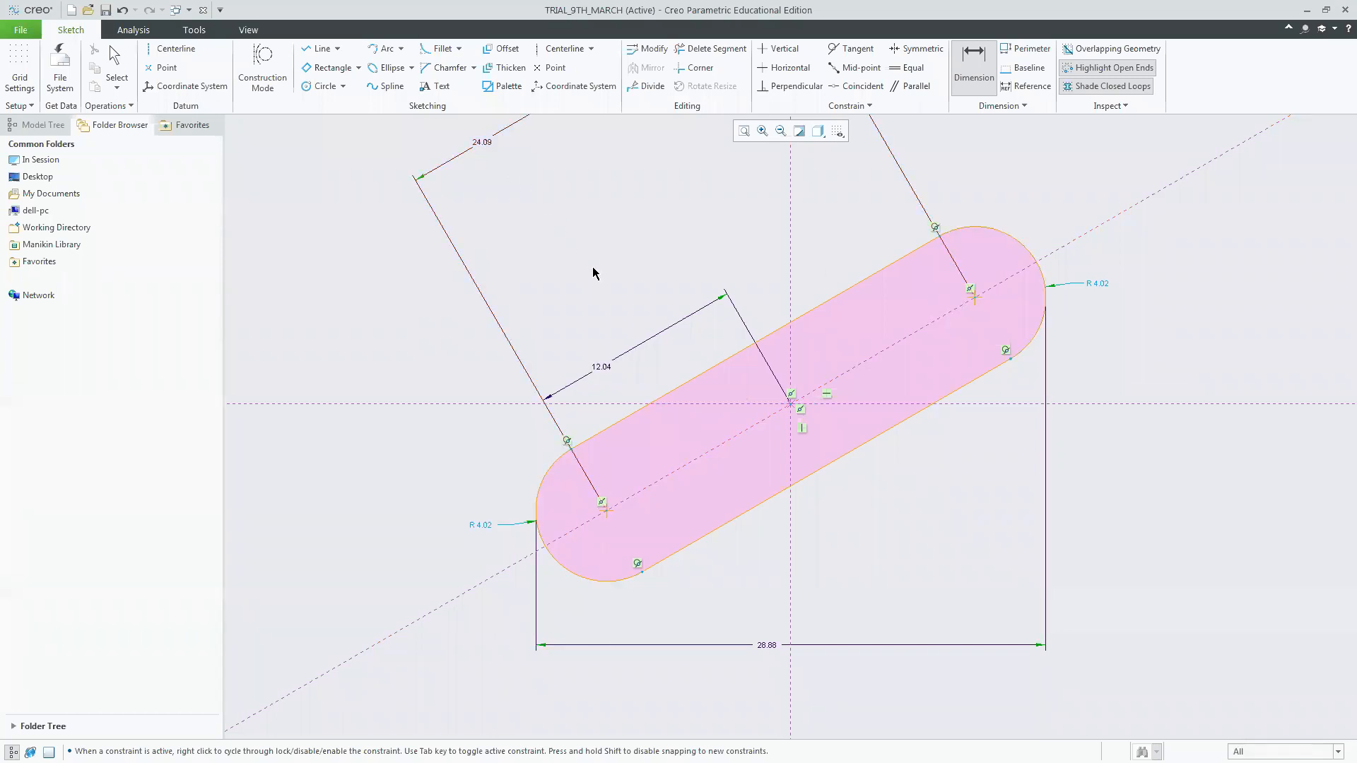
pyautogui.middleClick(496, 157)
pyautogui.moveTo(482, 147); pyautogui.dragTo(591, 286)
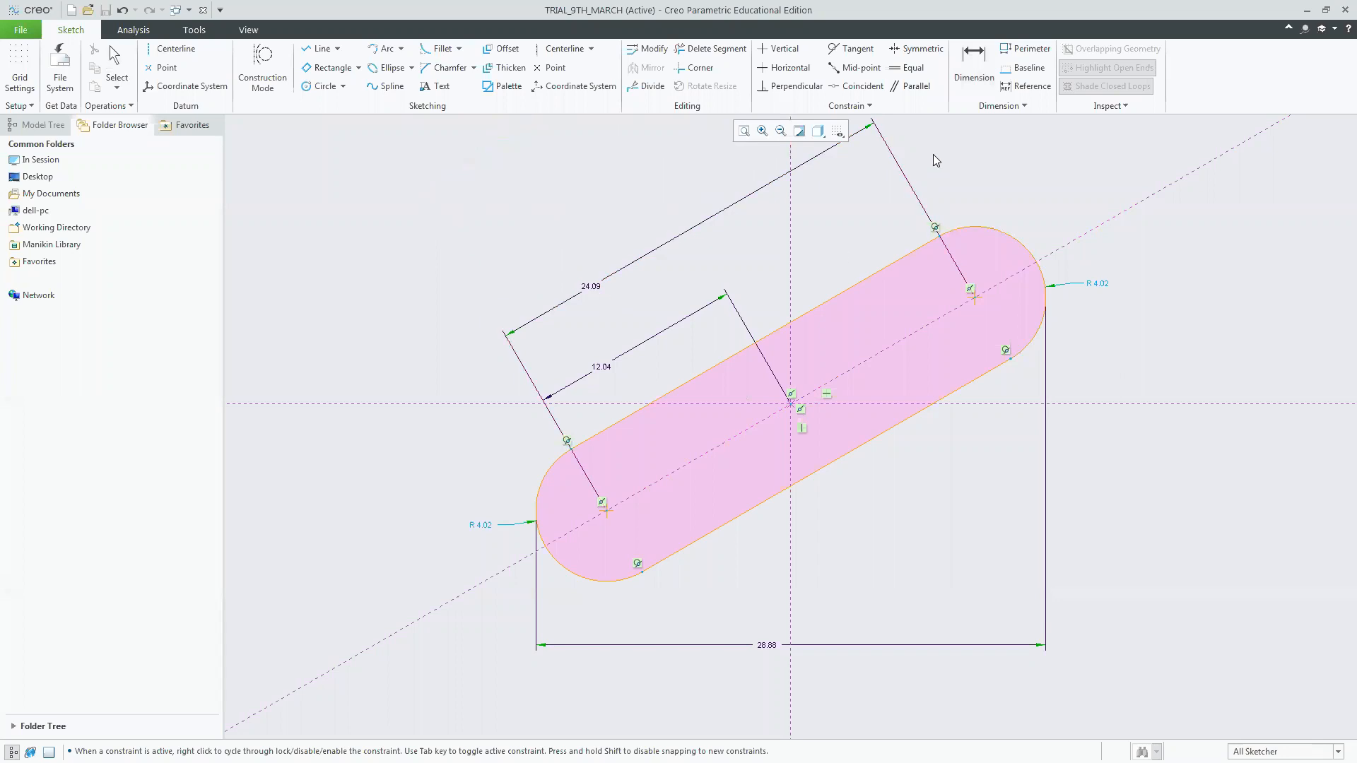
# Dimension the angle between the inclined and horizontal centerlines and the radius of the racetrack's upper end arc.
pyautogui.click(982, 64)
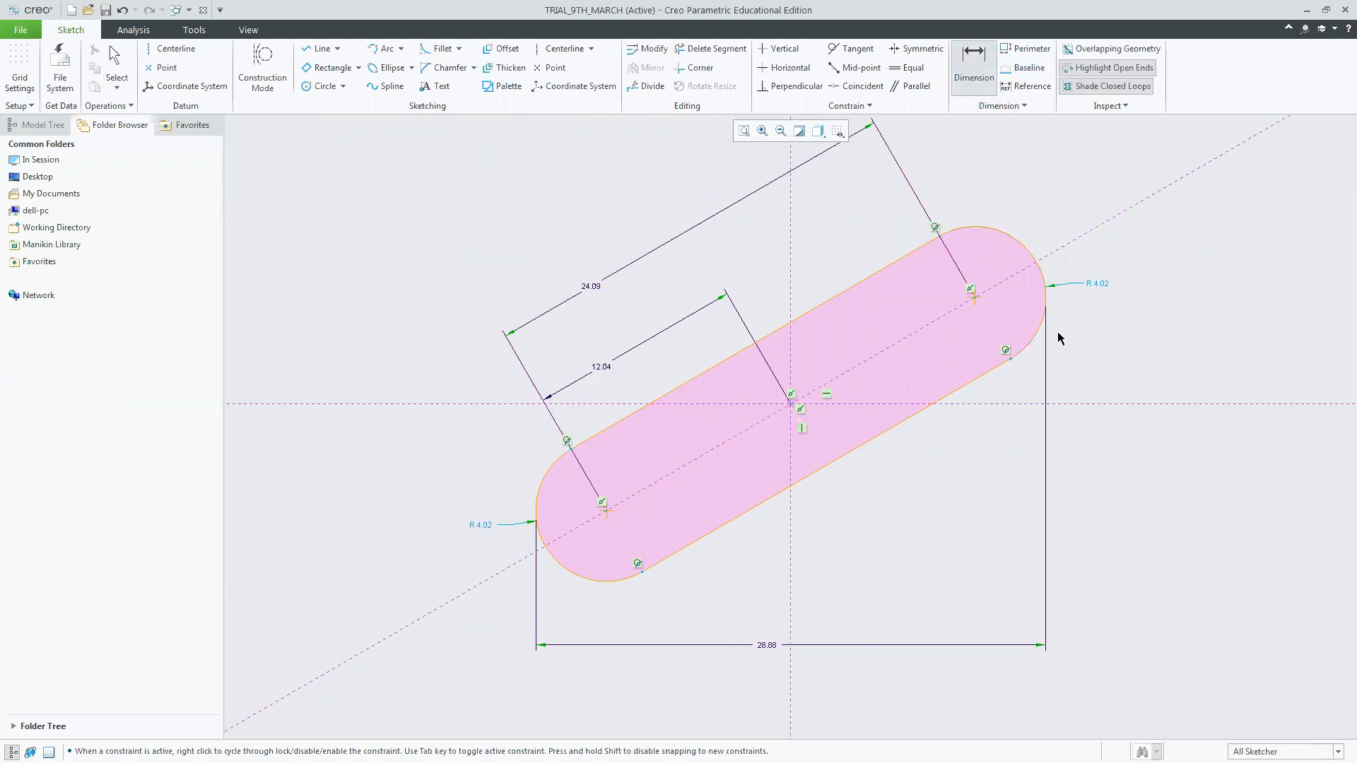
pyautogui.click(1074, 404)
pyautogui.middleClick(1073, 367)
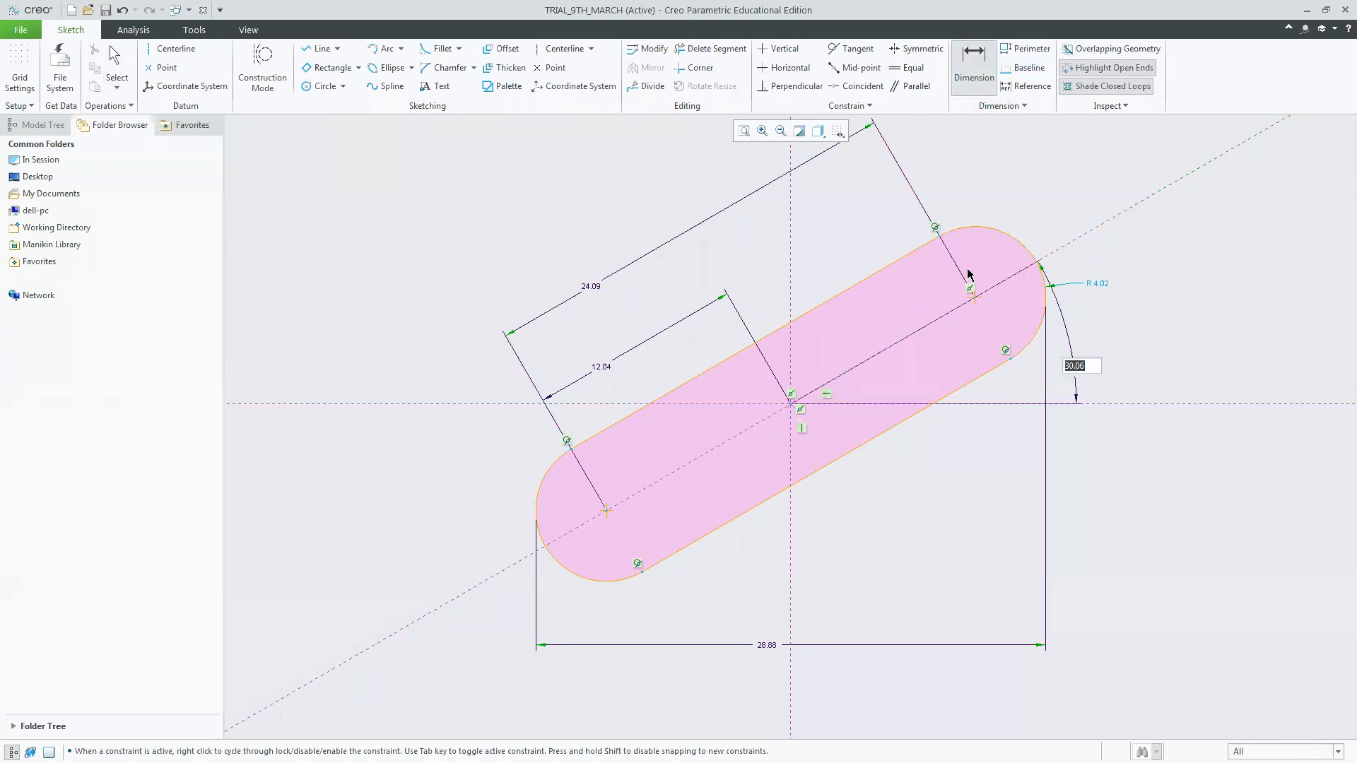
pyautogui.middleClick(999, 232)
pyautogui.click(744, 131)
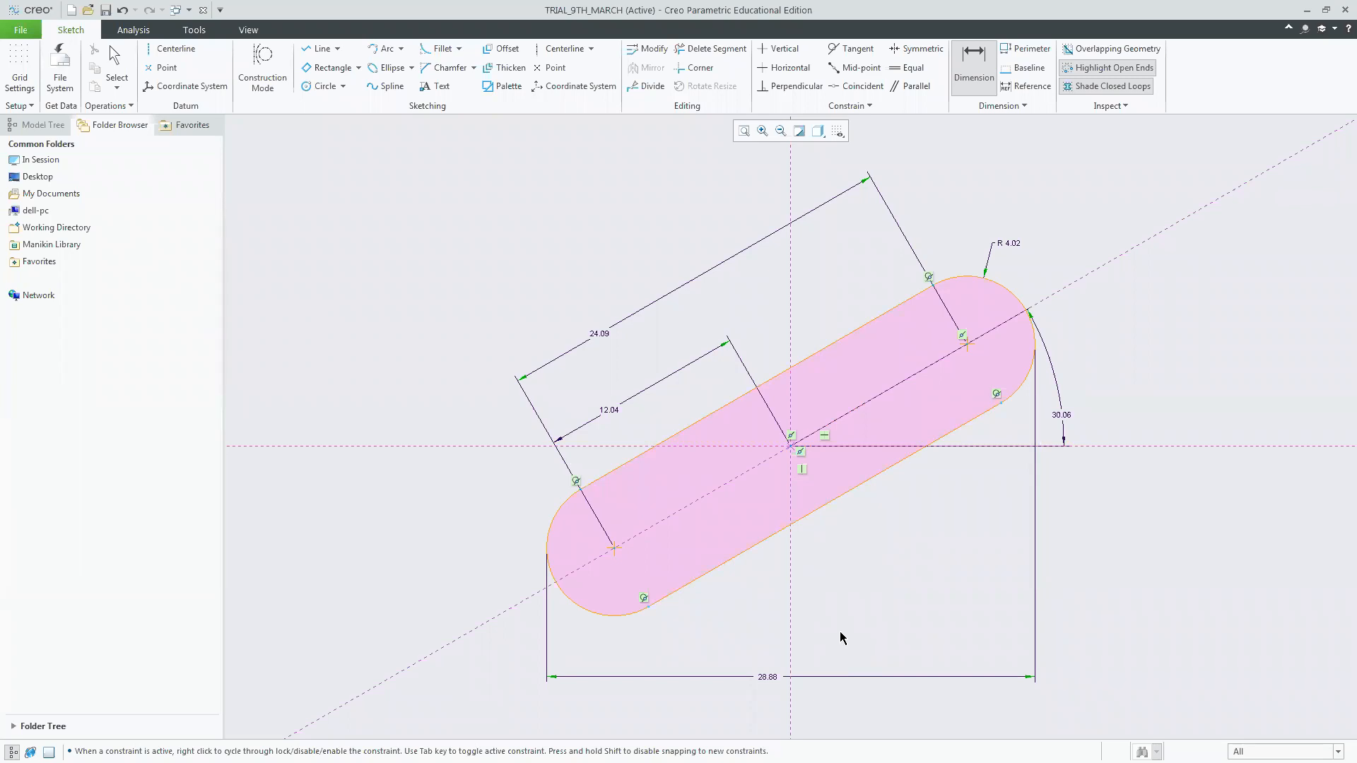
pyautogui.middleClick(449, 322)
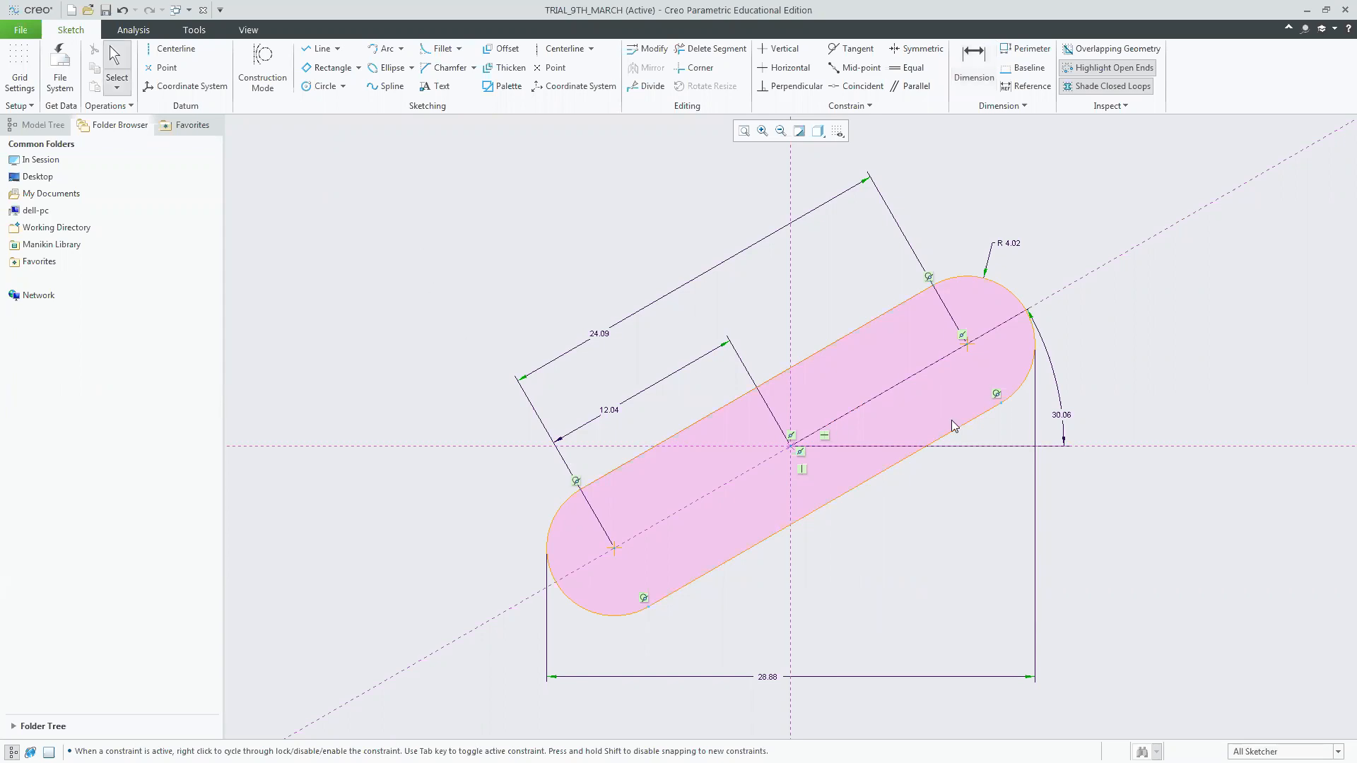
# Set the inclined centerline's angle to the horizontal to 30 degrees.
pyautogui.doubleClick(1064, 418)
pyautogui.write('30')
pyautogui.press('Return')
pyautogui.click(1100, 572)
pyautogui.moveTo(424, 176)
pyautogui.mouseDown()
pyautogui.moveTo(803, 470)
pyautogui.moveTo(1144, 669)
pyautogui.moveTo(1144, 691)
pyautogui.mouseUp()
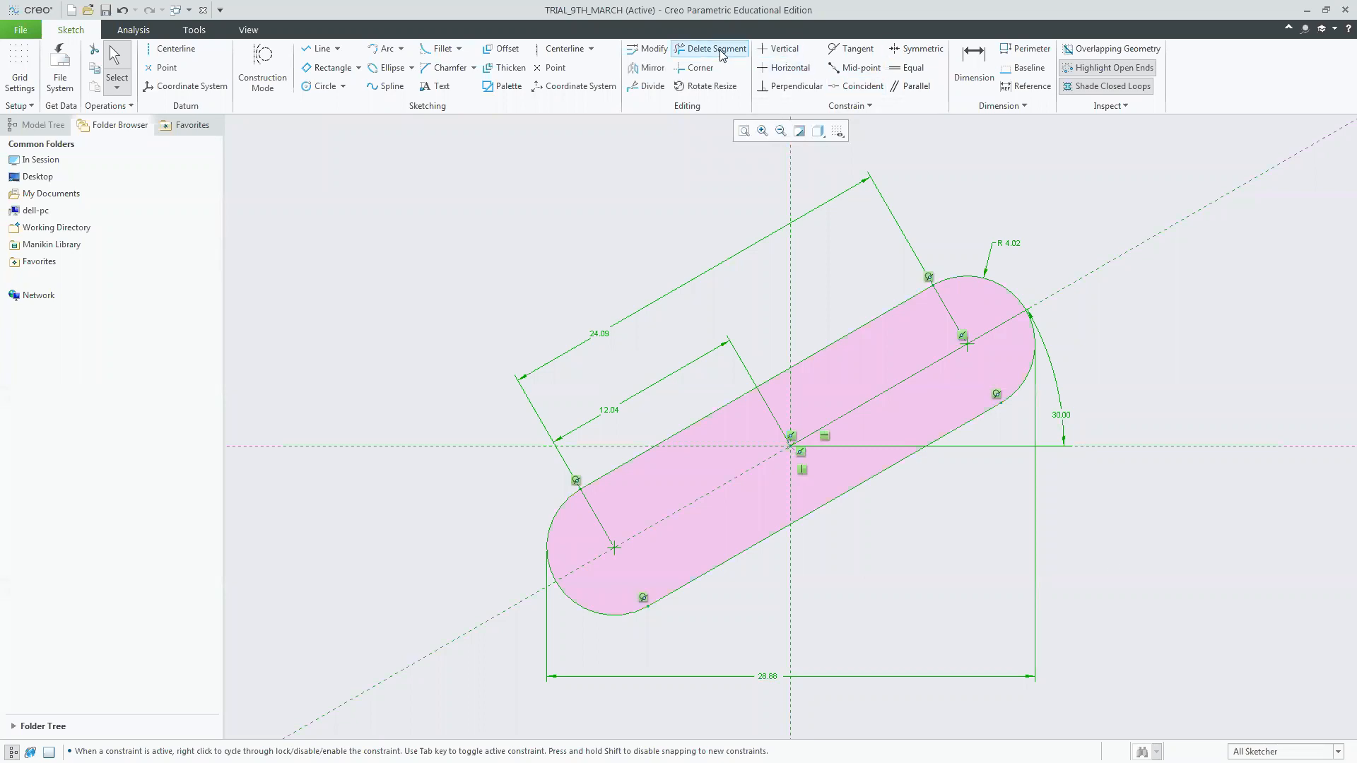
pyautogui.click(648, 48)
pyautogui.click(1170, 444)
pyautogui.click(1241, 350)
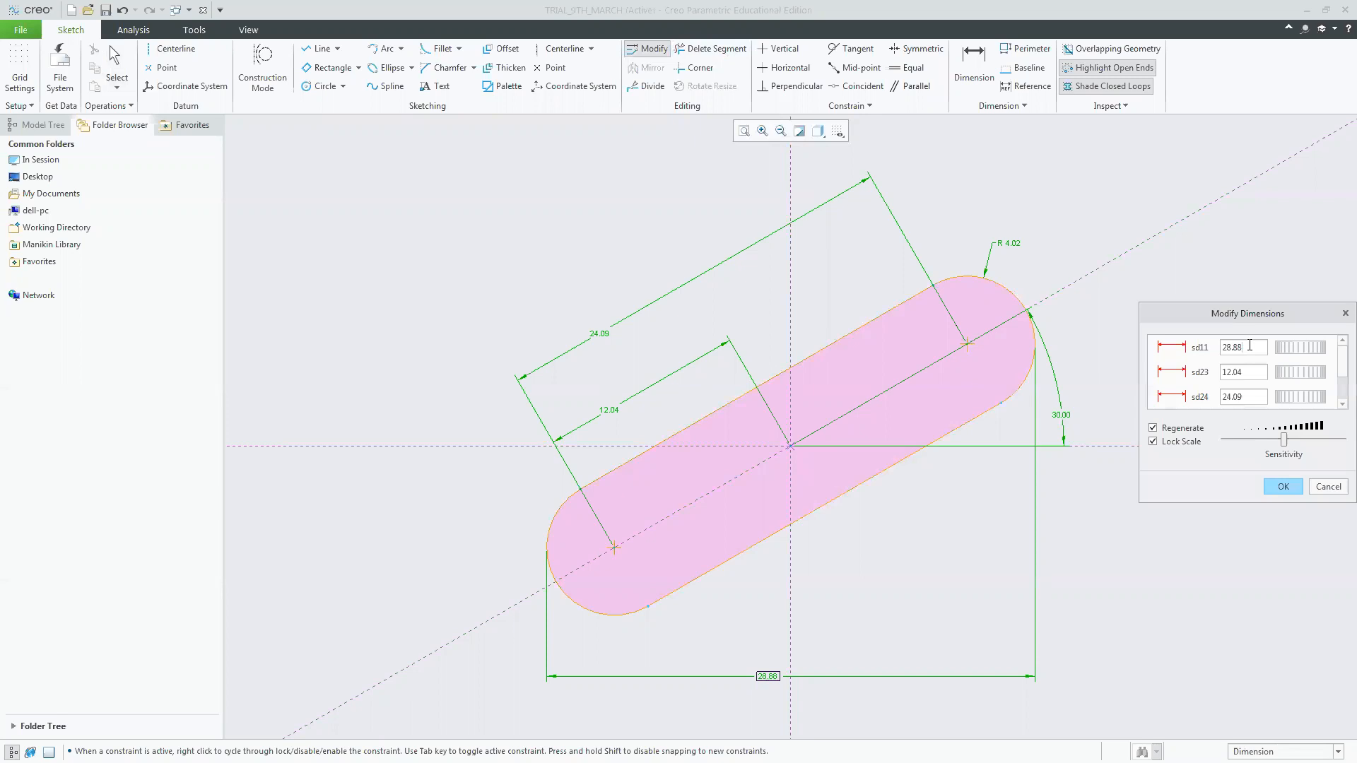
pyautogui.click(1282, 486)
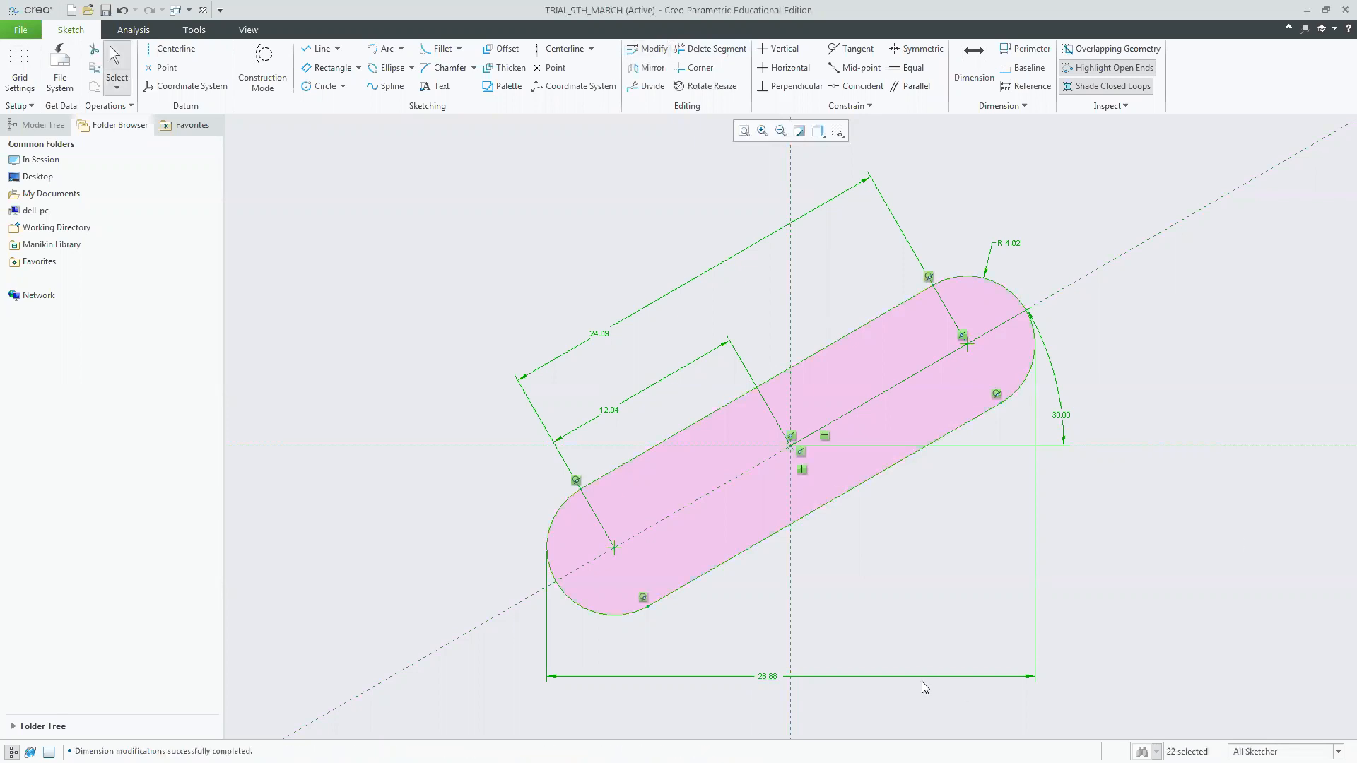
# Delete the racetrack's overall horizontal length dimension and constrain the two end arcs to equal radii.
pyautogui.click(763, 678)
pyautogui.press('Delete')
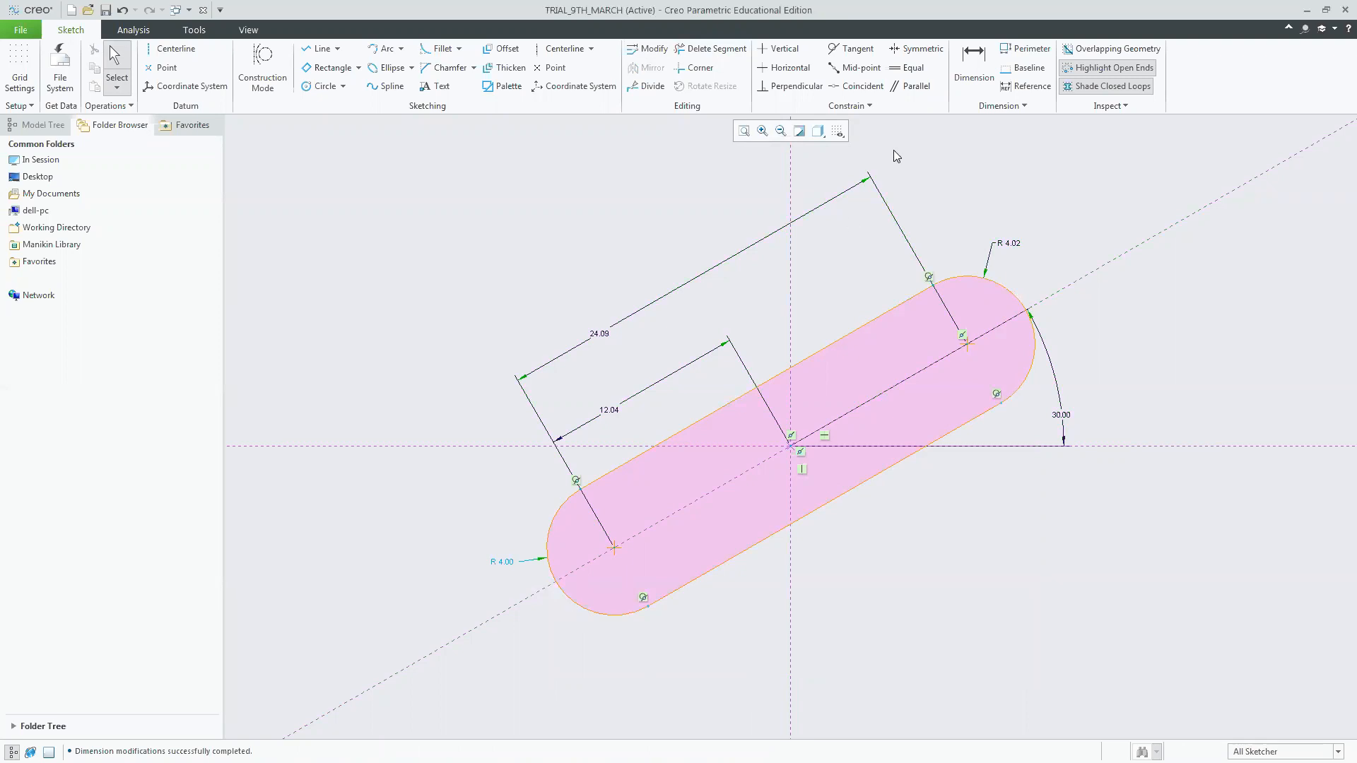
pyautogui.click(908, 68)
pyautogui.click(1034, 339)
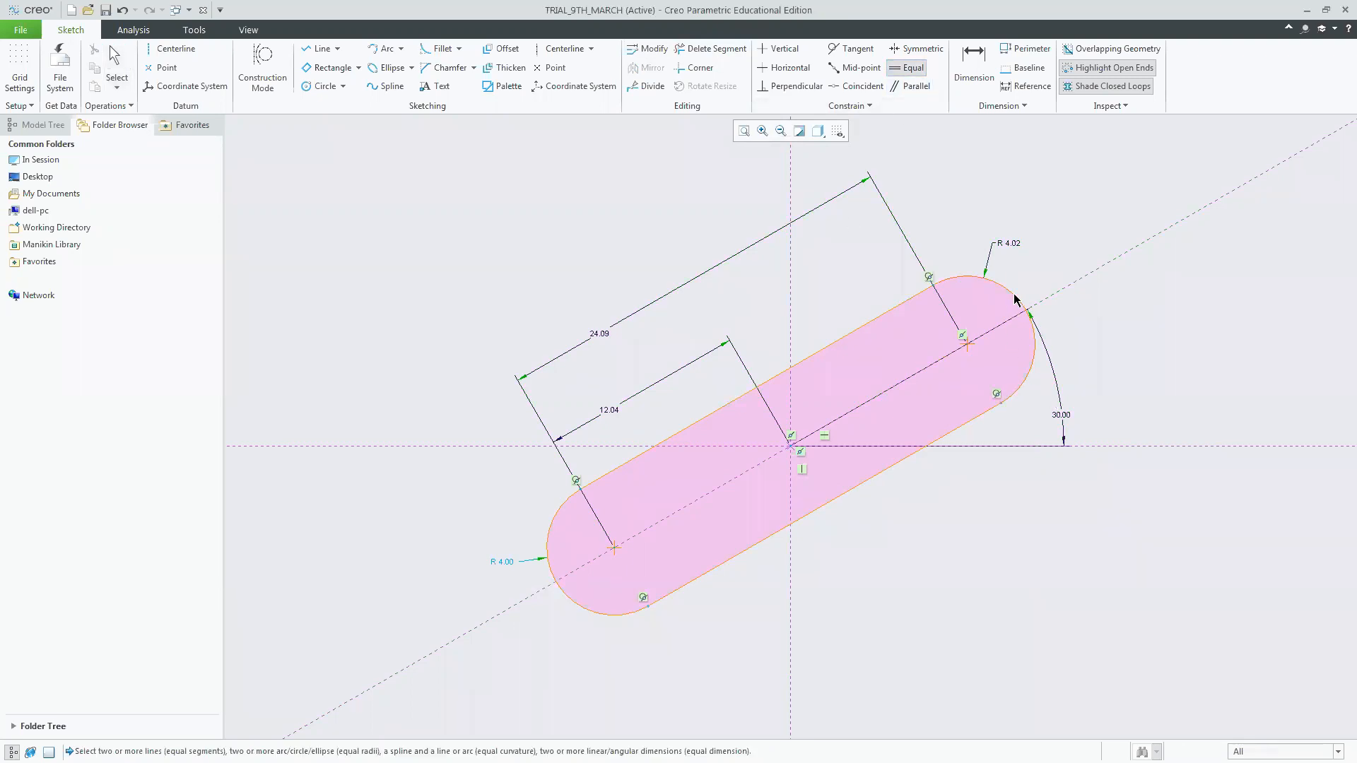
pyautogui.click(580, 604)
pyautogui.press('Escape')
# Scale the whole sketch proportionally through Modify with Lock Scale enabled by setting the distance between the arc centres to 125.
pyautogui.moveTo(455, 152)
pyautogui.mouseDown()
pyautogui.moveTo(979, 549)
pyautogui.moveTo(1190, 612)
pyautogui.moveTo(1156, 646)
pyautogui.mouseUp()
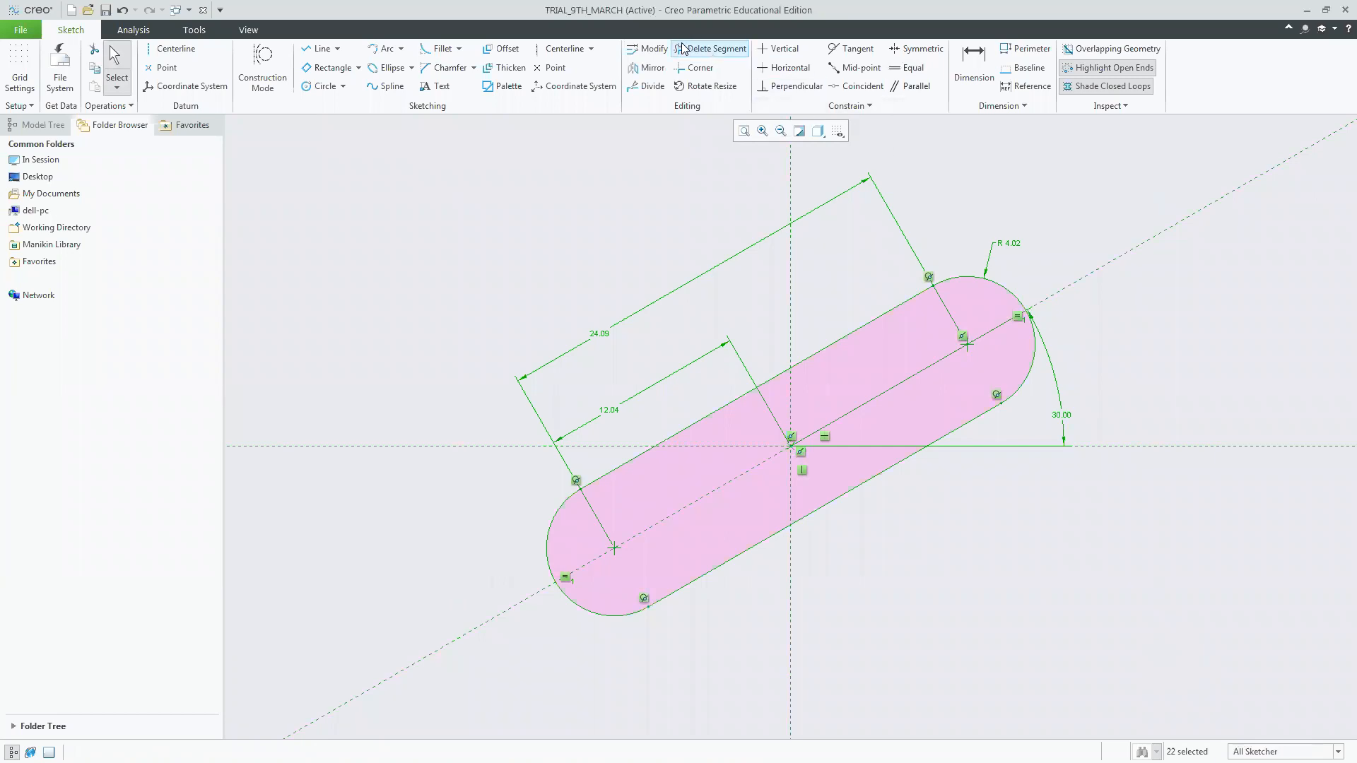
pyautogui.click(647, 48)
pyautogui.click(1180, 443)
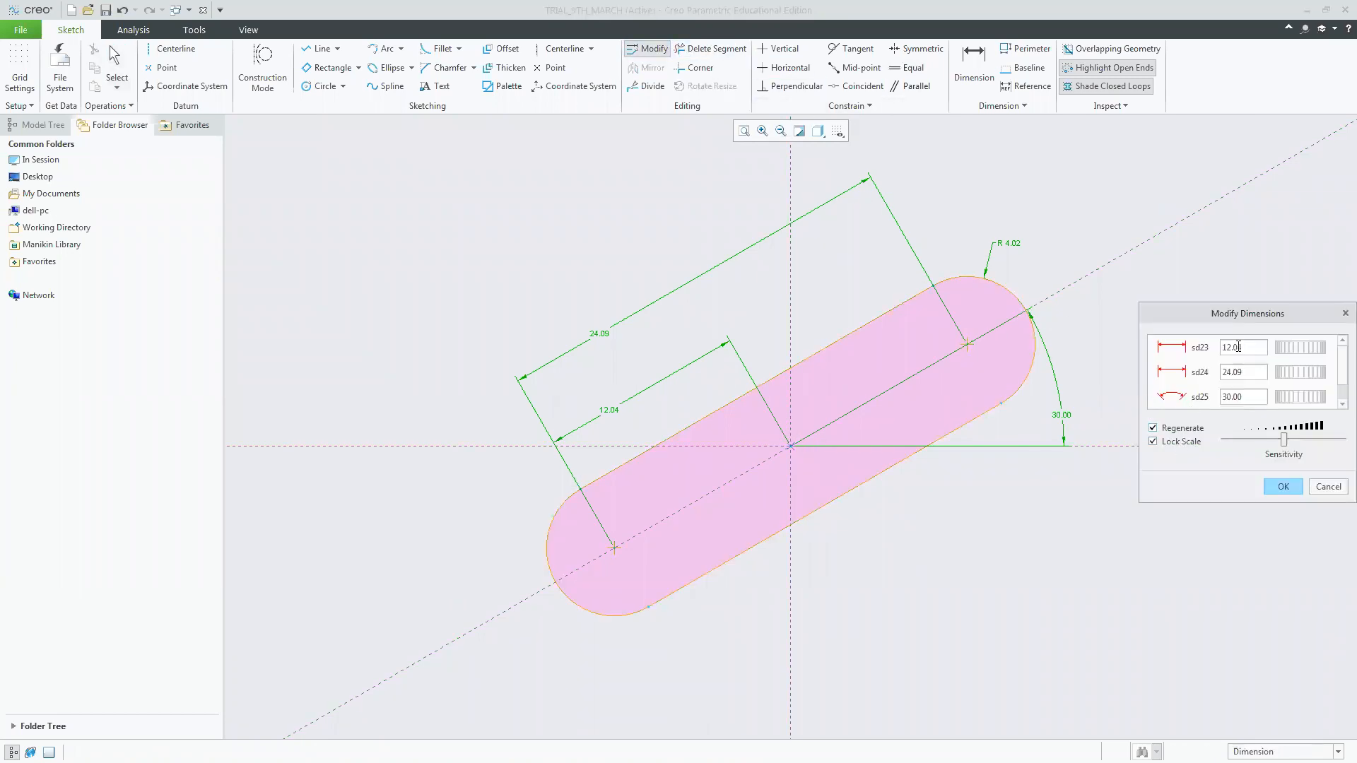
pyautogui.click(1236, 372)
pyautogui.moveTo(1249, 375); pyautogui.dragTo(1199, 380)
pyautogui.write('125')
pyautogui.press('Return')
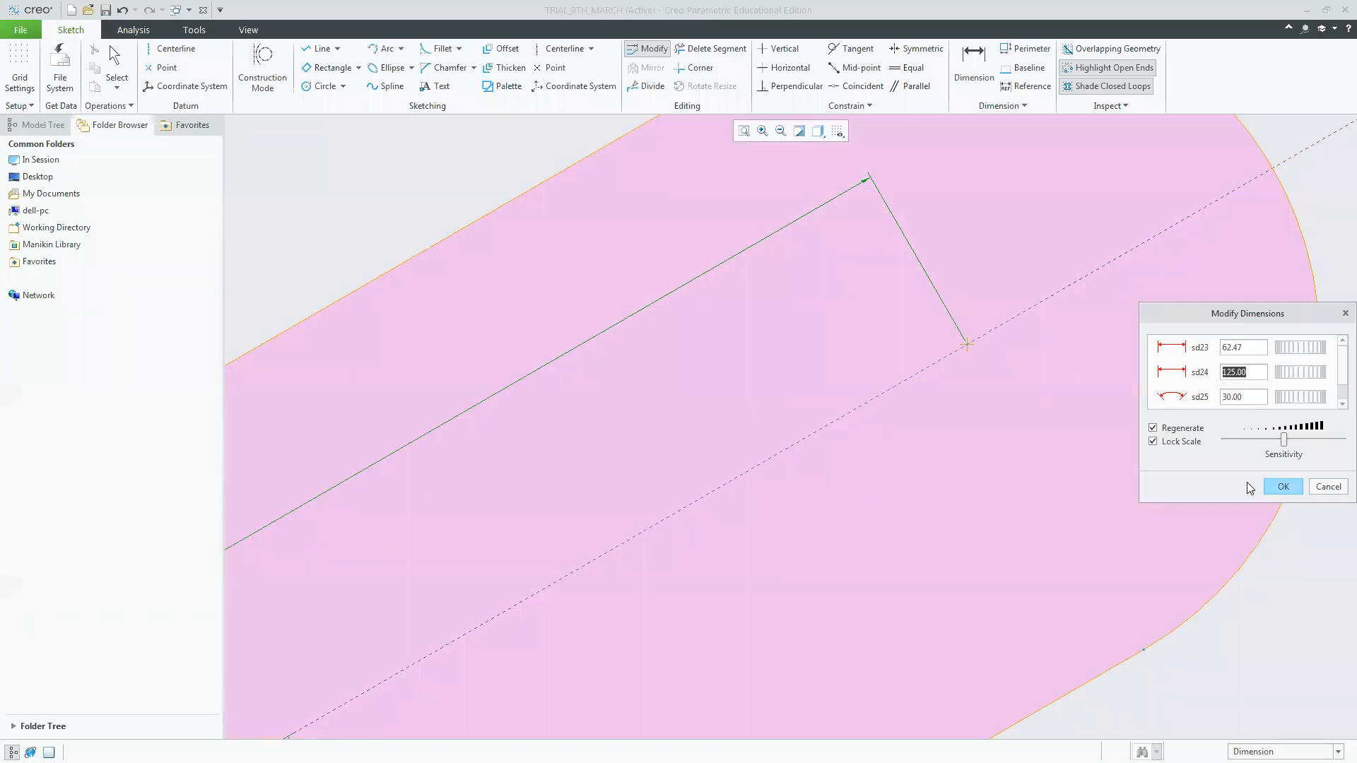
pyautogui.click(1283, 488)
pyautogui.click(744, 130)
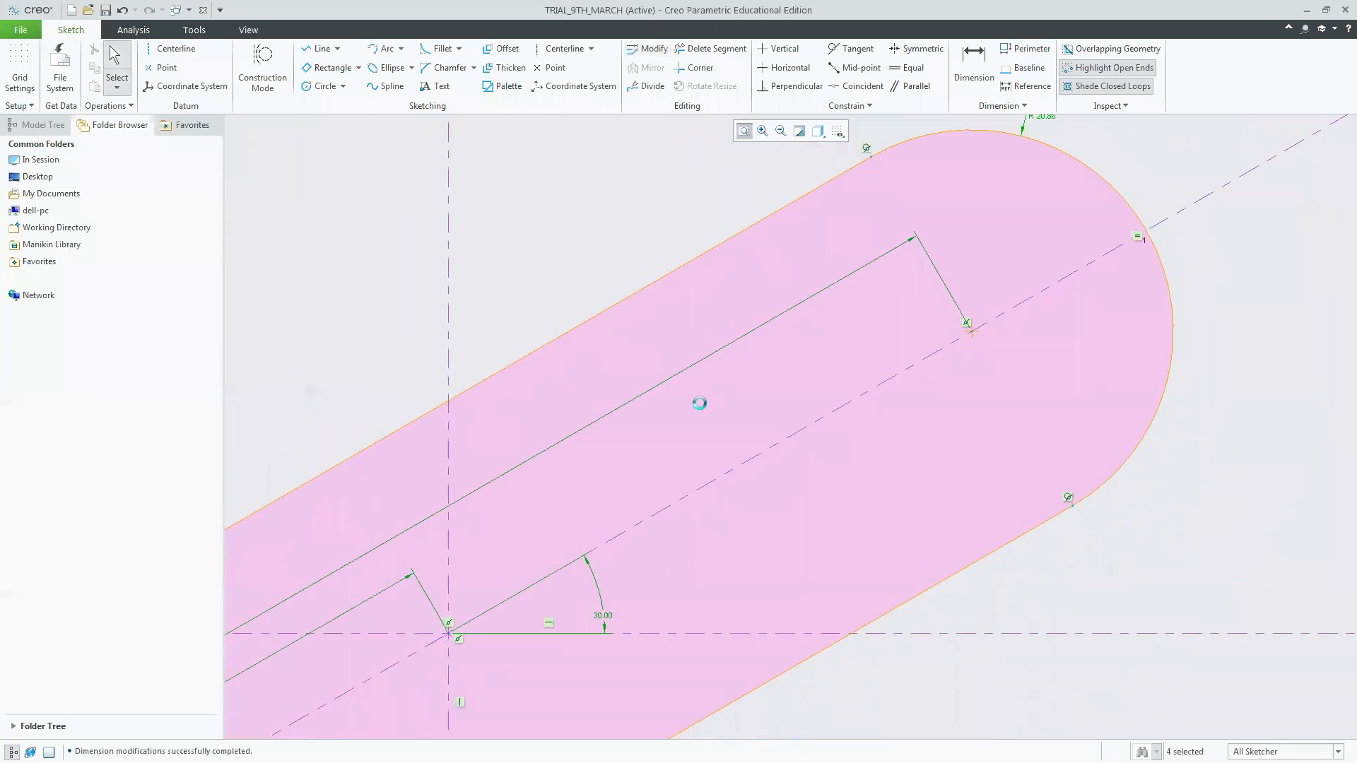
# Set the distance from the lower arc centre to the middle to 62.5 and spread out the length and angle dimensions.
pyautogui.moveTo(669, 450); pyautogui.dragTo(612, 354)
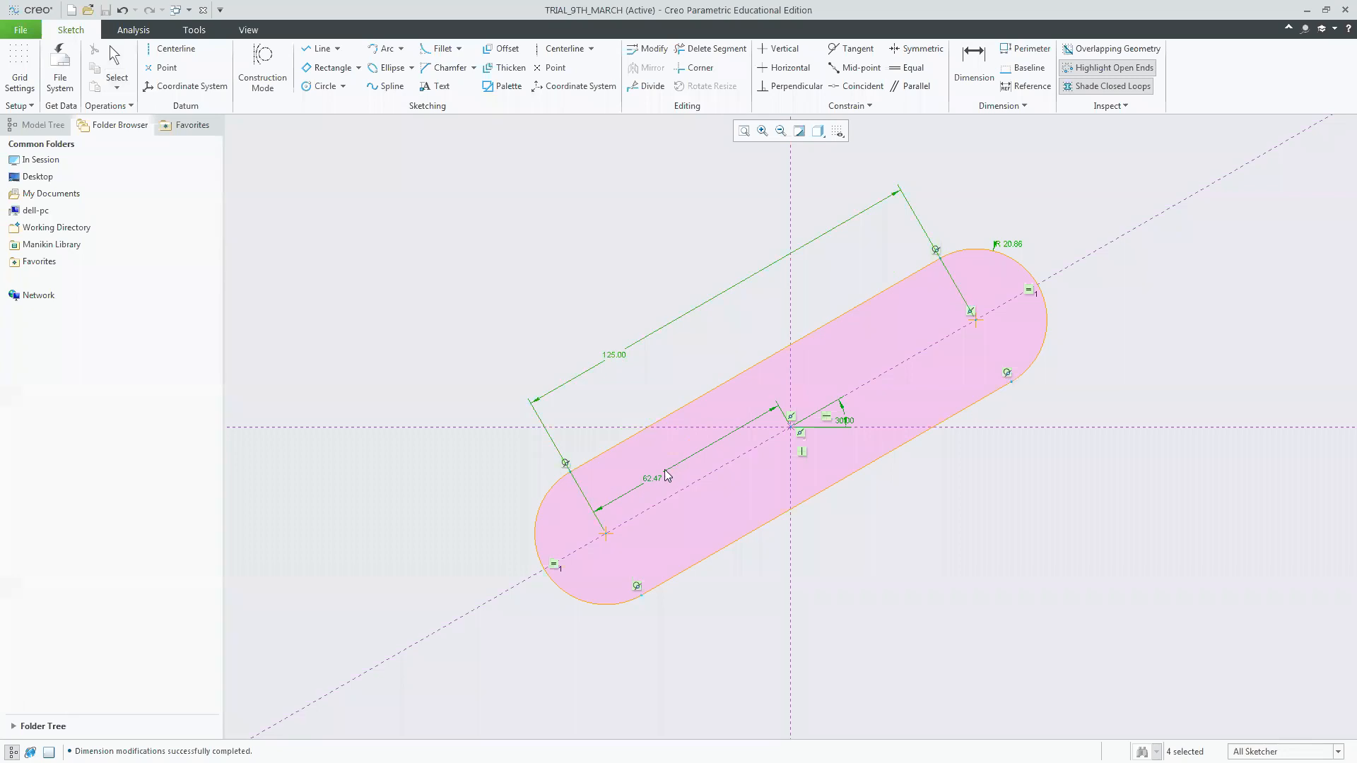
pyautogui.moveTo(648, 464); pyautogui.dragTo(626, 396)
pyautogui.doubleClick(626, 395)
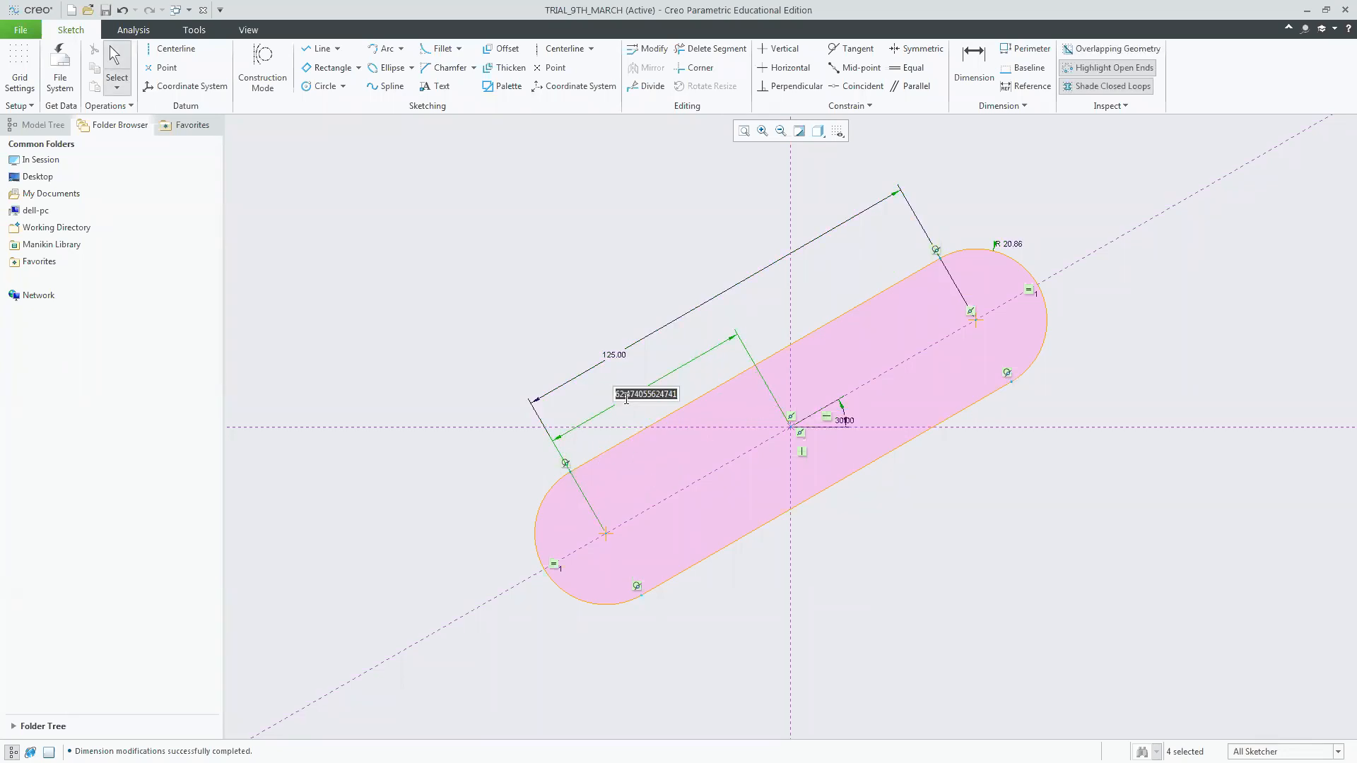
pyautogui.write('62.5')
pyautogui.press('Return')
pyautogui.moveTo(856, 420); pyautogui.dragTo(921, 393)
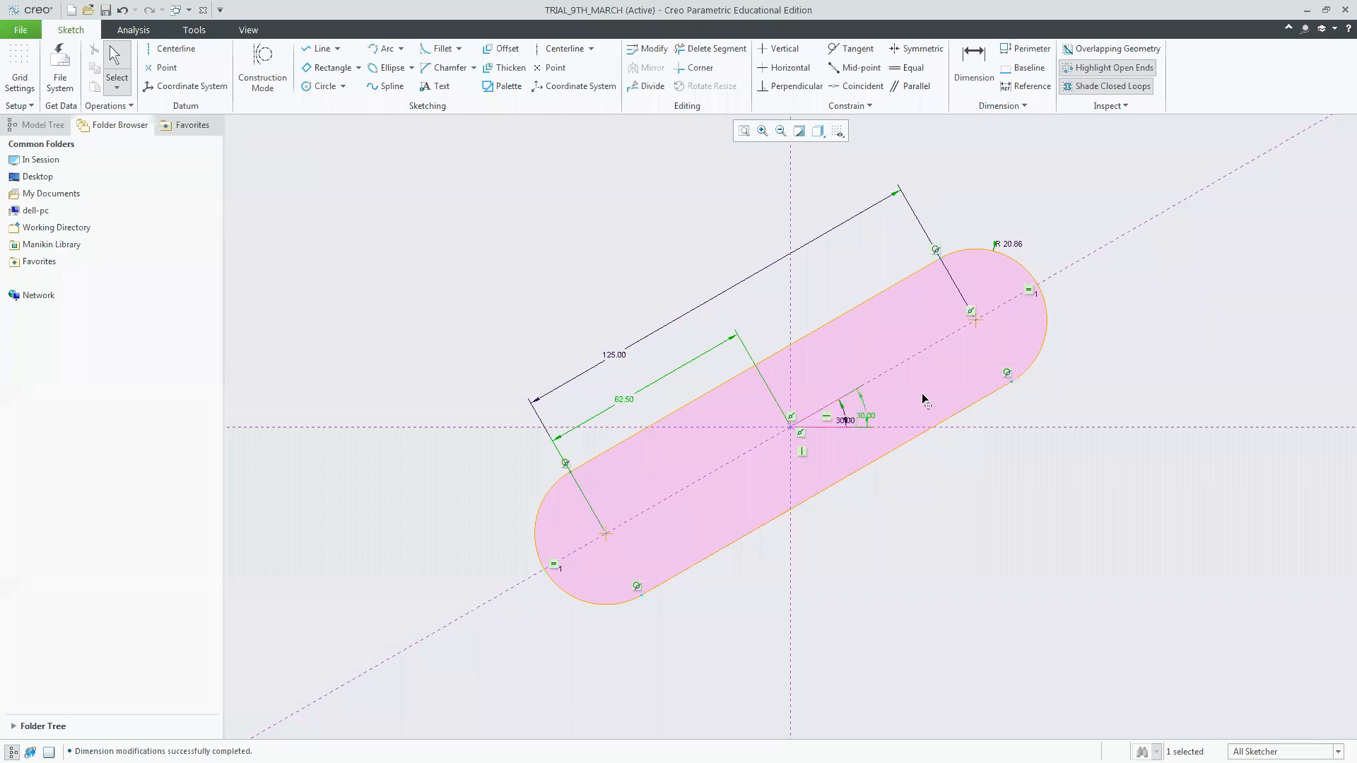
# Set the end arc radius to 35 and move its dimension clear of the racetrack.
pyautogui.doubleClick(1009, 244)
pyautogui.write('35')
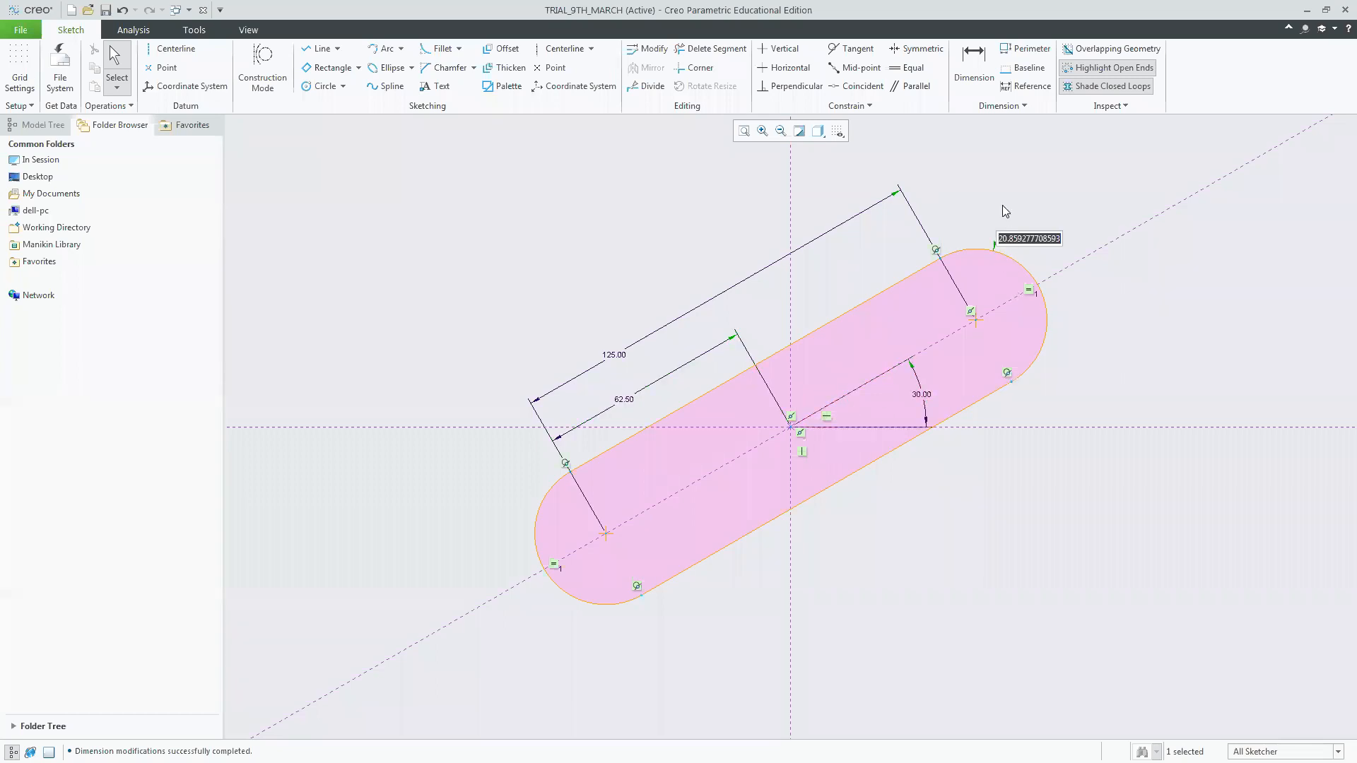
pyautogui.press('Return')
pyautogui.moveTo(1016, 185); pyautogui.dragTo(1045, 158)
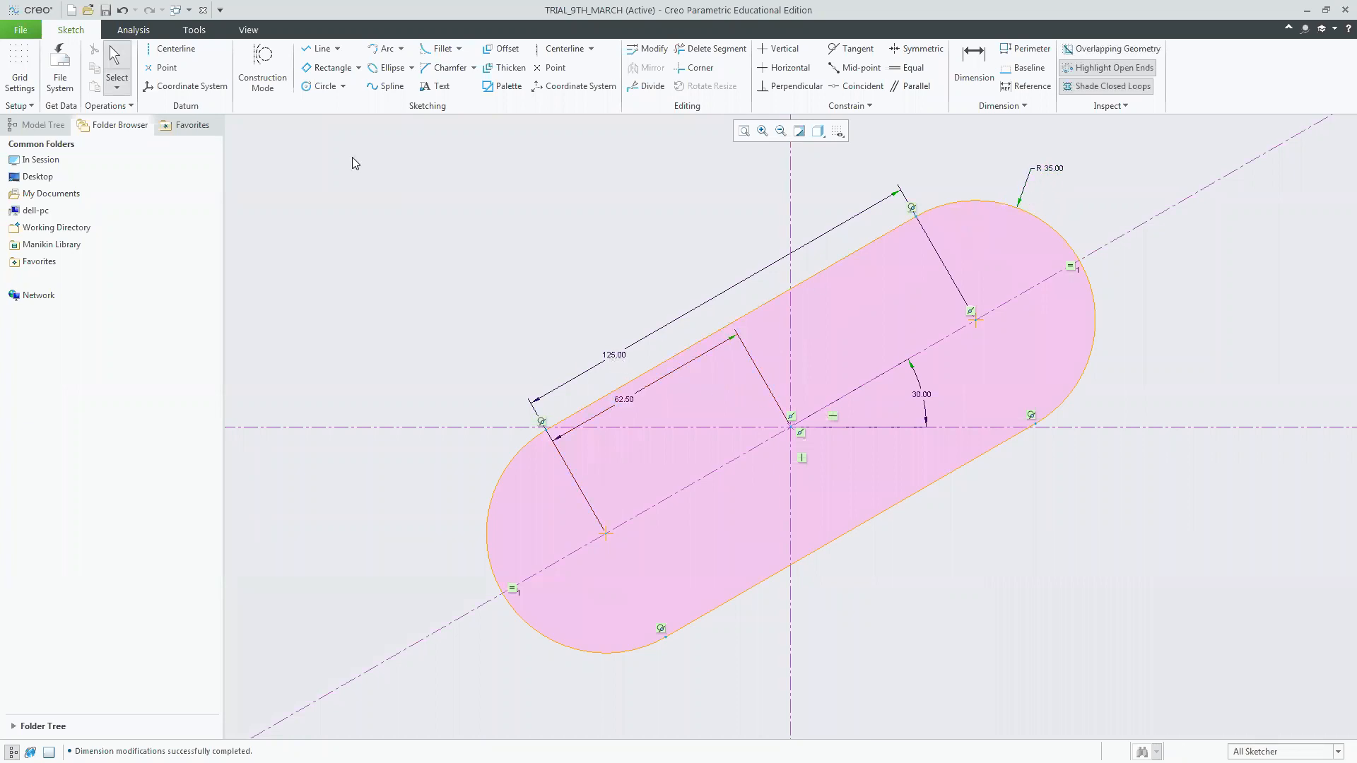
# Enlarge the whole racetrack sketch with Rotate Resize using a scaling factor of 2.
pyautogui.moveTo(897, 428)
pyautogui.mouseDown()
pyautogui.moveTo(1132, 623)
pyautogui.moveTo(1155, 684)
pyautogui.mouseUp()
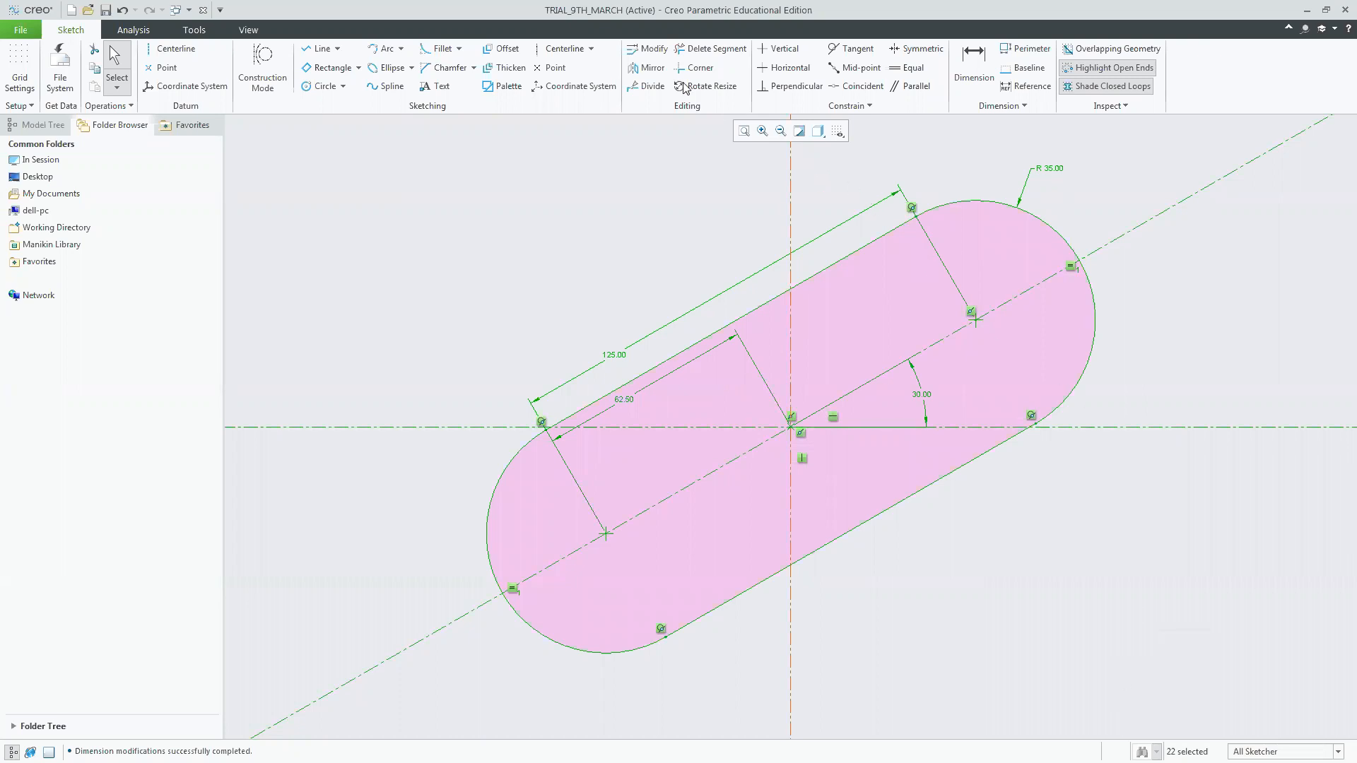
pyautogui.click(711, 90)
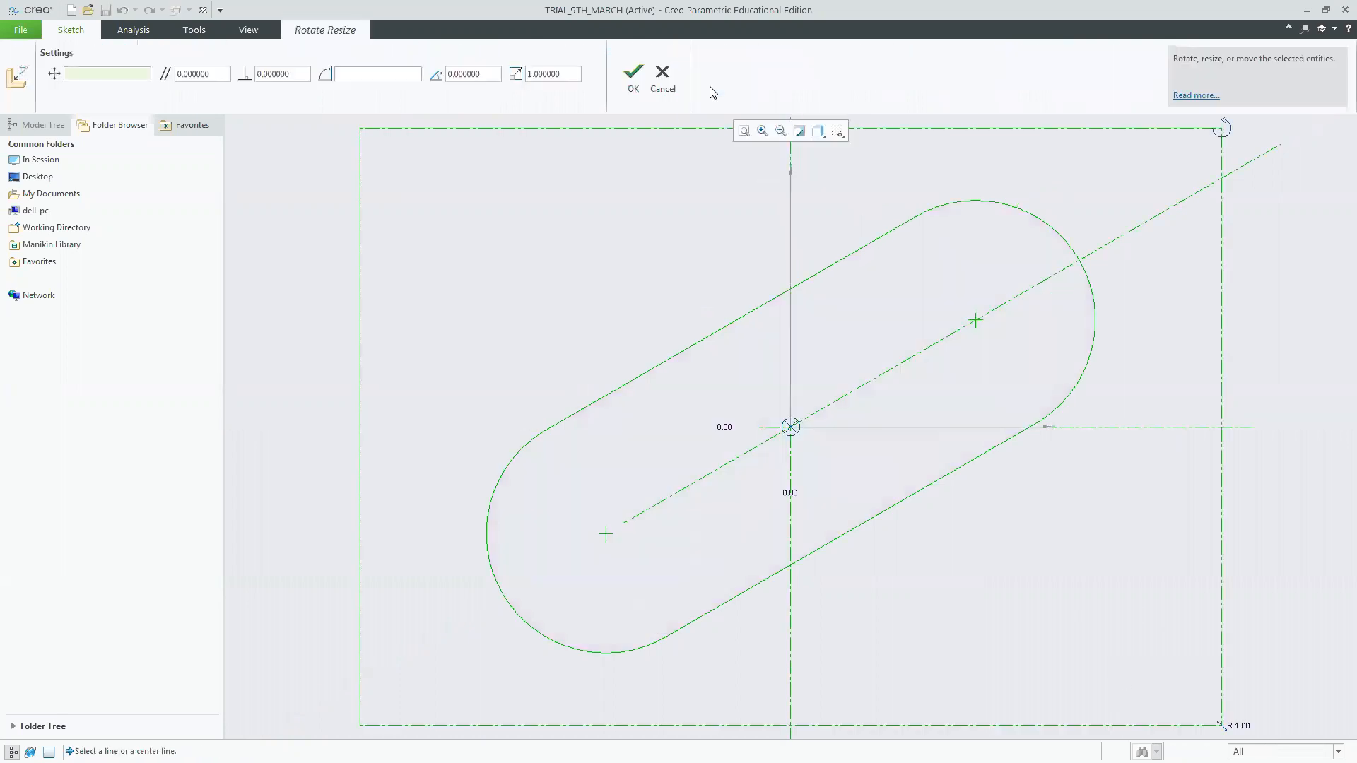
pyautogui.click(551, 74)
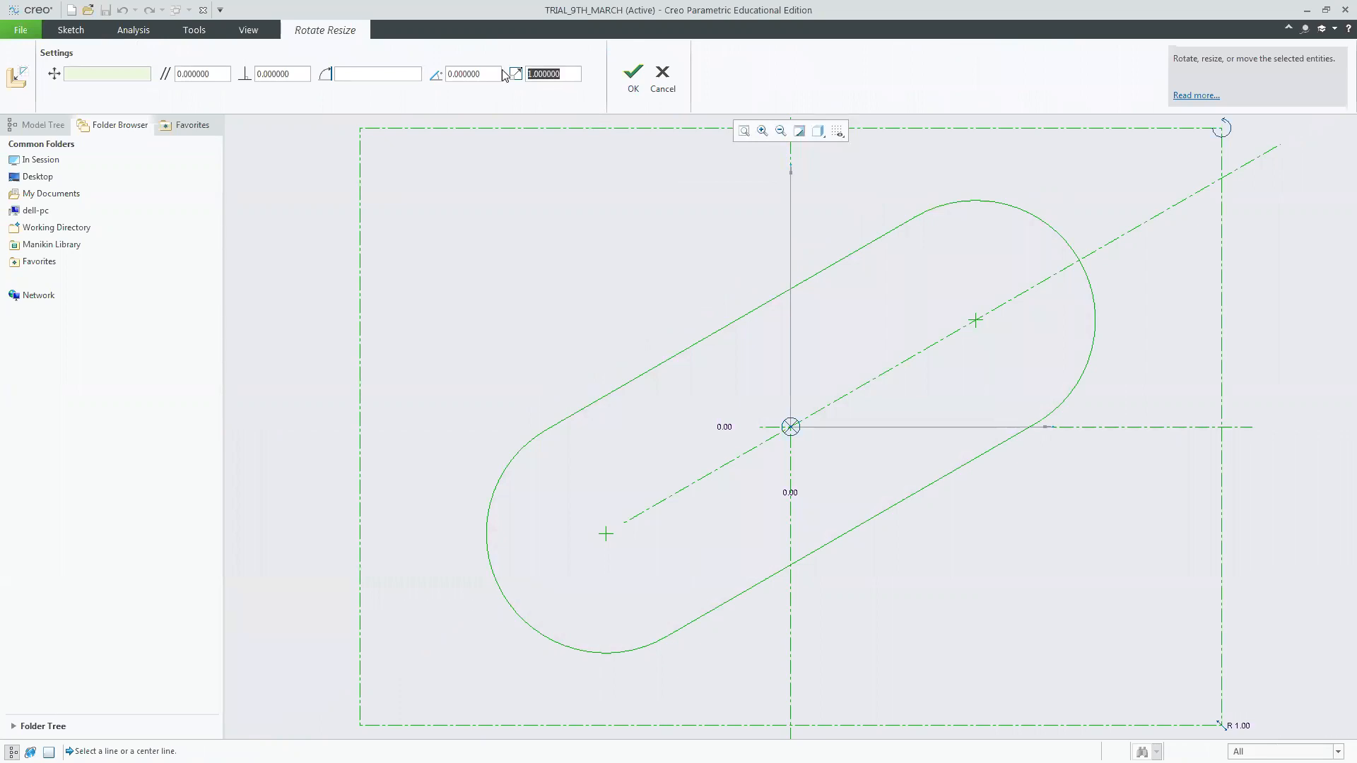
pyautogui.write('2')
pyautogui.click(628, 75)
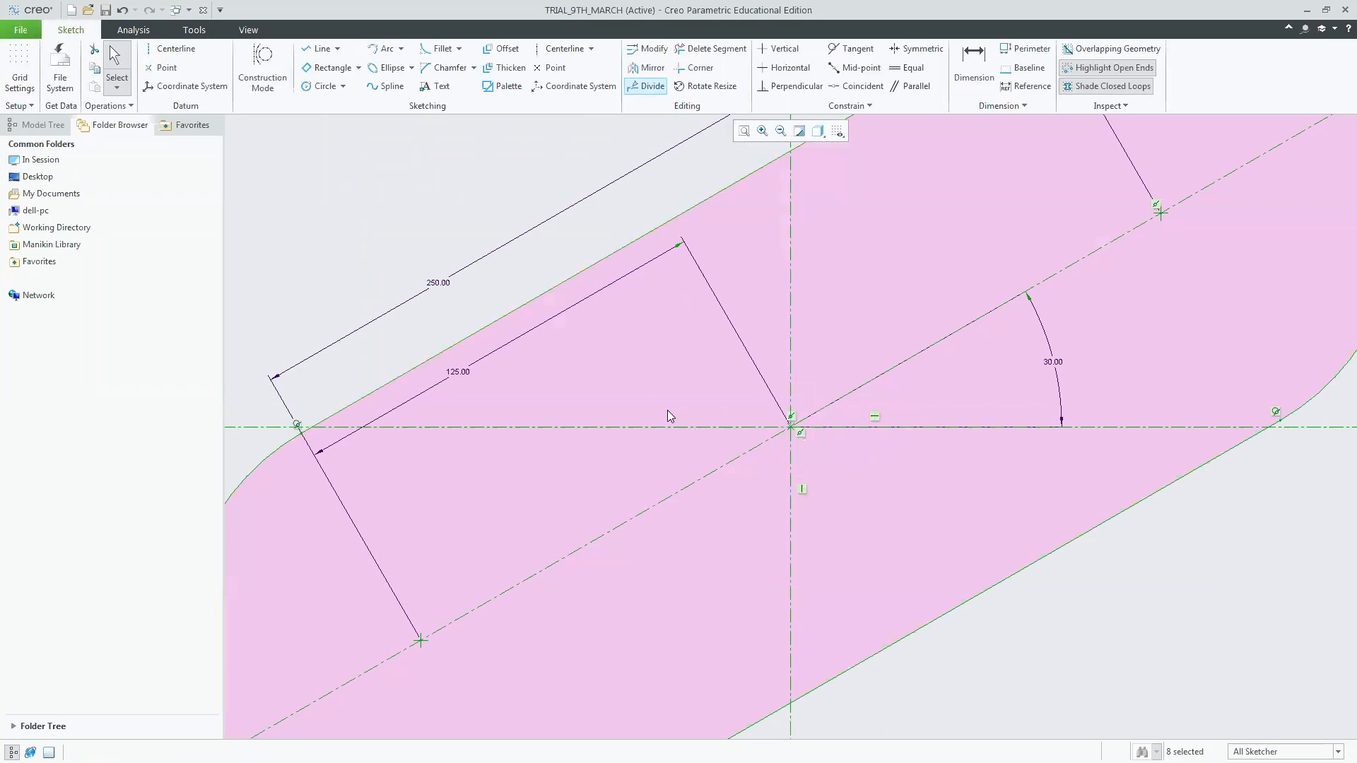
pyautogui.hotkey('ctrl', 'd')
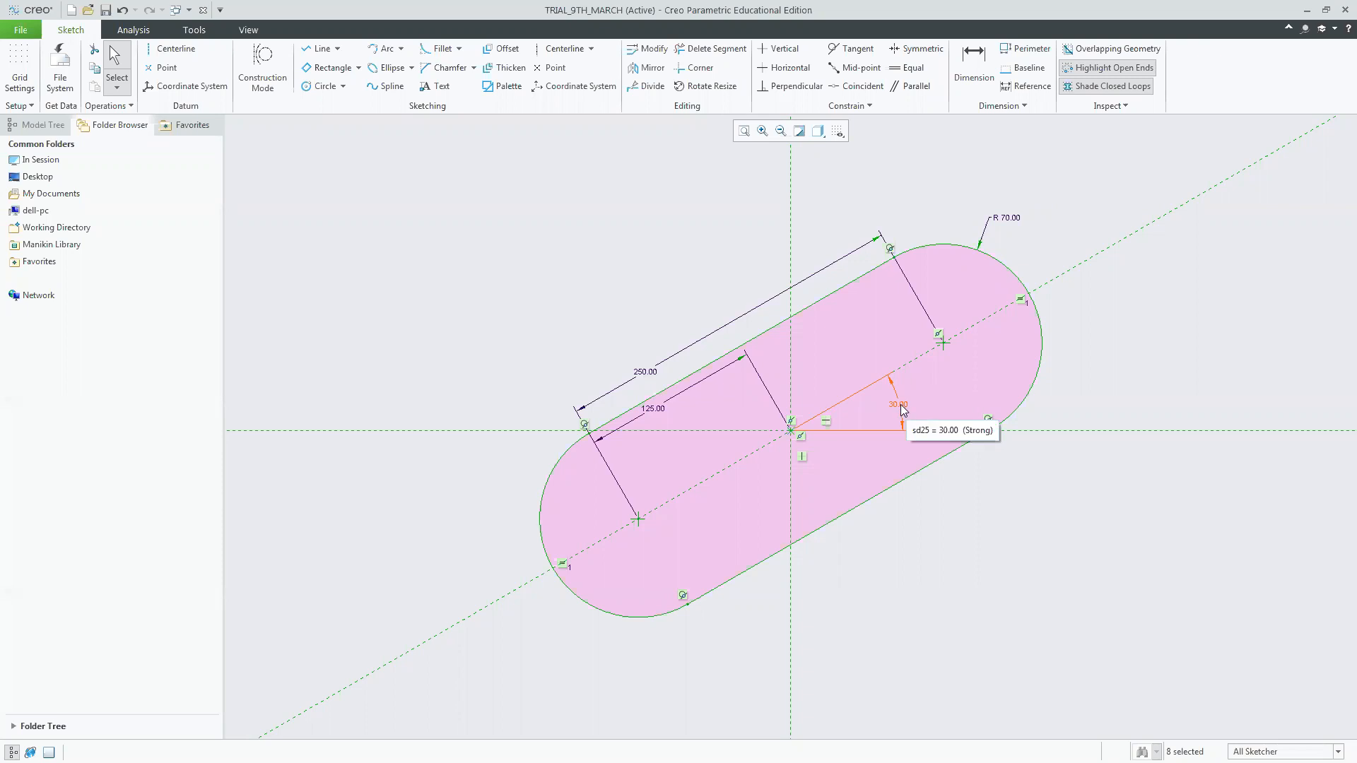
pyautogui.click(1152, 361)
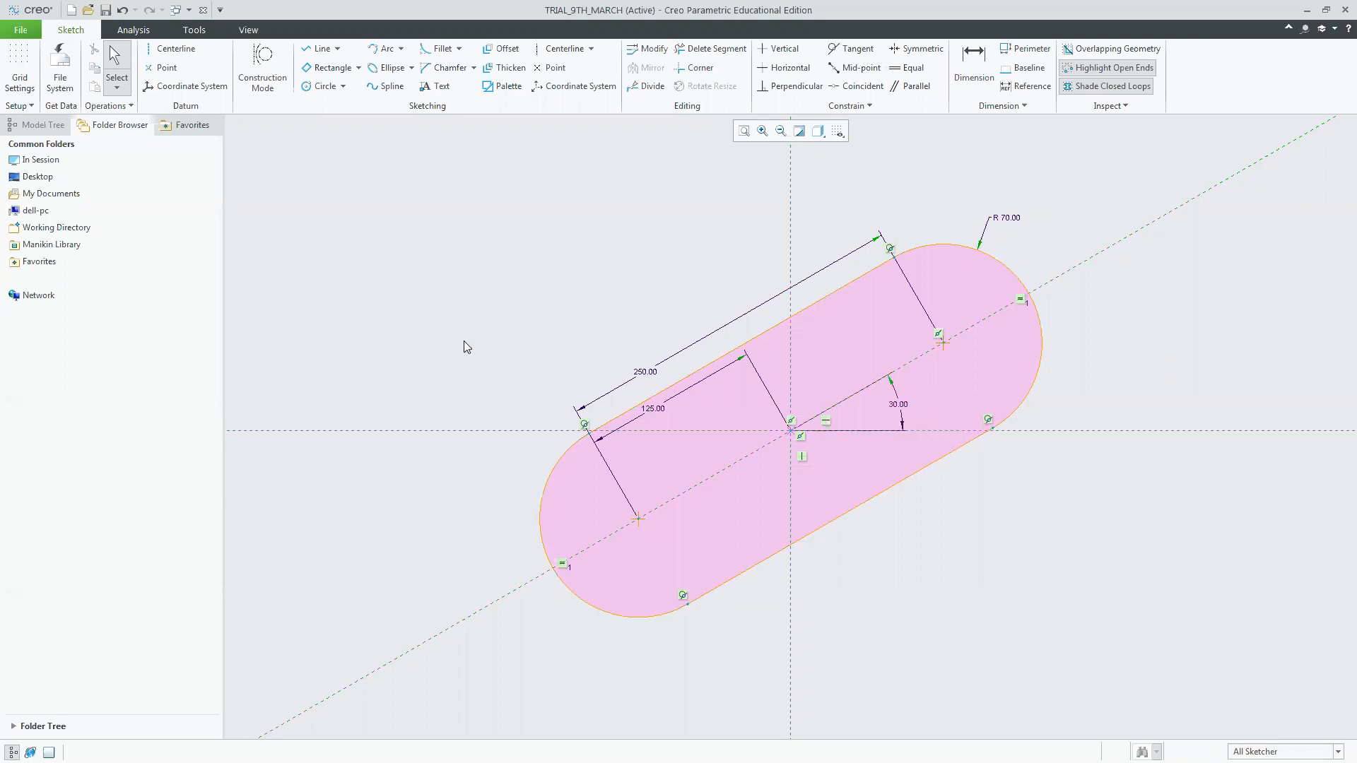
# Shrink the whole racetrack sketch with Rotate Resize using a scaling factor of 0.25.
pyautogui.moveTo(447, 168)
pyautogui.mouseDown()
pyautogui.moveTo(861, 531)
pyautogui.moveTo(1176, 656)
pyautogui.mouseUp()
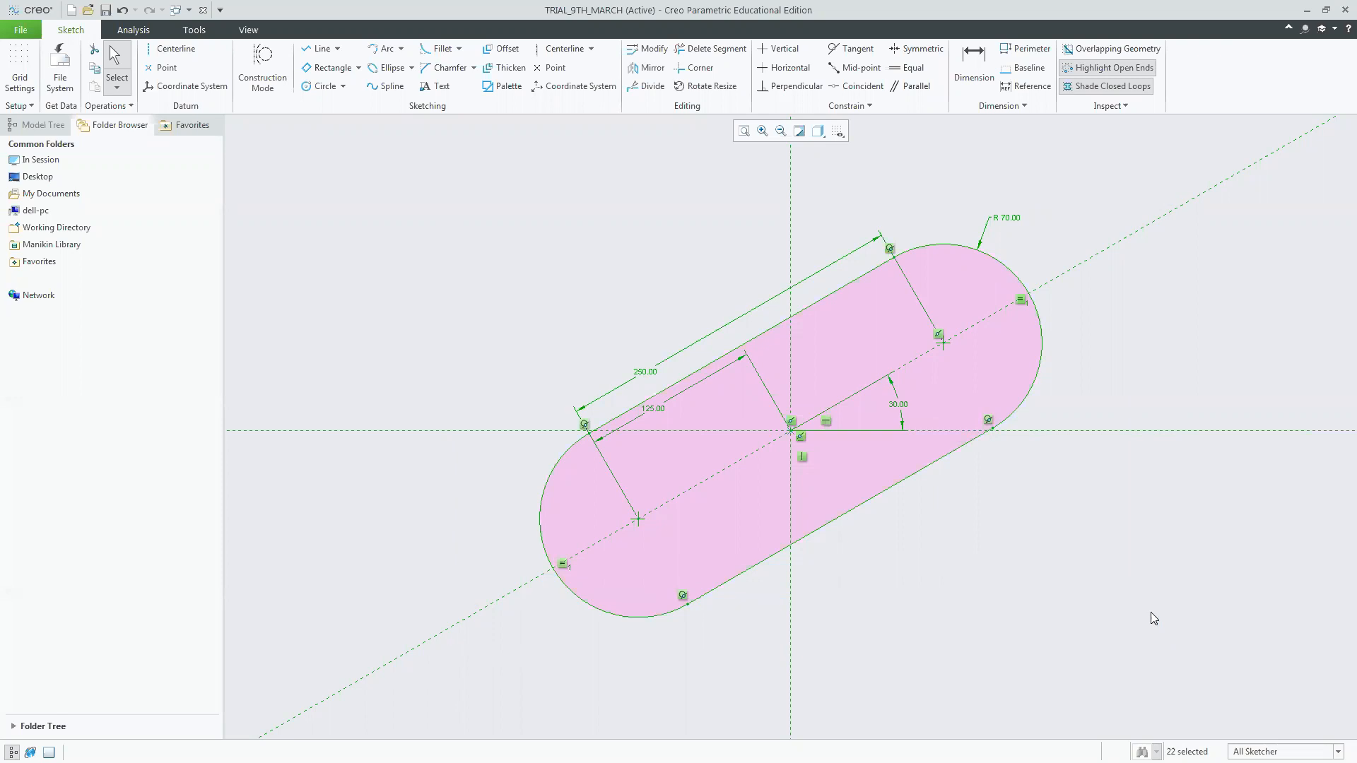
pyautogui.click(705, 86)
pyautogui.doubleClick(531, 73)
pyautogui.write('.25')
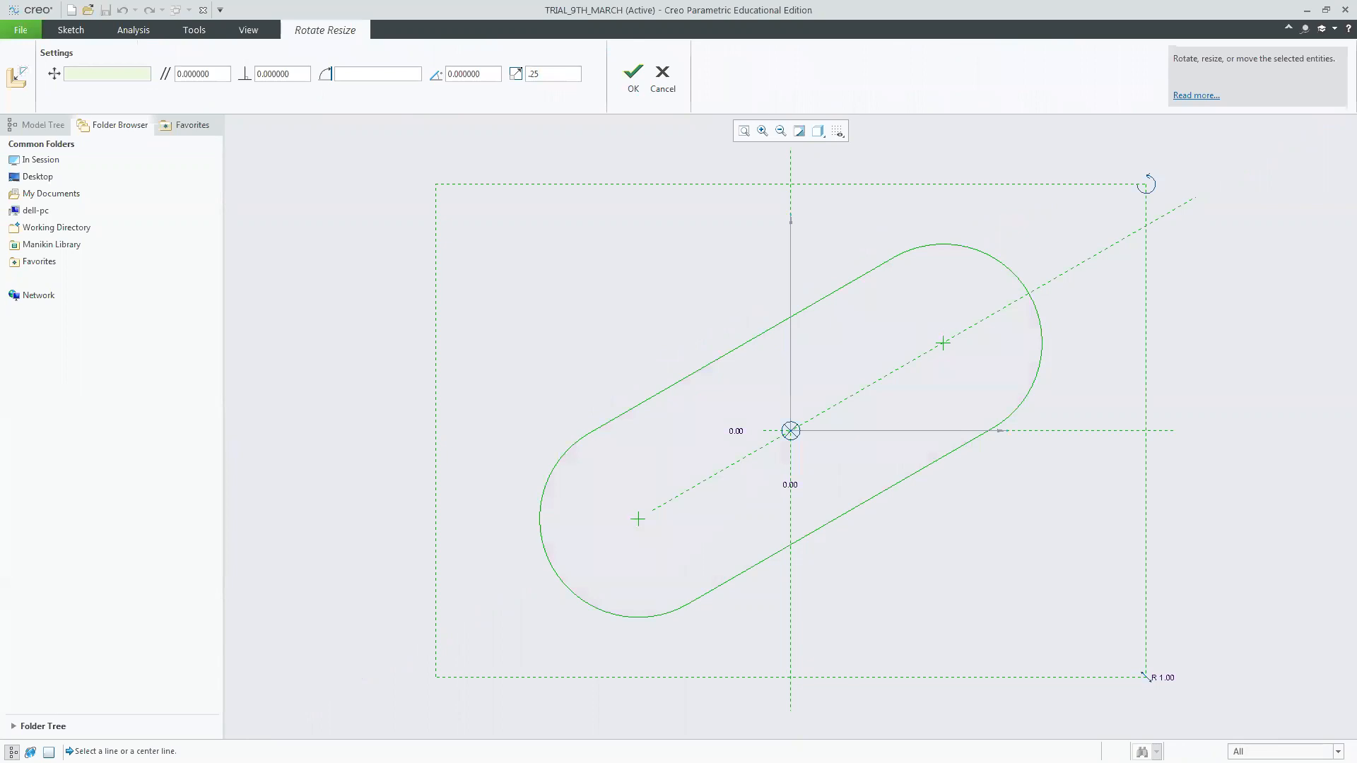
pyautogui.press('Return')
pyautogui.click(643, 77)
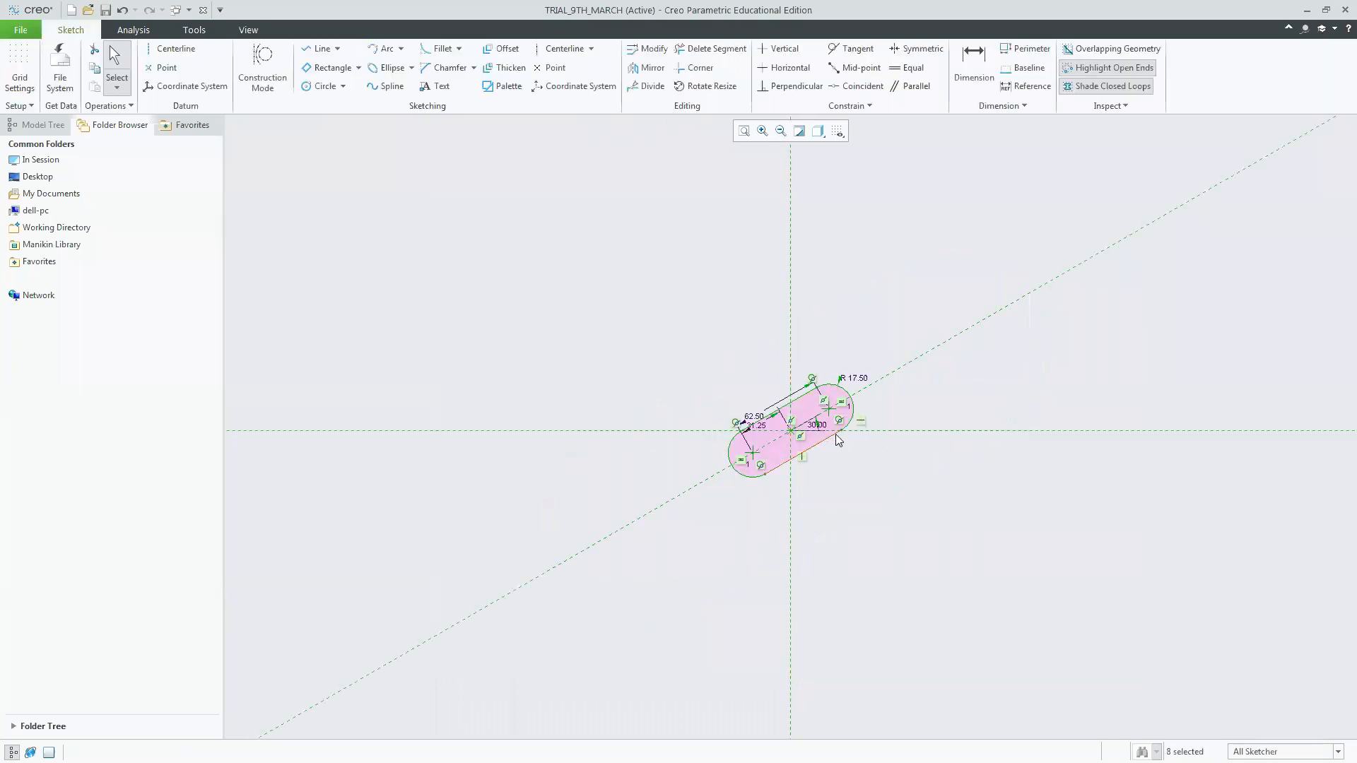
# Spread the two length dimensions, the radius and the angle dimension clear of the reduced racetrack.
pyautogui.scroll(3, 825, 403)
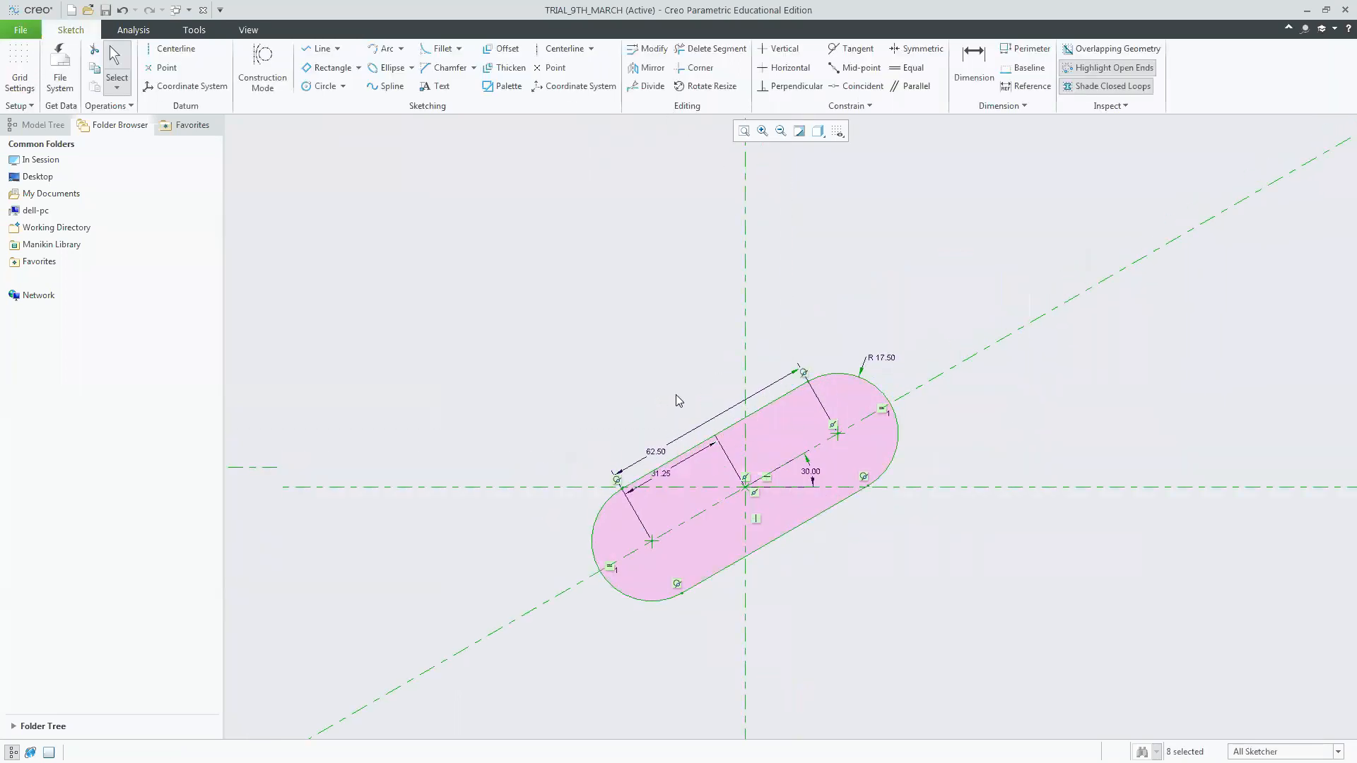
pyautogui.moveTo(664, 452); pyautogui.dragTo(602, 356)
pyautogui.moveTo(659, 469); pyautogui.dragTo(623, 417, button='middle')
pyautogui.moveTo(624, 417); pyautogui.dragTo(593, 373)
pyautogui.moveTo(848, 291); pyautogui.dragTo(868, 275)
pyautogui.moveTo(804, 411); pyautogui.dragTo(838, 406)
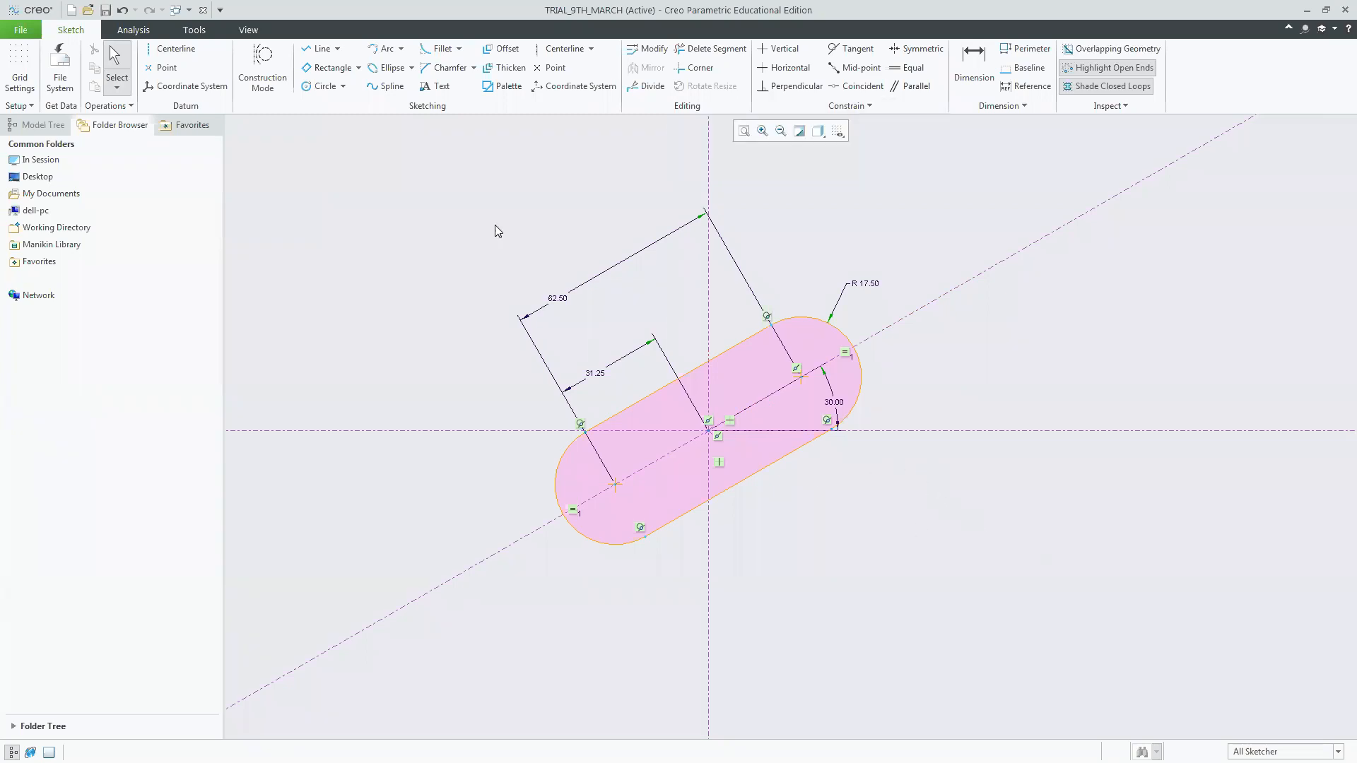
# Select the entire racetrack sketch and delete it to clear the sketching area.
pyautogui.moveTo(443, 195); pyautogui.dragTo(1049, 639)
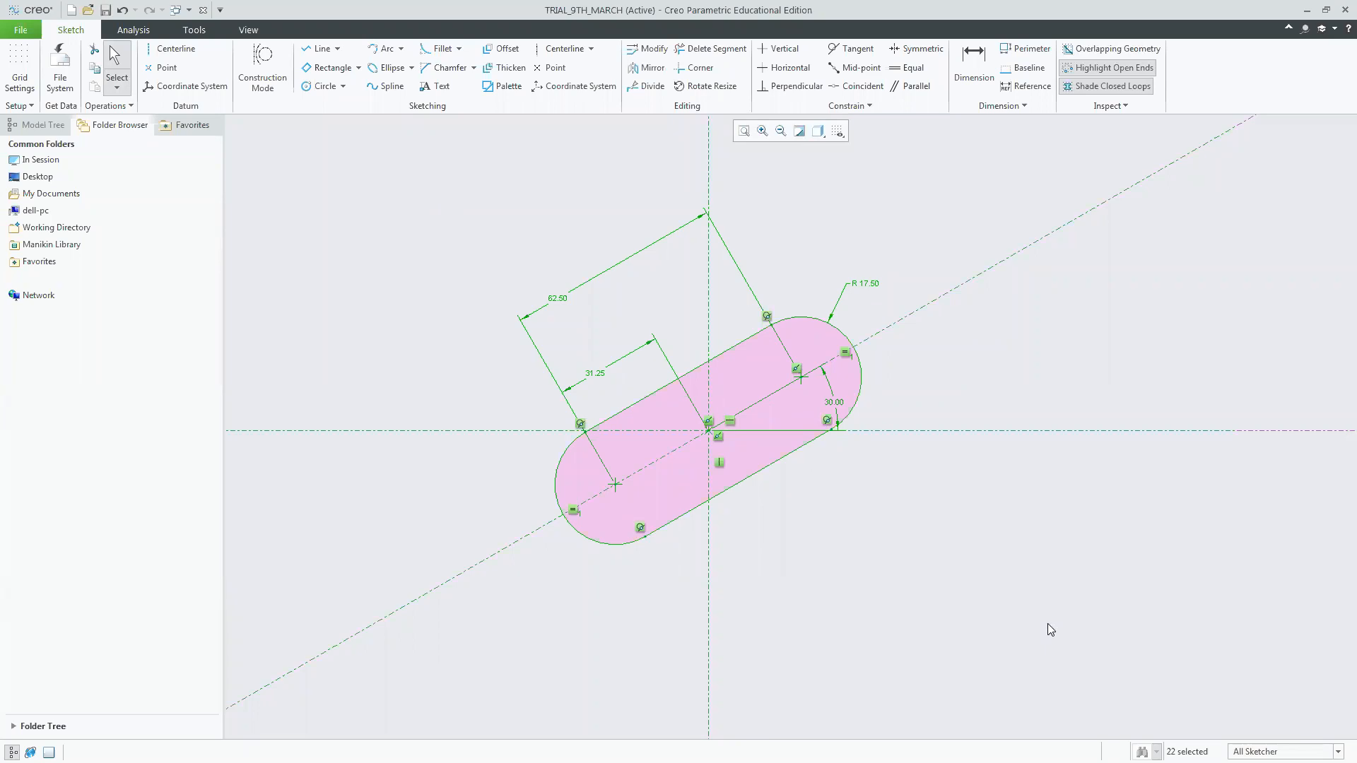
pyautogui.click(1010, 590)
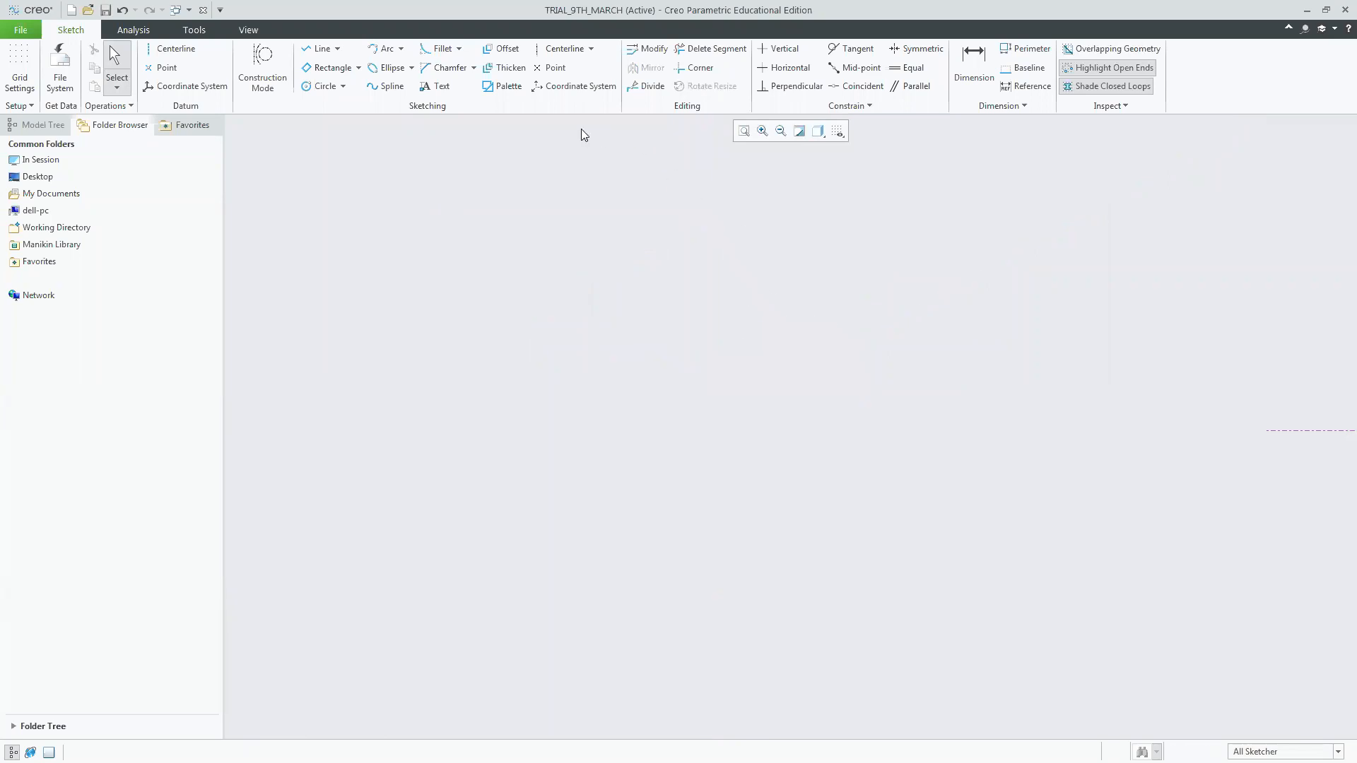
# Examine the hexagon drawing SKETCH-EX-2 in the laboratory exercises PDF in Chrome, and return to Creo with the Sketcher Palette closed.
pyautogui.click(507, 90)
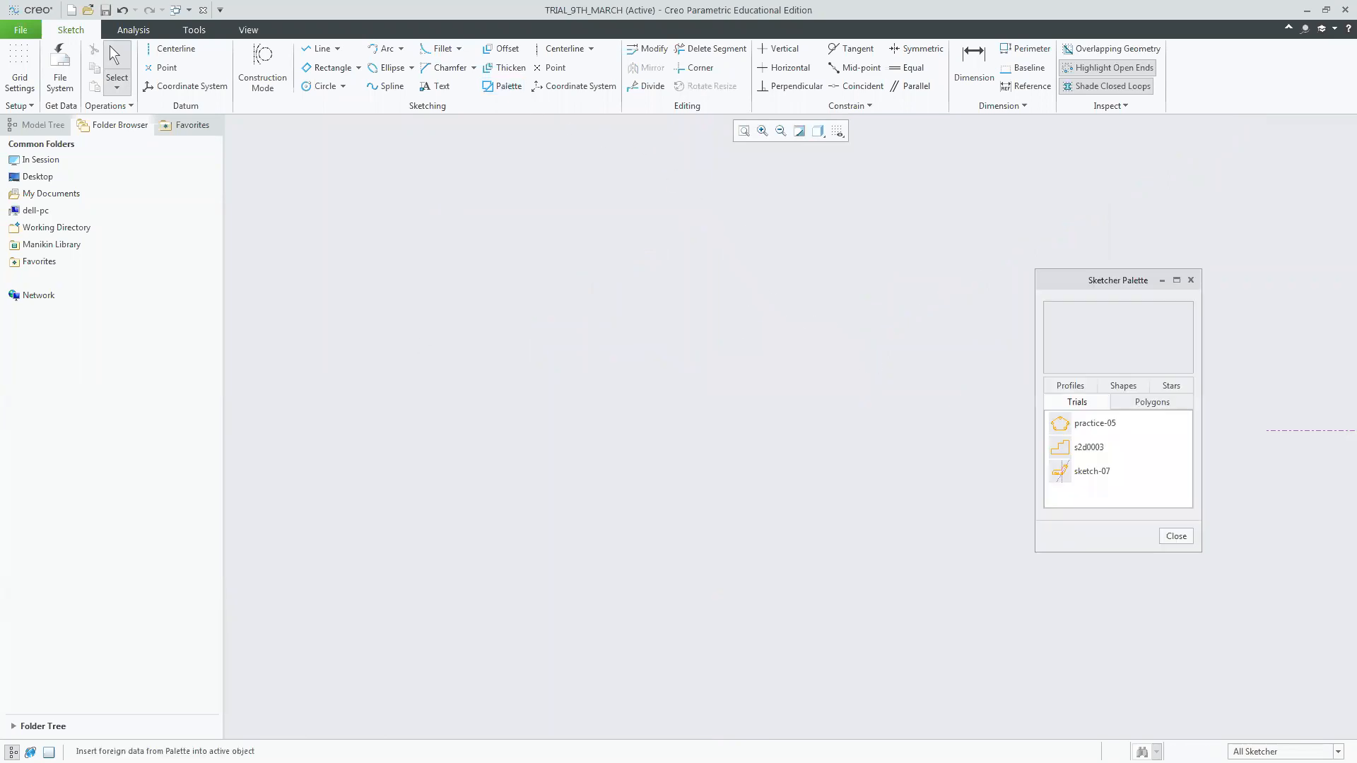
pyautogui.hotkey('alt', 'Tab')
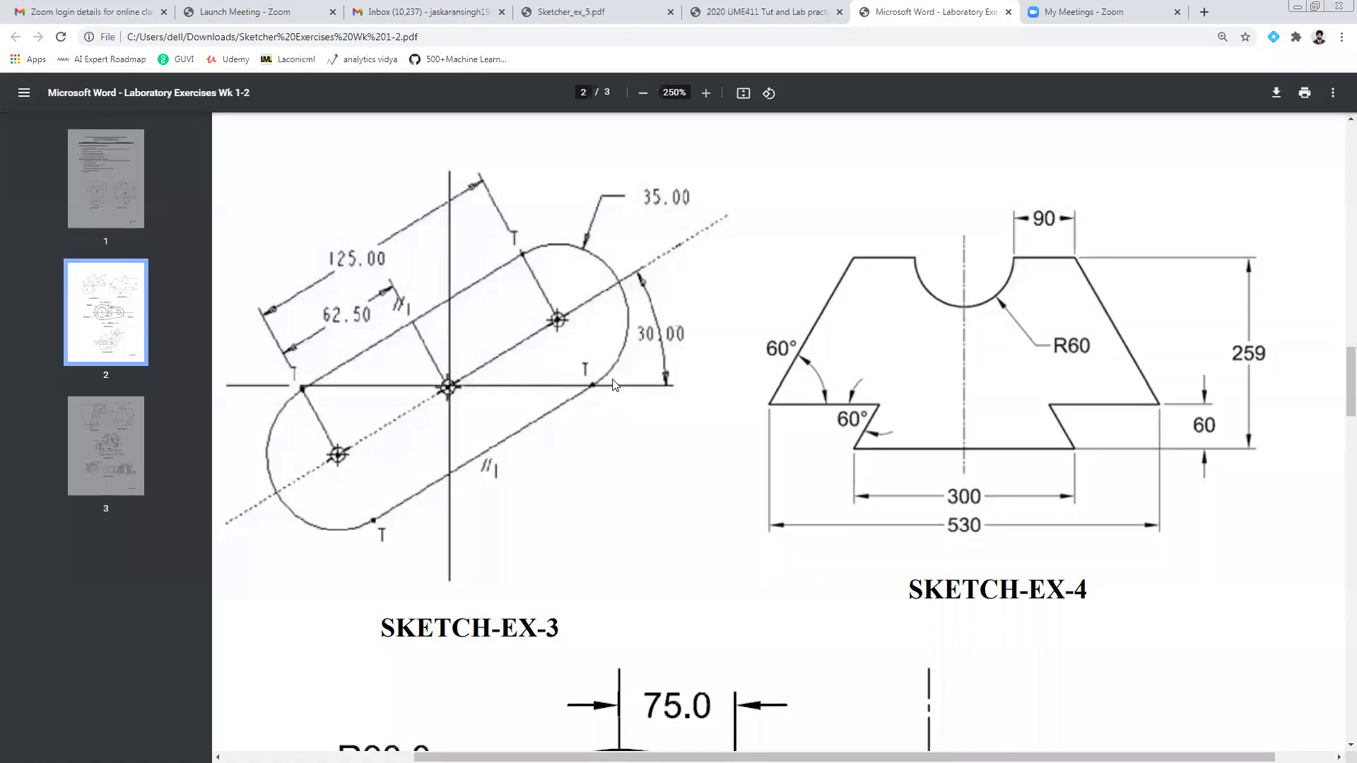
pyautogui.scroll(10, 605, 303)
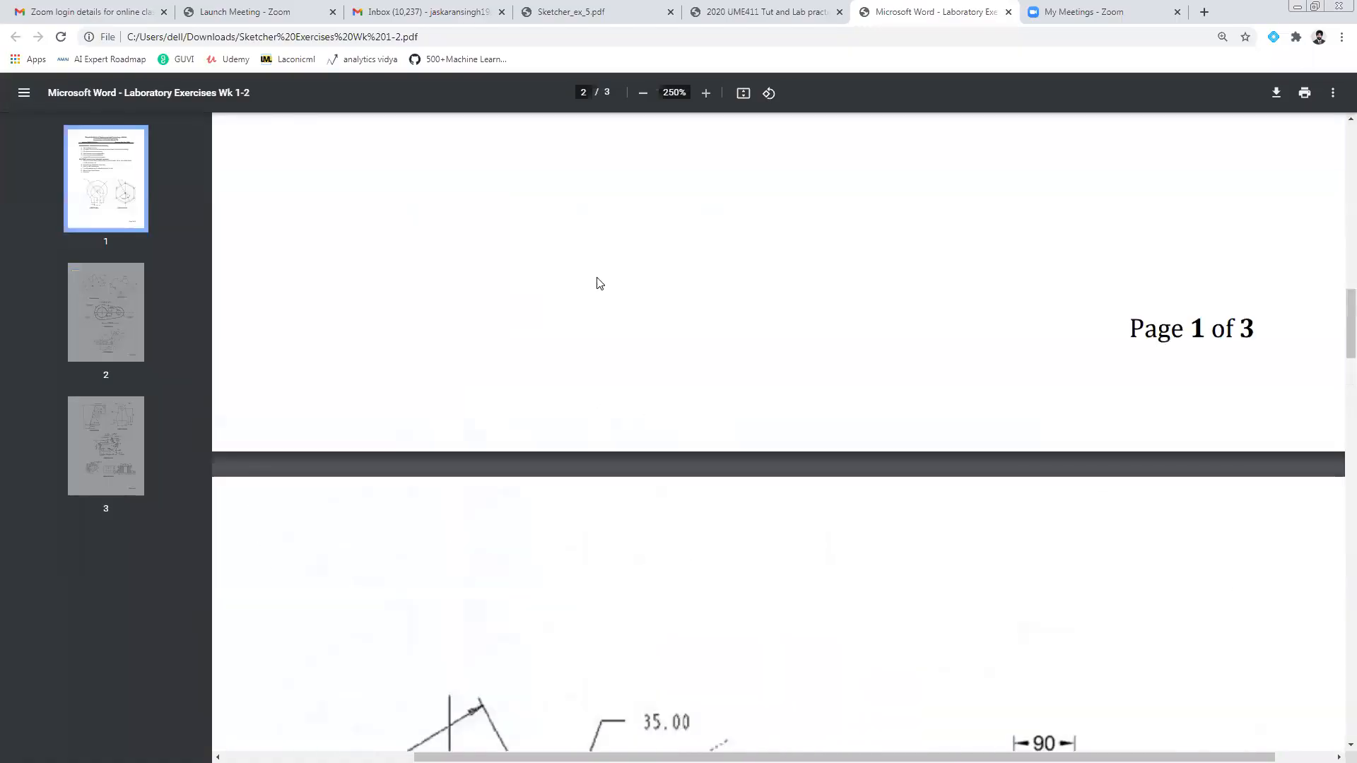
pyautogui.scroll(5, 606, 289)
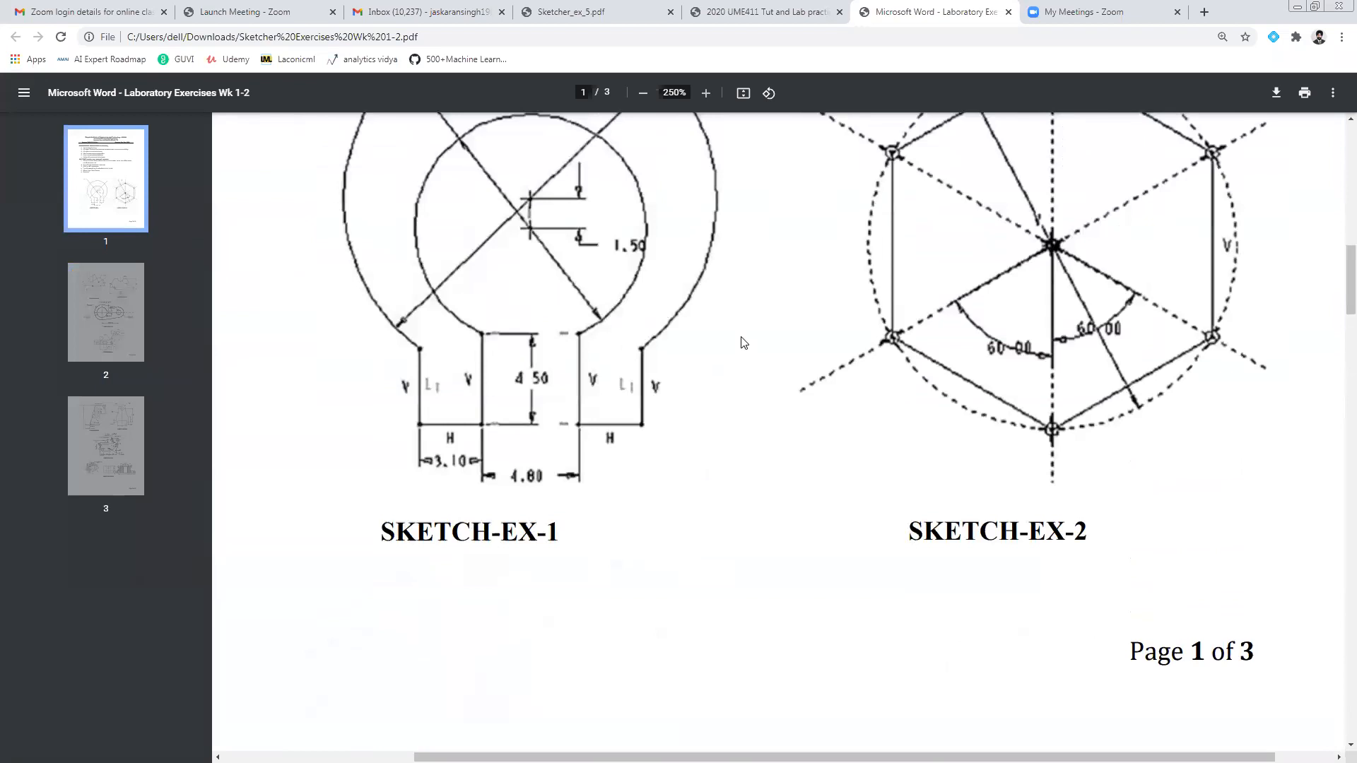
pyautogui.scroll(1, 998, 576)
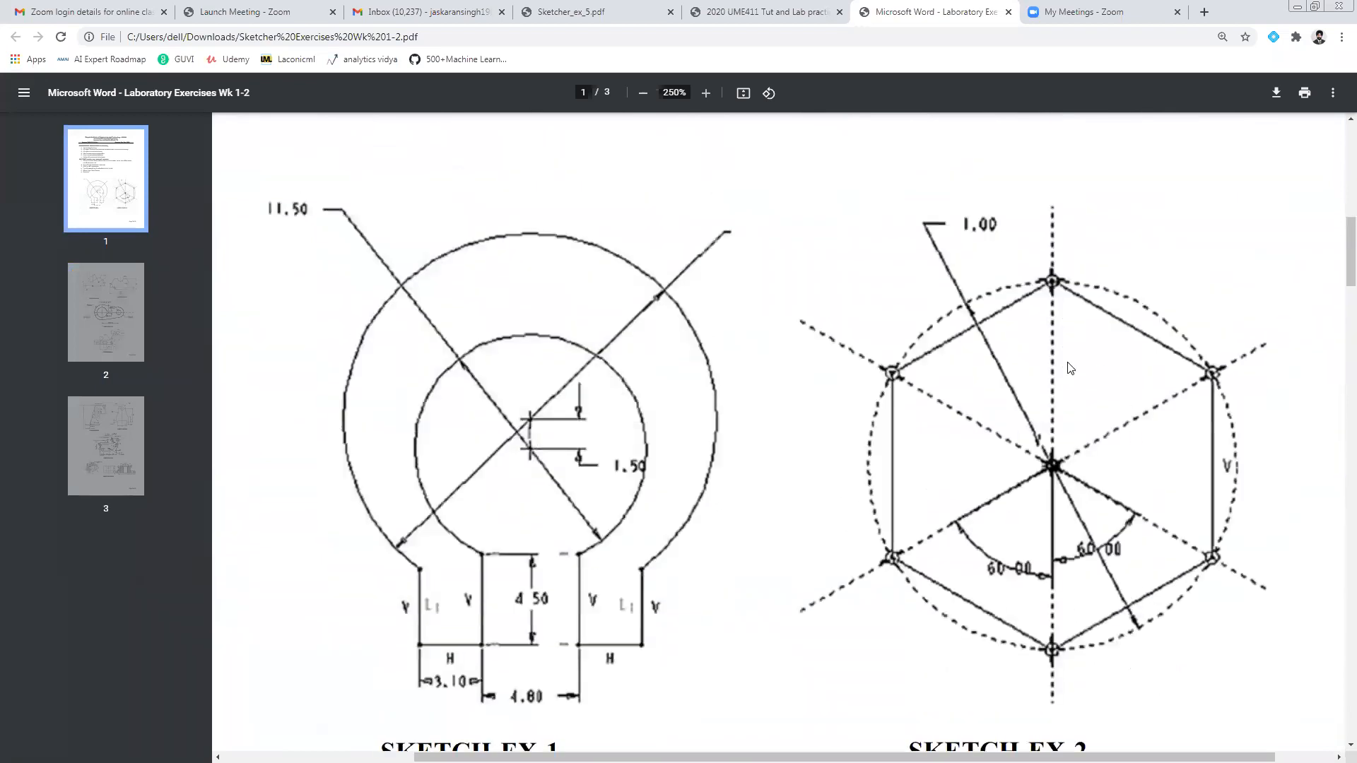
pyautogui.hotkey('alt', 'Tab')
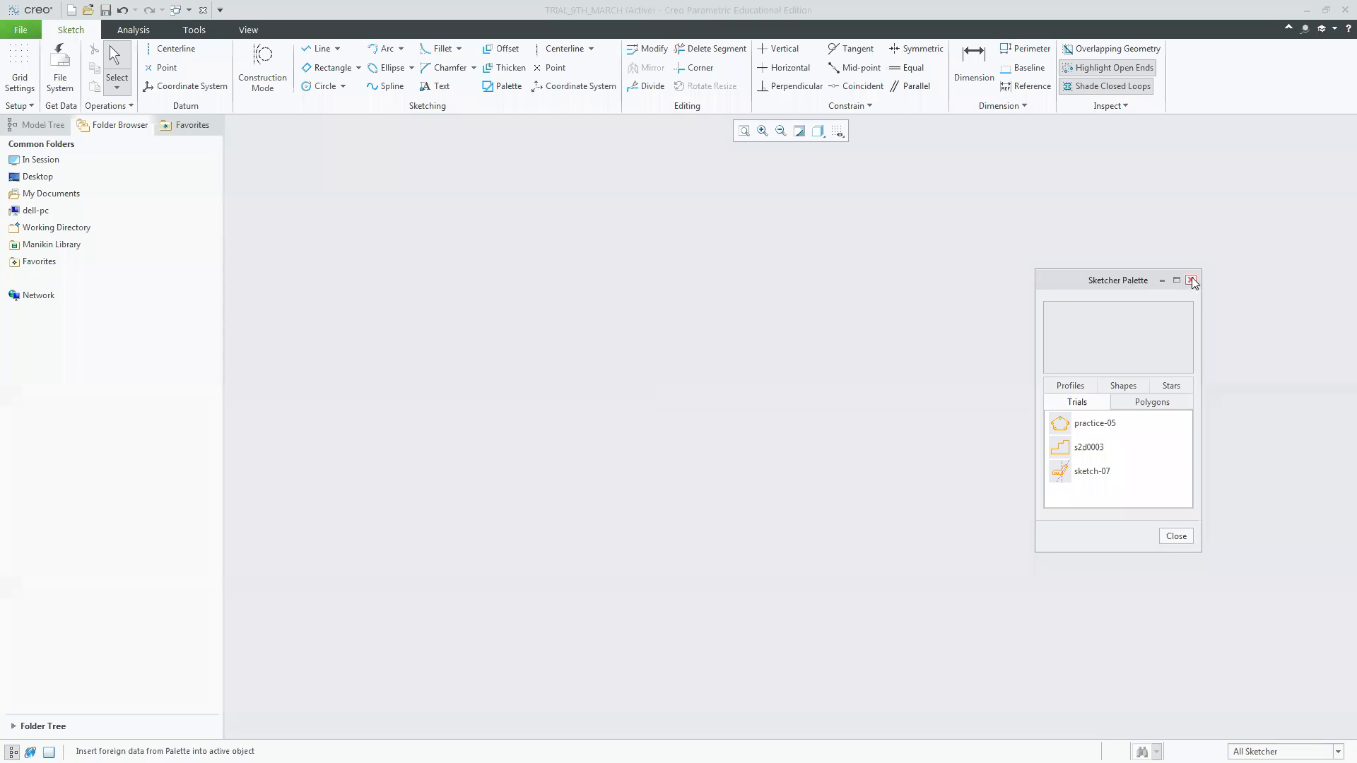
pyautogui.click(1191, 280)
pyautogui.hotkey('alt', 'Tab')
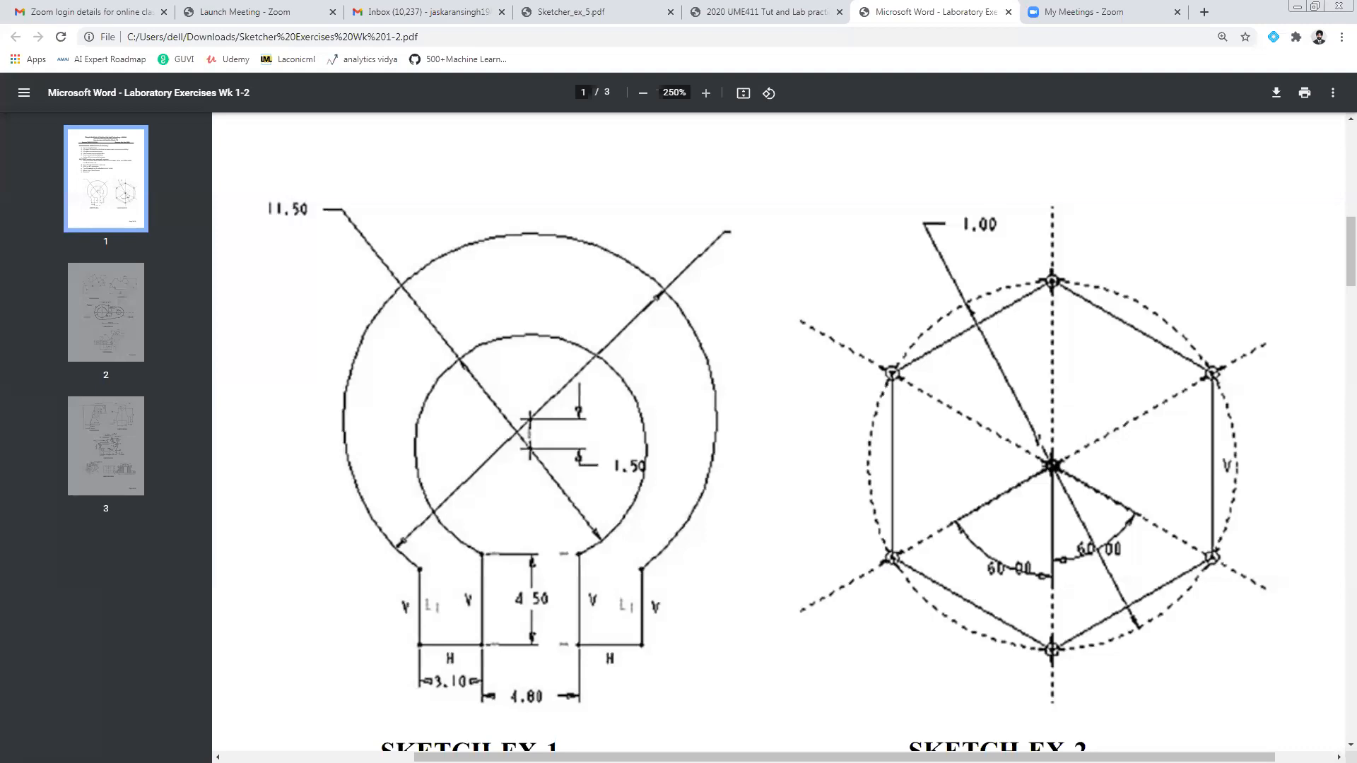
pyautogui.hotkey('alt', 'Tab')
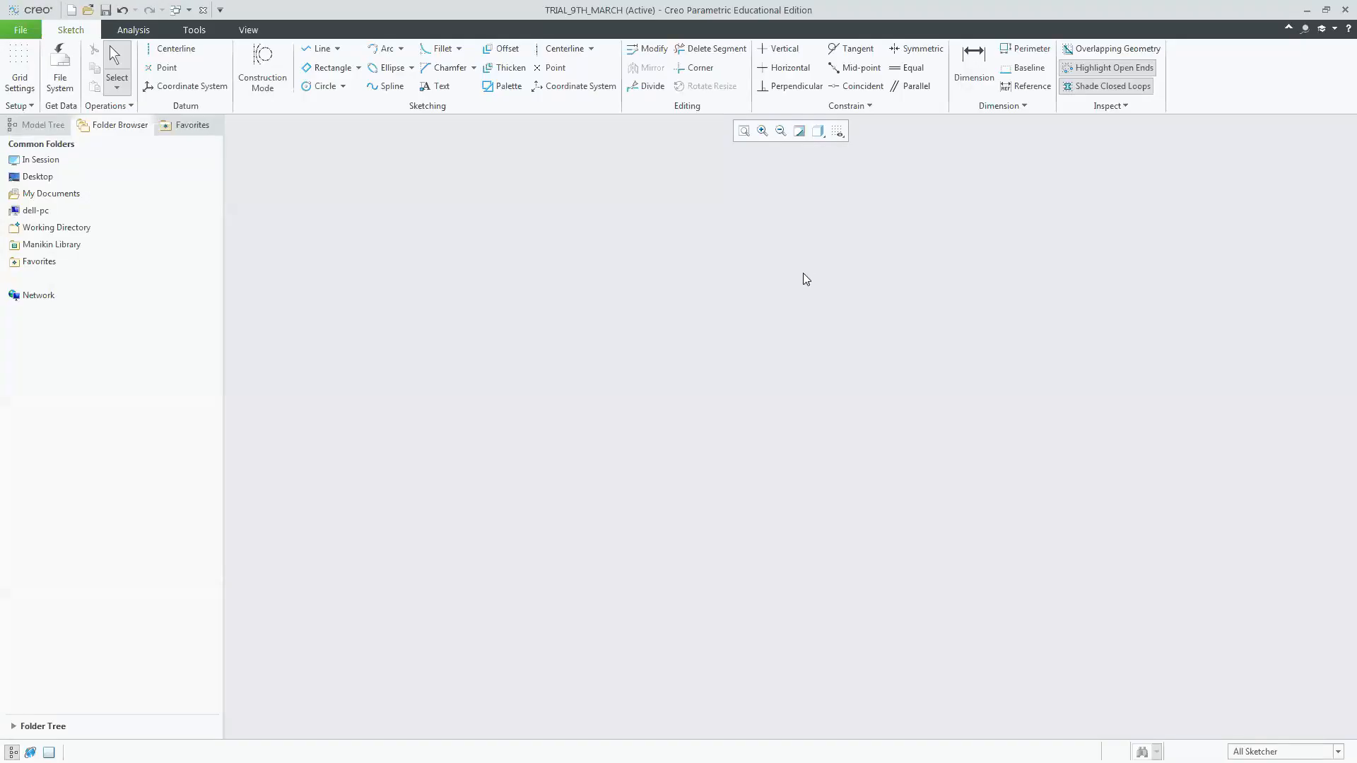
# Sketch a closed irregular hexagon from six lines, about 96 wide, with two vertical sides about 49 and 53 long.
pyautogui.click(319, 49)
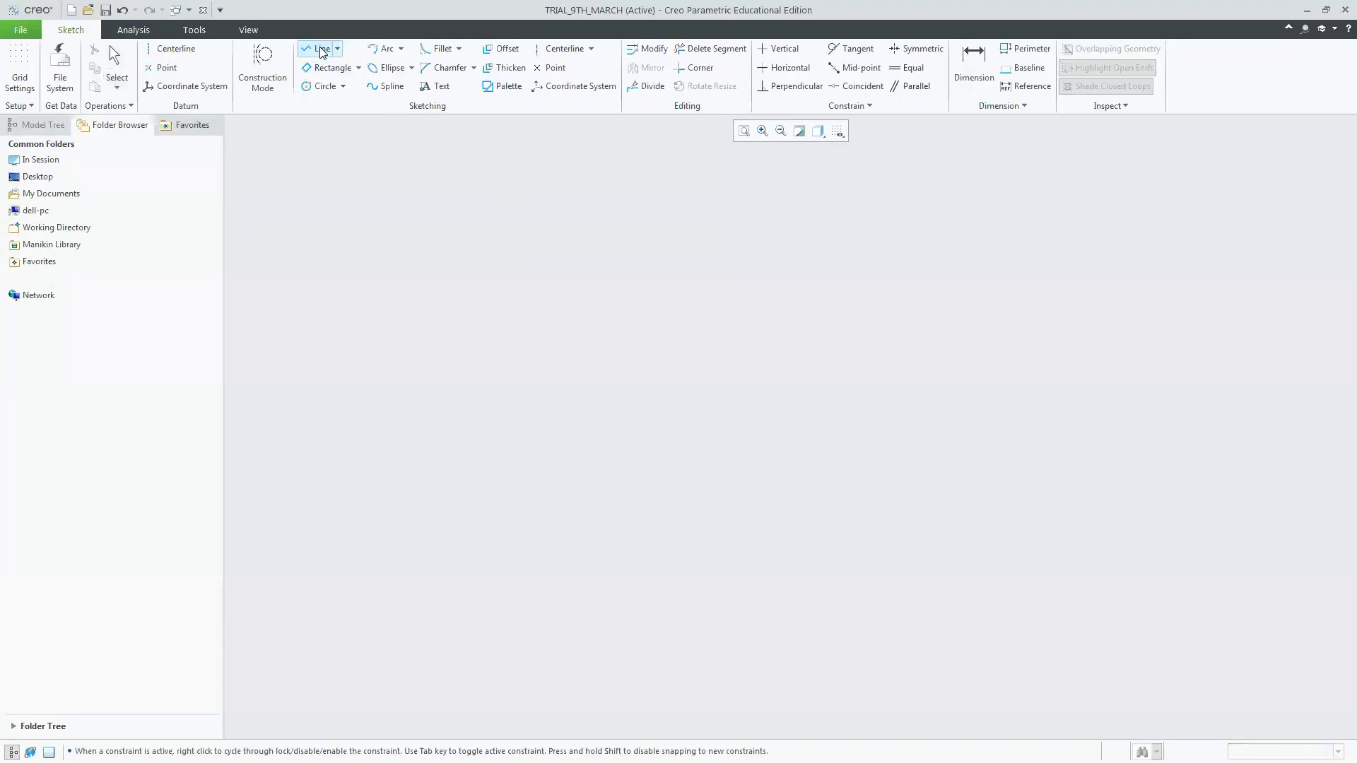
pyautogui.click(729, 257)
pyautogui.click(567, 333)
pyautogui.click(567, 503)
pyautogui.click(689, 604)
pyautogui.click(897, 534)
pyautogui.click(896, 351)
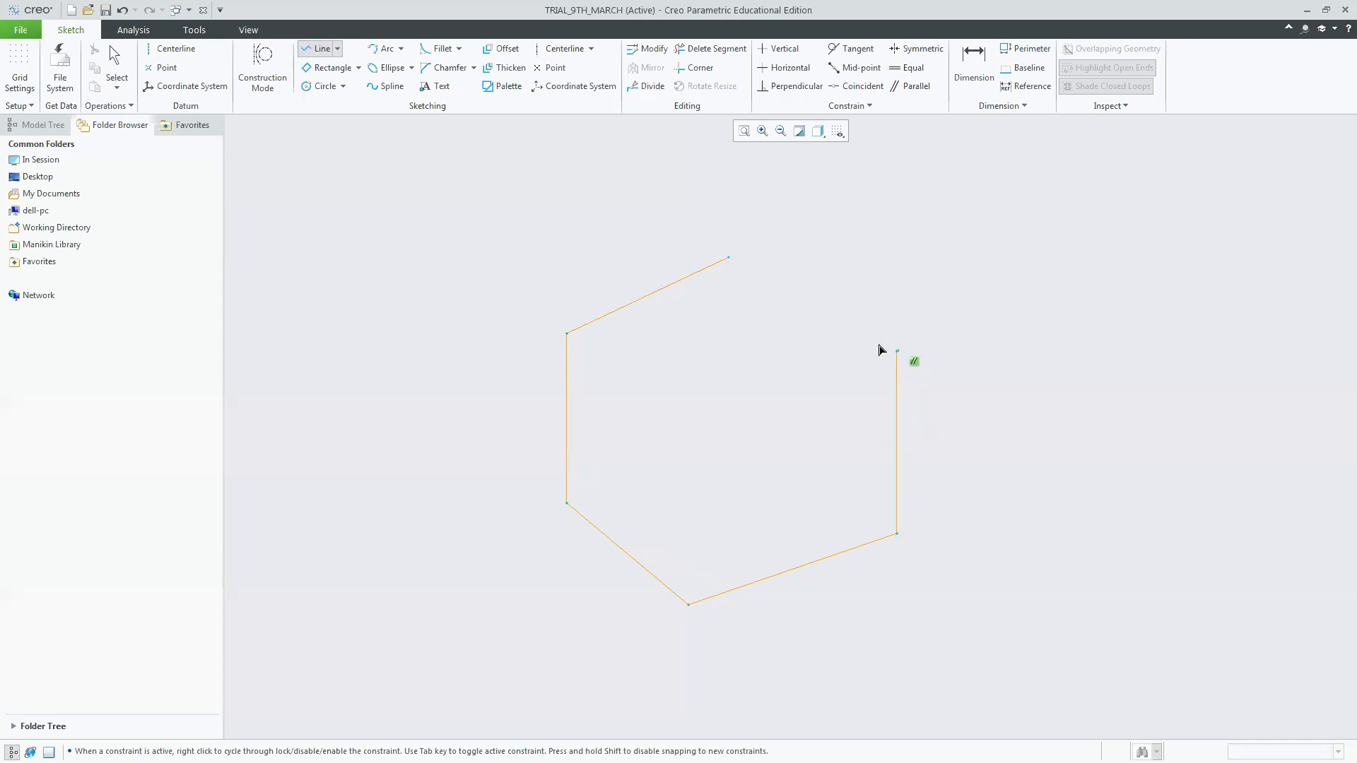
pyautogui.click(728, 257)
pyautogui.middleClick(1125, 434)
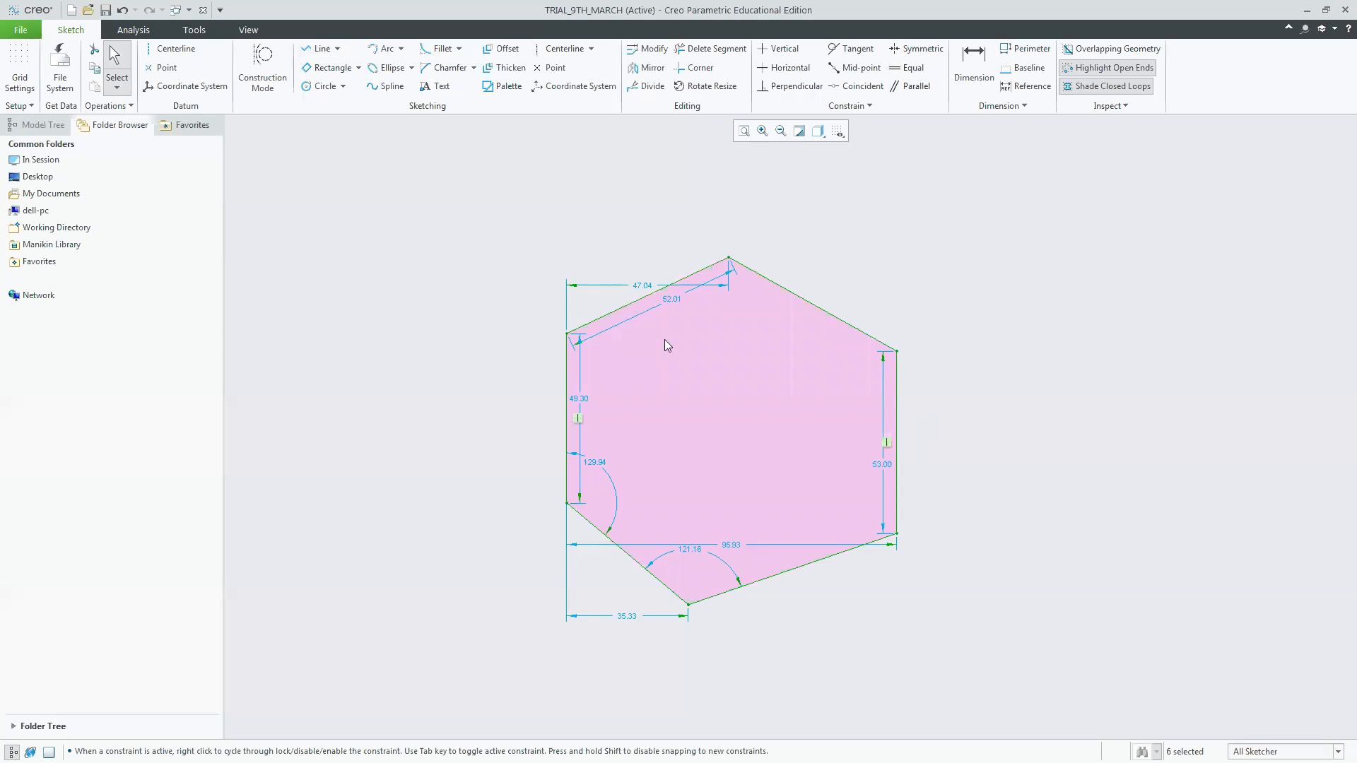
# Constrain all six sides of the hexagon to equal length.
pyautogui.click(908, 68)
pyautogui.click(633, 308)
pyautogui.click(567, 417)
pyautogui.click(633, 564)
pyautogui.click(881, 473)
pyautogui.click(843, 333)
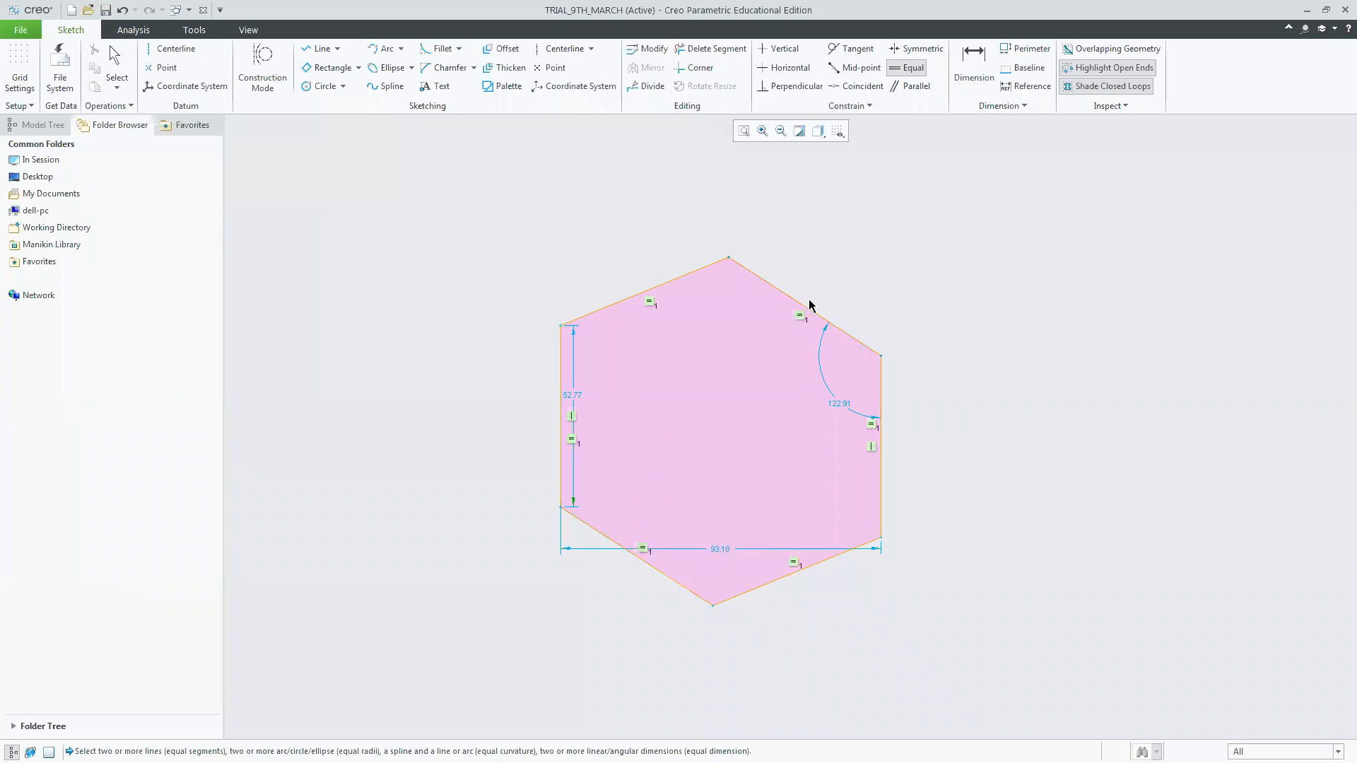
pyautogui.middleClick(1029, 327)
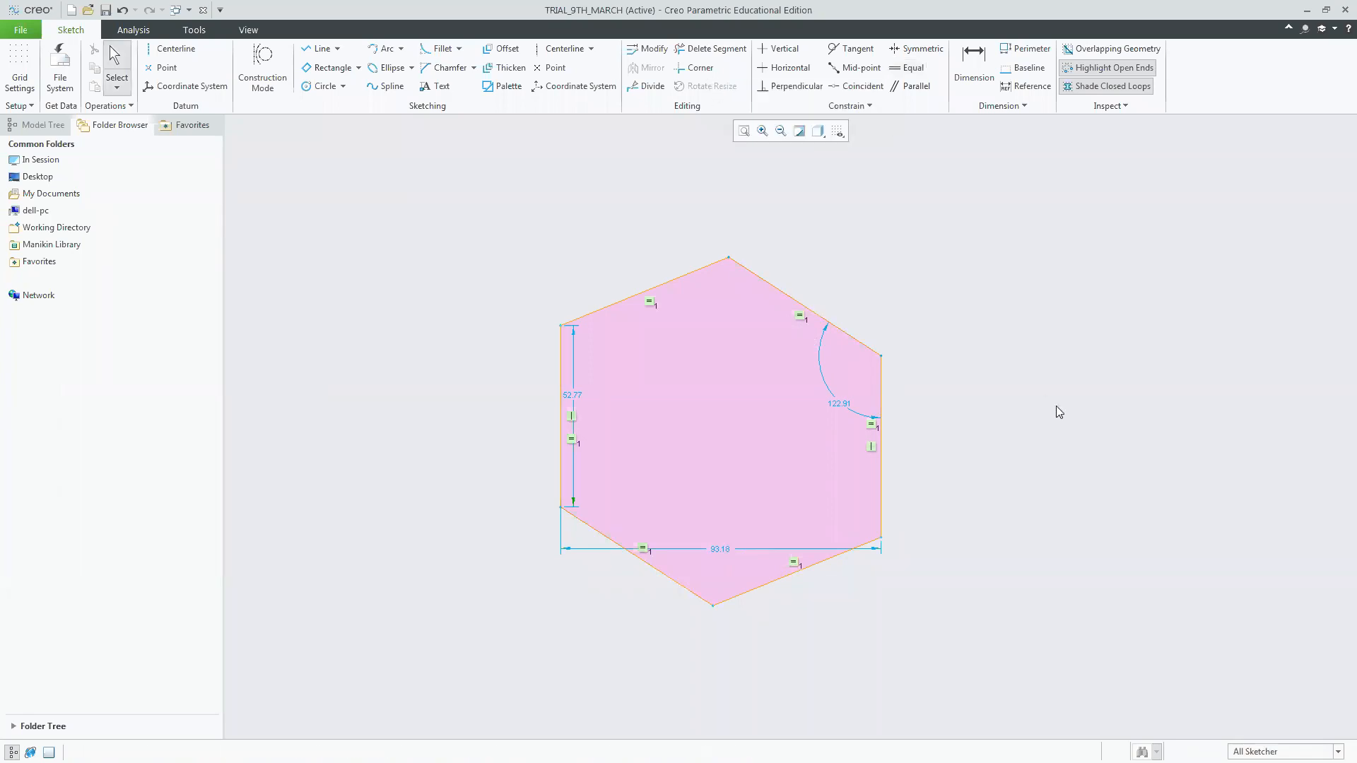
# Dimension the vertical distance between the hexagon's top and bottom vertices and move the side length and overall width dimensions outside the shape.
pyautogui.click(987, 83)
pyautogui.click(726, 260)
pyautogui.click(714, 606)
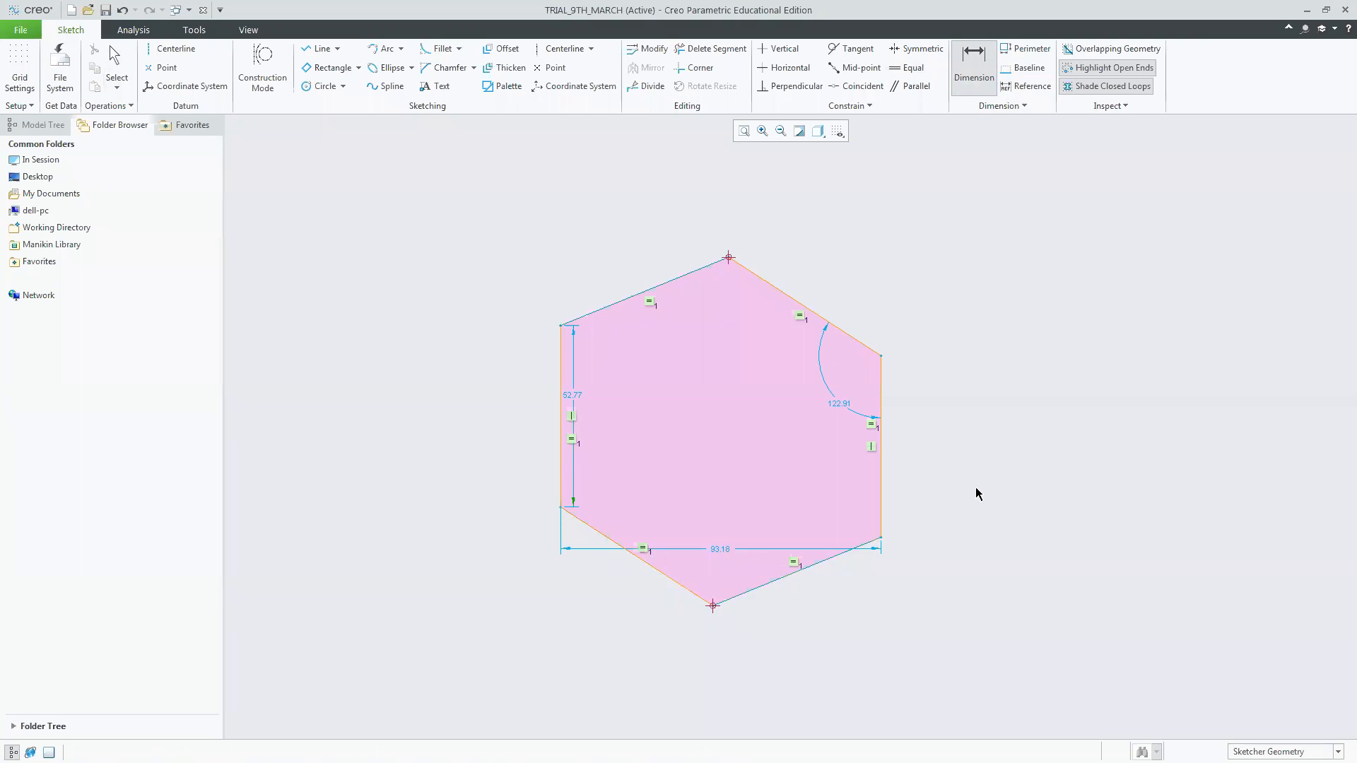
pyautogui.middleClick(1036, 449)
pyautogui.press('Return')
pyautogui.middleClick(1104, 476)
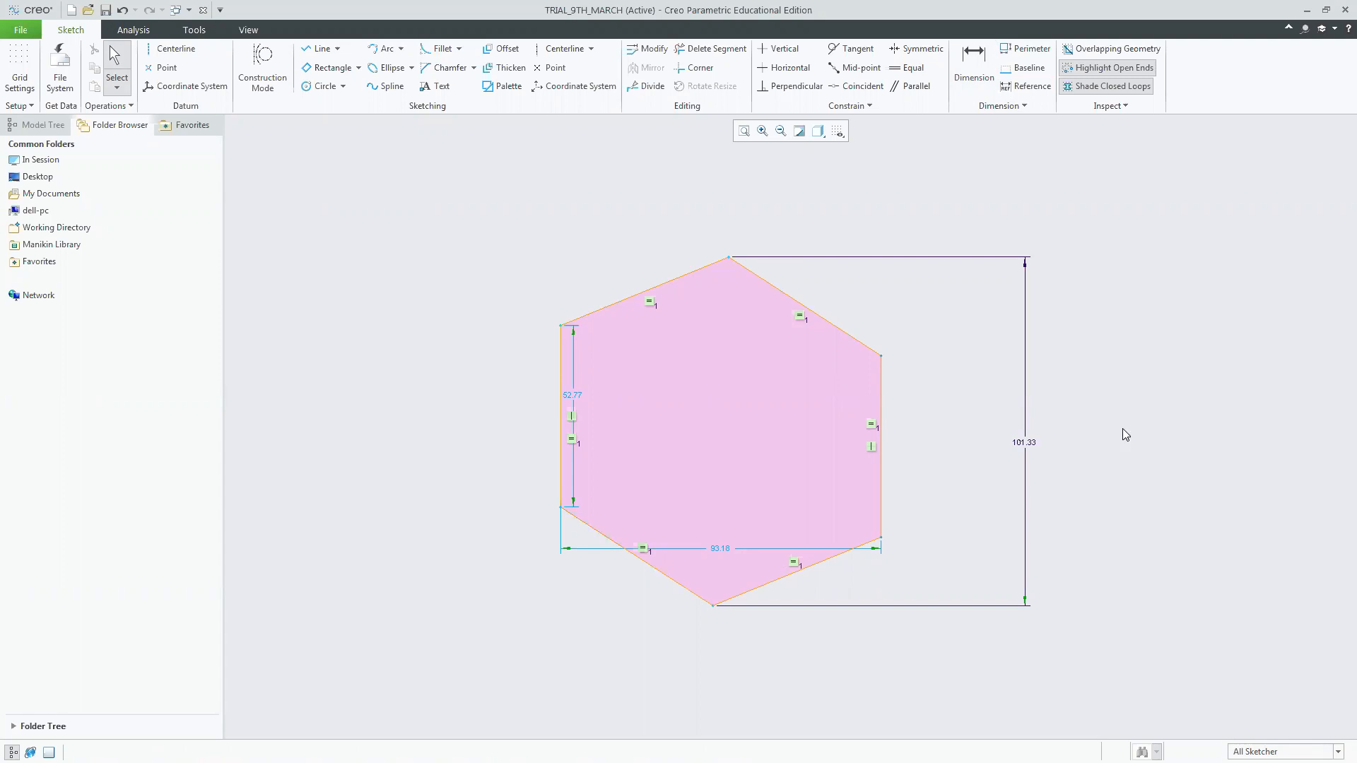
pyautogui.moveTo(578, 401); pyautogui.dragTo(481, 397)
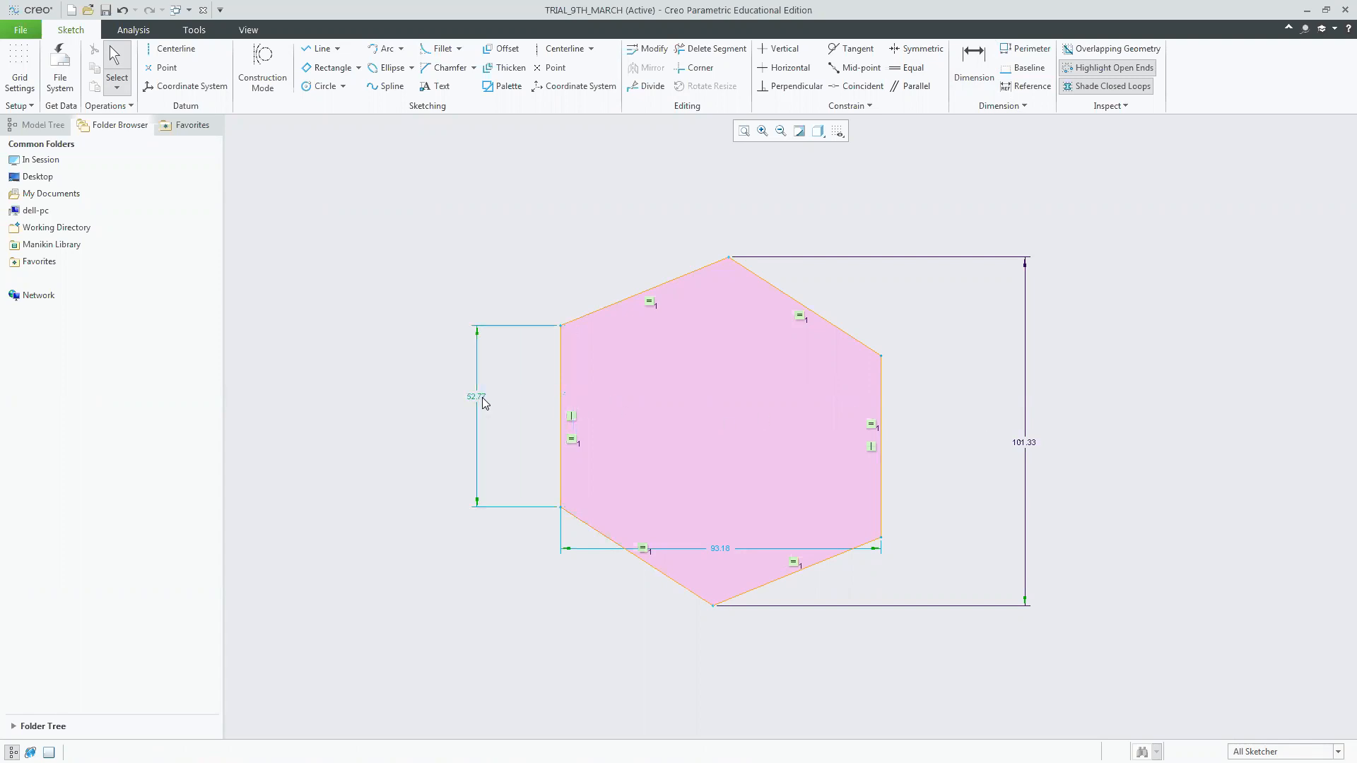
pyautogui.moveTo(729, 561); pyautogui.dragTo(728, 675)
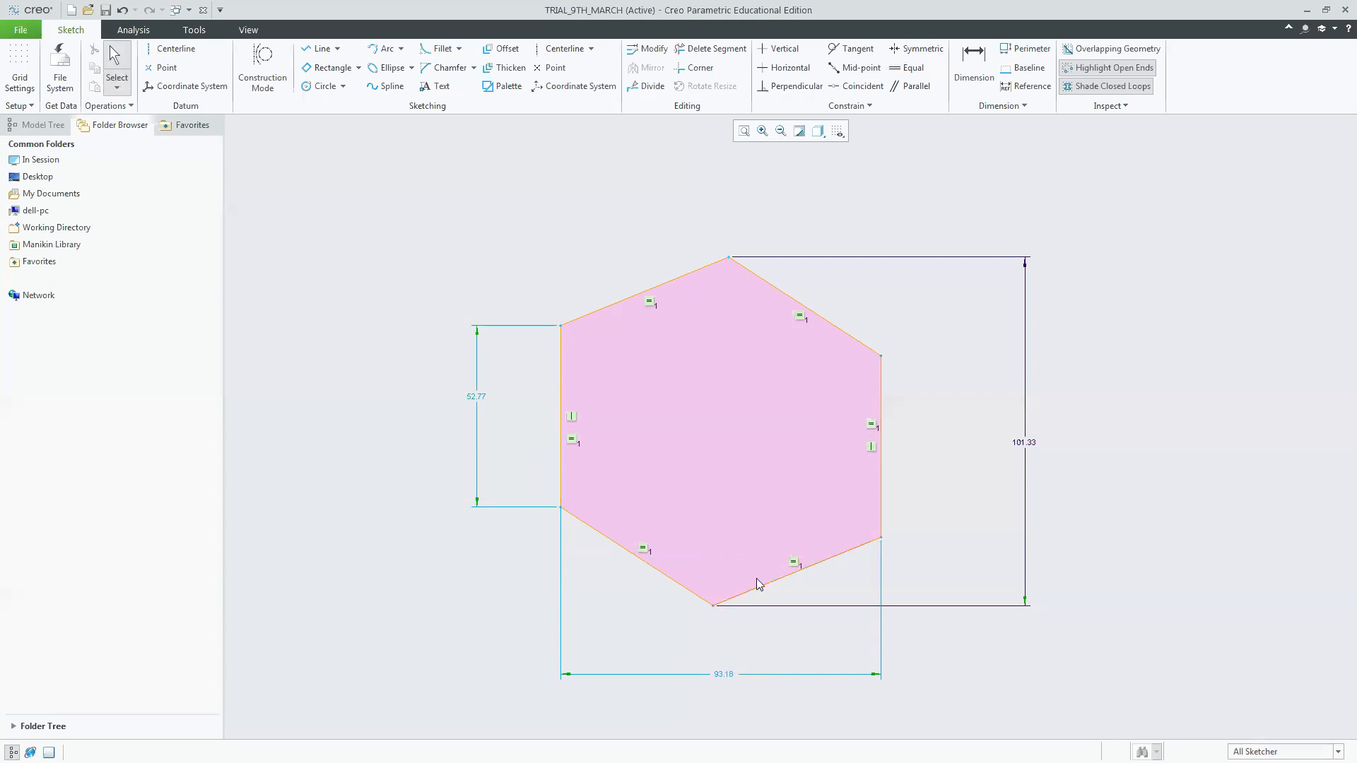
# Change the hexagon's overall width to 84.65 through Modify with Regenerate enabled.
pyautogui.click(727, 676)
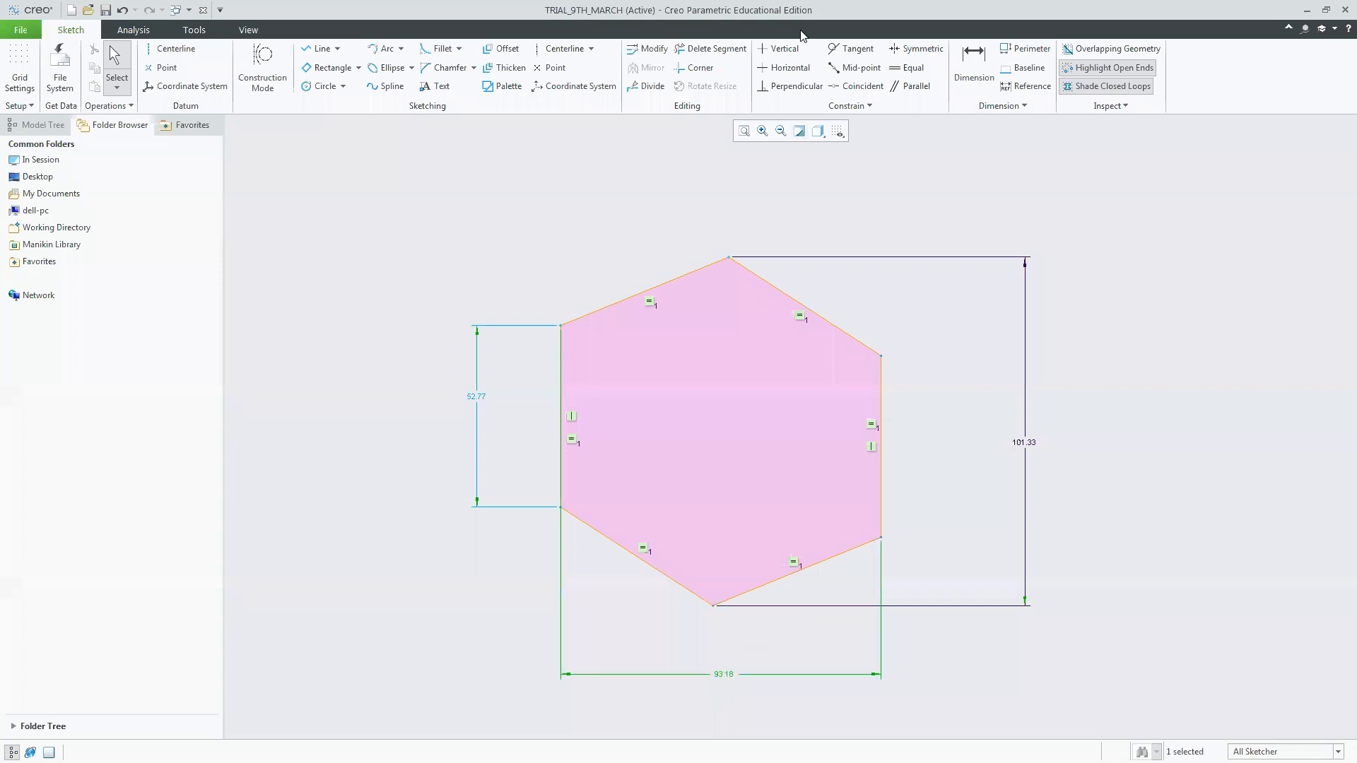
pyautogui.click(646, 49)
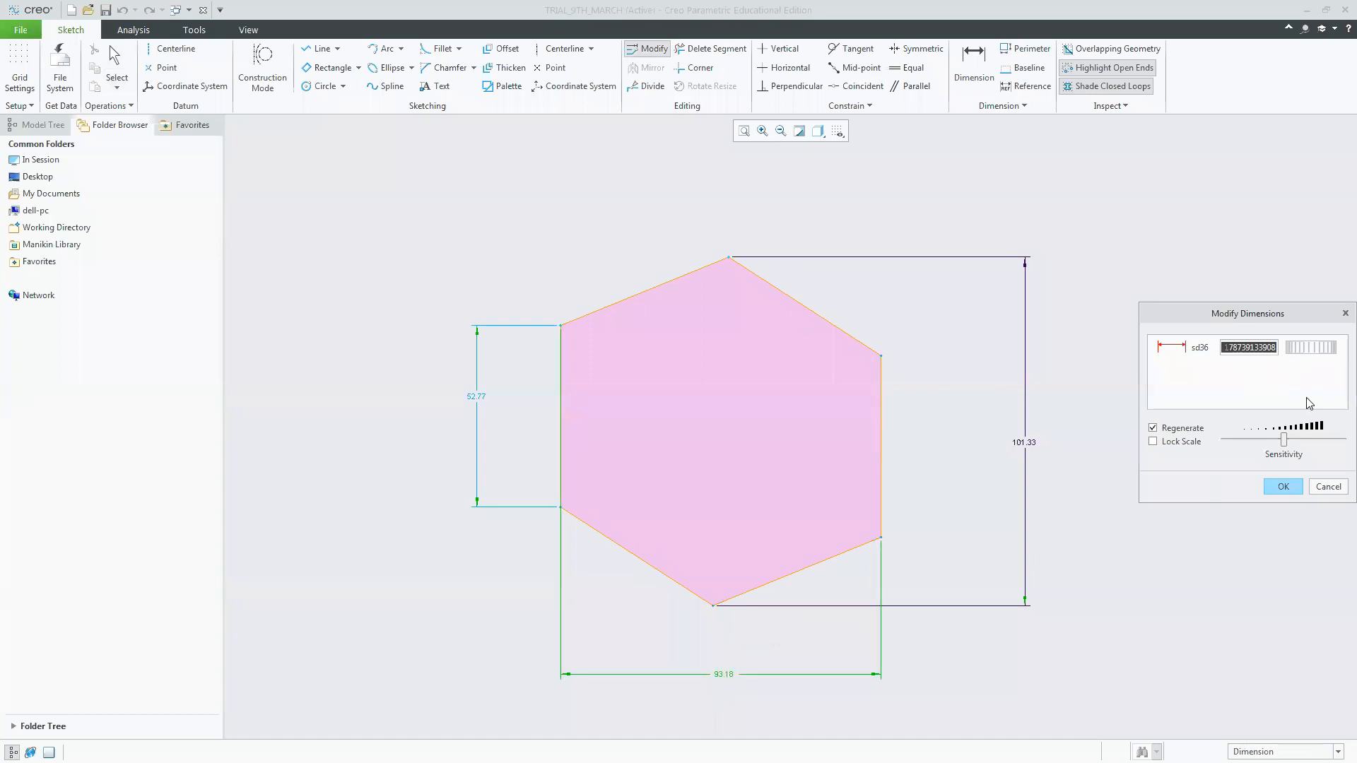
pyautogui.click(1252, 347)
pyautogui.press('Home')
pyautogui.moveTo(1300, 346)
pyautogui.mouseDown()
pyautogui.moveTo(1332, 341)
pyautogui.moveTo(1217, 243)
pyautogui.moveTo(1244, 270)
pyautogui.moveTo(1260, 262)
pyautogui.mouseUp()
pyautogui.click(744, 130)
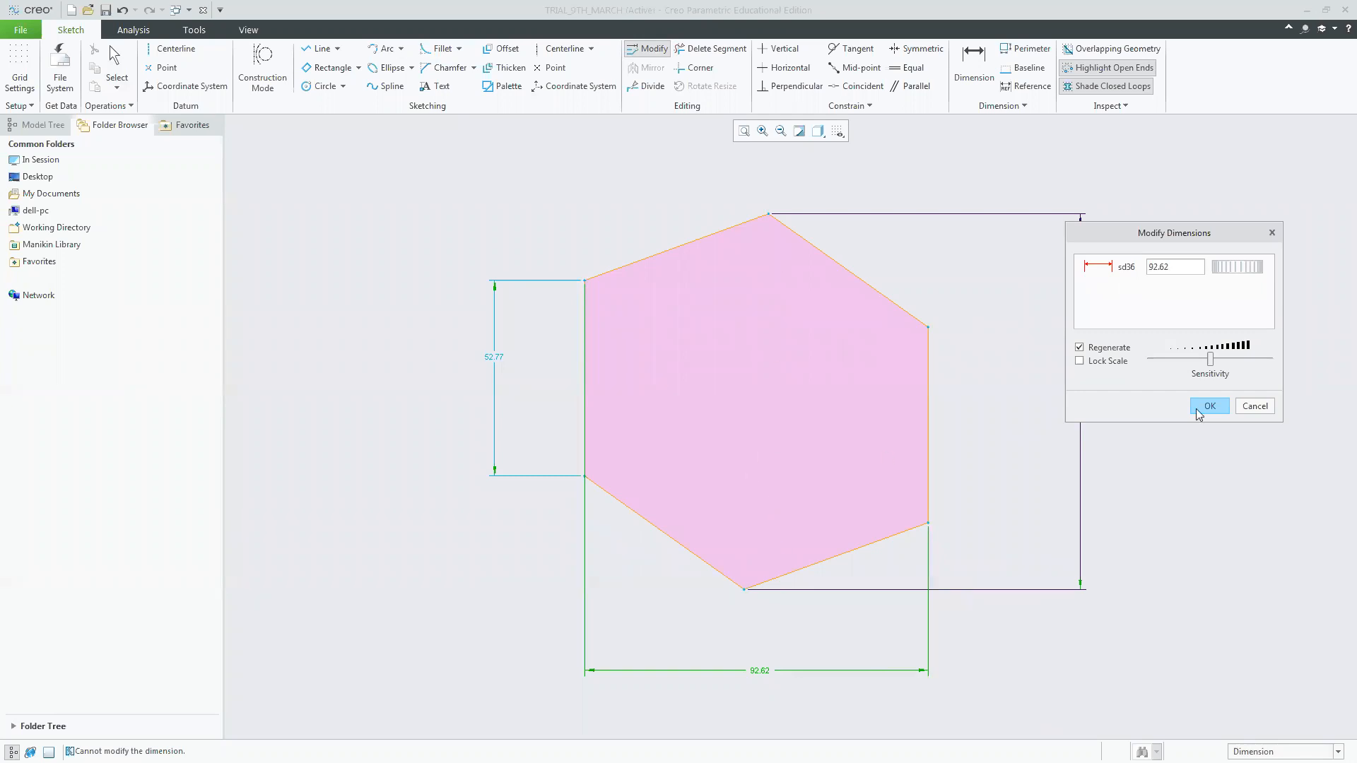
pyautogui.moveTo(1248, 269); pyautogui.dragTo(1233, 270)
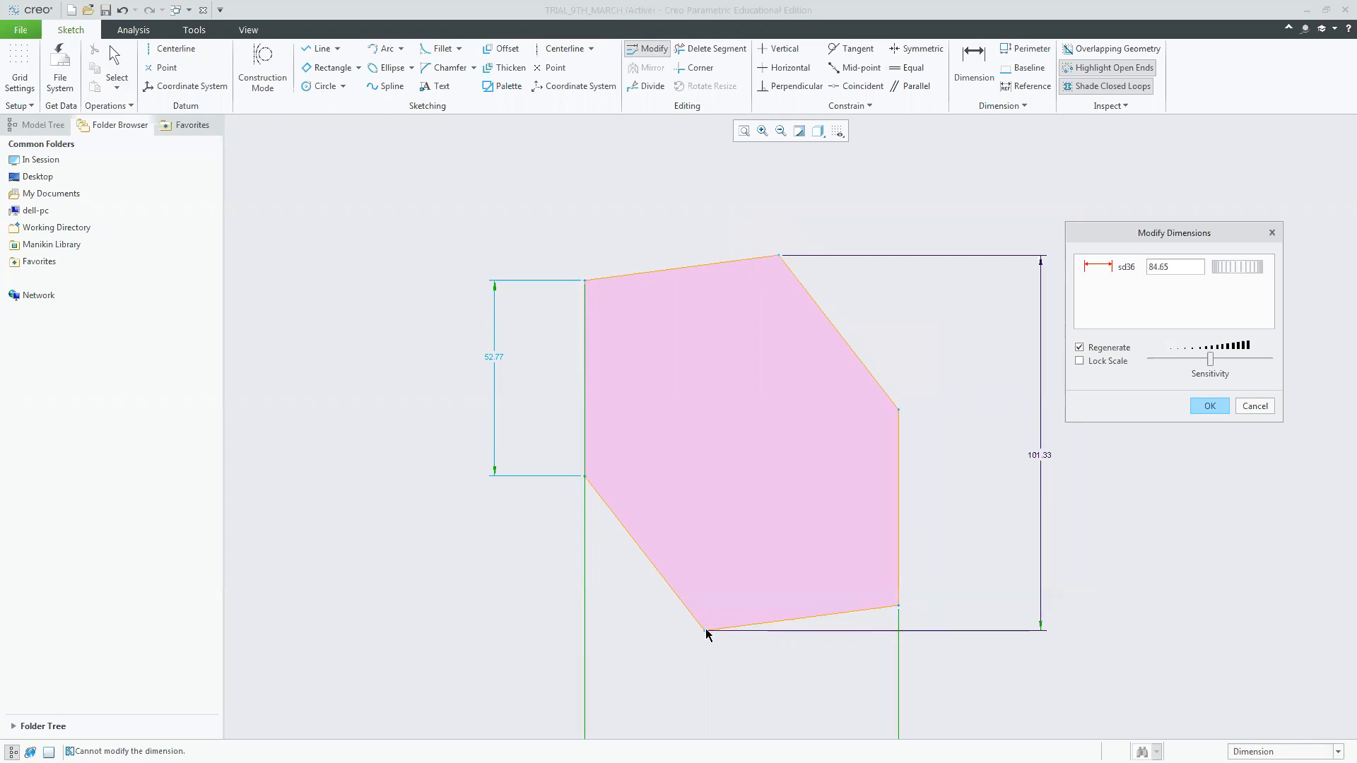
pyautogui.click(1216, 407)
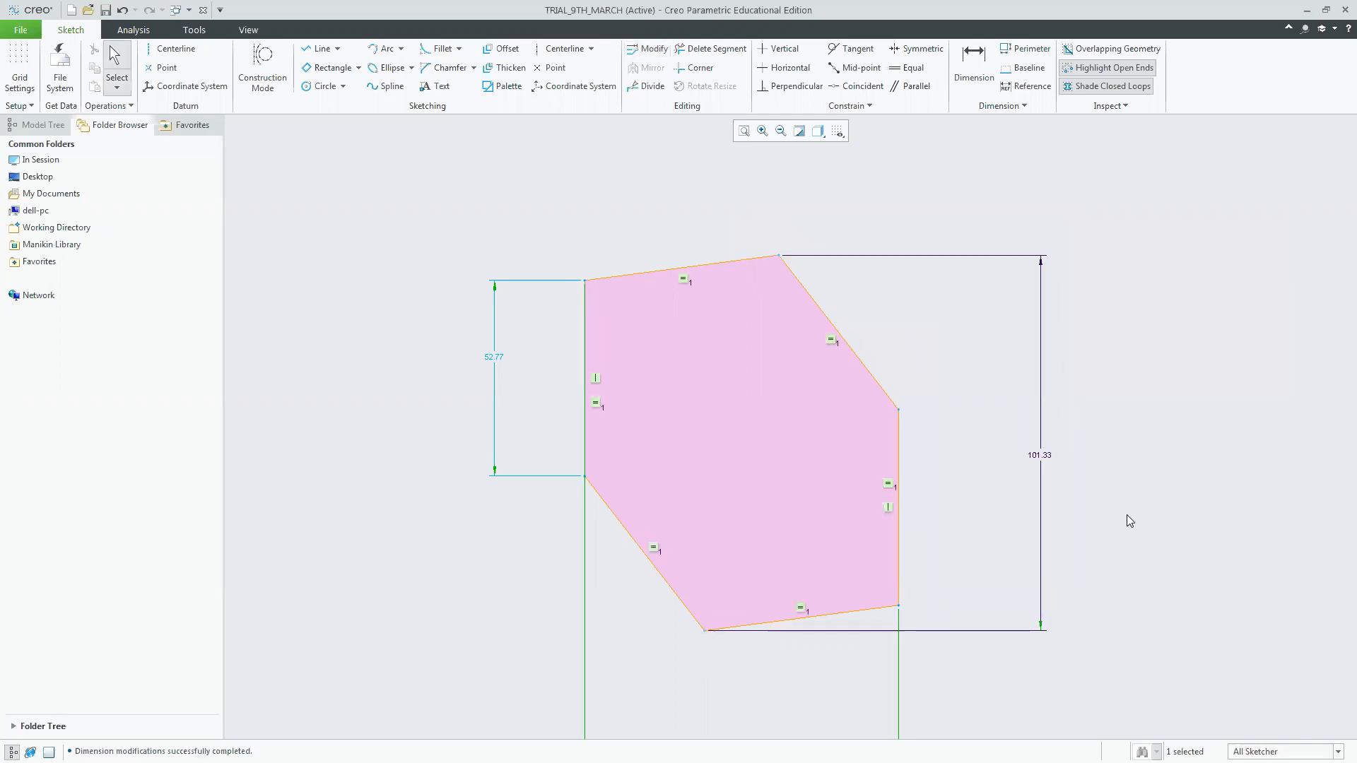
# Align the hexagon's top and bottom vertices with a Vertical constraint.
pyautogui.click(782, 49)
pyautogui.click(778, 255)
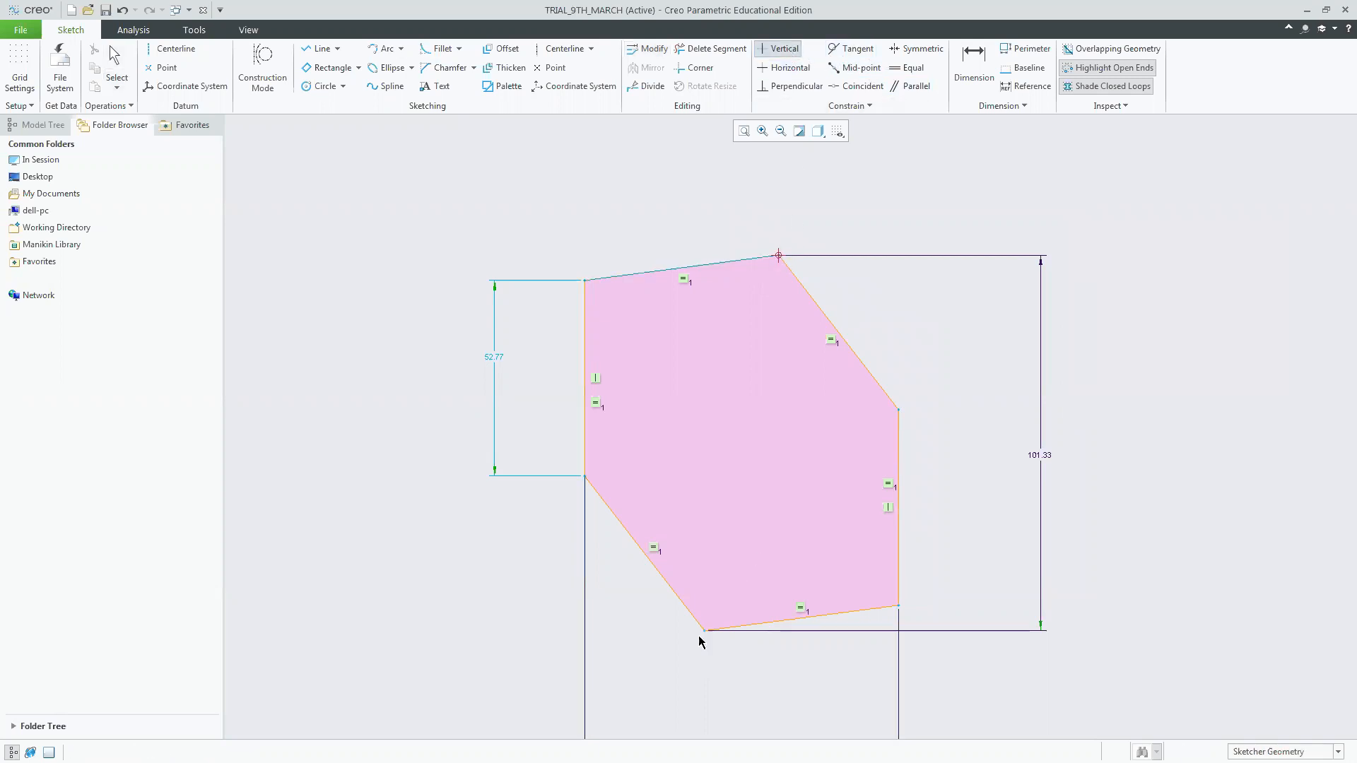
pyautogui.click(706, 631)
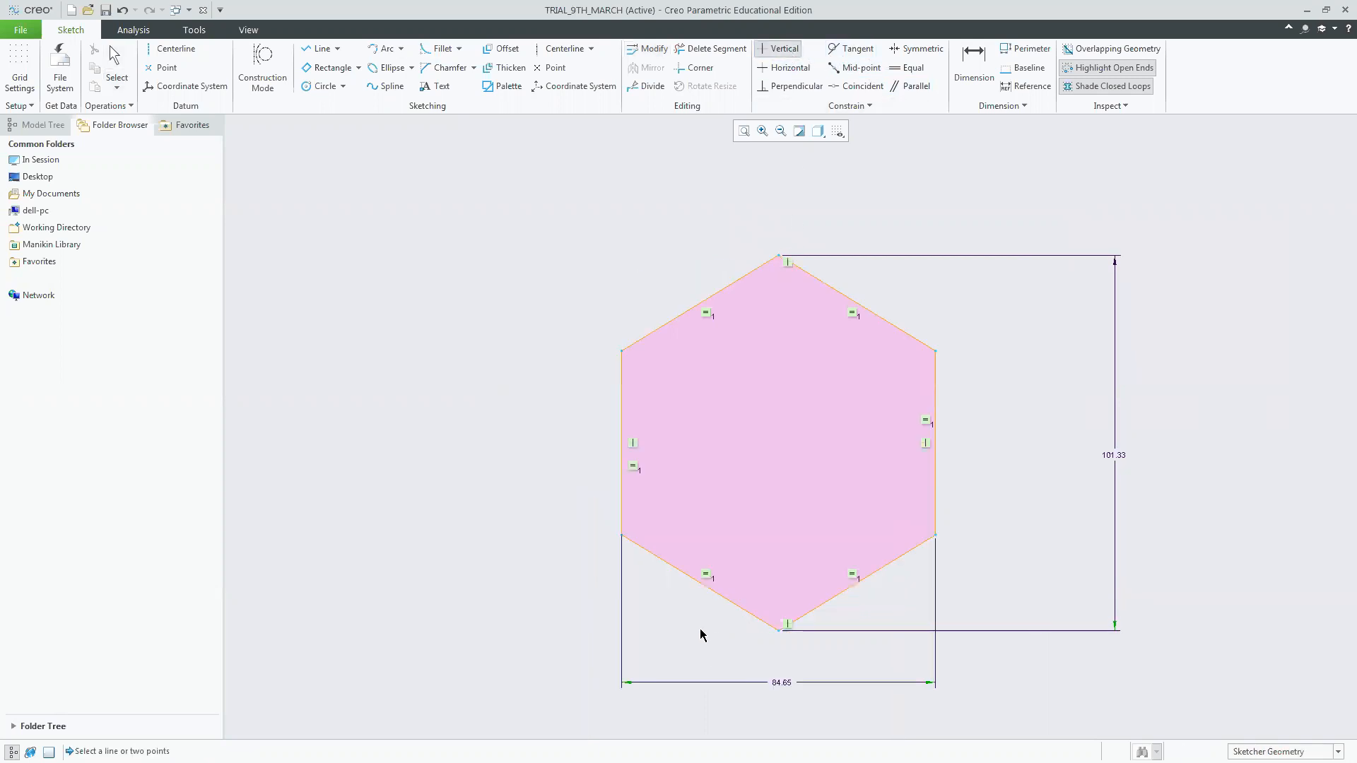
pyautogui.middleClick(1218, 593)
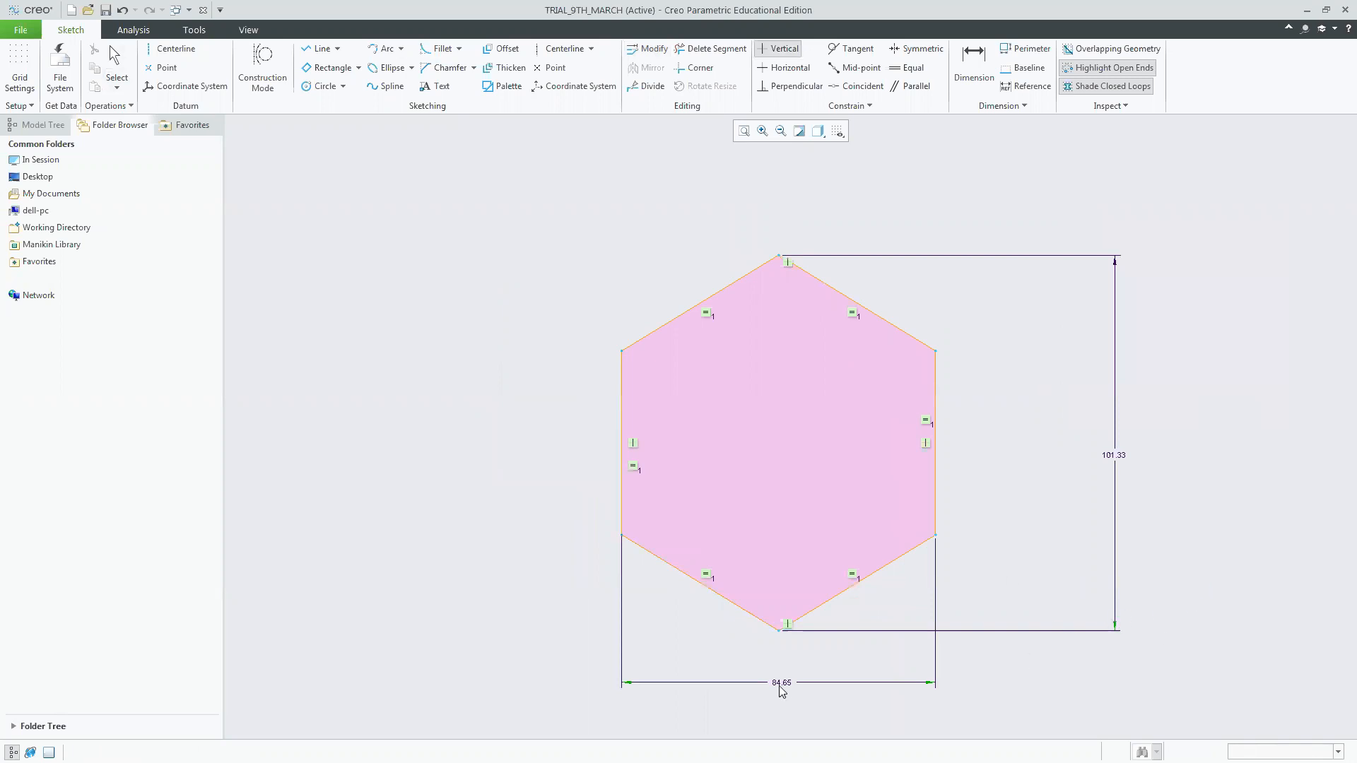
# Delete the overall width dimension and reshape the hexagon by pulling its bottom vertex up to an overall height of about 92.
pyautogui.press('Delete')
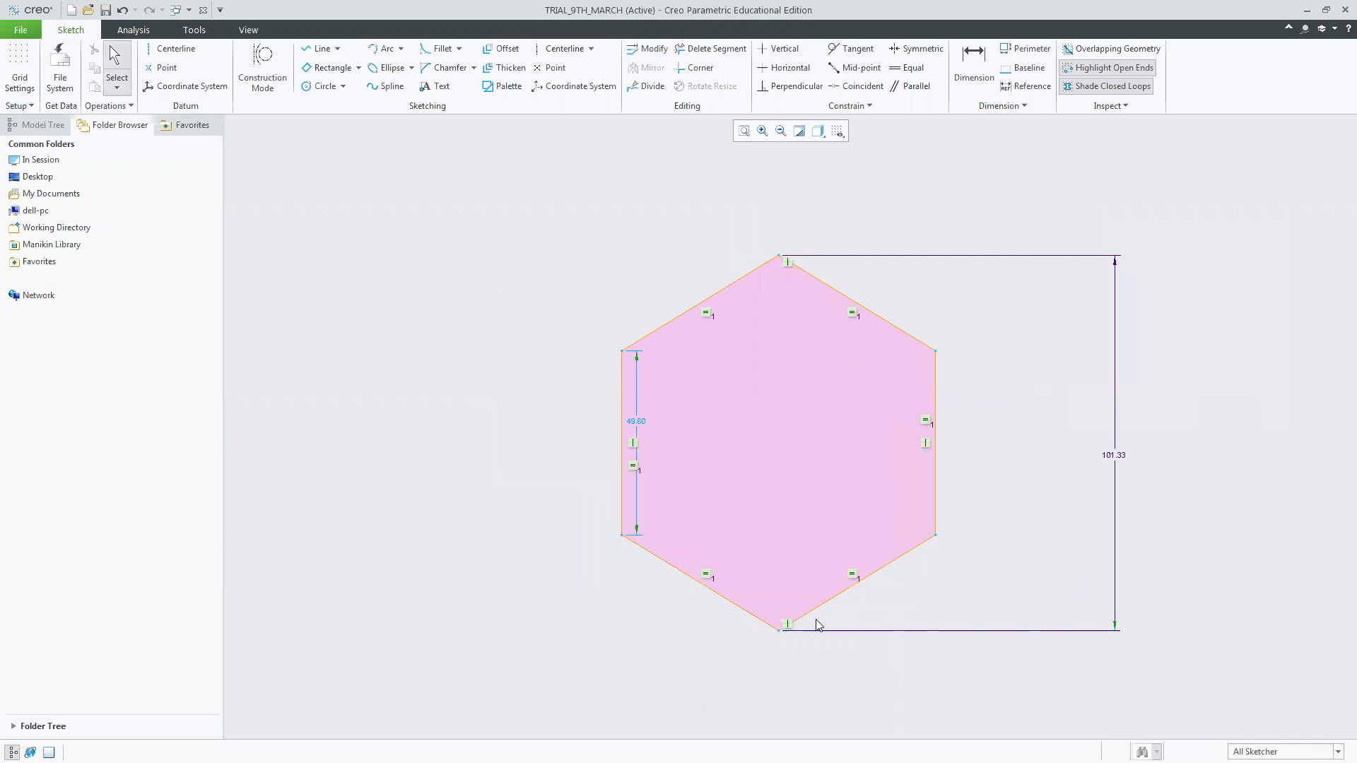
pyautogui.moveTo(640, 424); pyautogui.dragTo(500, 458)
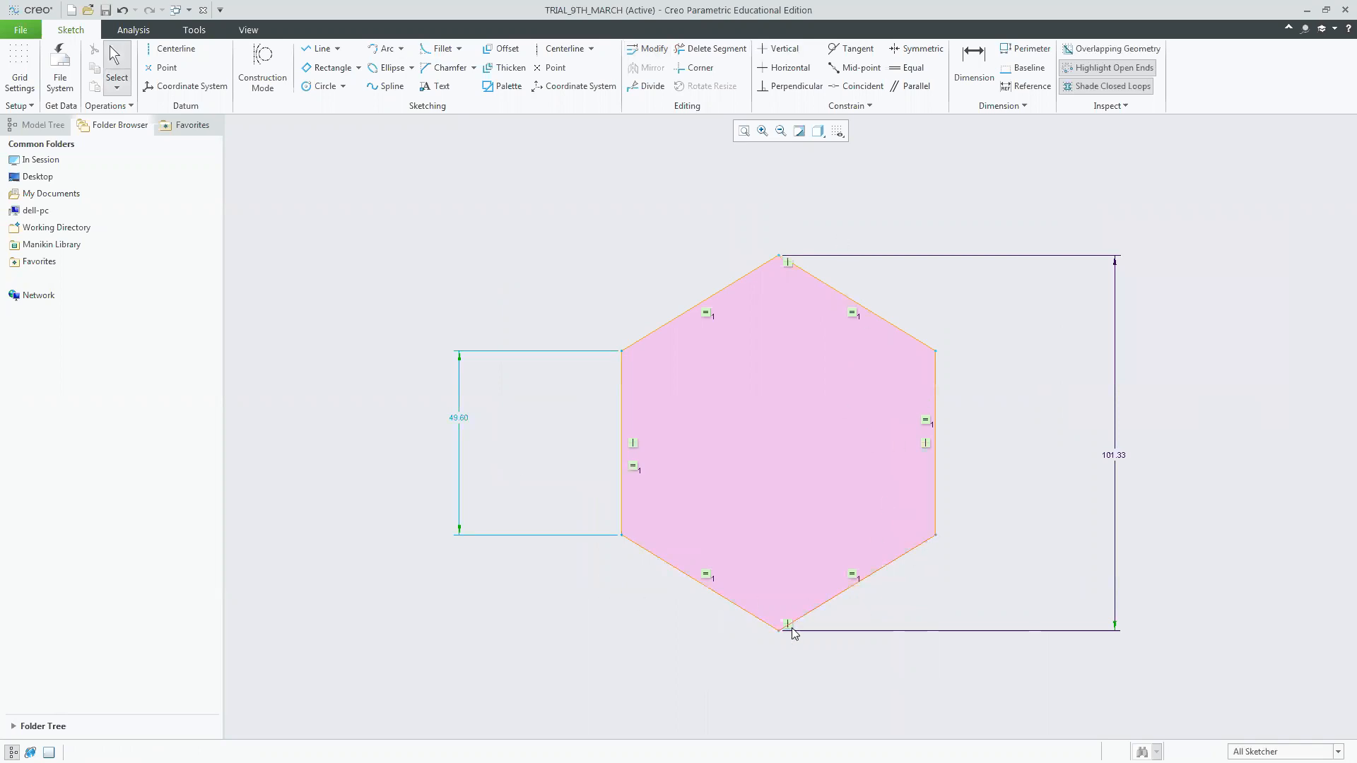
pyautogui.moveTo(773, 626)
pyautogui.mouseDown()
pyautogui.moveTo(648, 607)
pyautogui.moveTo(863, 602)
pyautogui.moveTo(780, 611)
pyautogui.mouseUp()
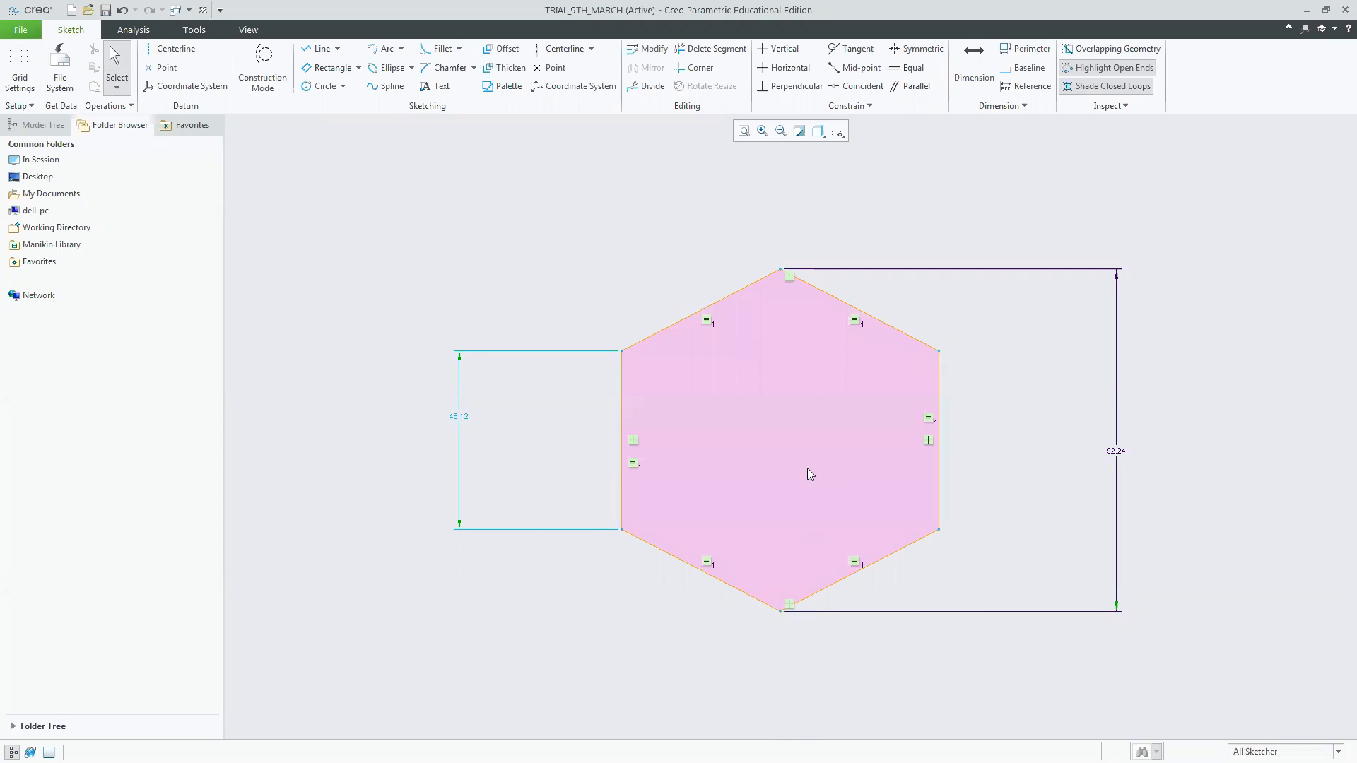
# Try a hexagon side length of 49.88 in Modify Dimensions and cancel the change.
pyautogui.click(465, 419)
pyautogui.click(648, 48)
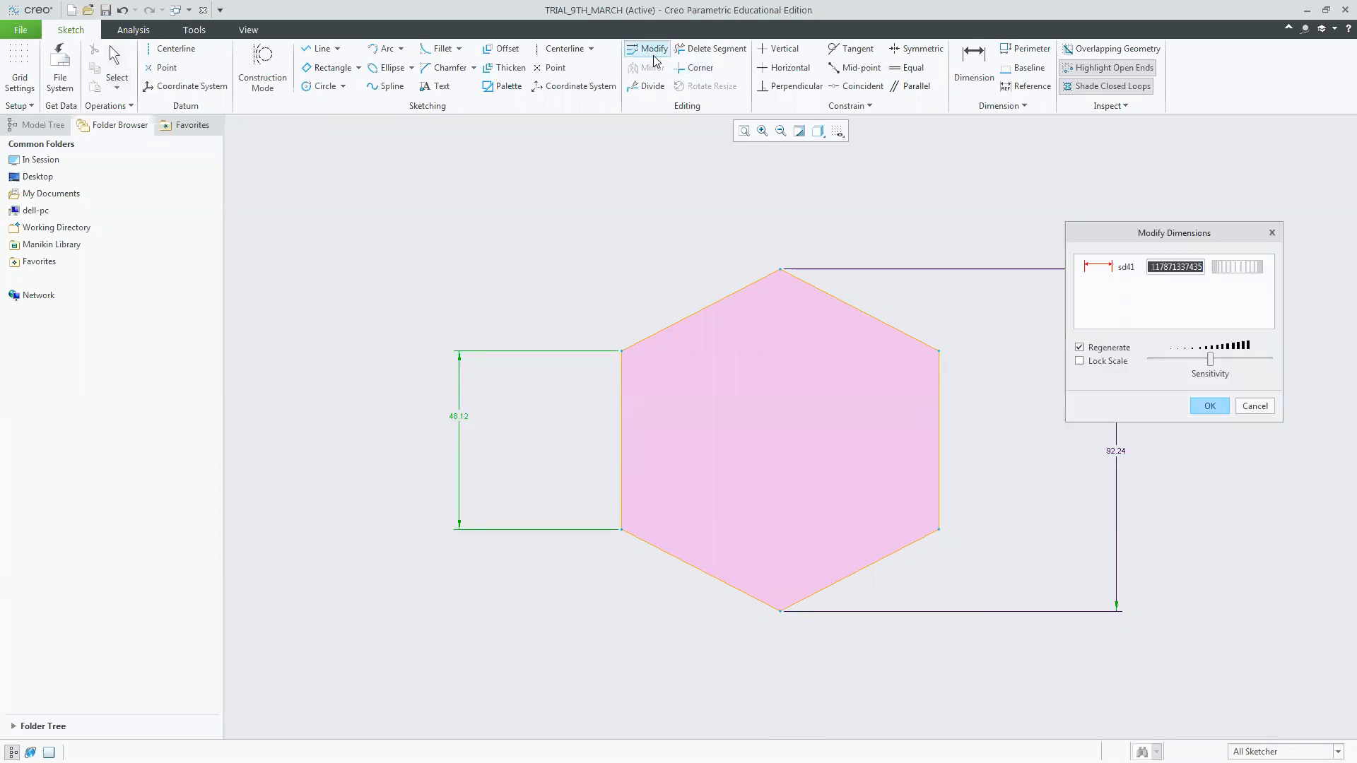
pyautogui.moveTo(1225, 273); pyautogui.dragTo(1217, 375)
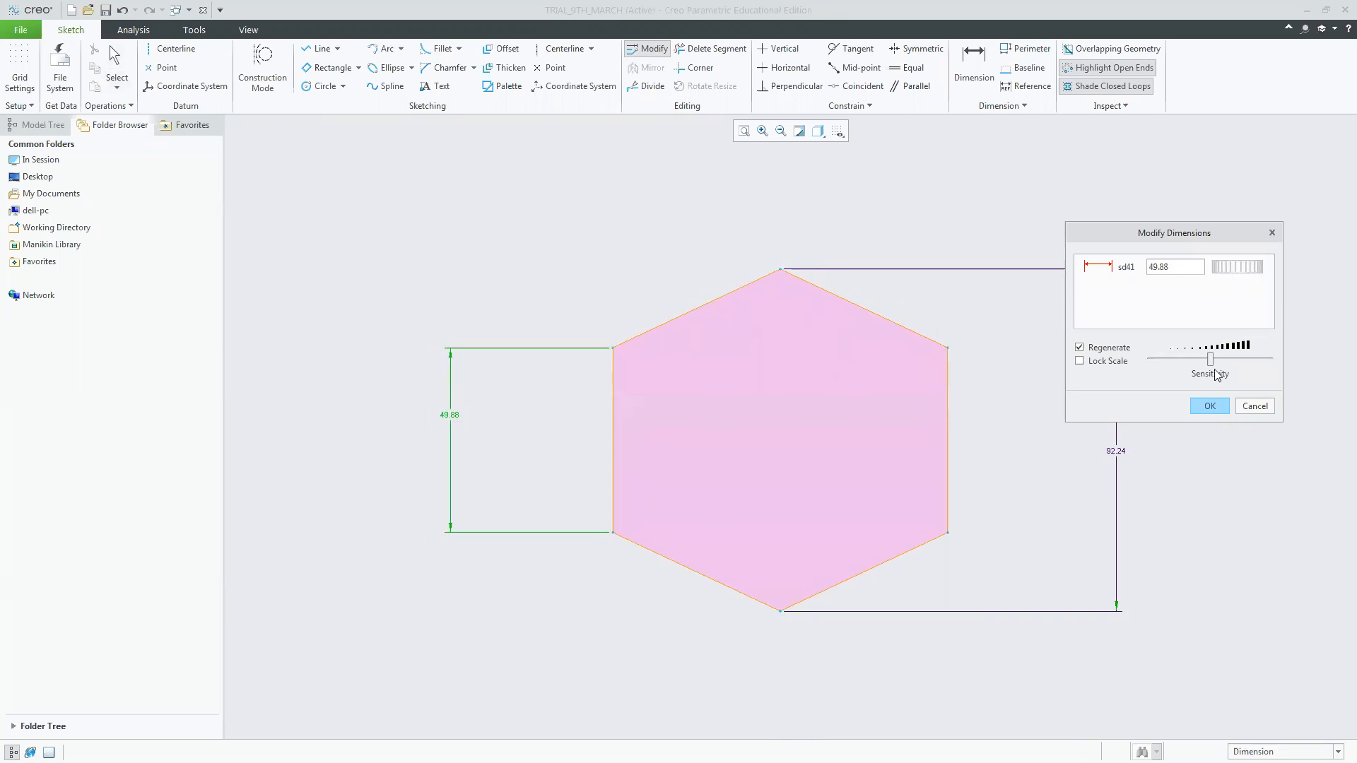
pyautogui.click(1255, 407)
# Reshape the hexagon by pulling its upper-left vertex to an overall height of about 89 and move the height dimension closer to the shape.
pyautogui.moveTo(621, 351)
pyautogui.mouseDown()
pyautogui.moveTo(625, 383)
pyautogui.moveTo(621, 276)
pyautogui.moveTo(622, 379)
pyautogui.moveTo(617, 318)
pyautogui.mouseUp()
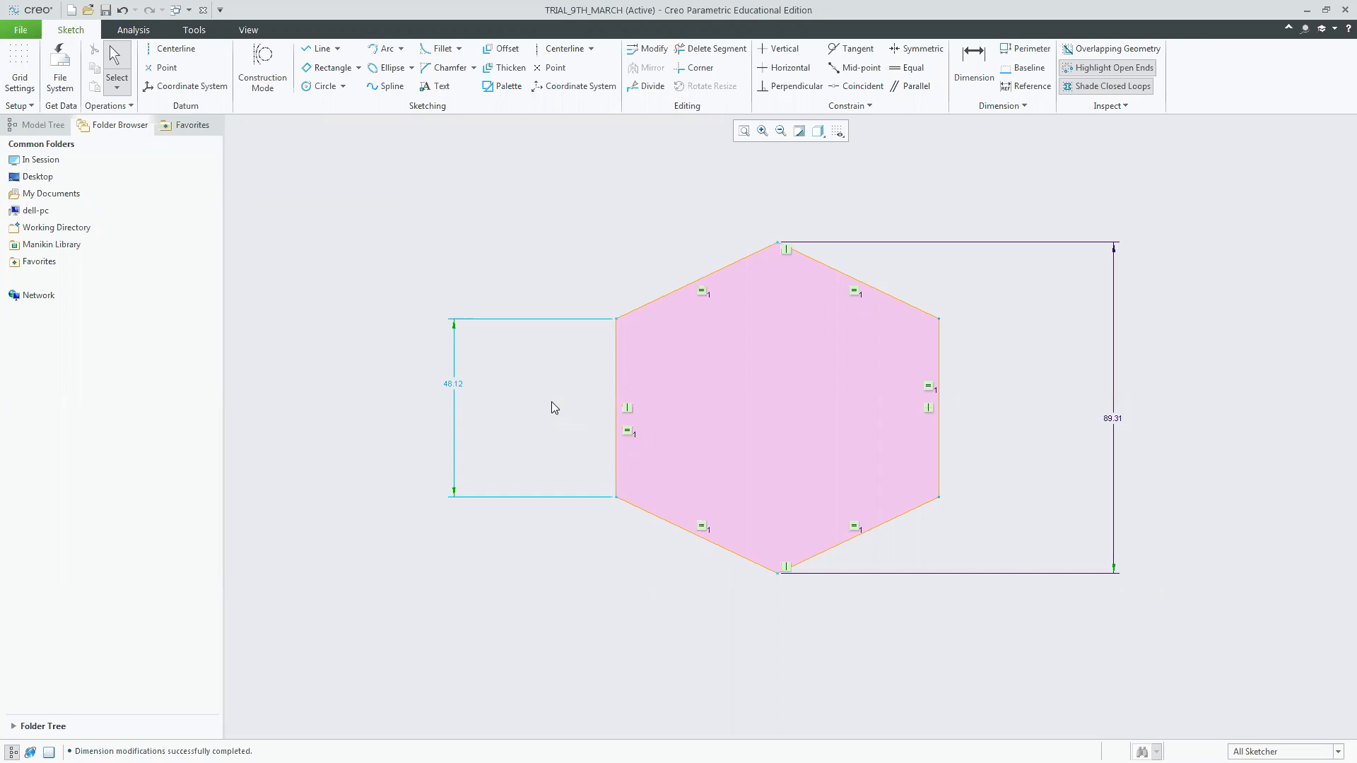
pyautogui.click(1114, 420)
pyautogui.moveTo(1115, 420); pyautogui.dragTo(1093, 427)
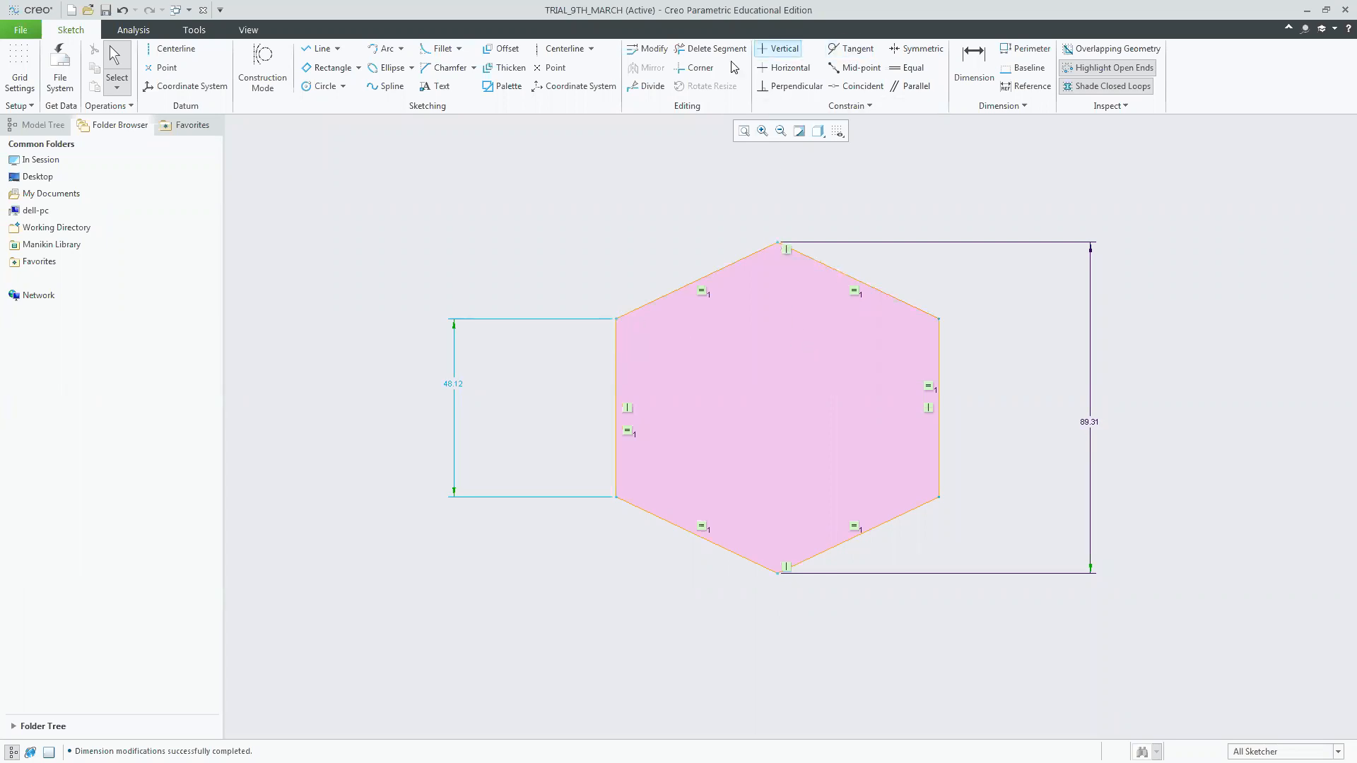
# Draw a diagonal centerline through the hexagon's upper-right and lower-left vertices.
pyautogui.click(563, 48)
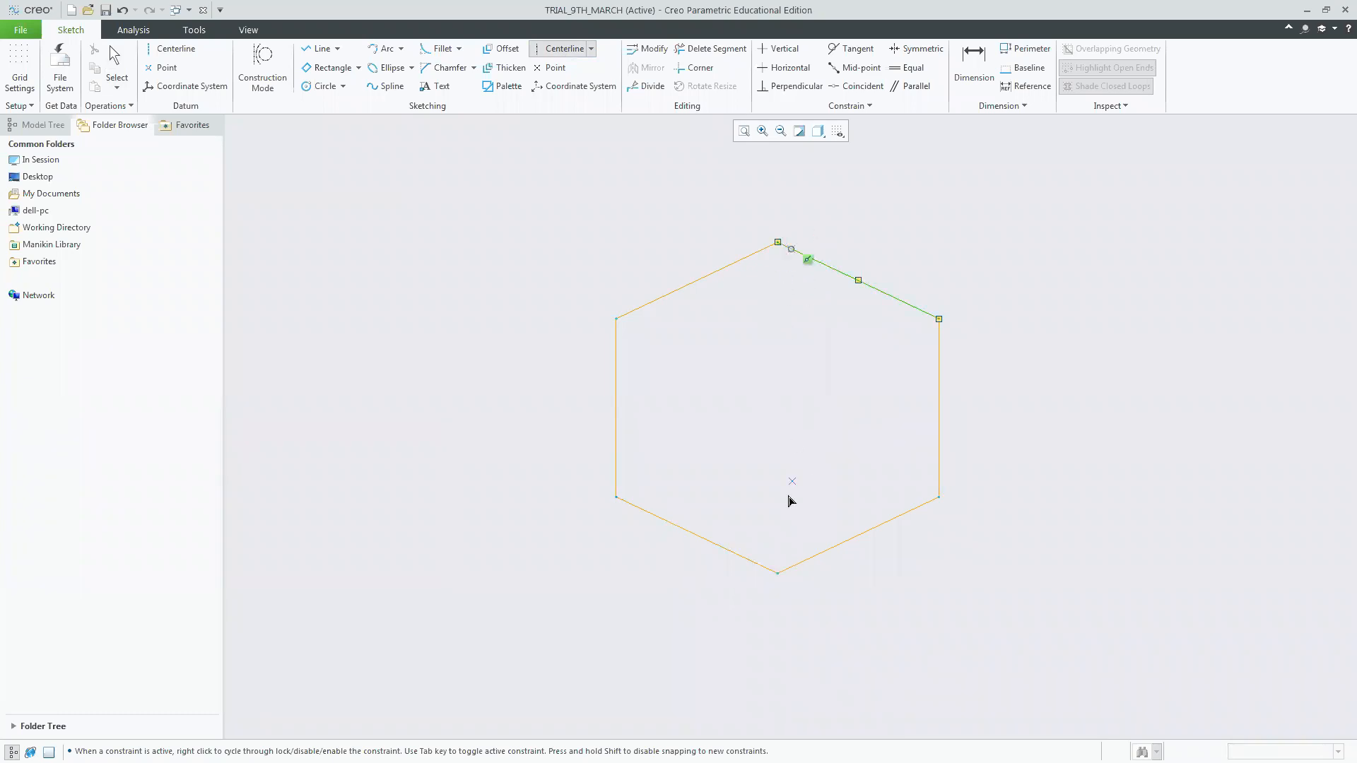
pyautogui.click(938, 320)
pyautogui.click(863, 364)
pyautogui.middleClick(1117, 475)
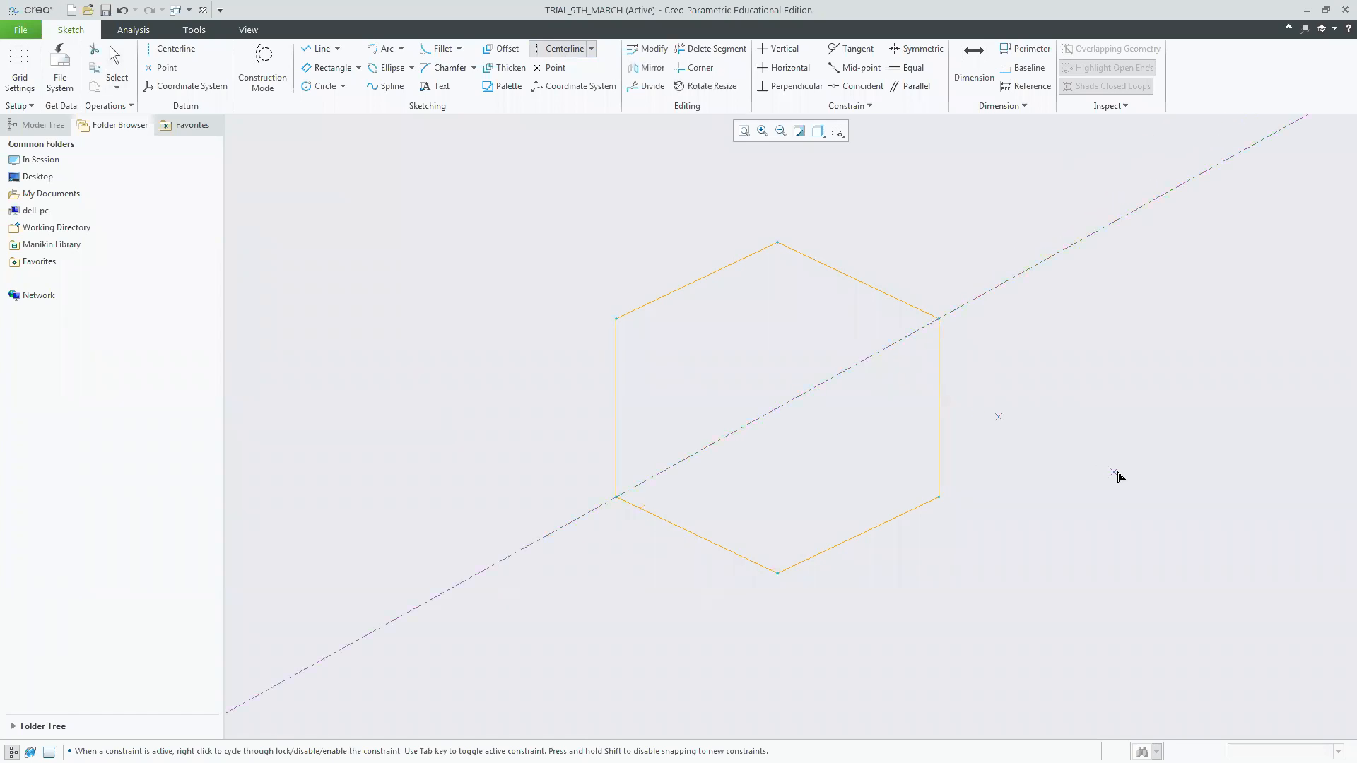
pyautogui.middleClick(1187, 520)
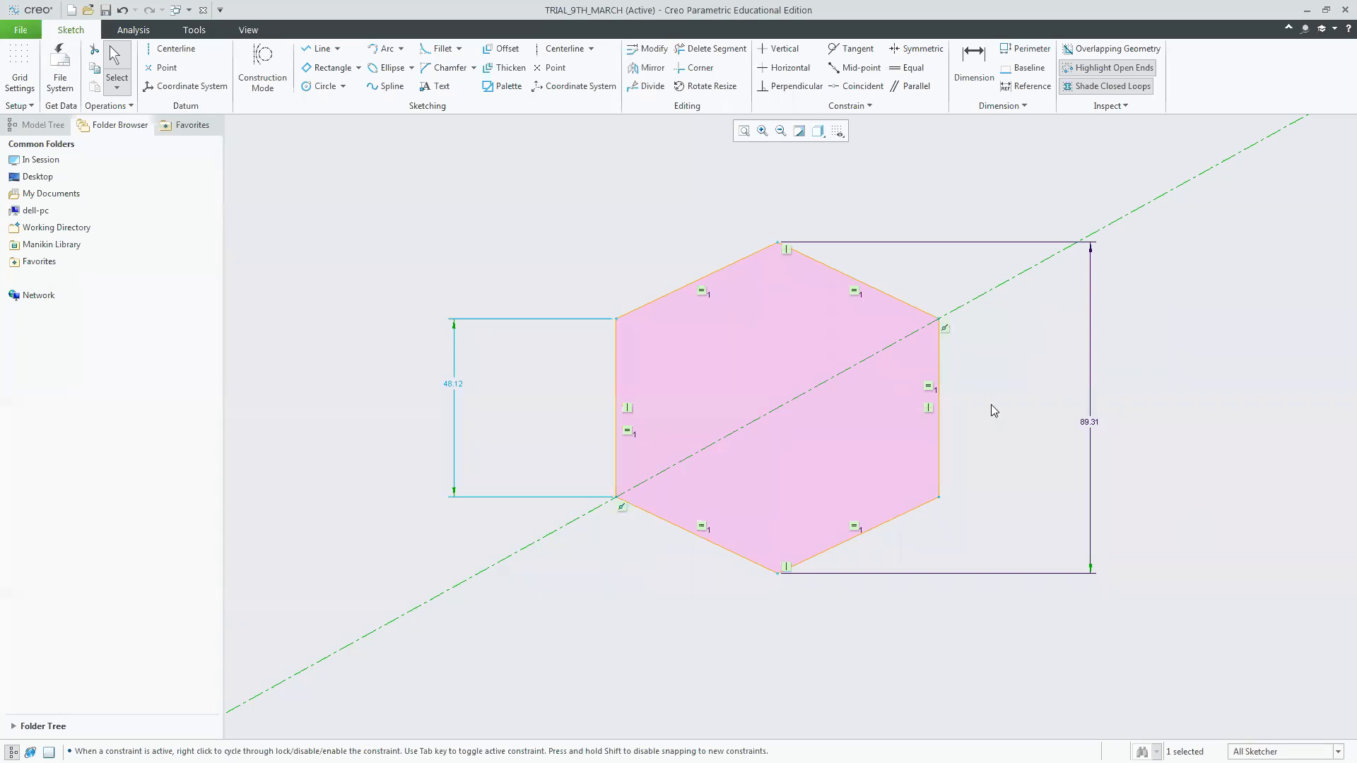
# Apply a Symmetric constraint to the hexagon's top and lower-right vertices about the diagonal centerline.
pyautogui.click(917, 49)
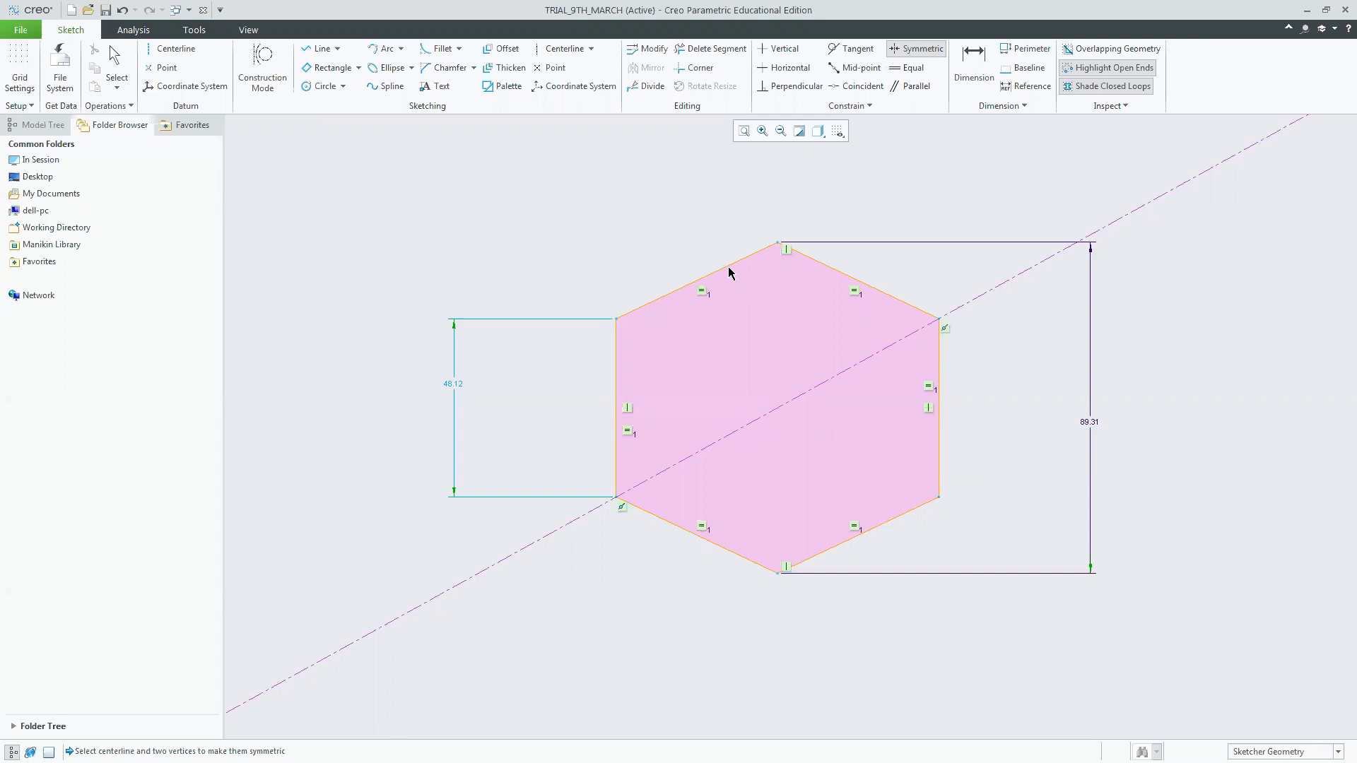
pyautogui.click(799, 420)
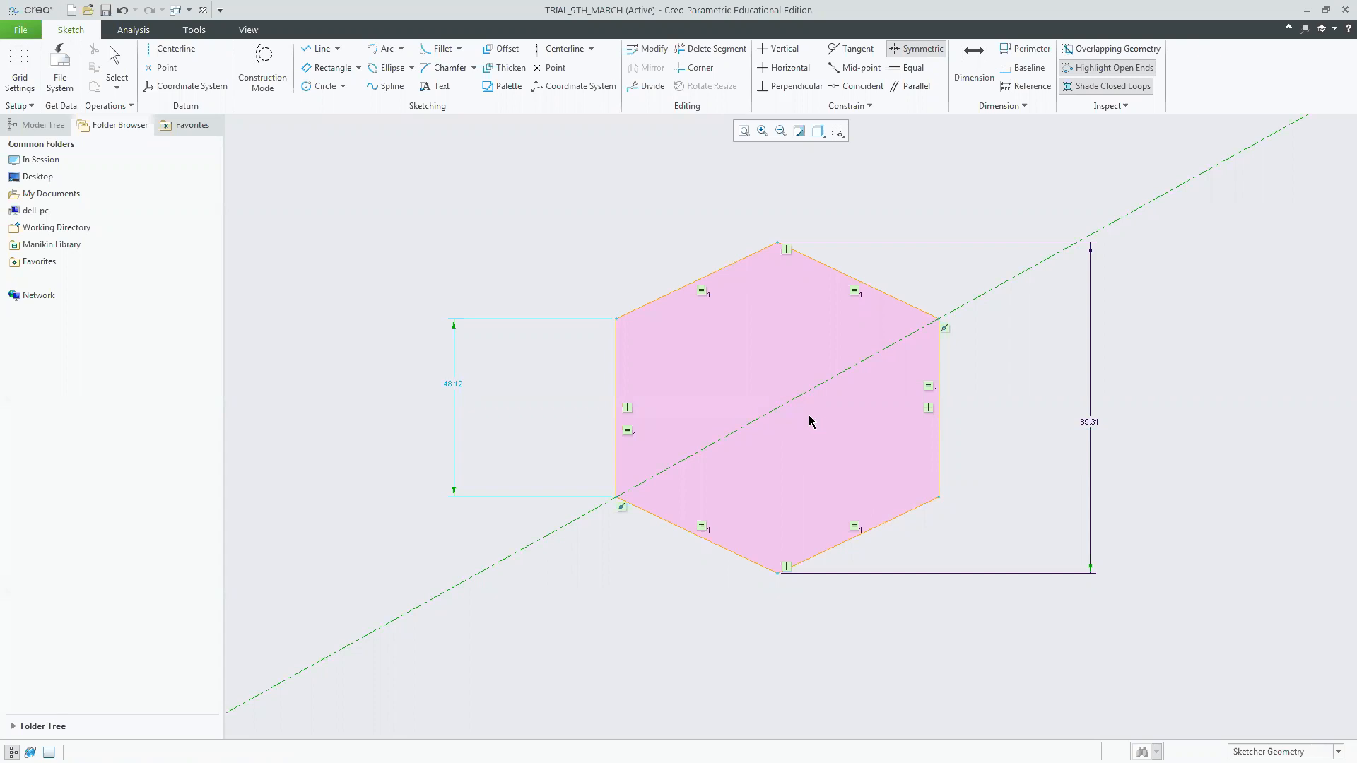
pyautogui.middleClick(966, 187)
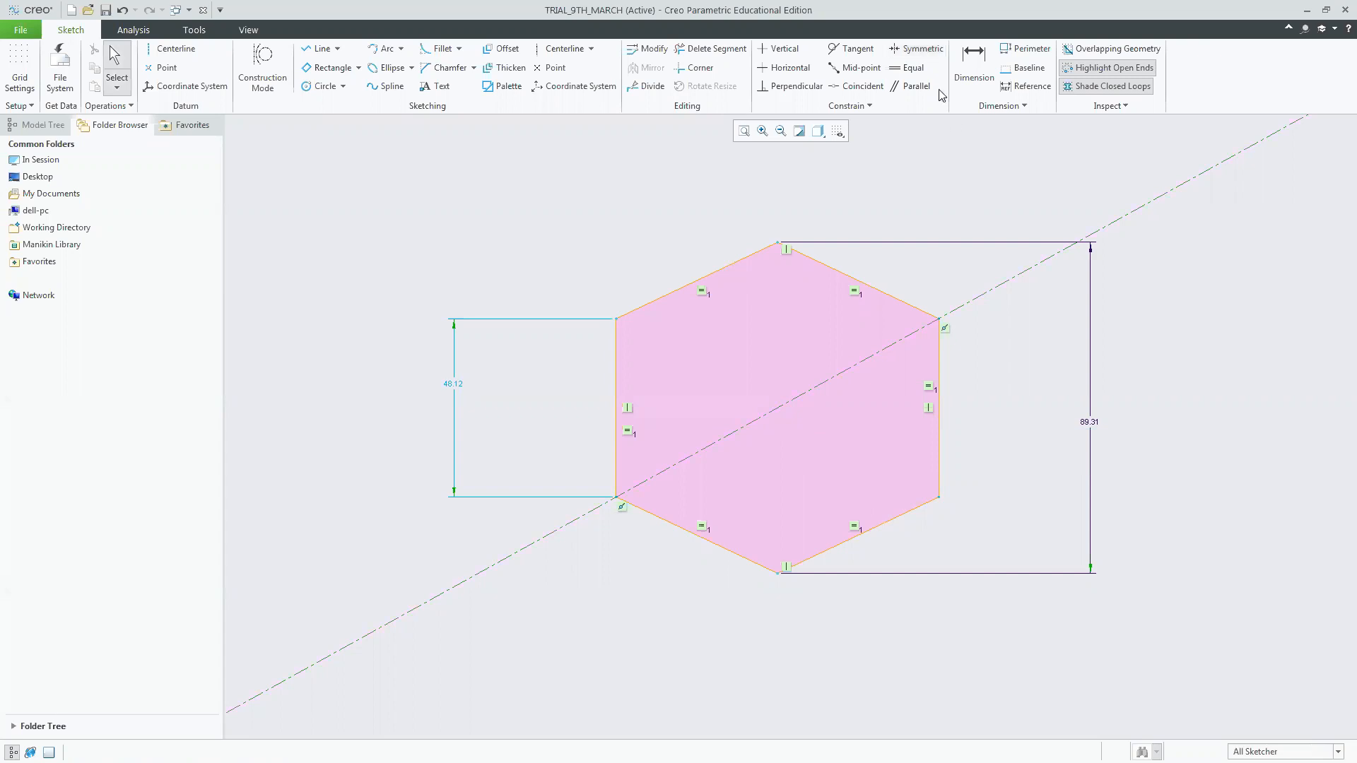
pyautogui.click(925, 55)
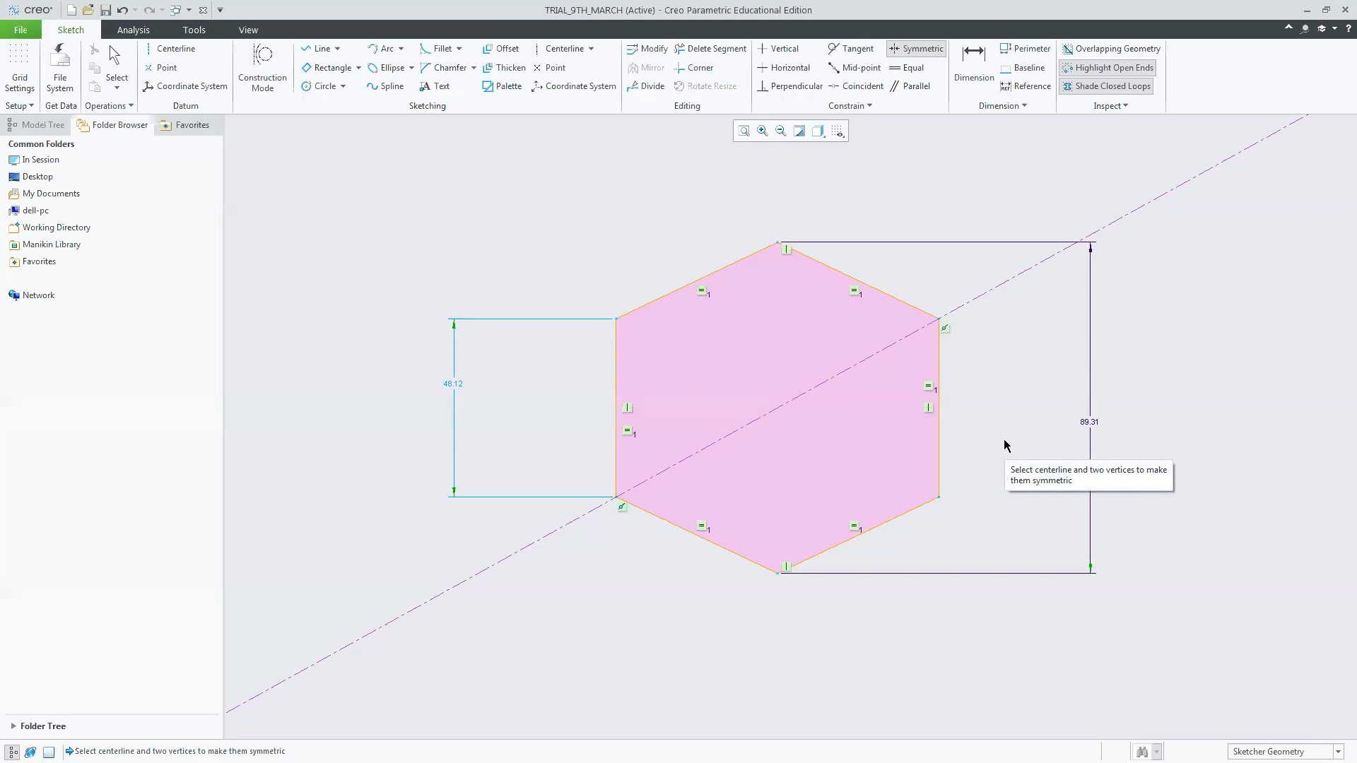
pyautogui.click(940, 498)
pyautogui.click(781, 246)
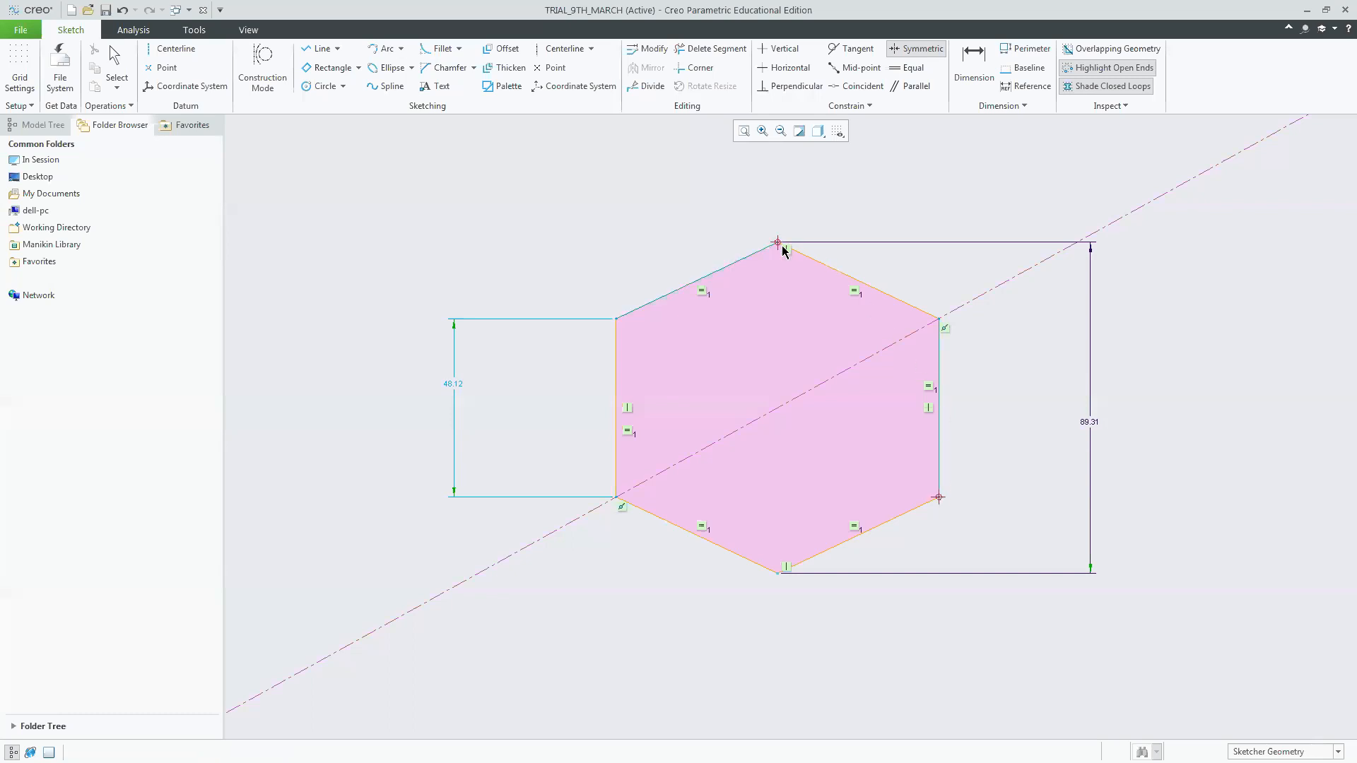
pyautogui.click(883, 351)
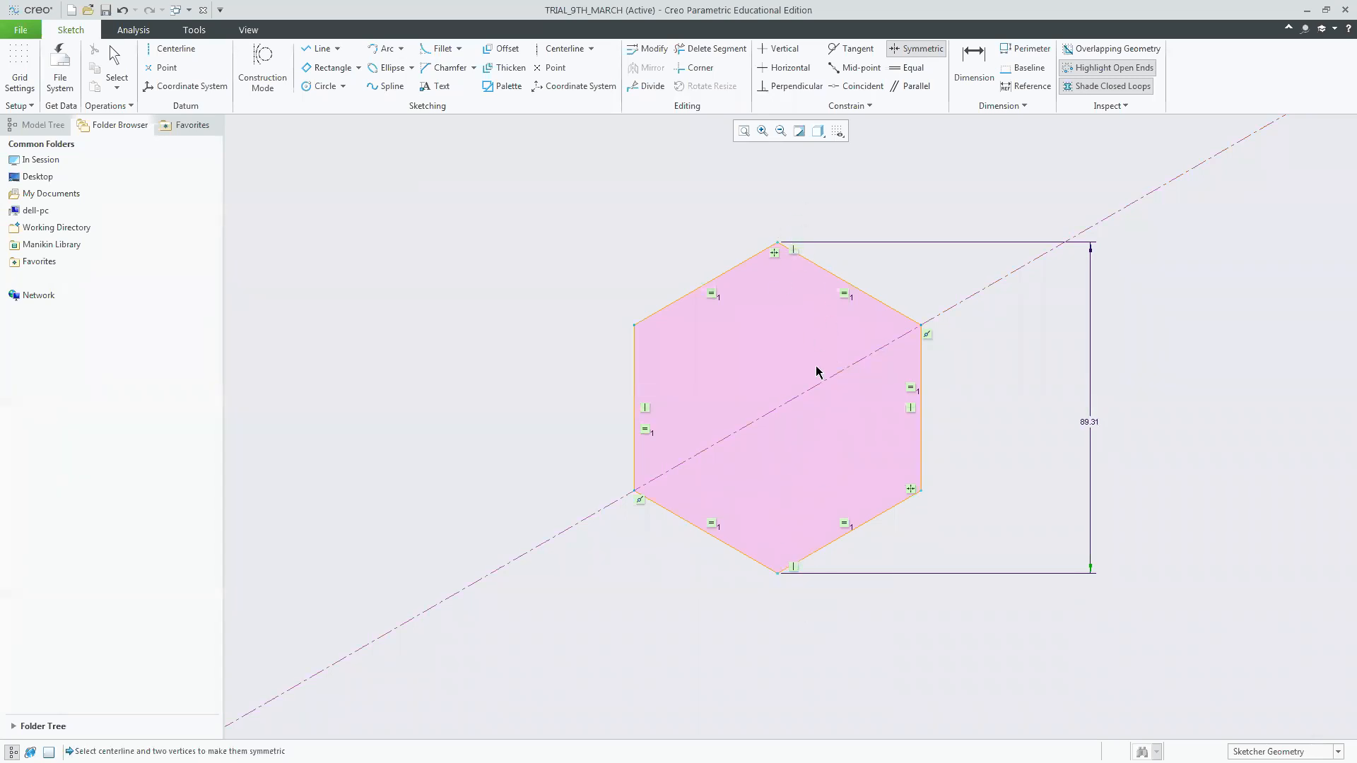
pyautogui.middleClick(1092, 422)
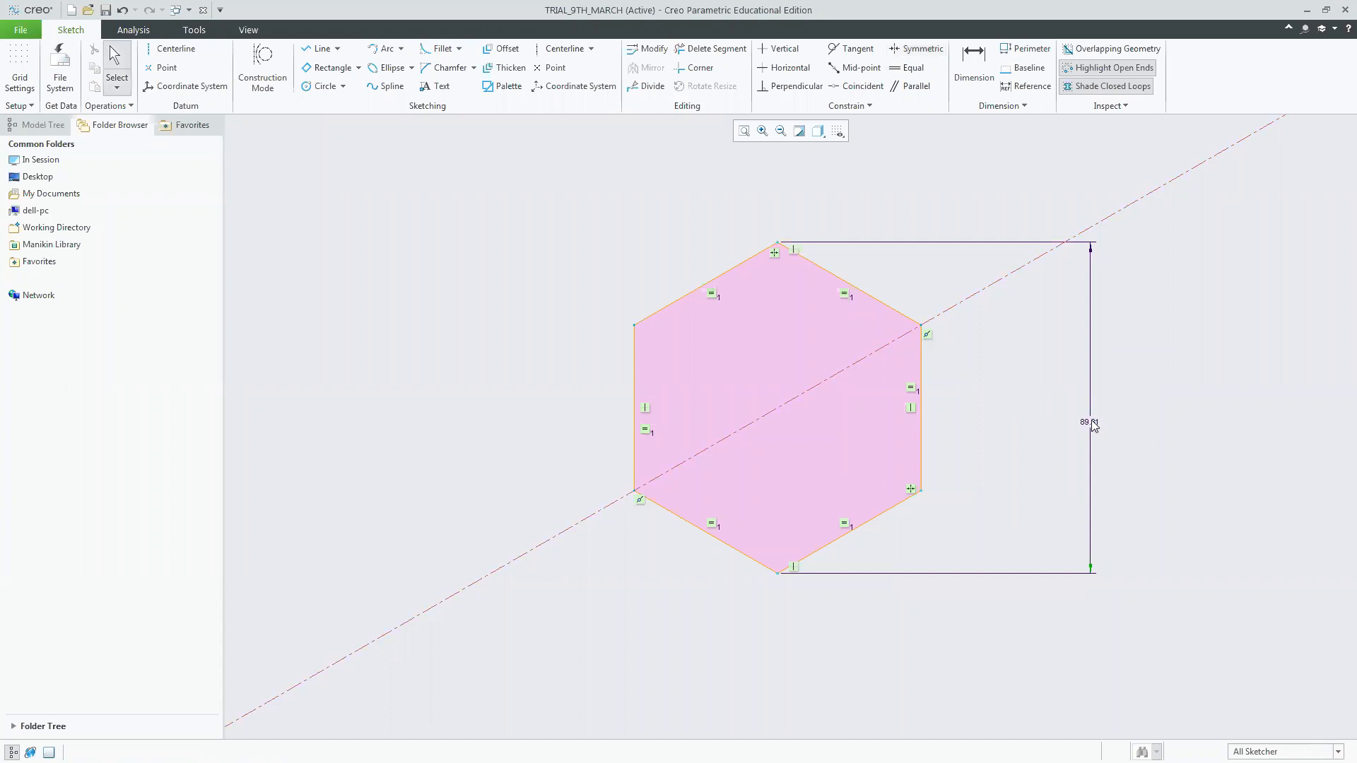
# Try an overall hexagon height of 96.55 in Modify Dimensions with Regenerate enabled and cancel the change.
pyautogui.click(1092, 424)
pyautogui.click(648, 48)
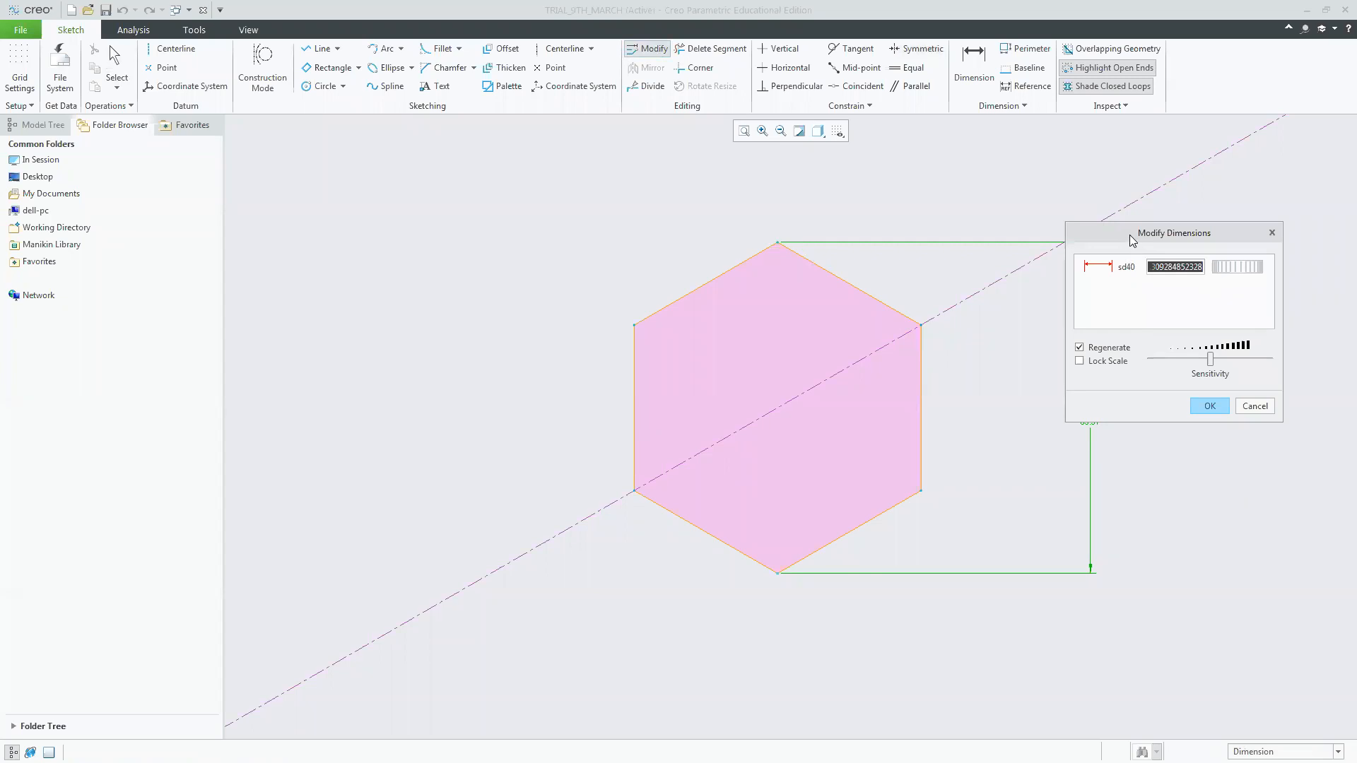
pyautogui.moveTo(1131, 244); pyautogui.dragTo(1175, 227)
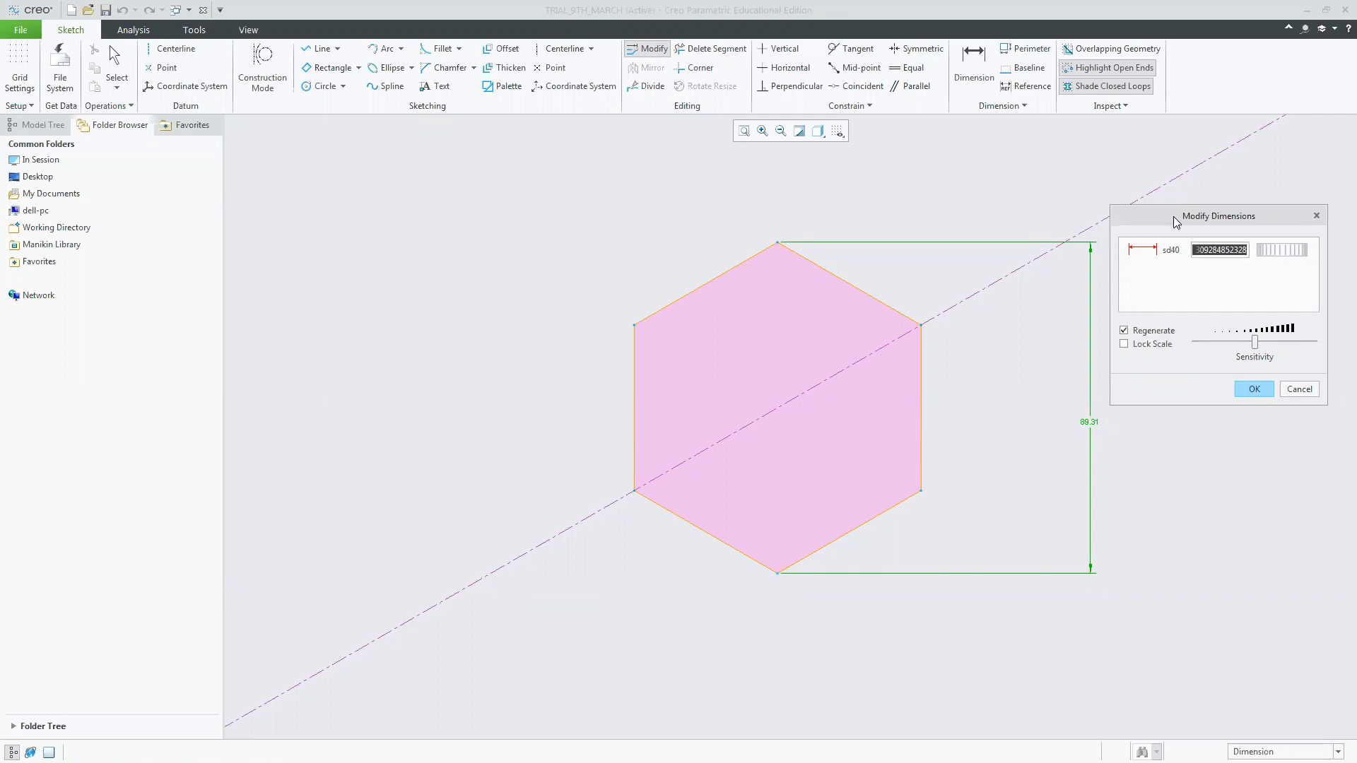
pyautogui.moveTo(1175, 219); pyautogui.dragTo(1187, 212)
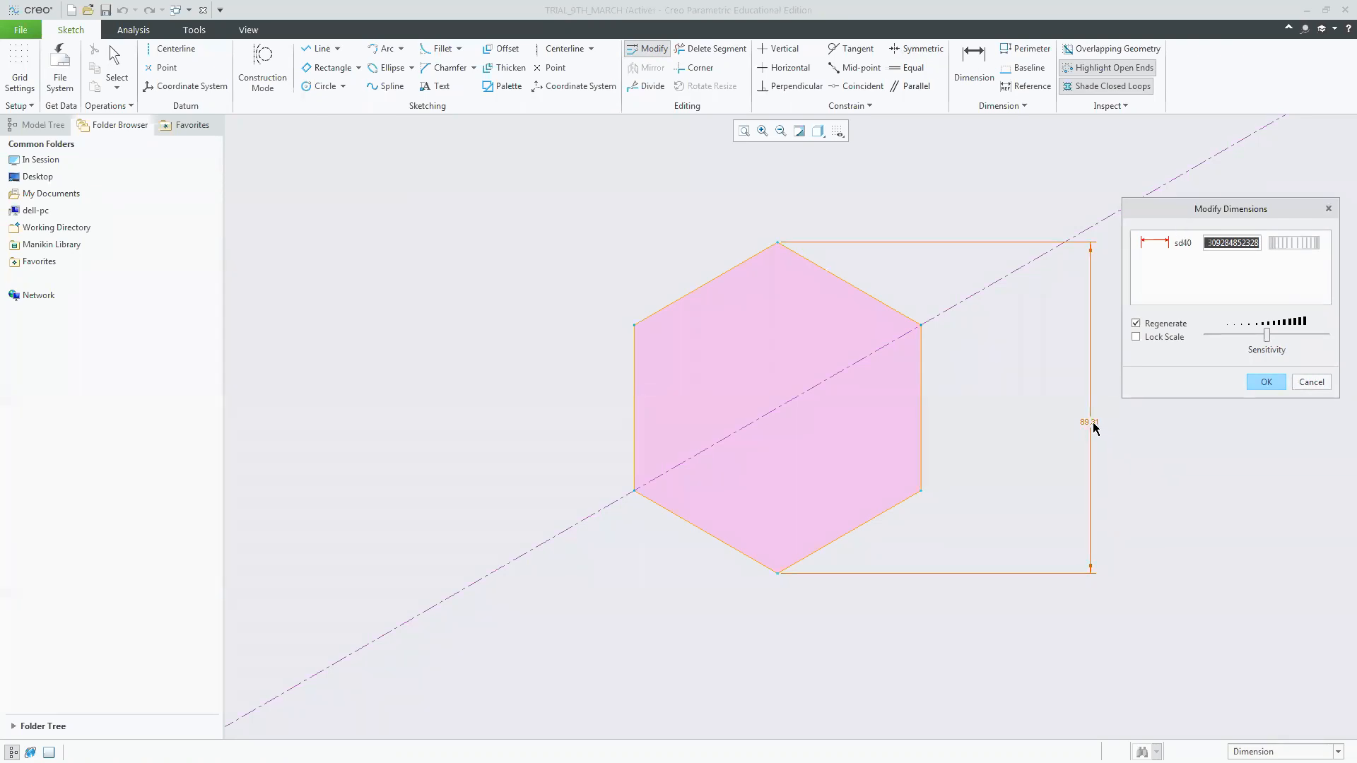
pyautogui.moveTo(1276, 245); pyautogui.dragTo(1316, 245)
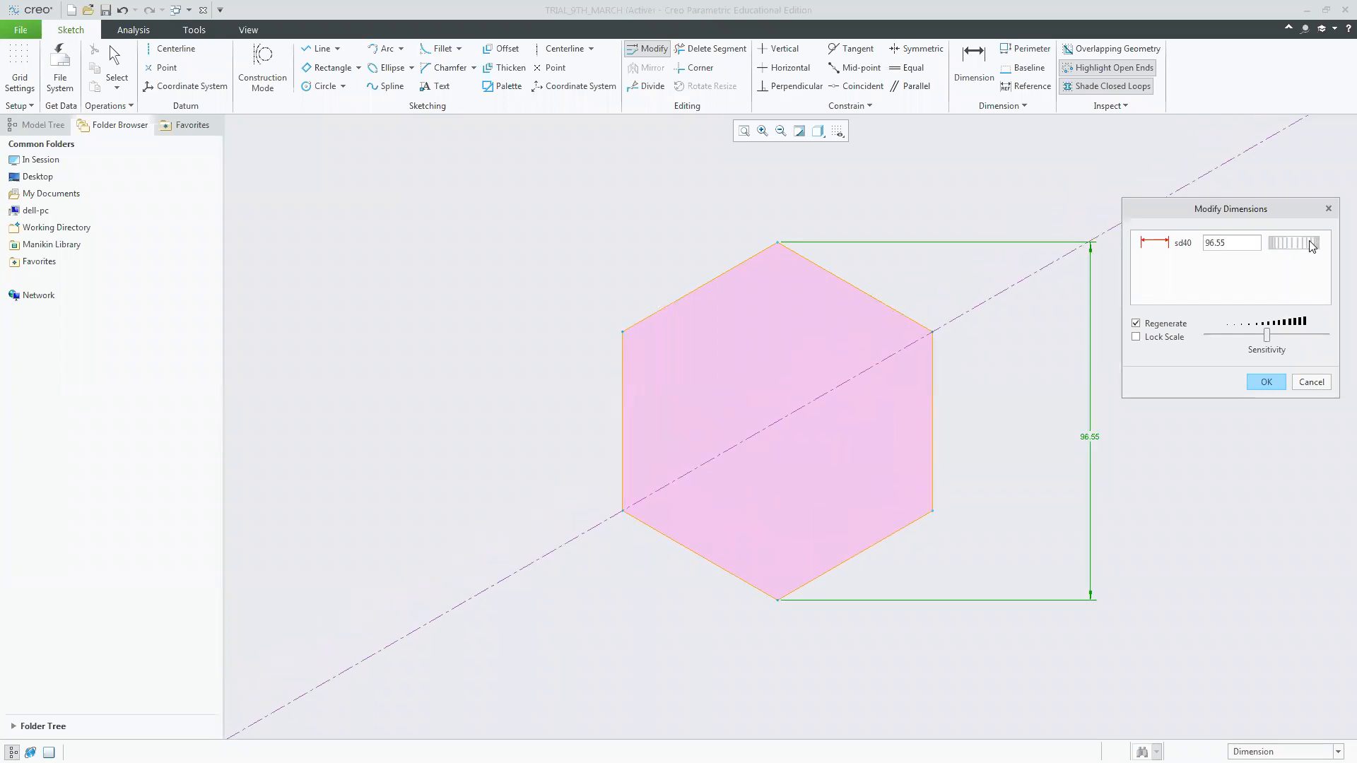
pyautogui.click(1310, 382)
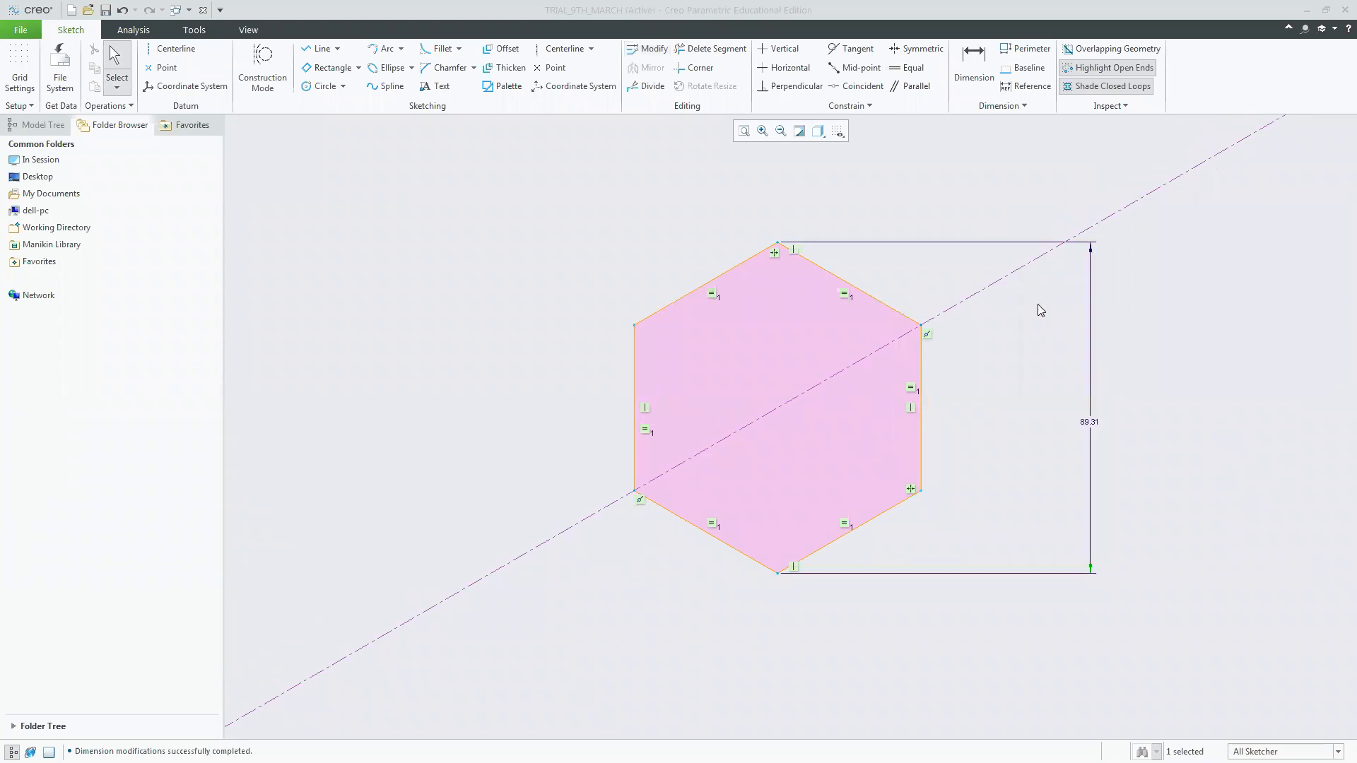
# Delete the diagonal centerline and redraw it through the hexagon's upper-right and lower-left vertices.
pyautogui.click(1001, 279)
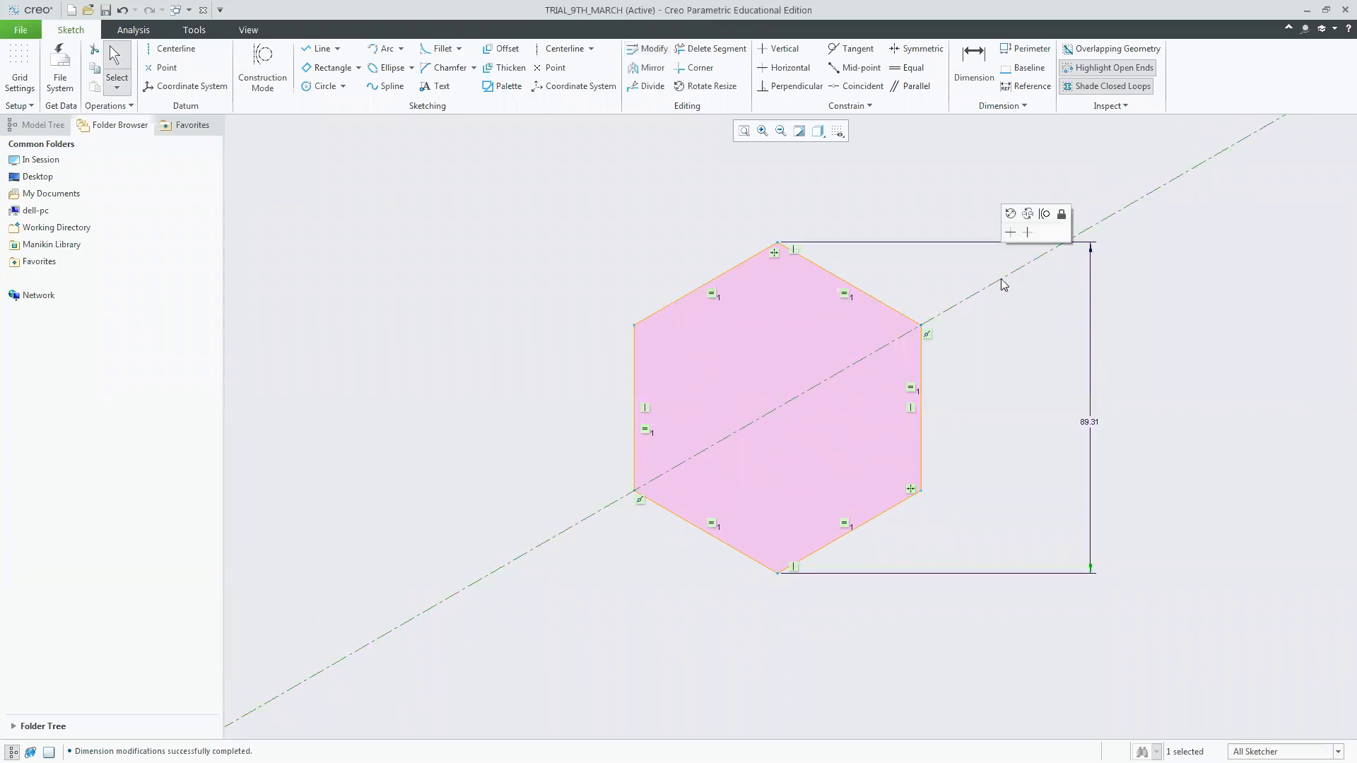
pyautogui.press('Delete')
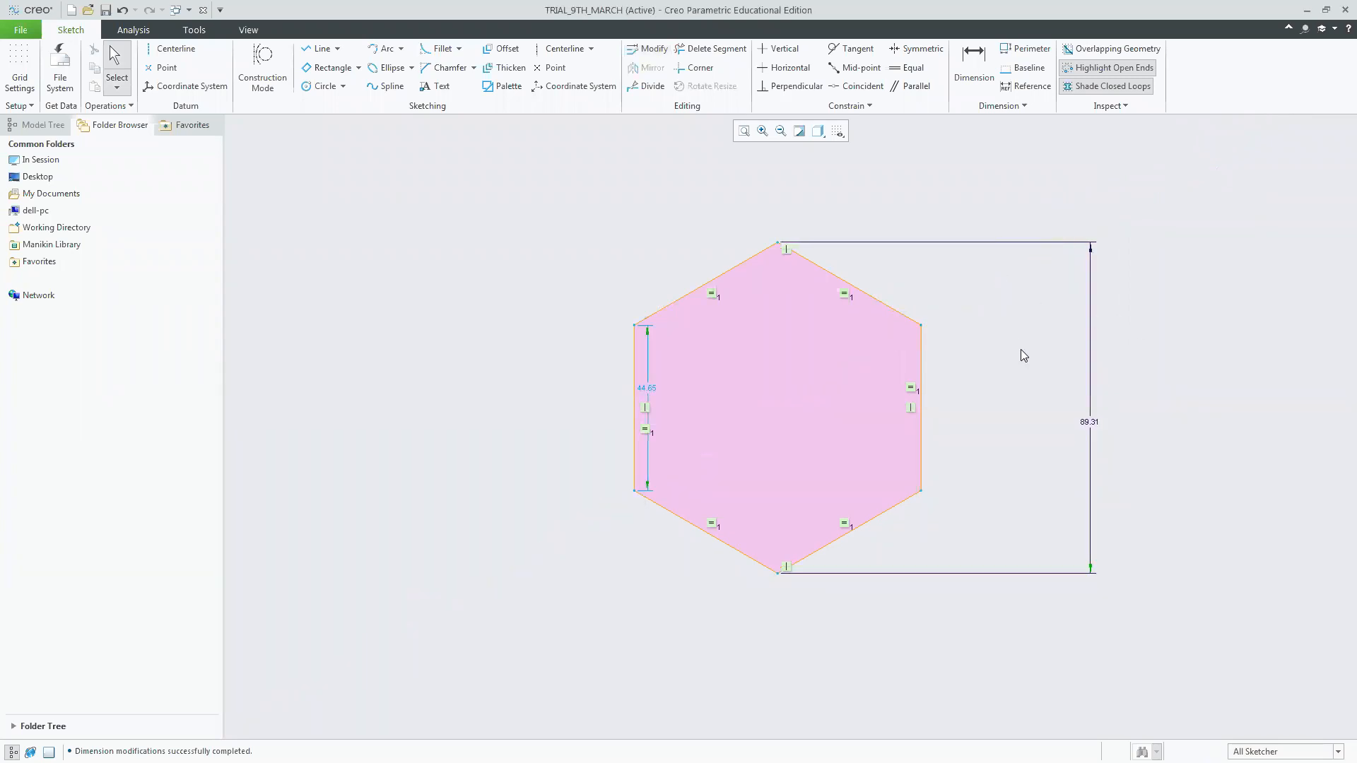
pyautogui.click(565, 48)
pyautogui.click(921, 325)
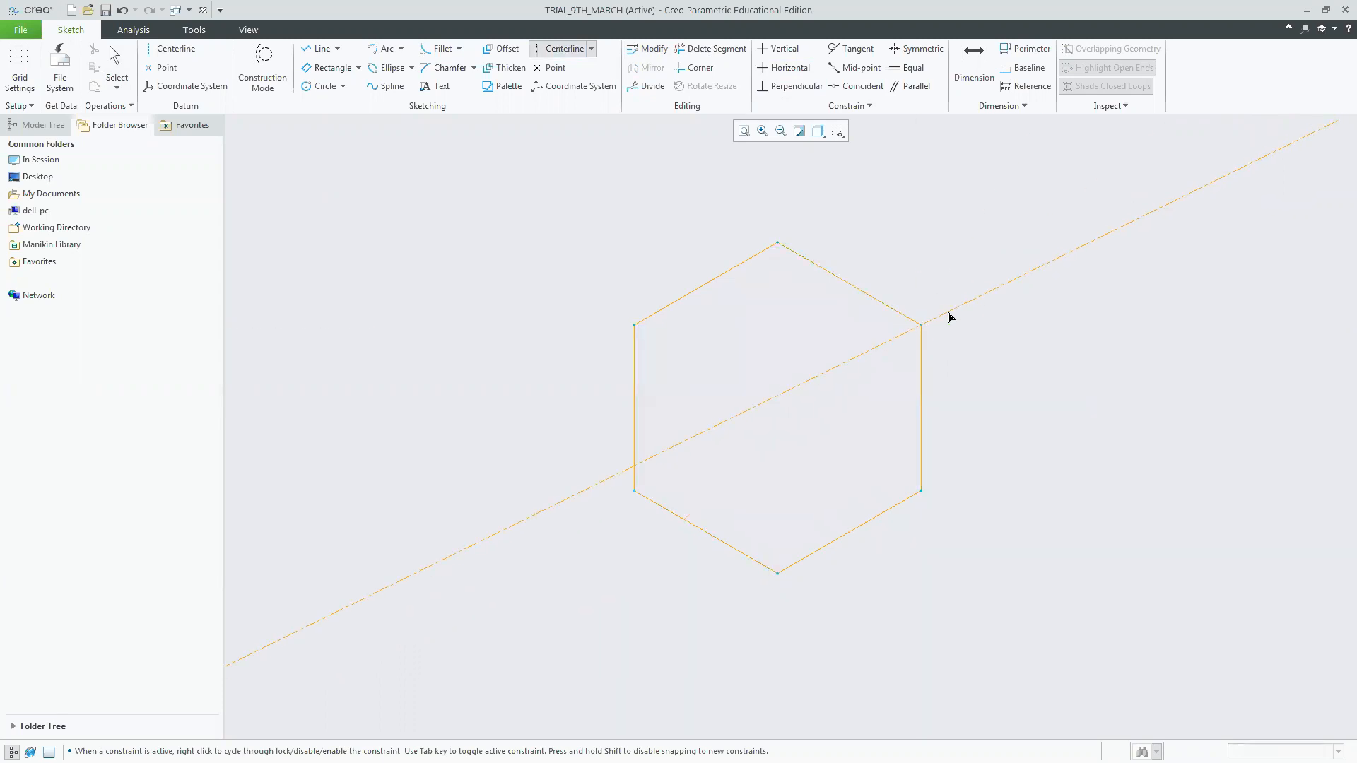
pyautogui.click(947, 322)
pyautogui.click(635, 490)
pyautogui.middleClick(651, 491)
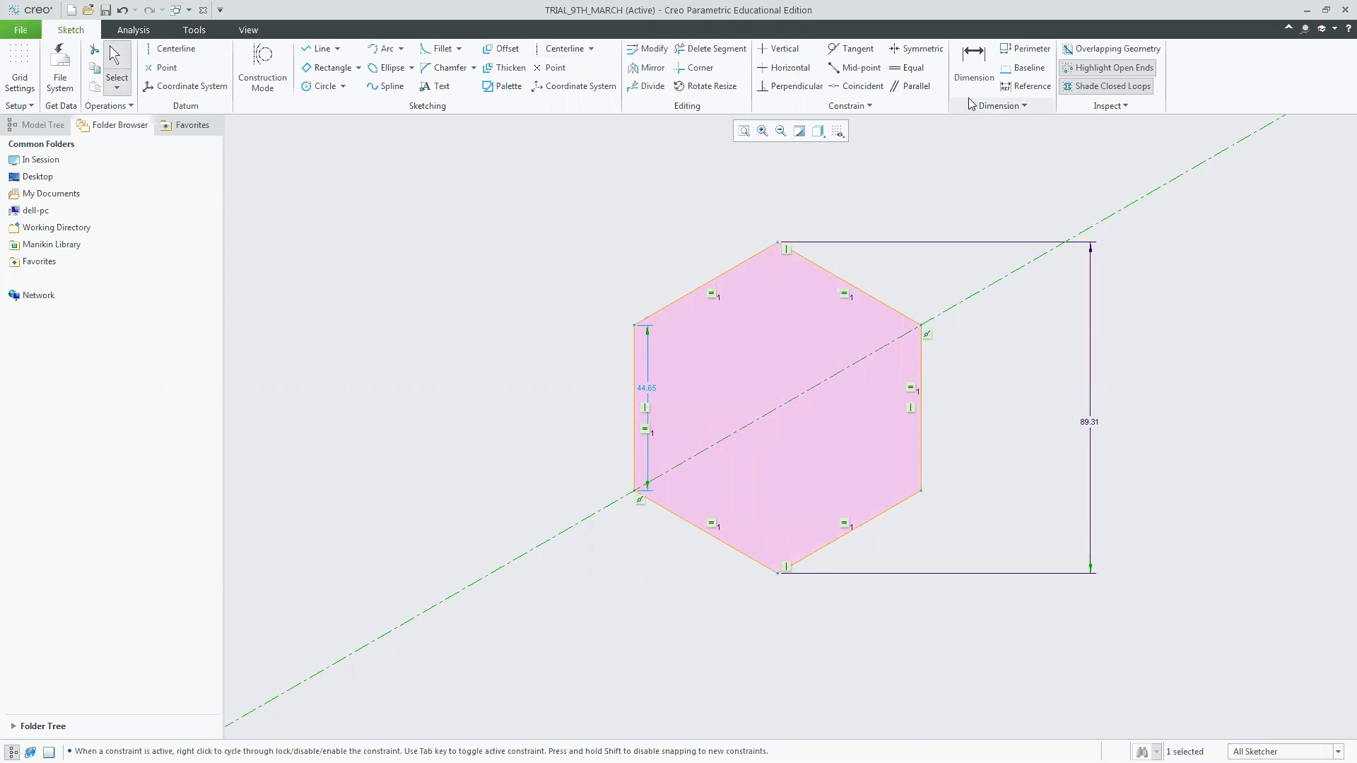
# Make the top and lower-right vertices symmetric about the redrawn diagonal centerline with the Symmetric constraint.
pyautogui.click(932, 52)
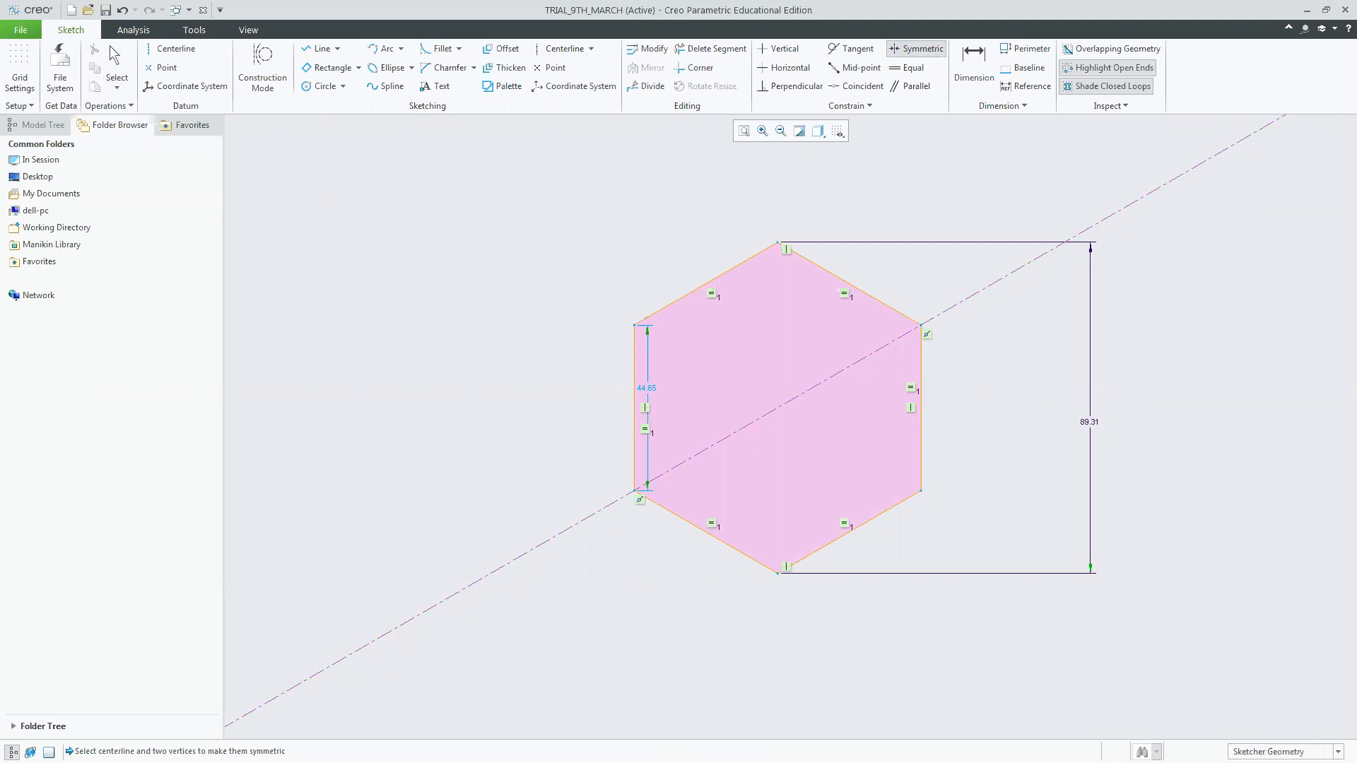
pyautogui.moveTo(286, 751); pyautogui.dragTo(74, 751)
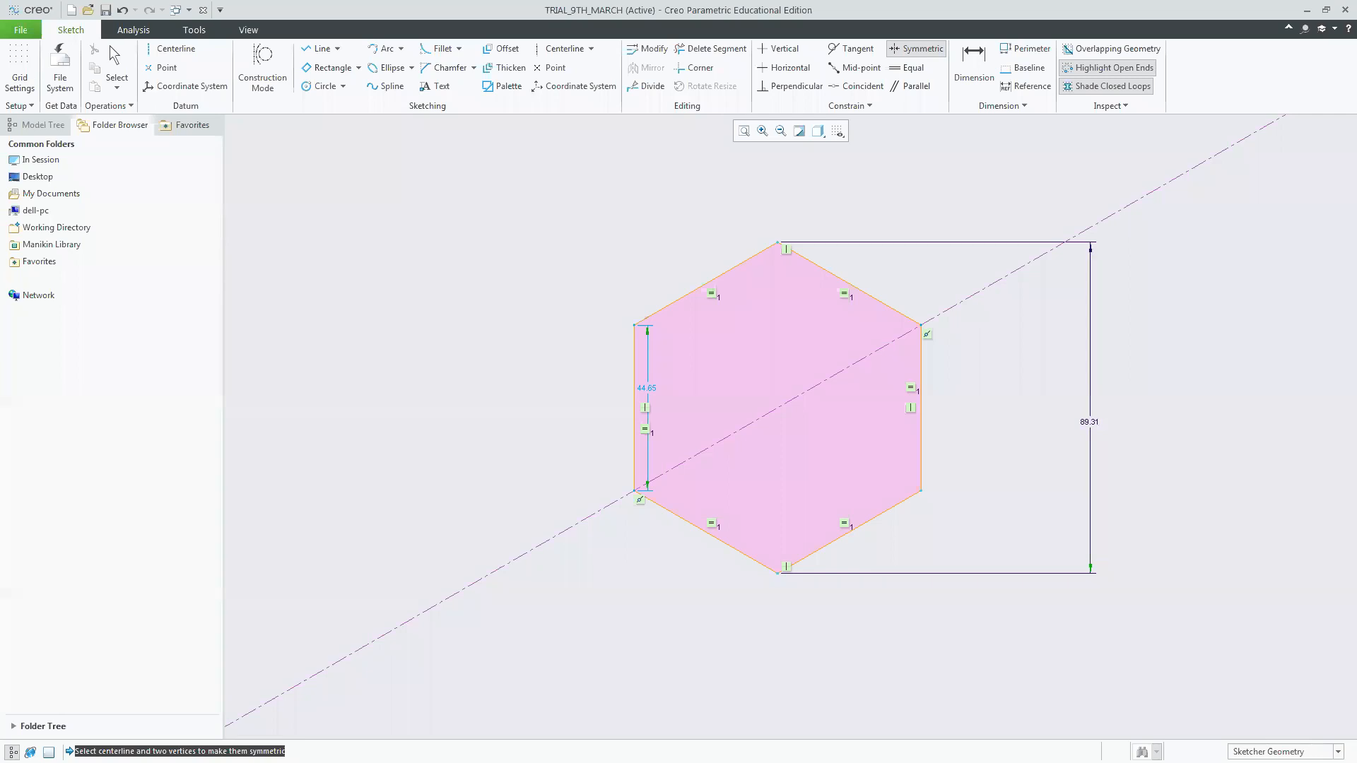
pyautogui.click(971, 302)
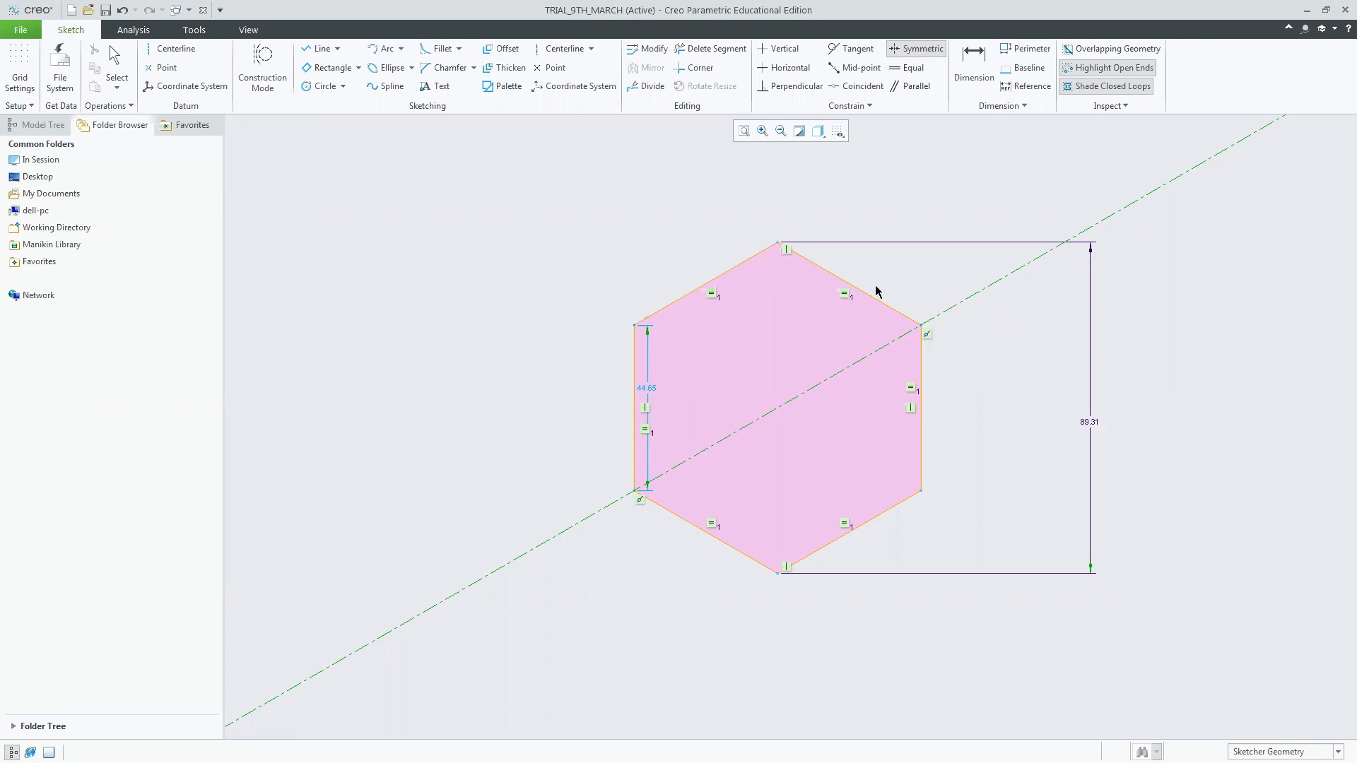
pyautogui.click(779, 245)
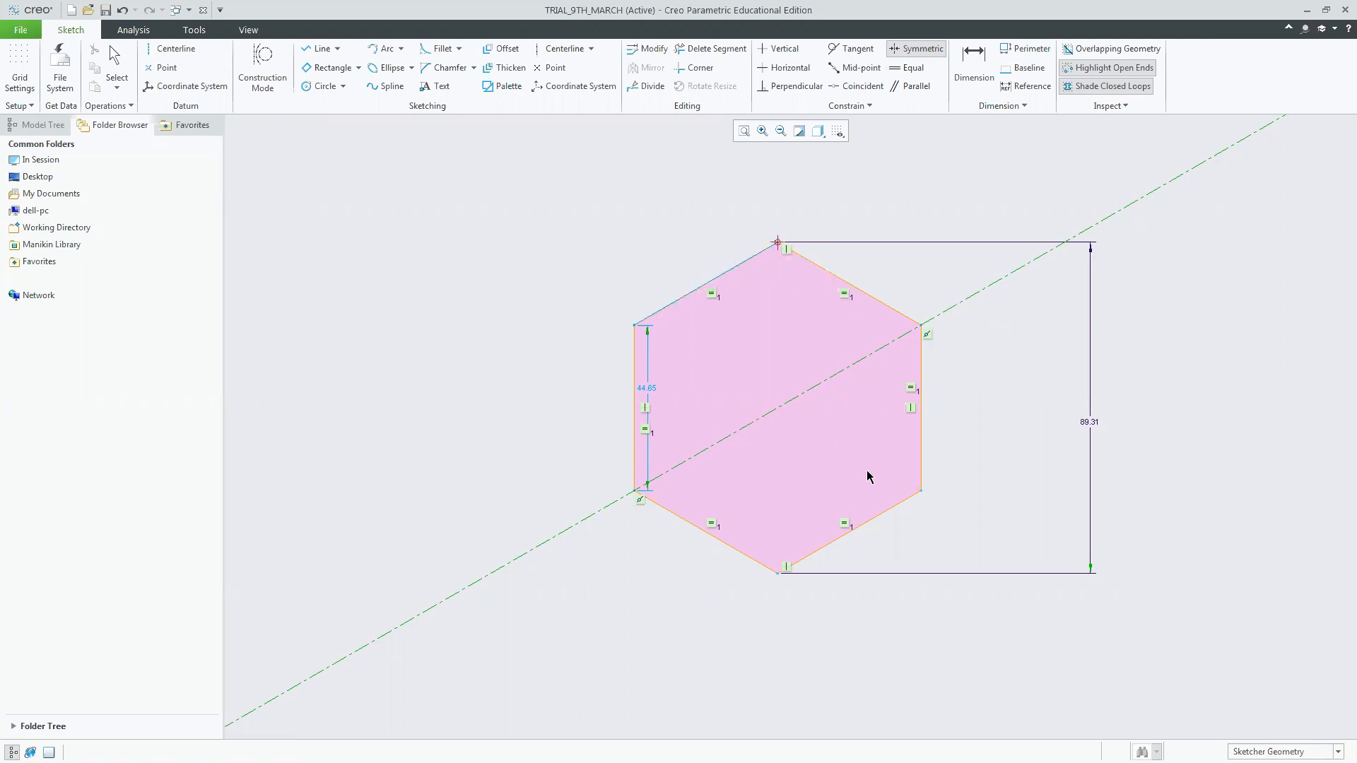
pyautogui.click(920, 491)
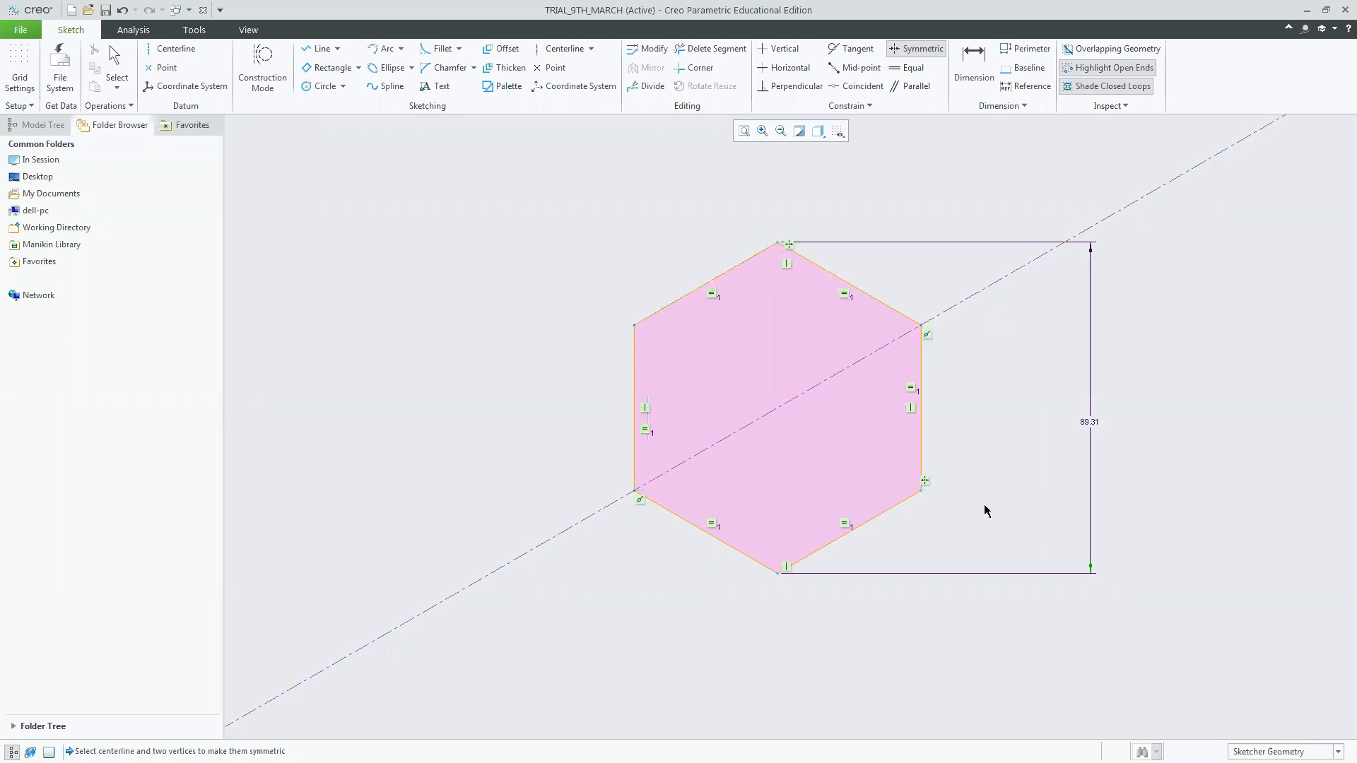
pyautogui.press('Escape')
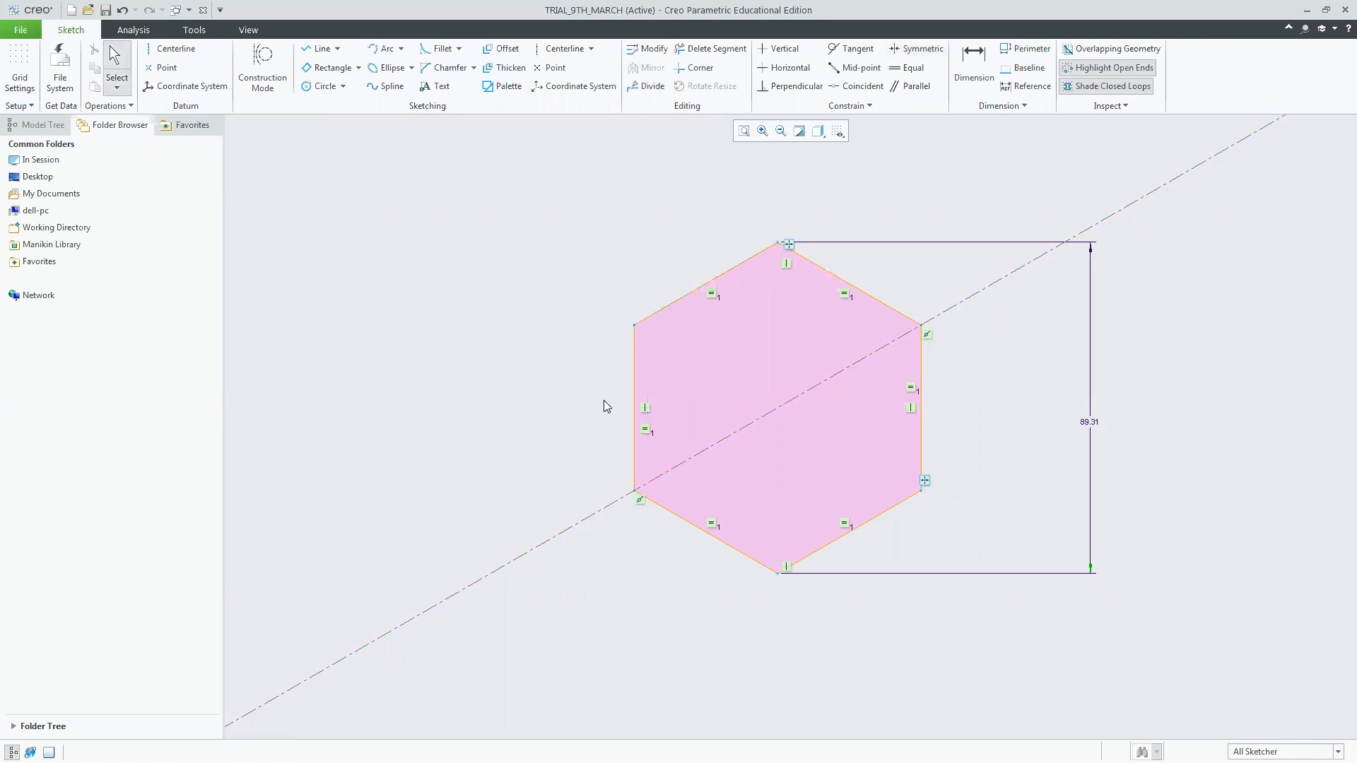
# Delete the diagonal centerline and draw a vertical centerline through the hexagon's top and bottom vertices.
pyautogui.click(925, 482)
pyautogui.click(955, 308)
pyautogui.press('Delete')
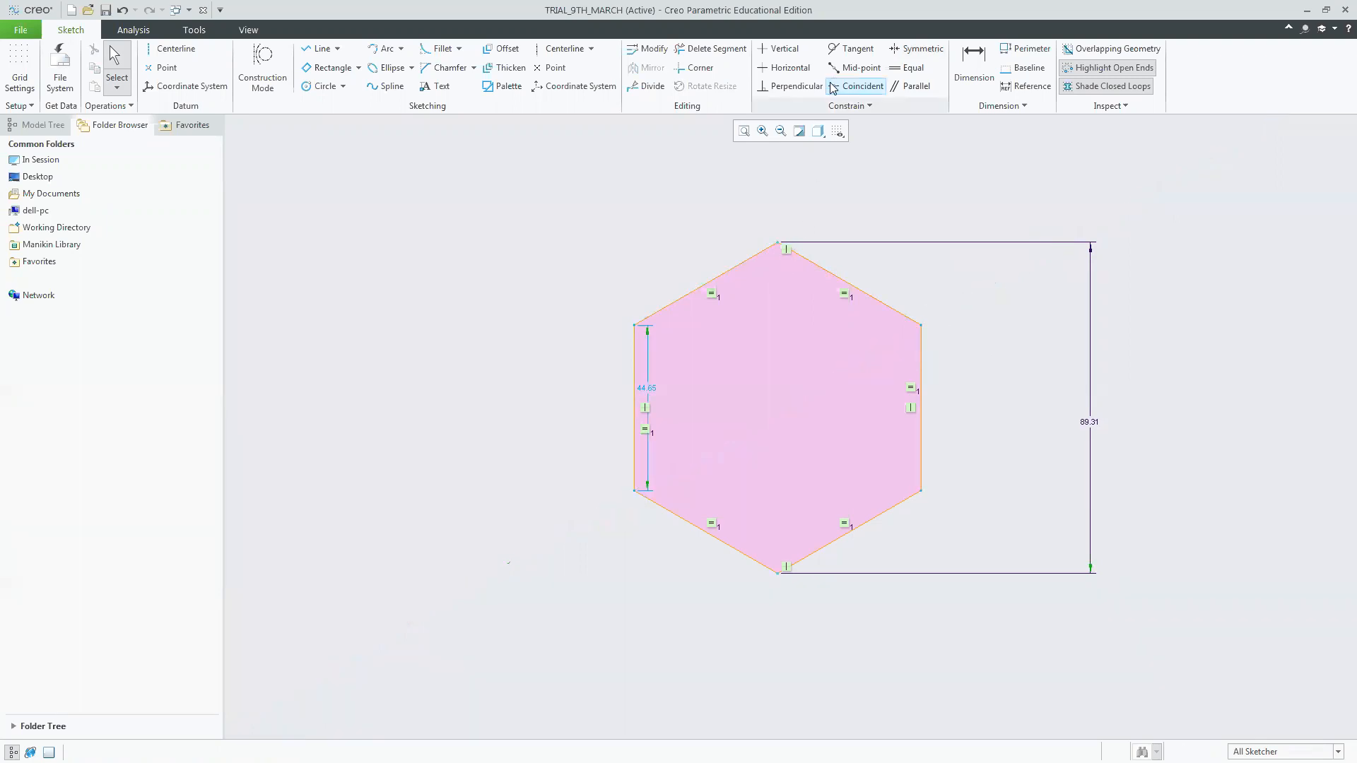
pyautogui.click(565, 49)
pyautogui.click(777, 243)
pyautogui.click(772, 379)
pyautogui.middleClick(1157, 408)
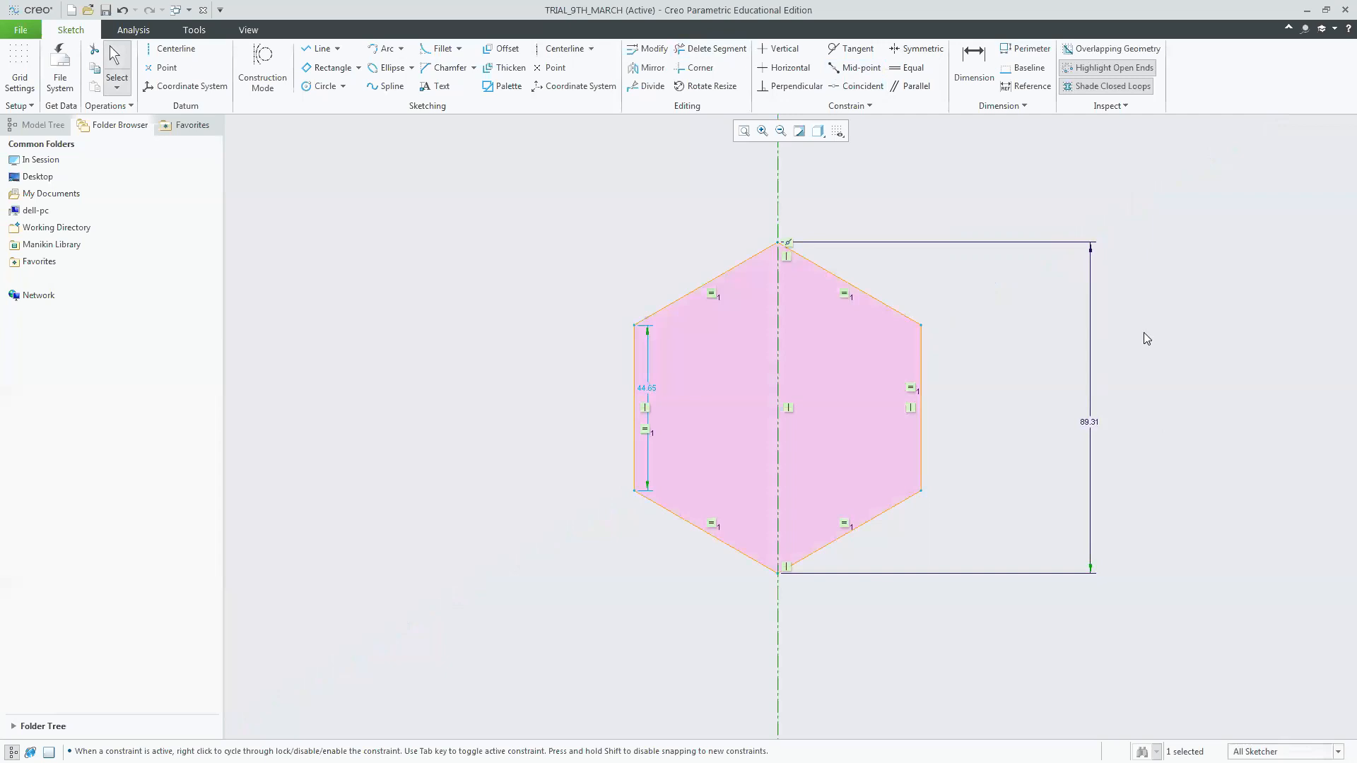
# Try to make the hexagon's upper-left and upper-right vertices symmetric about the vertical centerline.
pyautogui.click(916, 48)
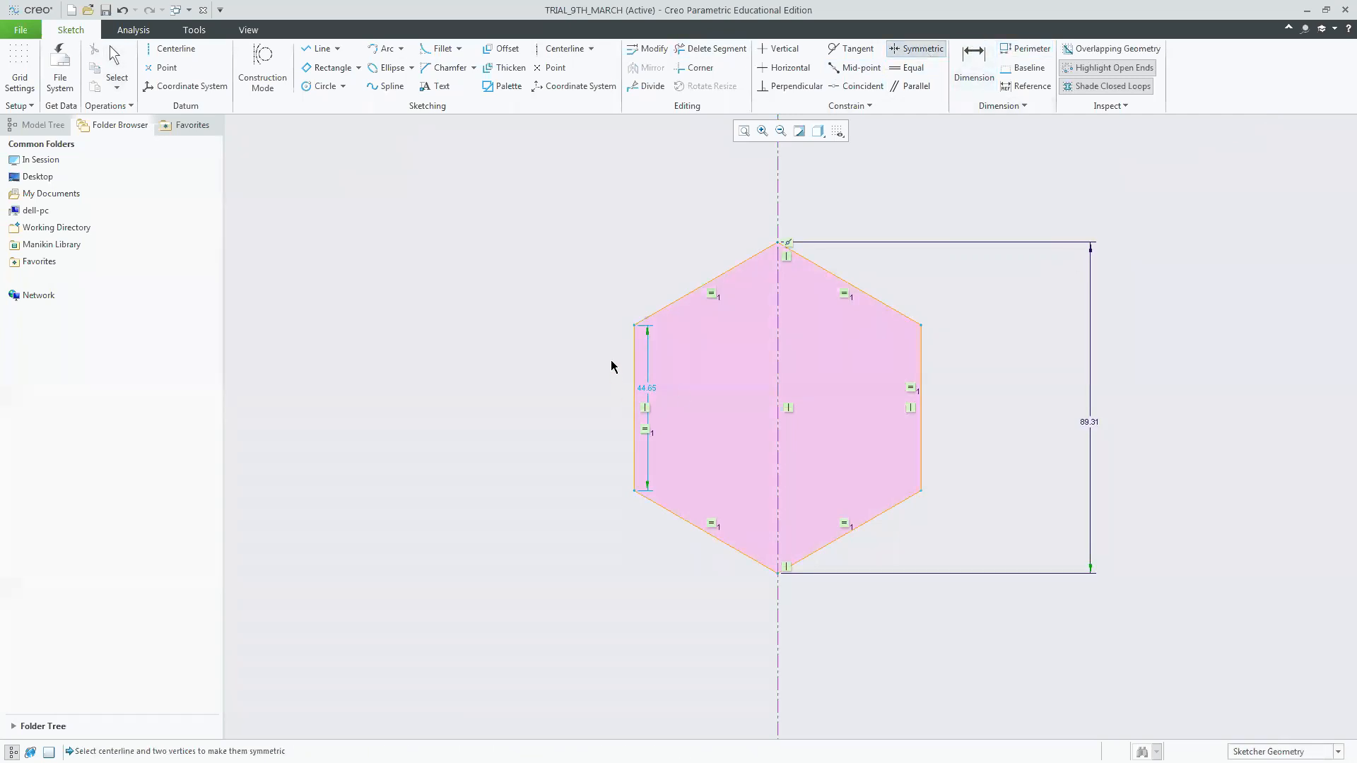
pyautogui.click(634, 326)
pyautogui.click(920, 326)
pyautogui.click(777, 192)
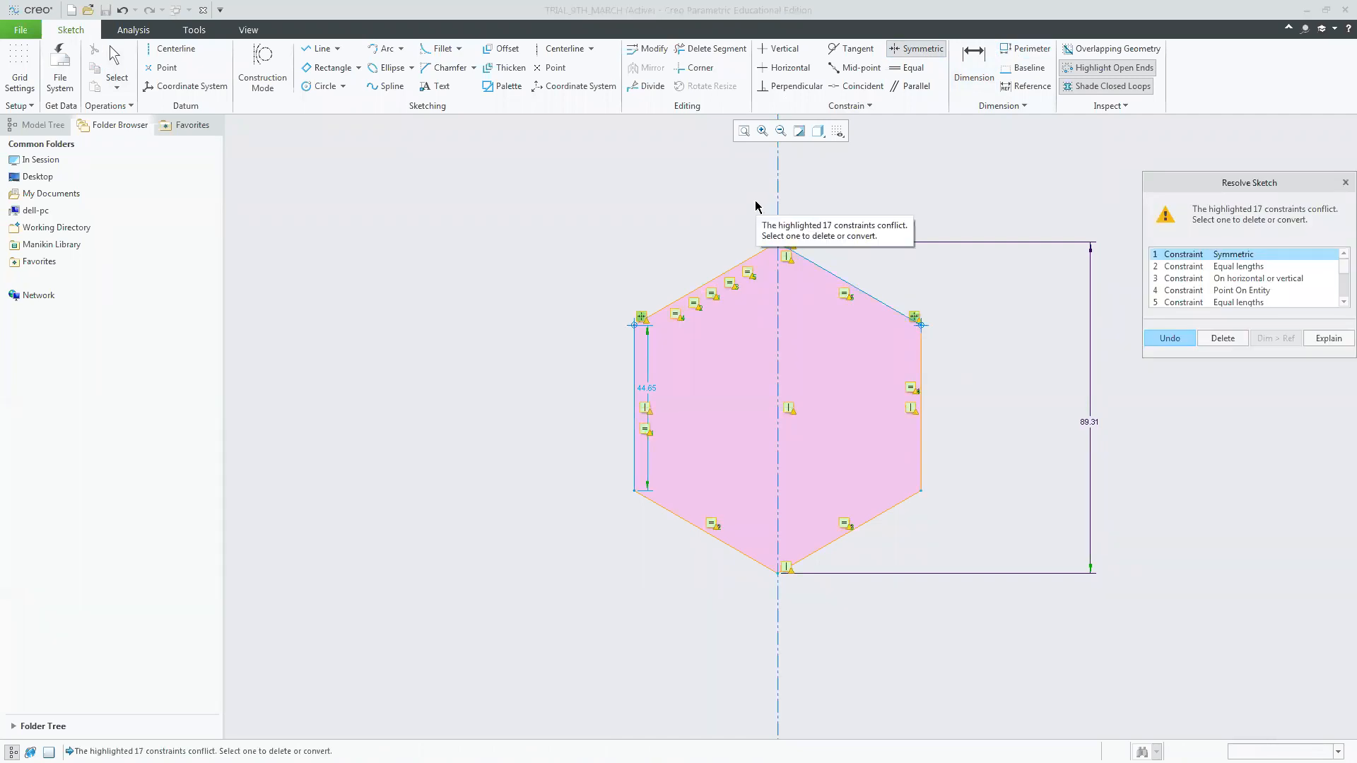
# Review the conflicting constraints listed in Resolve Sketch and undo the attempted Symmetric constraint.
pyautogui.click(1255, 268)
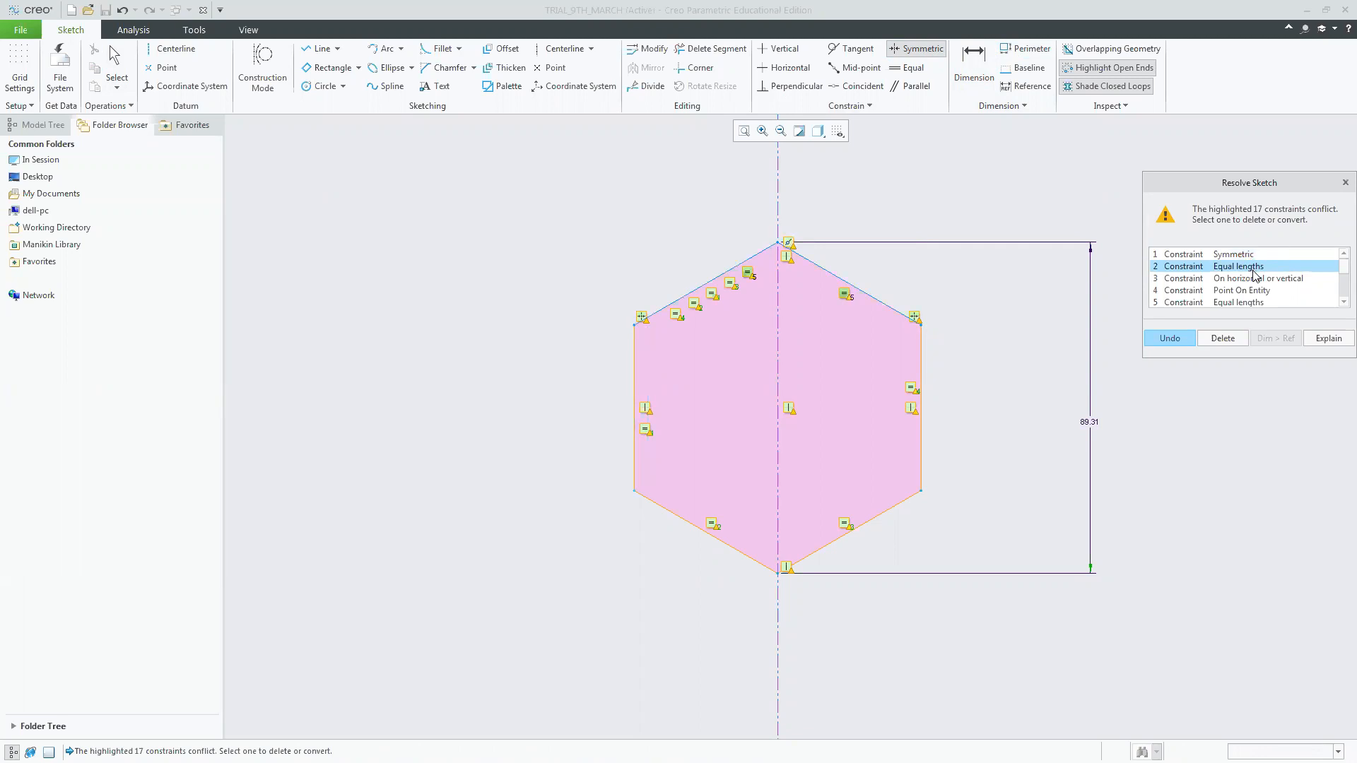
pyautogui.click(1257, 278)
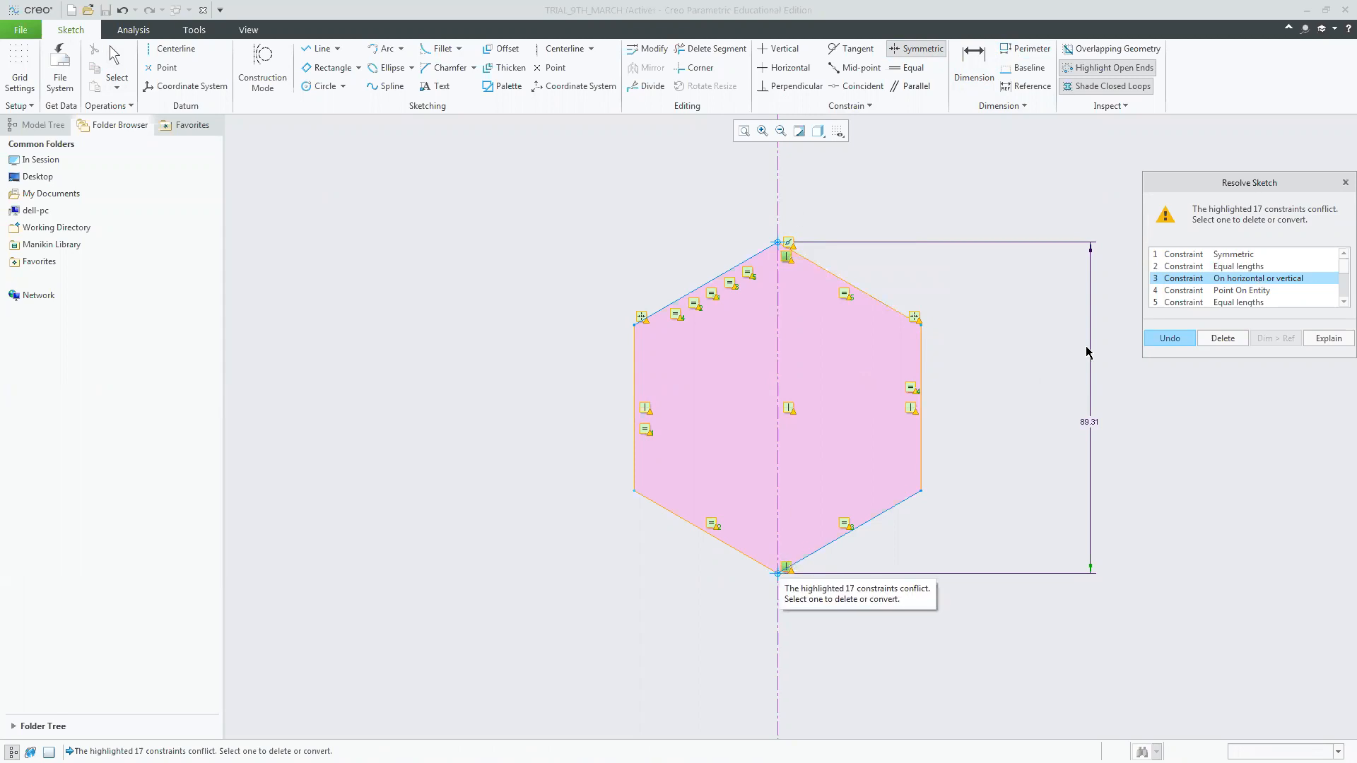
pyautogui.click(1275, 290)
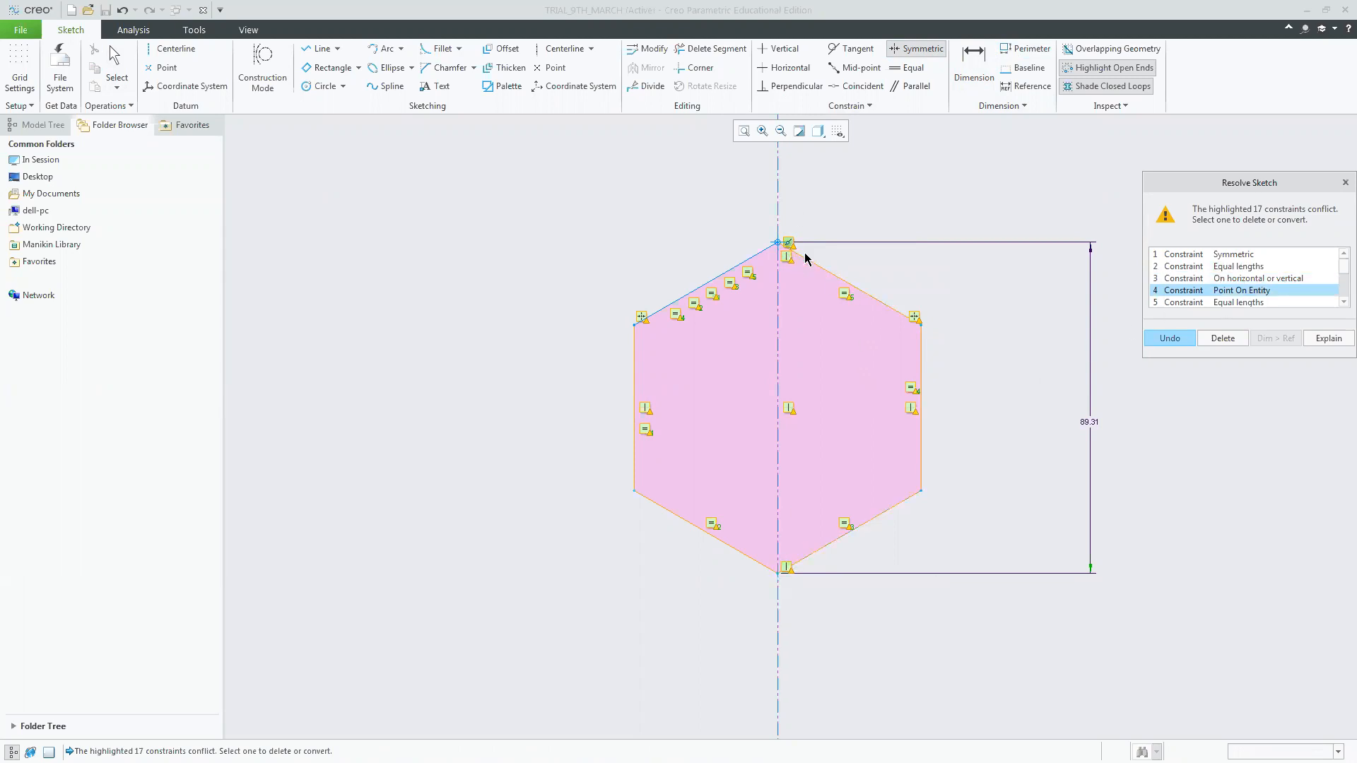
pyautogui.click(1238, 302)
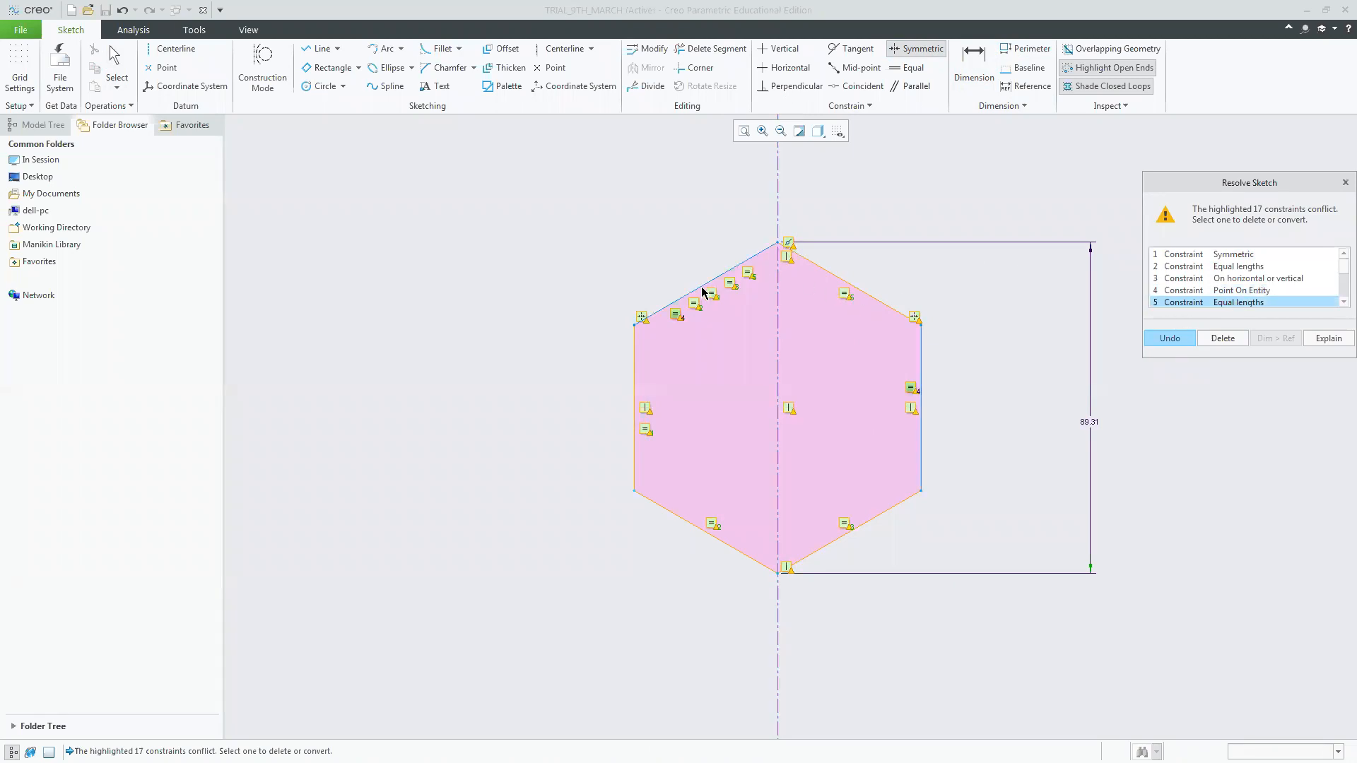
pyautogui.scroll(-1, 1337, 304)
pyautogui.scroll(-3, 1336, 306)
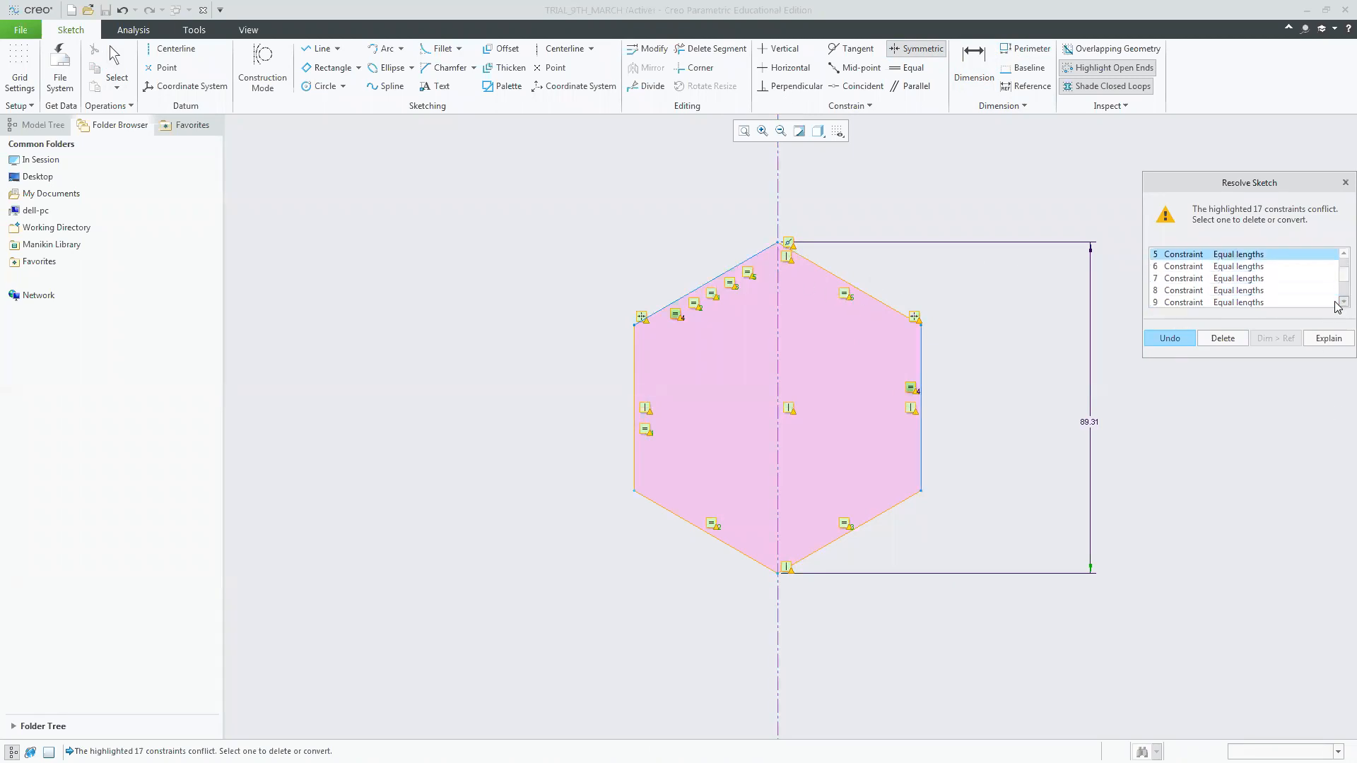
pyautogui.scroll(-2, 1338, 305)
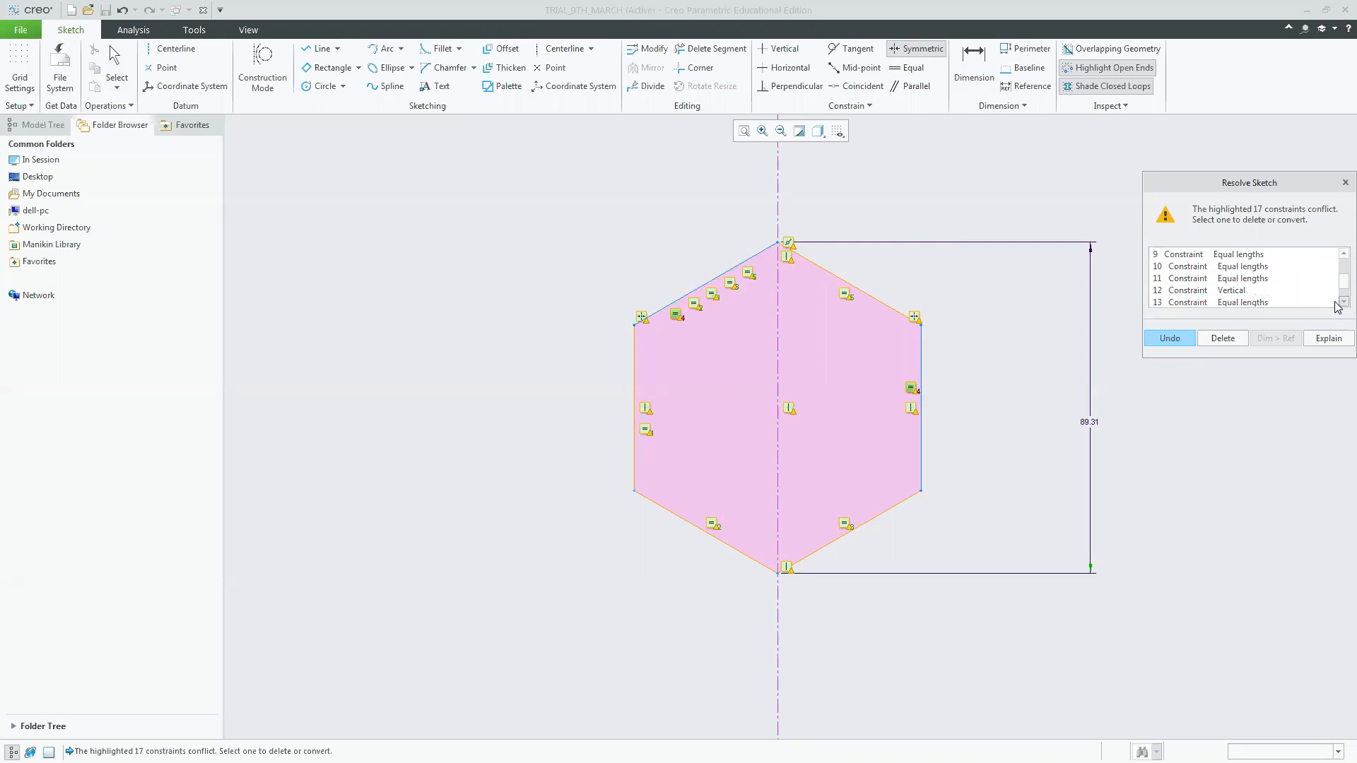
pyautogui.click(1231, 267)
pyautogui.scroll(-2, 1338, 306)
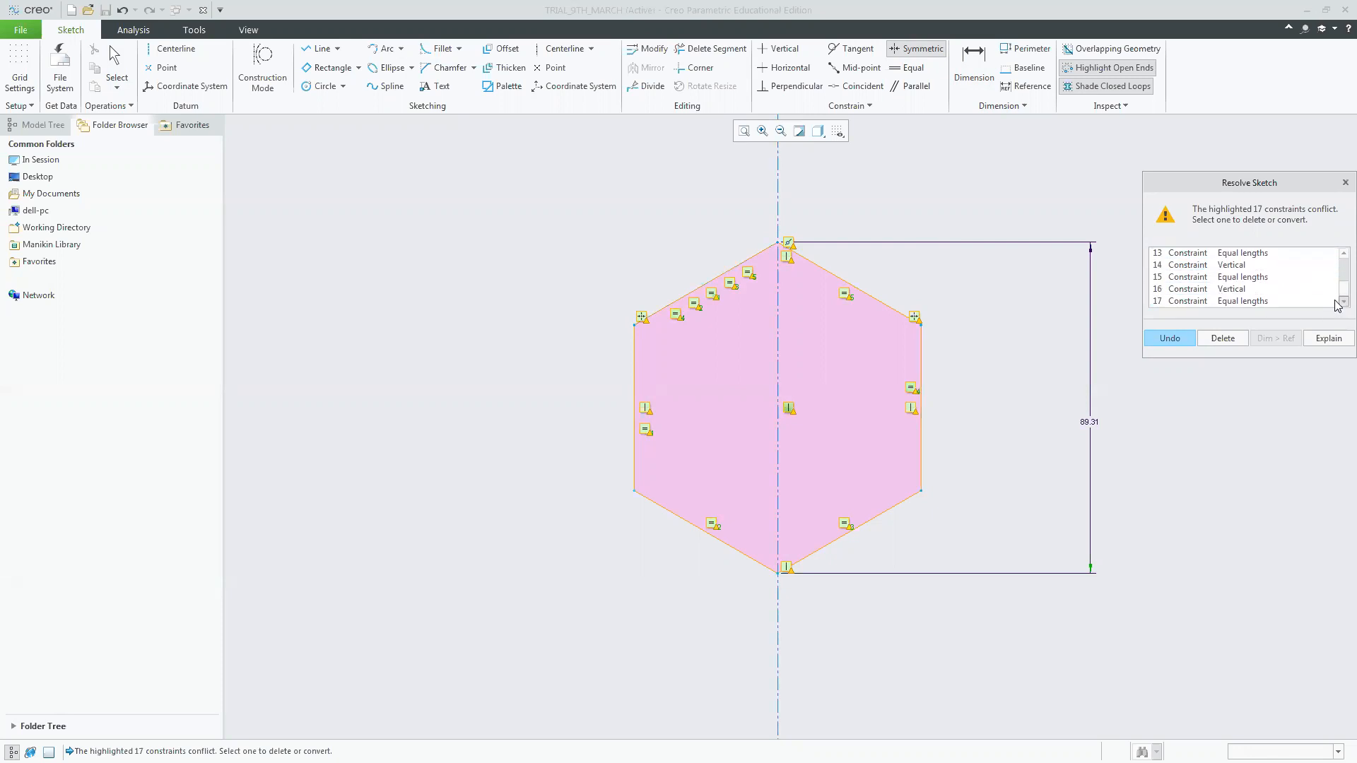
pyautogui.click(1176, 339)
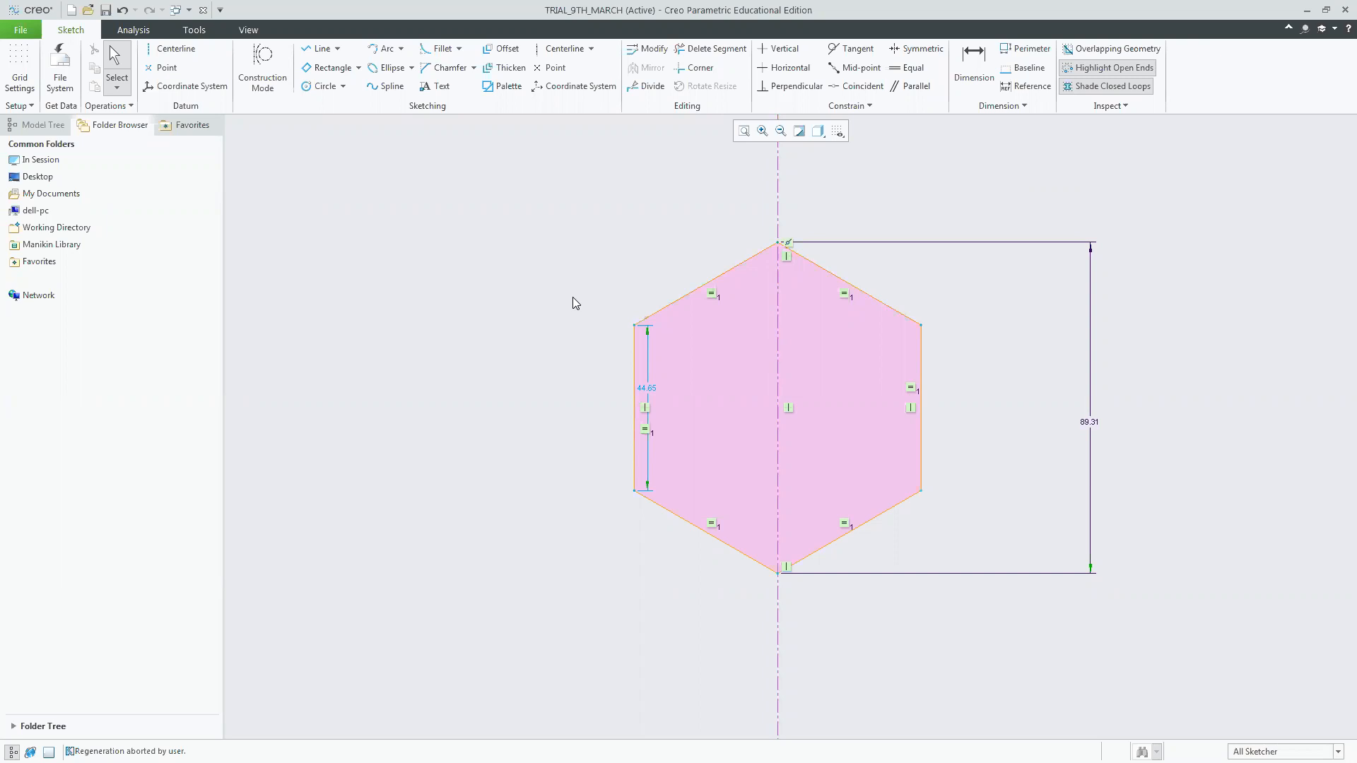
# Delete all the sketch geometry and insert a 6-Sided Hexagon from the Sketcher Palette at its default scale and orientation.
pyautogui.hotkey('ctrl', 'a')
pyautogui.press('Delete')
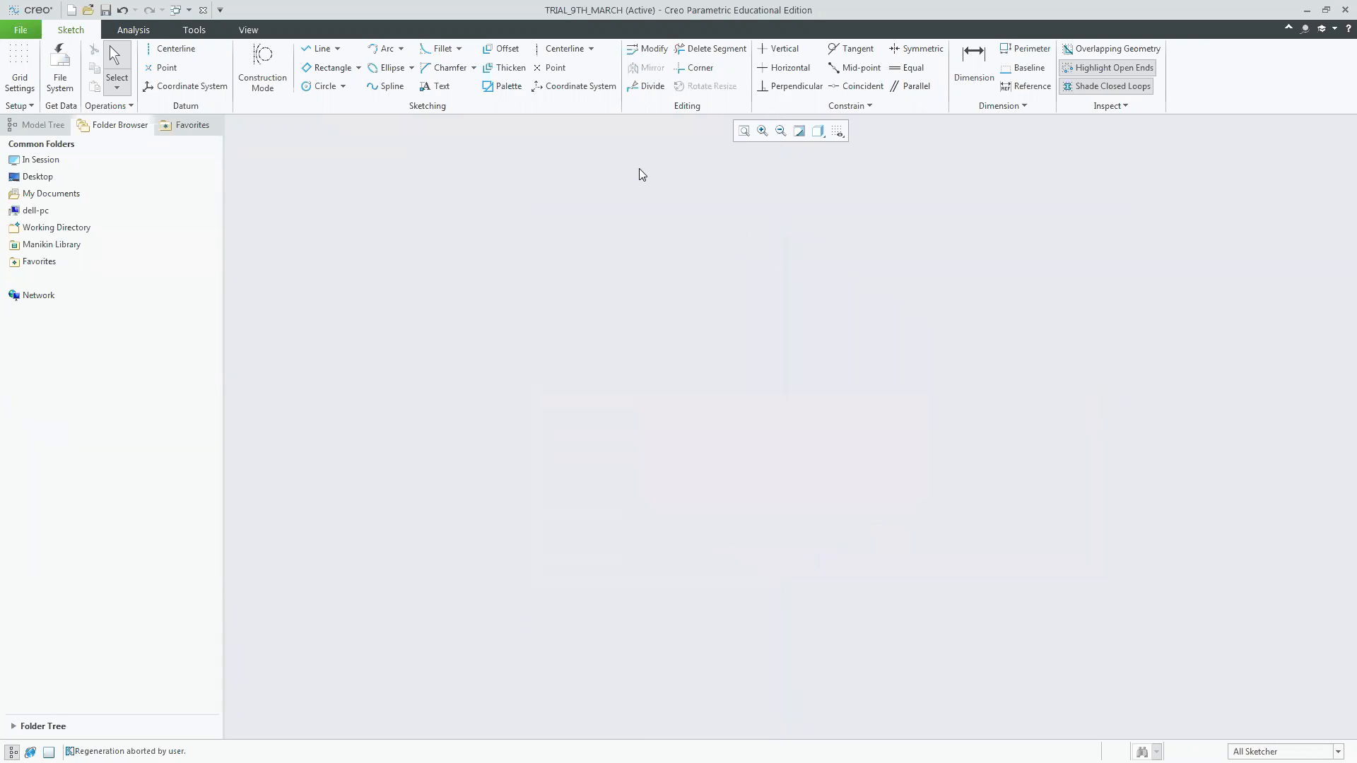
pyautogui.click(509, 91)
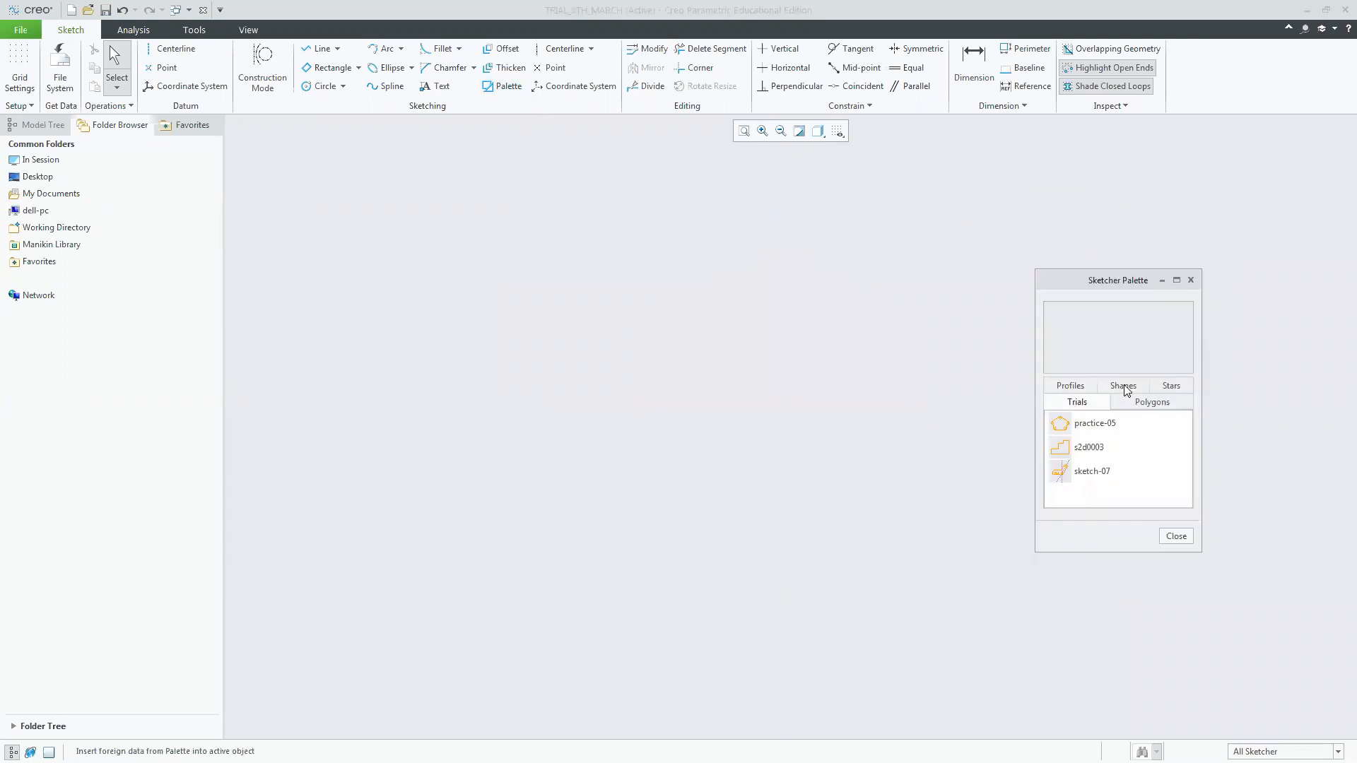
pyautogui.click(1151, 401)
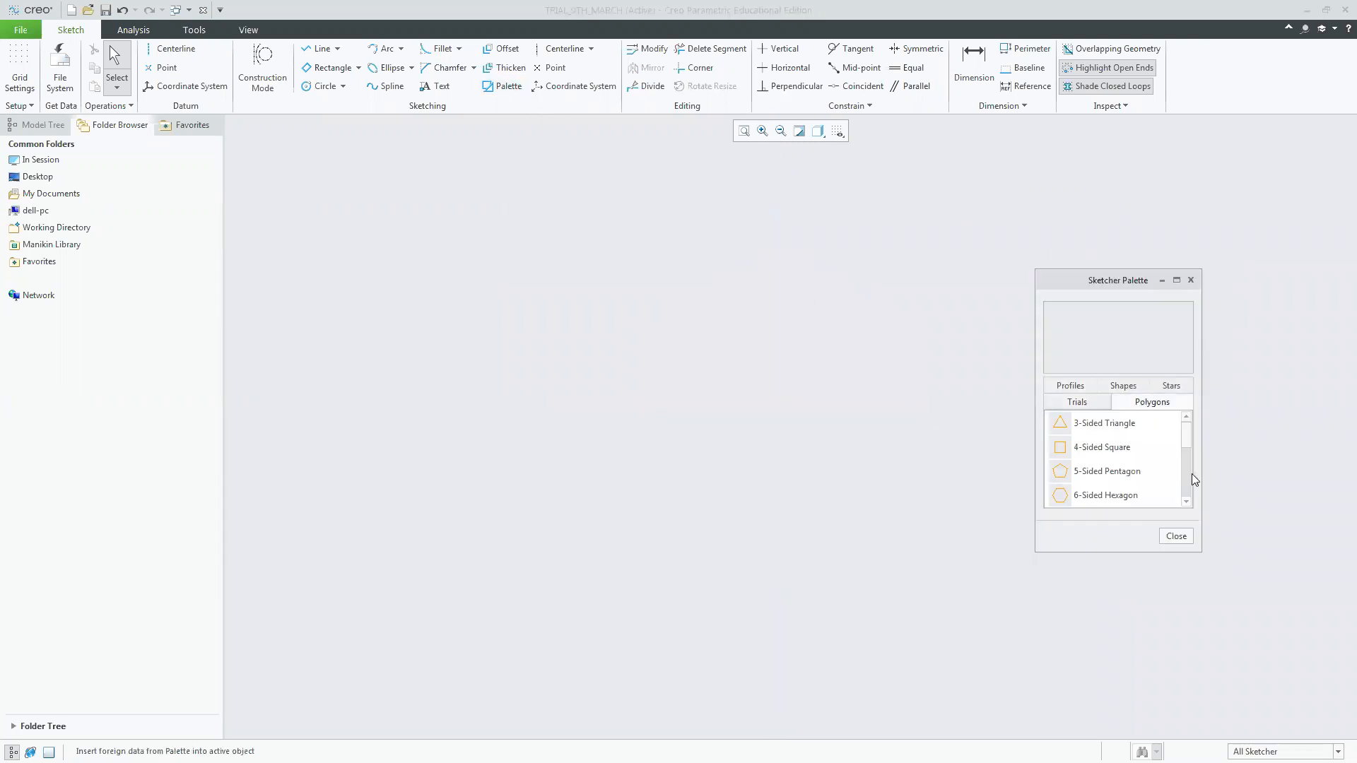
pyautogui.click(1114, 497)
pyautogui.doubleClick(1111, 498)
pyautogui.click(734, 404)
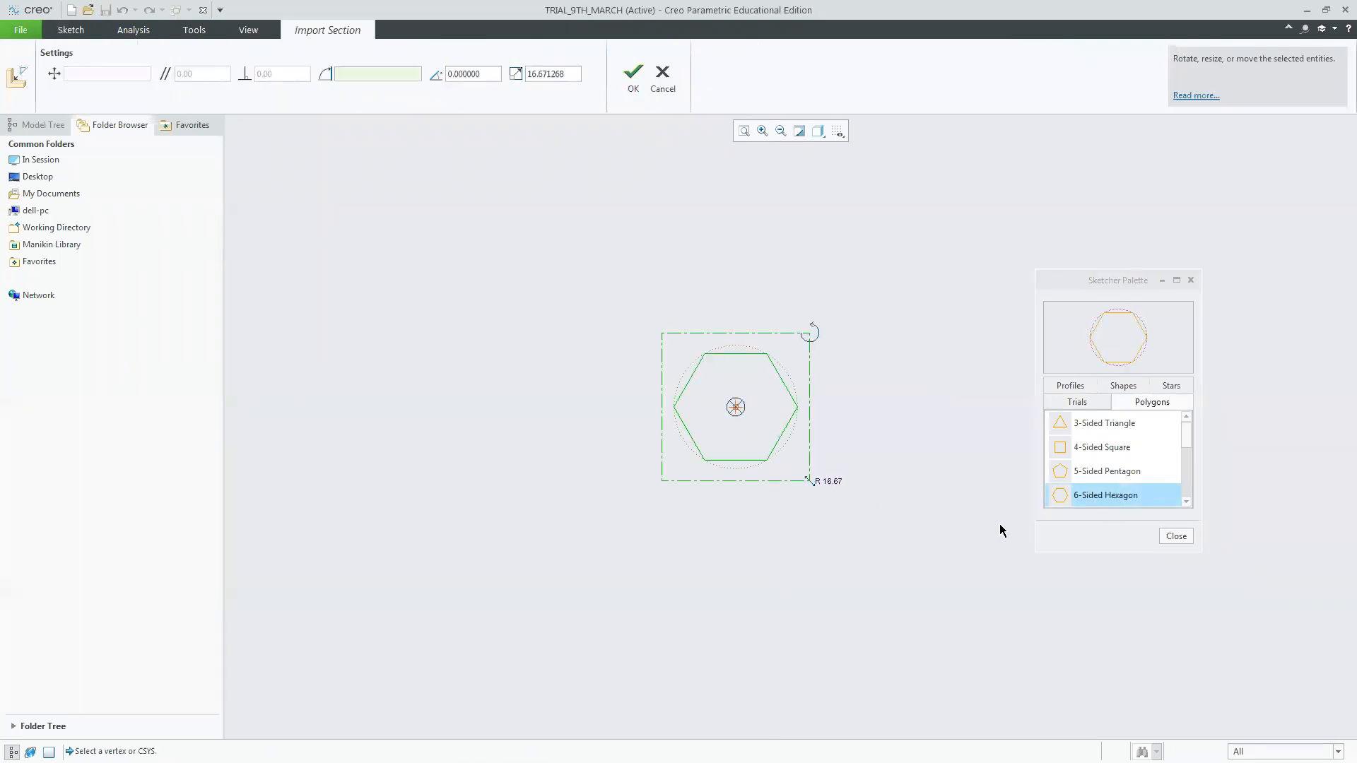
pyautogui.click(1175, 537)
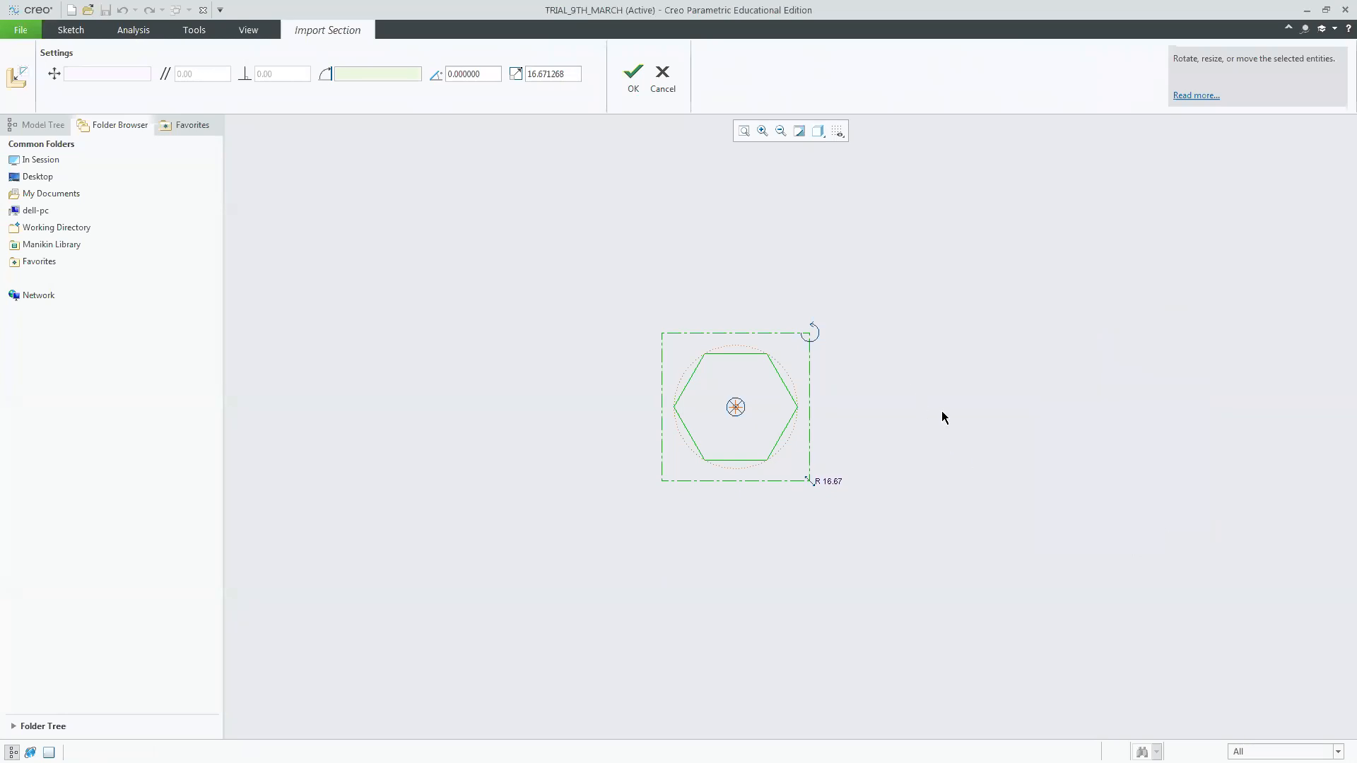
pyautogui.click(643, 77)
# Move the dimension of the hexagon's bottom side outside the shape, just below the construction circle.
pyautogui.click(743, 131)
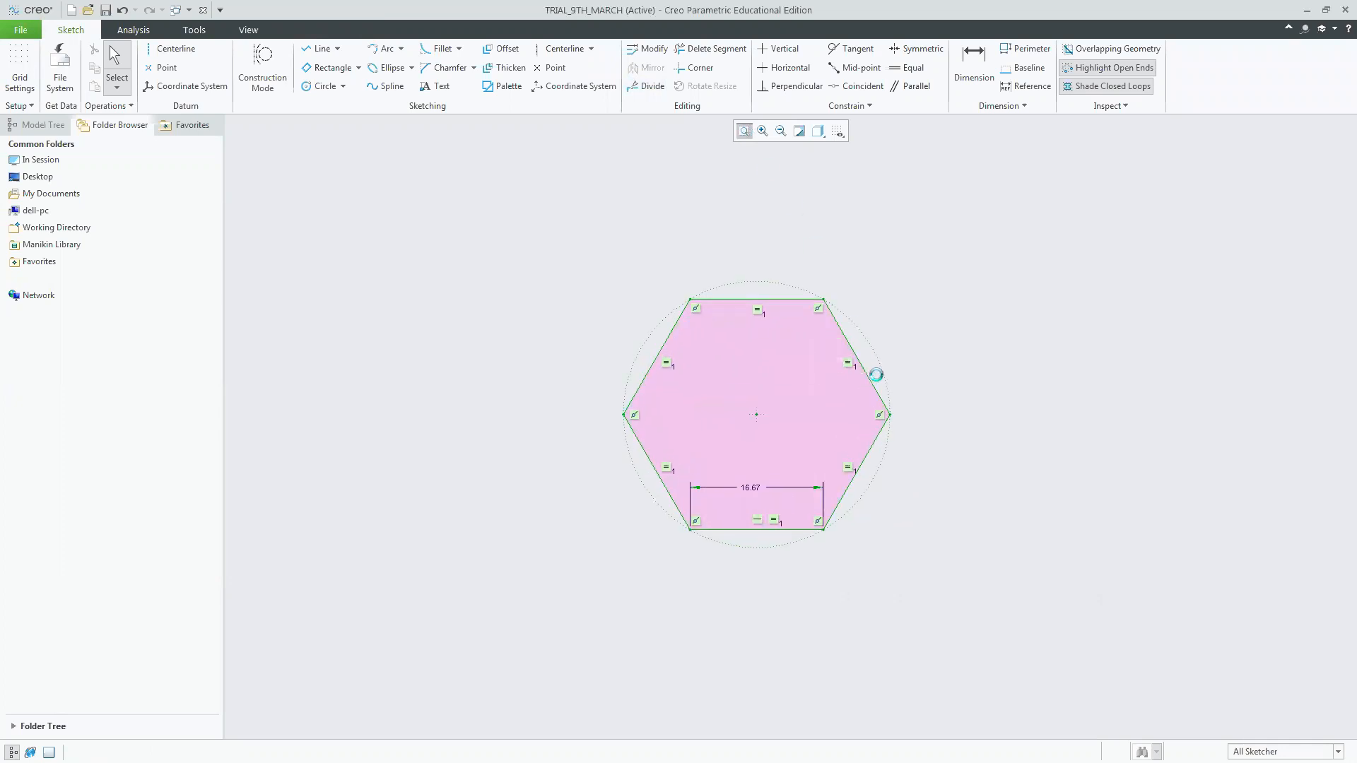
pyautogui.moveTo(793, 564); pyautogui.dragTo(785, 715)
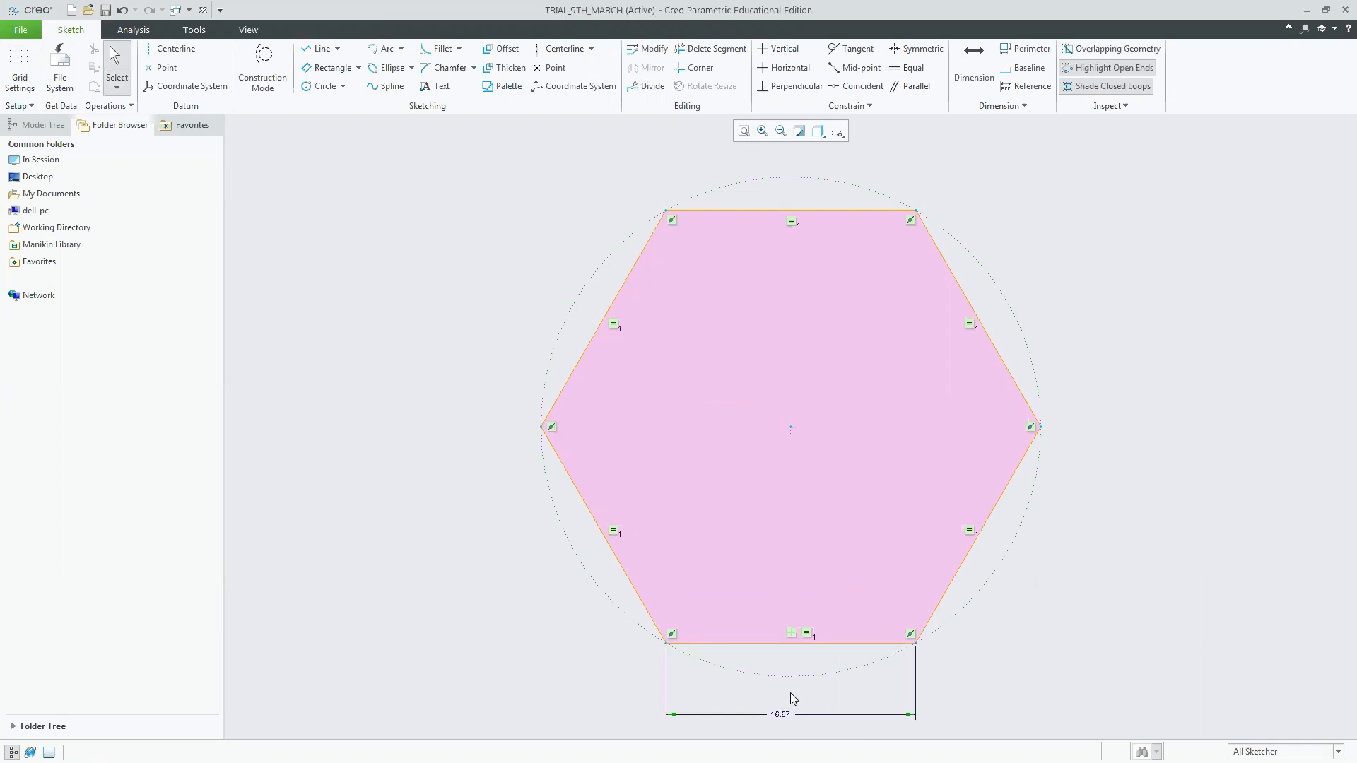
pyautogui.moveTo(781, 715); pyautogui.dragTo(786, 699)
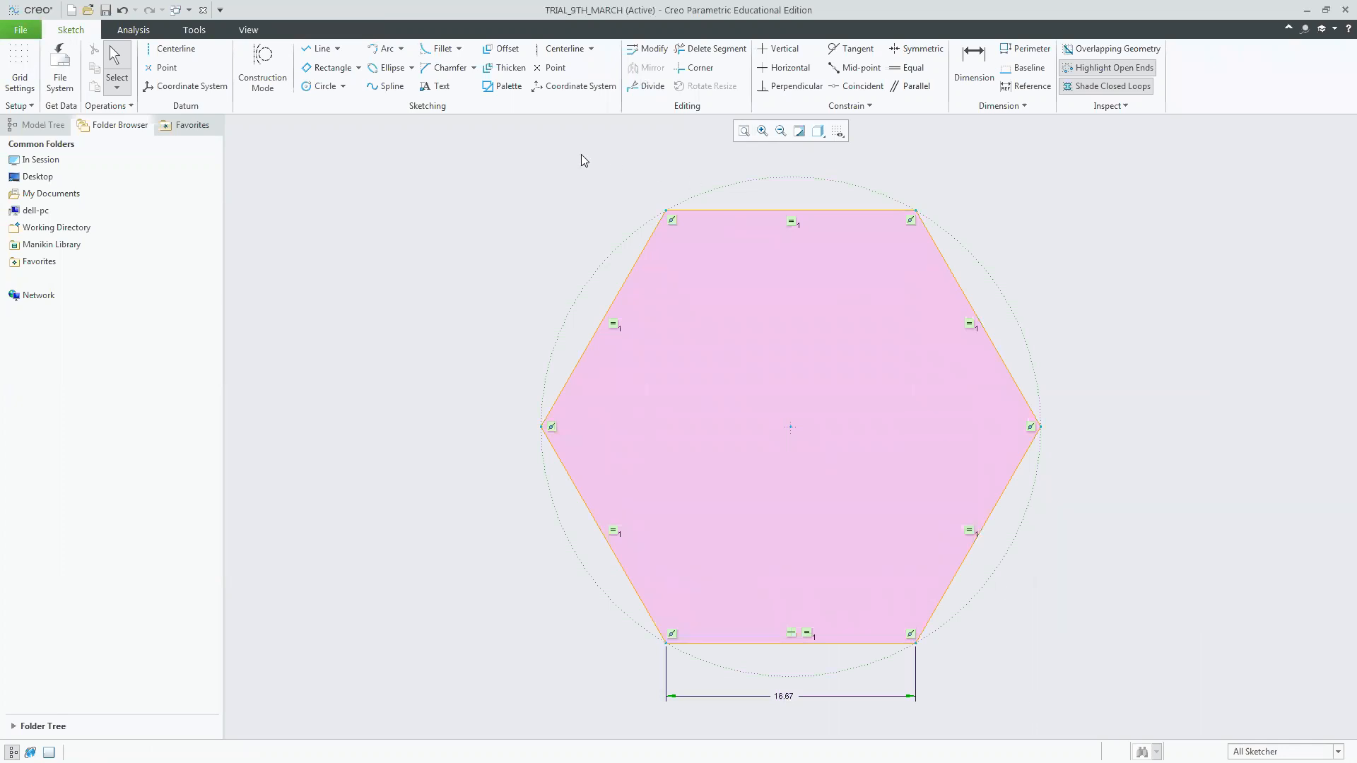
# Rotate the entire hexagon by 90 degrees with Rotate Resize, keeping its scale at 1.
pyautogui.moveTo(416, 176); pyautogui.dragTo(1097, 693)
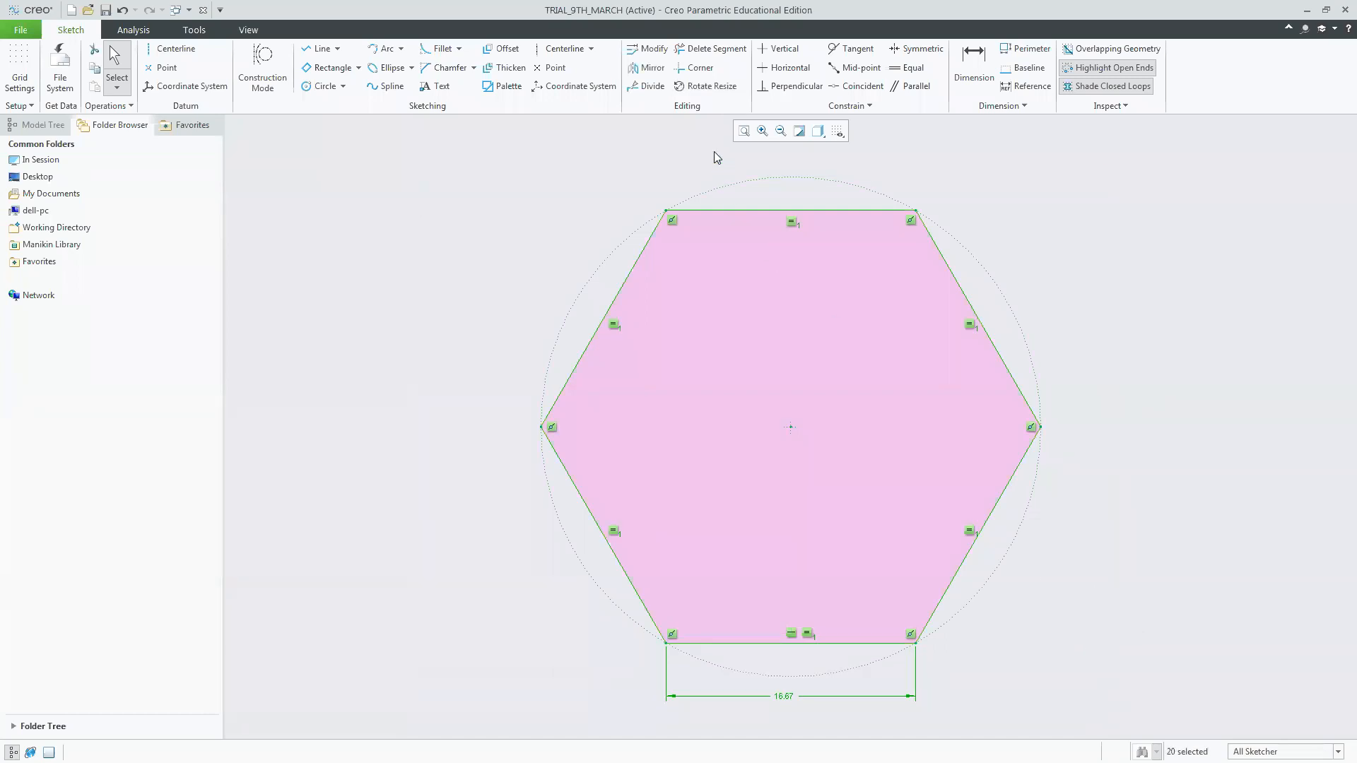
pyautogui.click(712, 87)
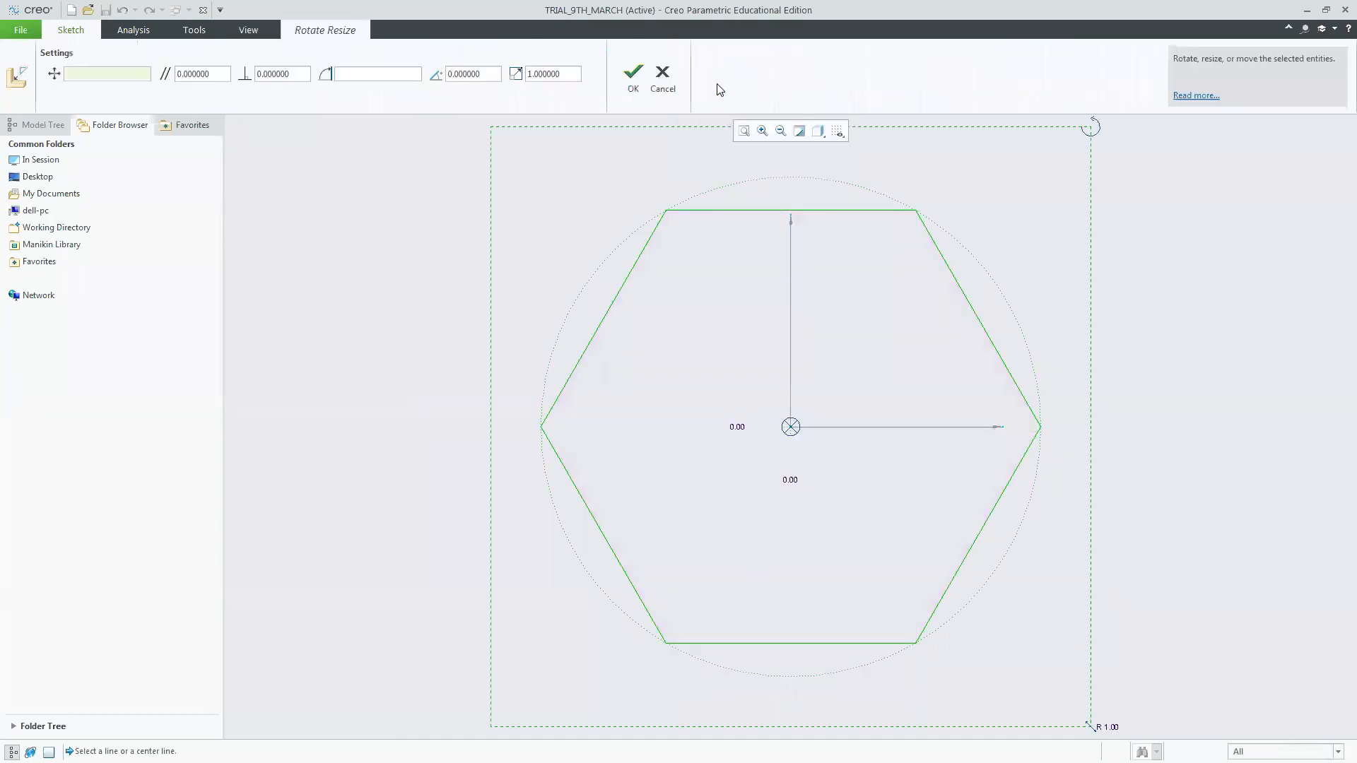
pyautogui.click(484, 74)
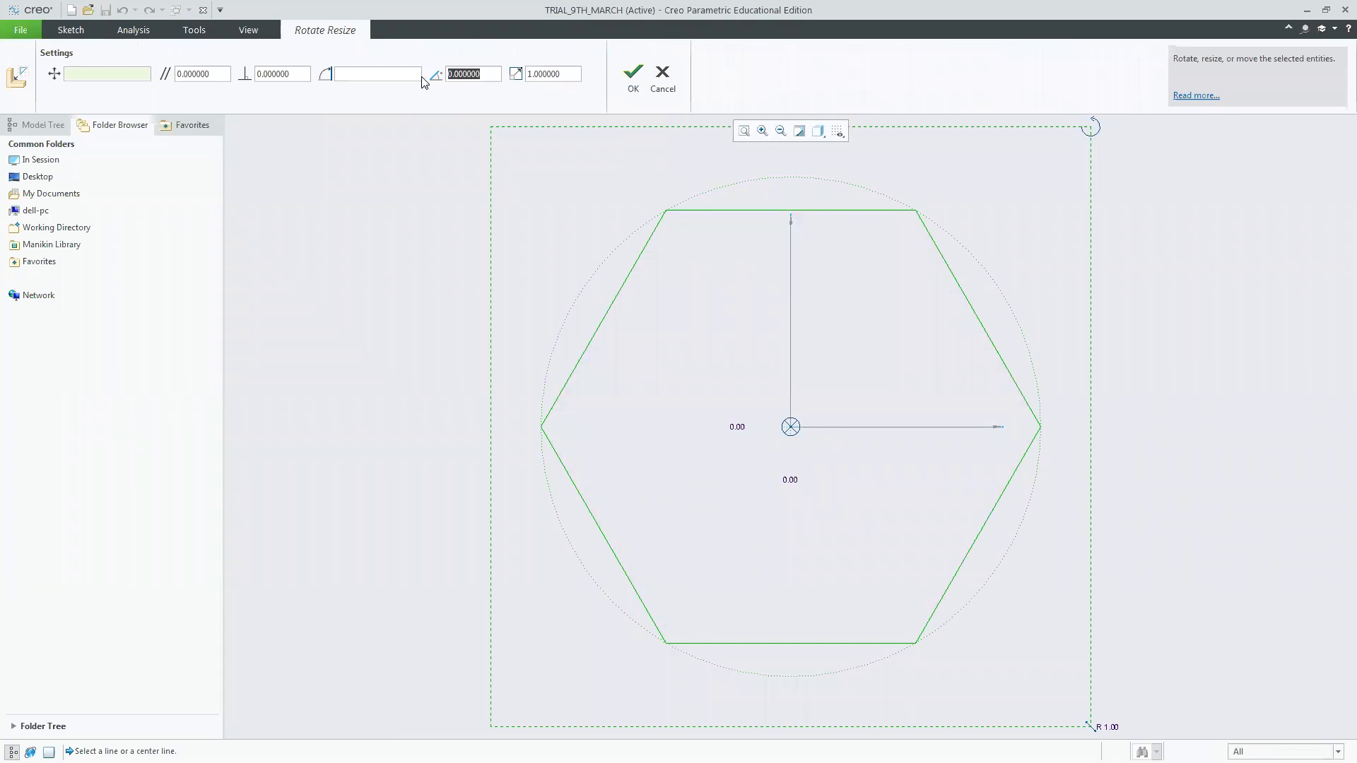
pyautogui.write('90')
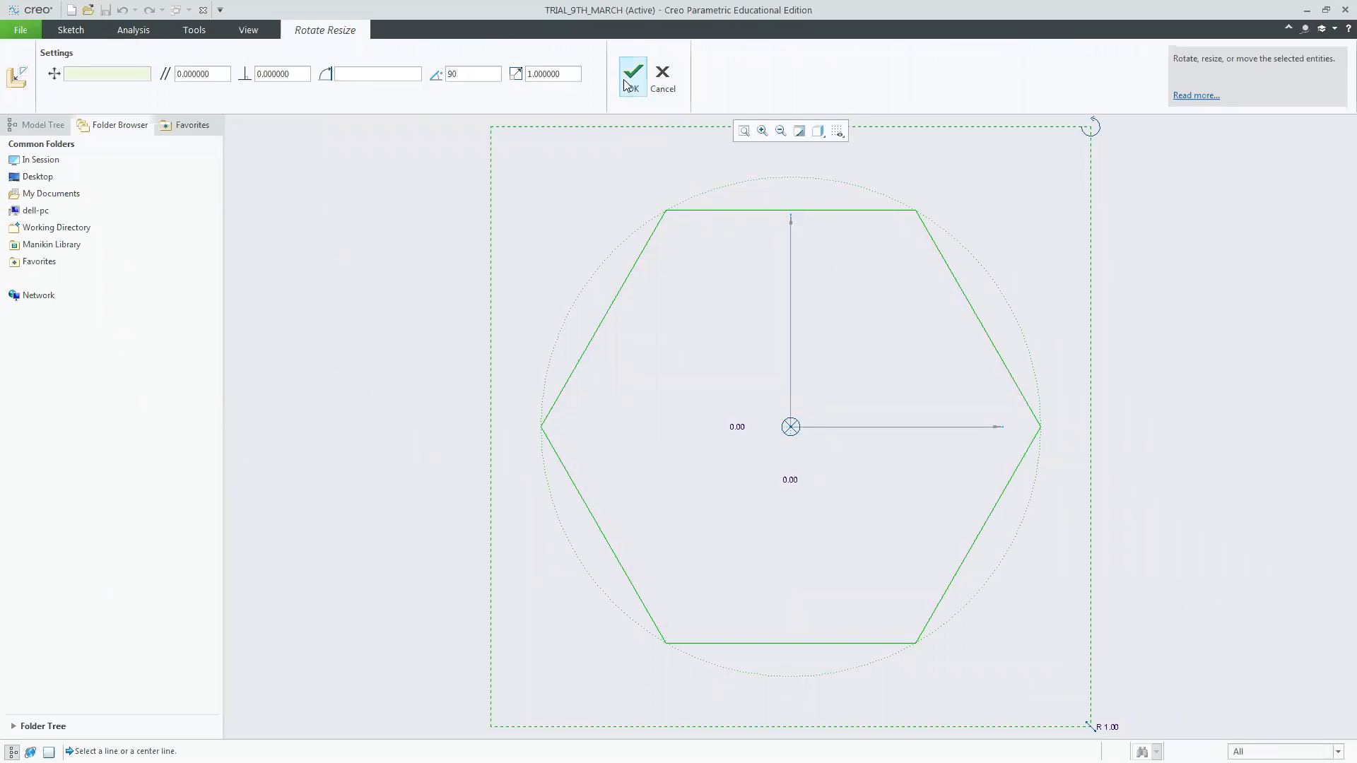
pyautogui.press('Return')
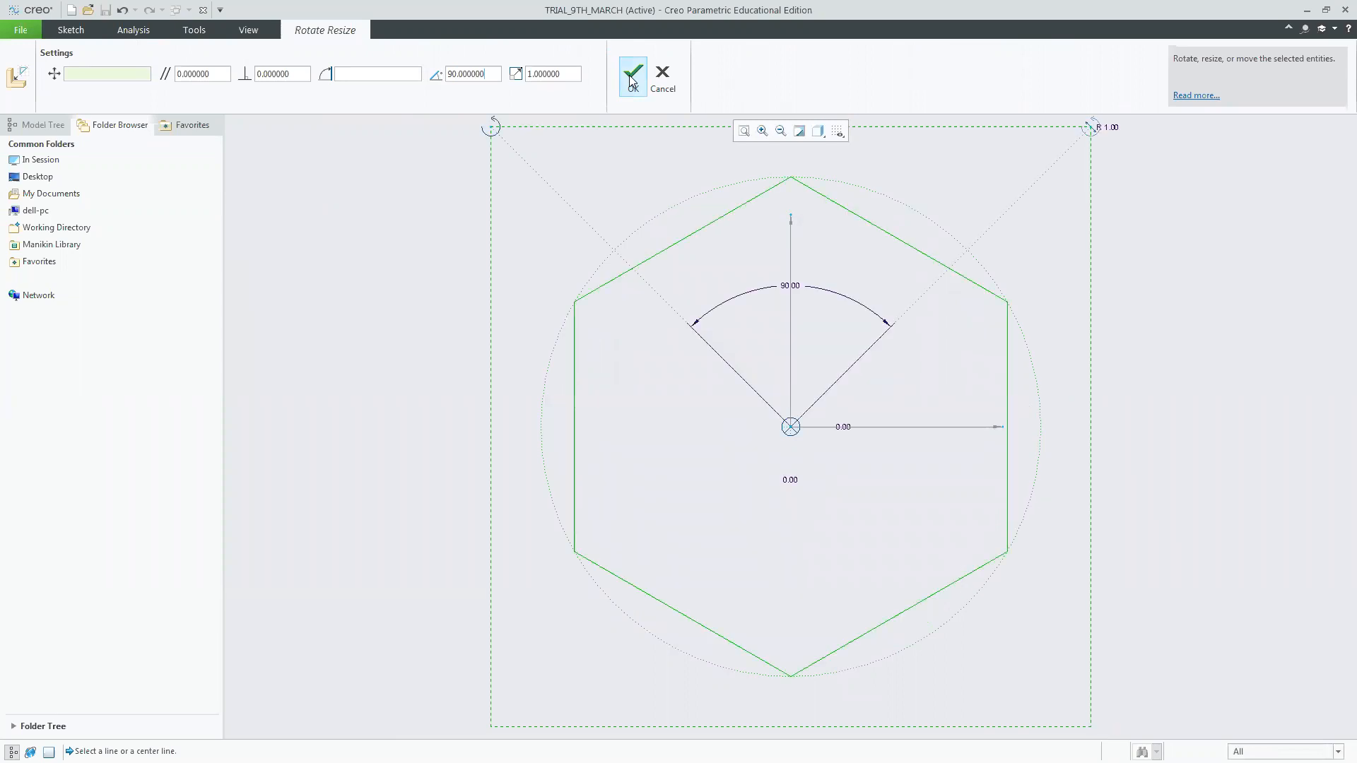
pyautogui.click(629, 74)
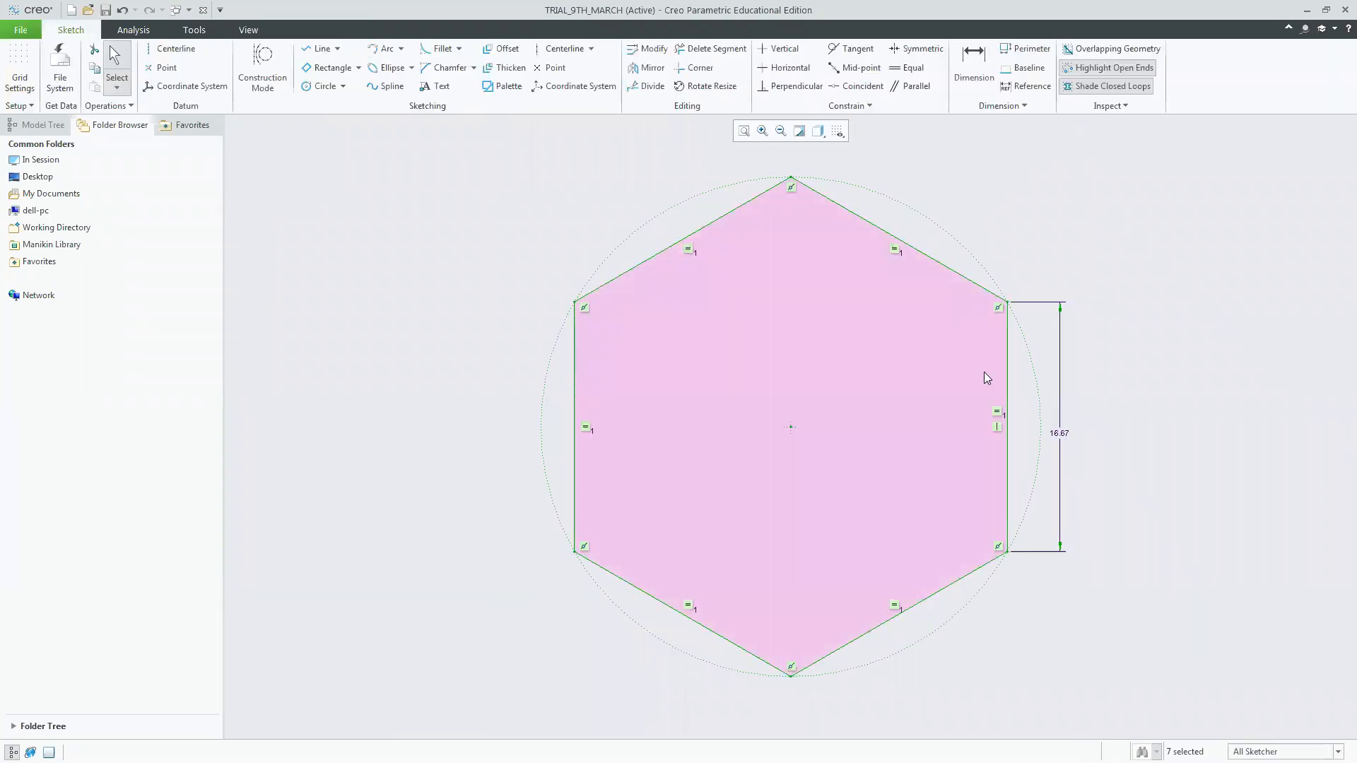
pyautogui.click(1242, 432)
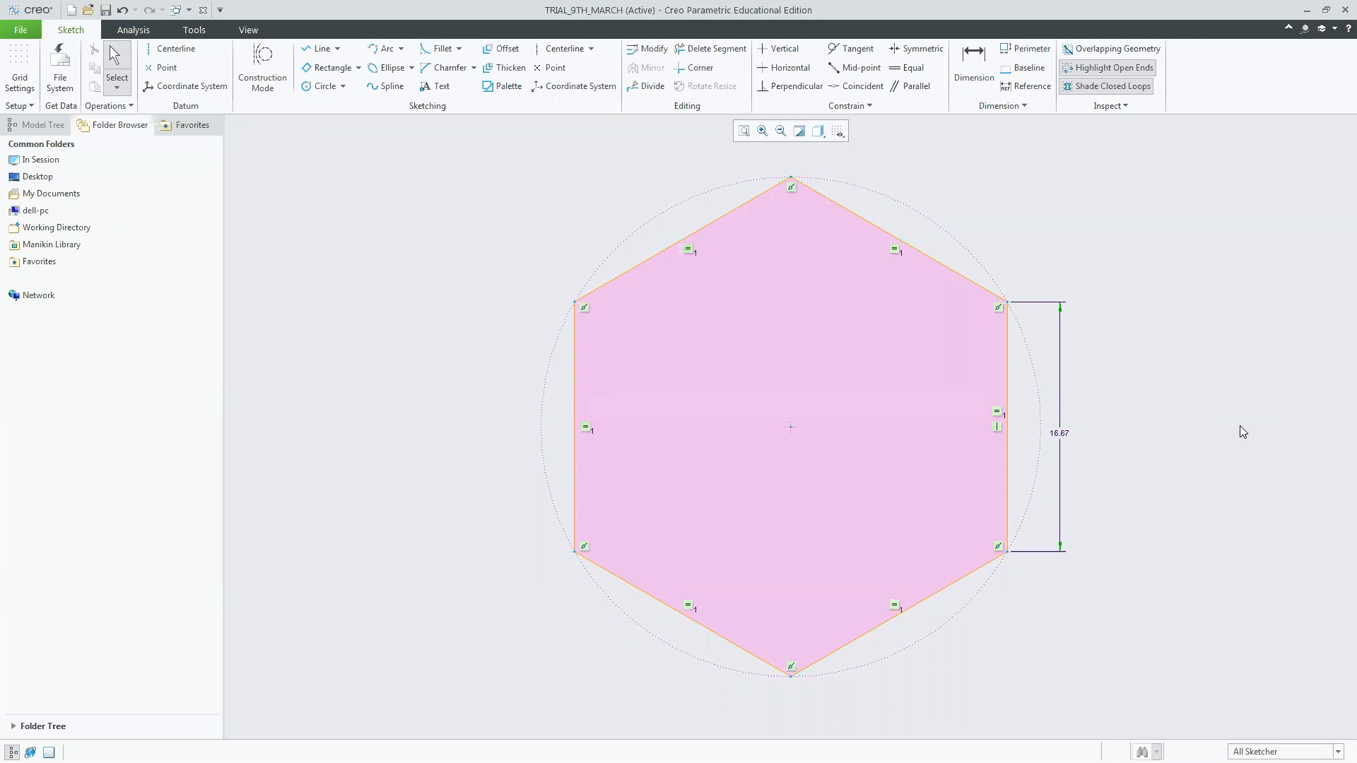
# Switch to Chrome and examine the remaining sketches in the Laboratory Exercises Wk 1-2 PDF and the plate drawing in Sketcher_ex_5.pdf.
pyautogui.hotkey('alt', 'Tab')
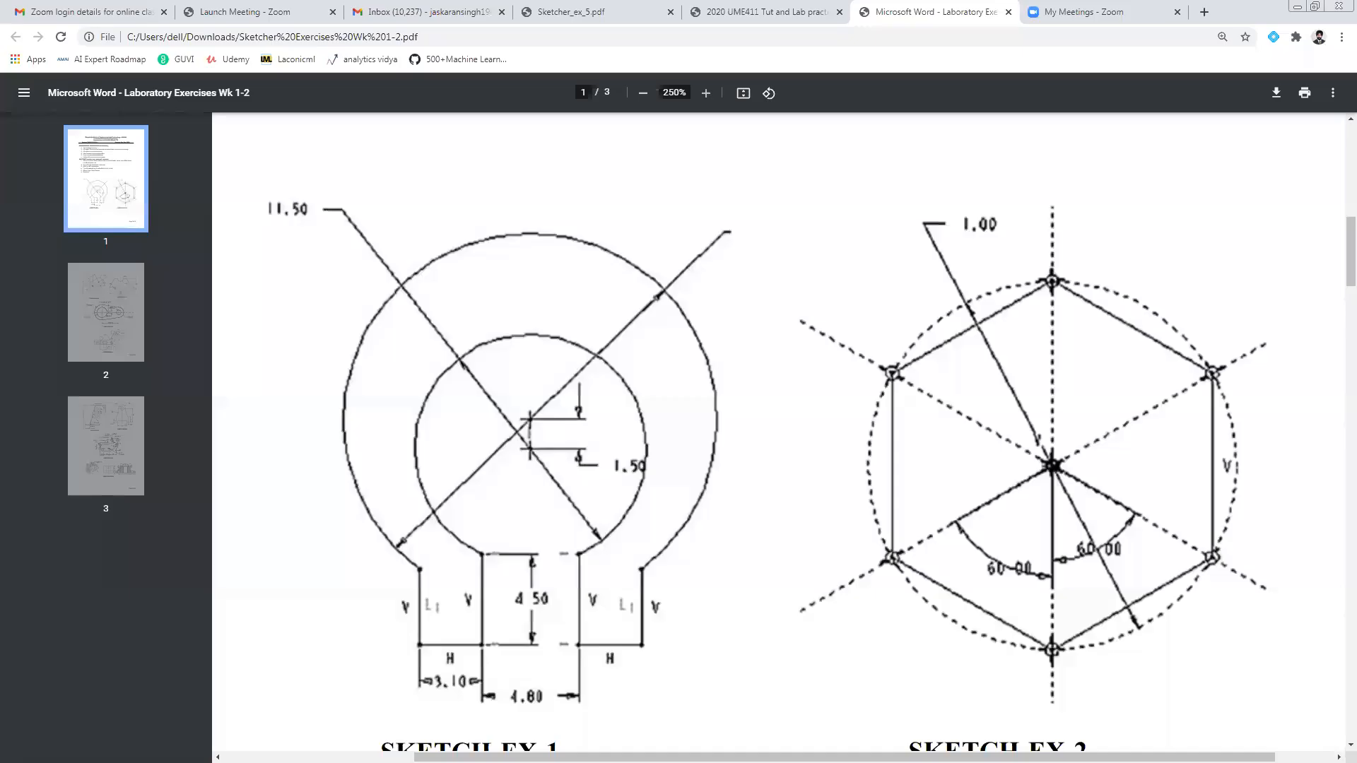
pyautogui.scroll(-10, 734, 687)
pyautogui.scroll(-20, 734, 687)
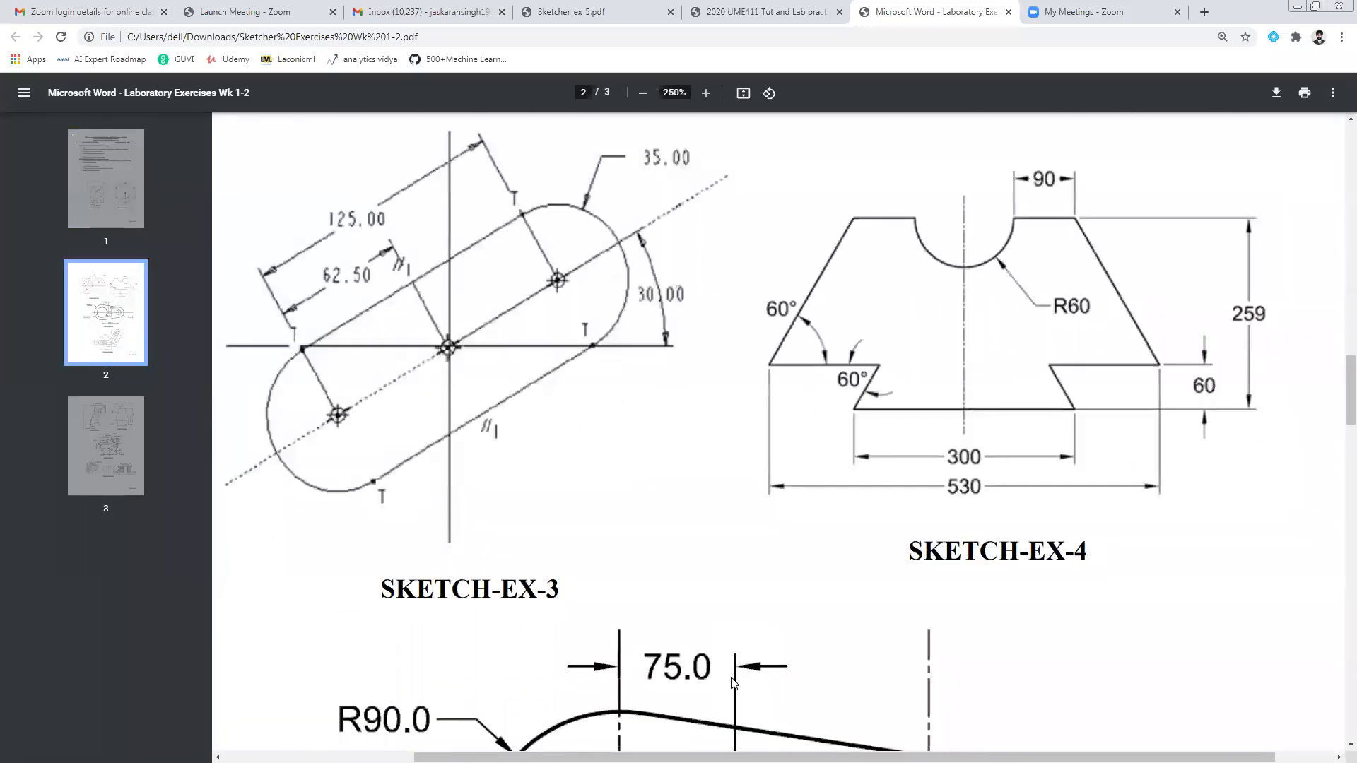
pyautogui.scroll(-8, 746, 682)
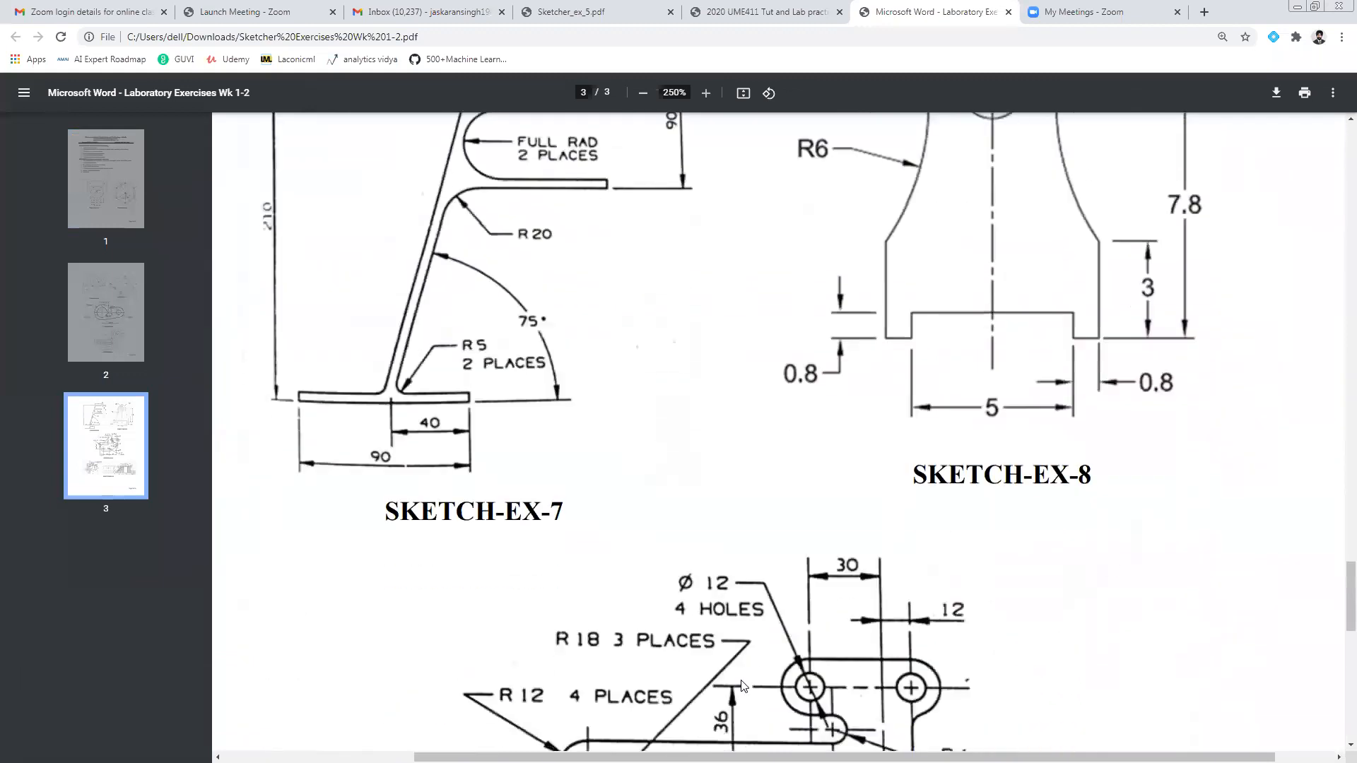
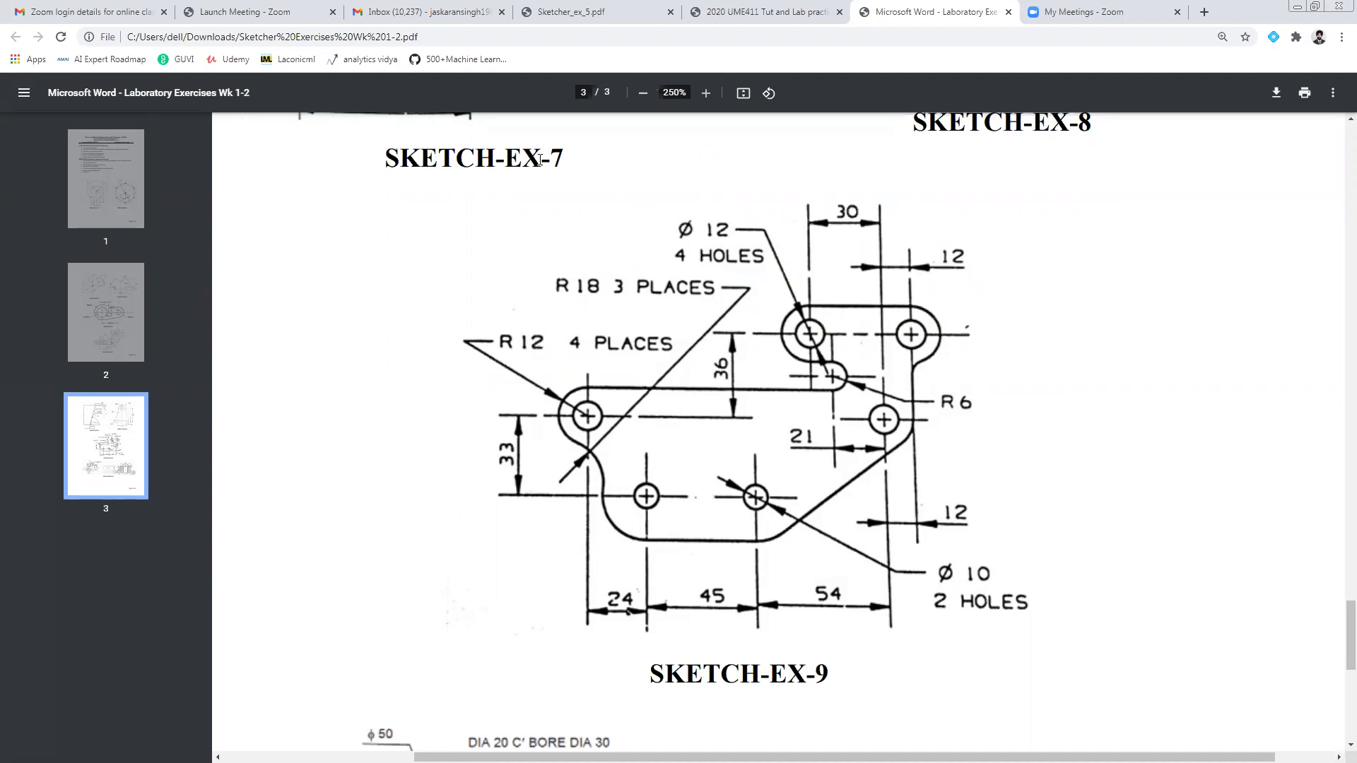
pyautogui.click(561, 20)
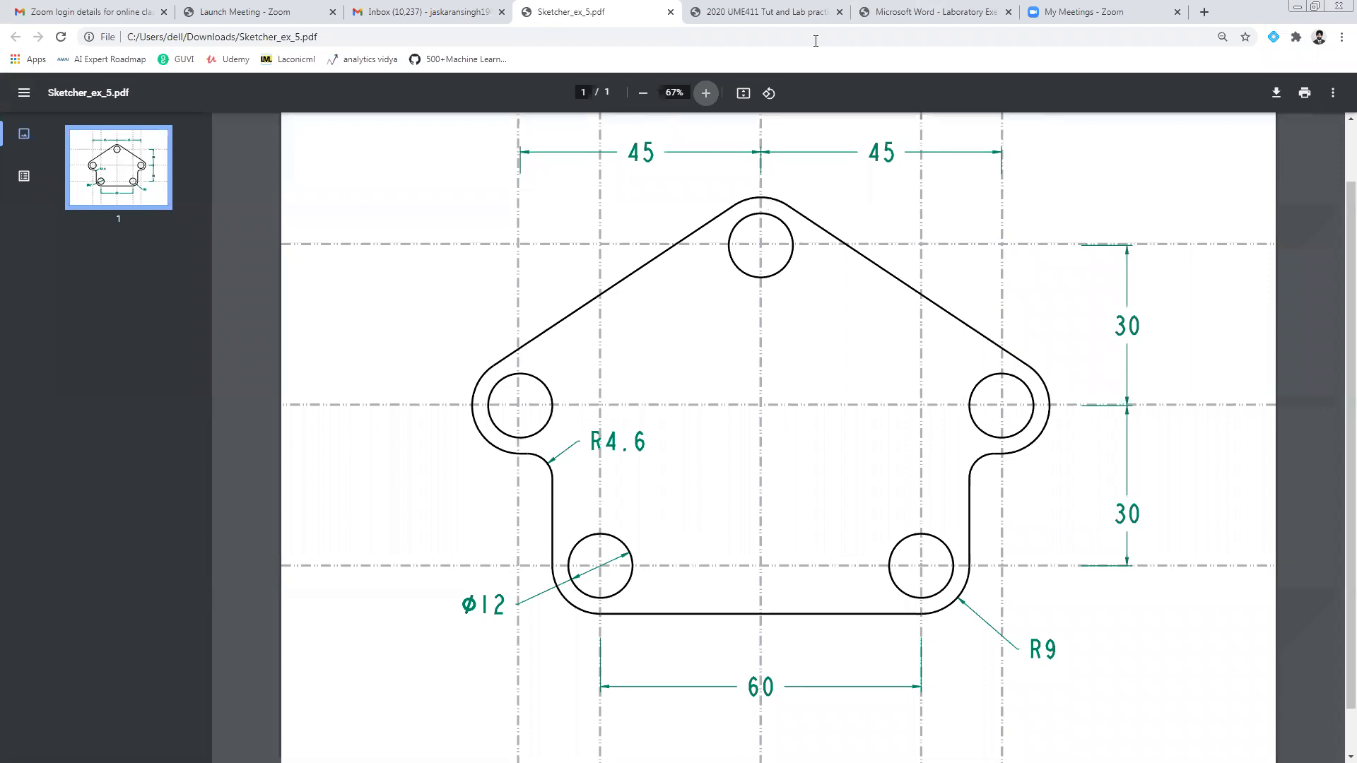
pyautogui.click(930, 17)
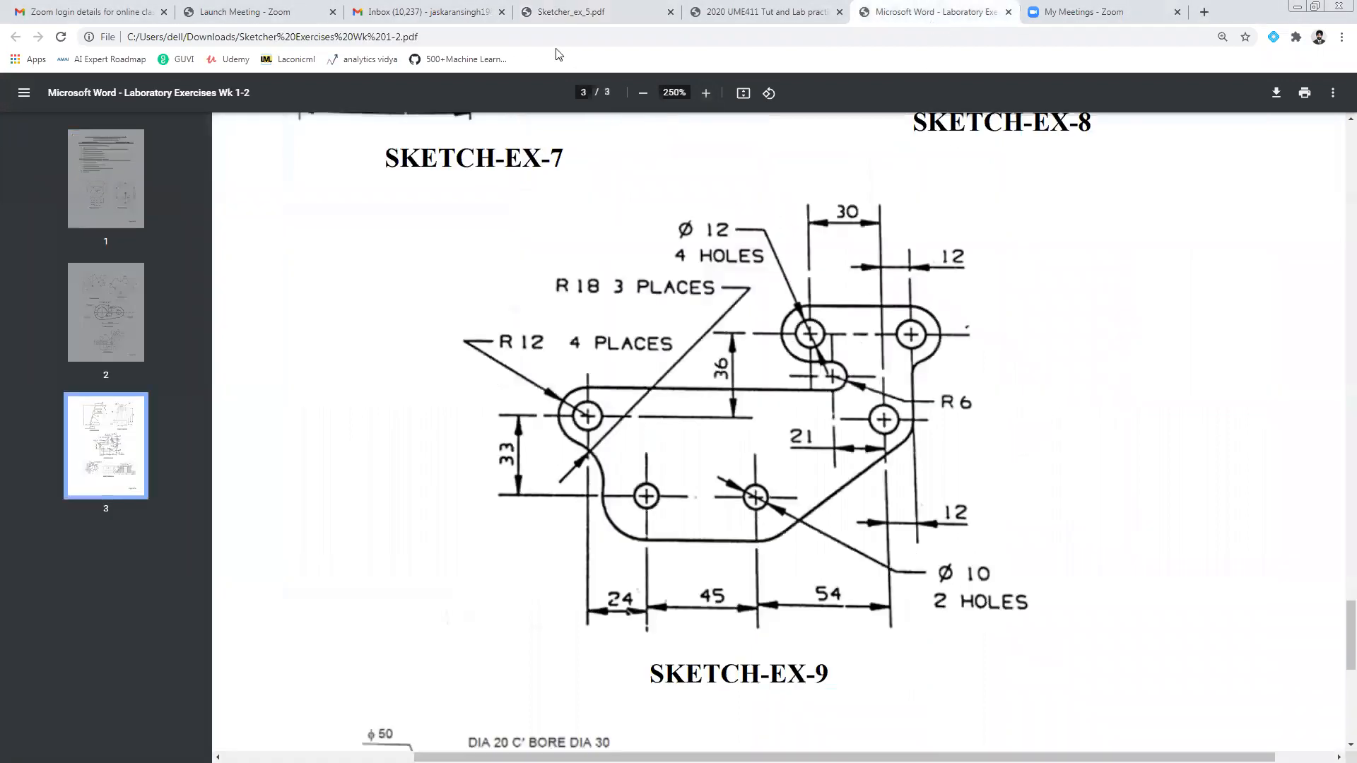
pyautogui.click(565, 12)
pyautogui.click(912, 12)
pyautogui.click(566, 12)
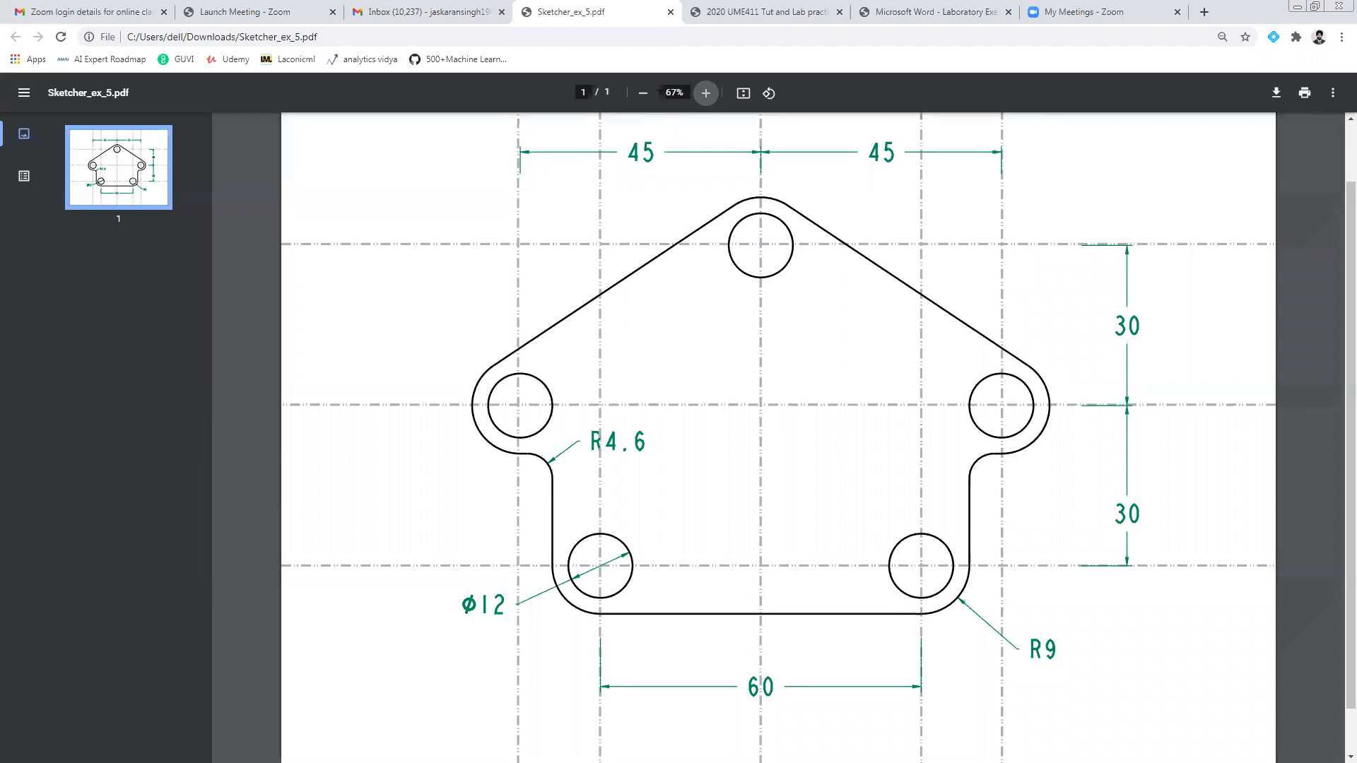
# Switch back to Creo and delete the rotated hexagon with all its sketch geometry.
pyautogui.hotkey('alt', 'Tab')
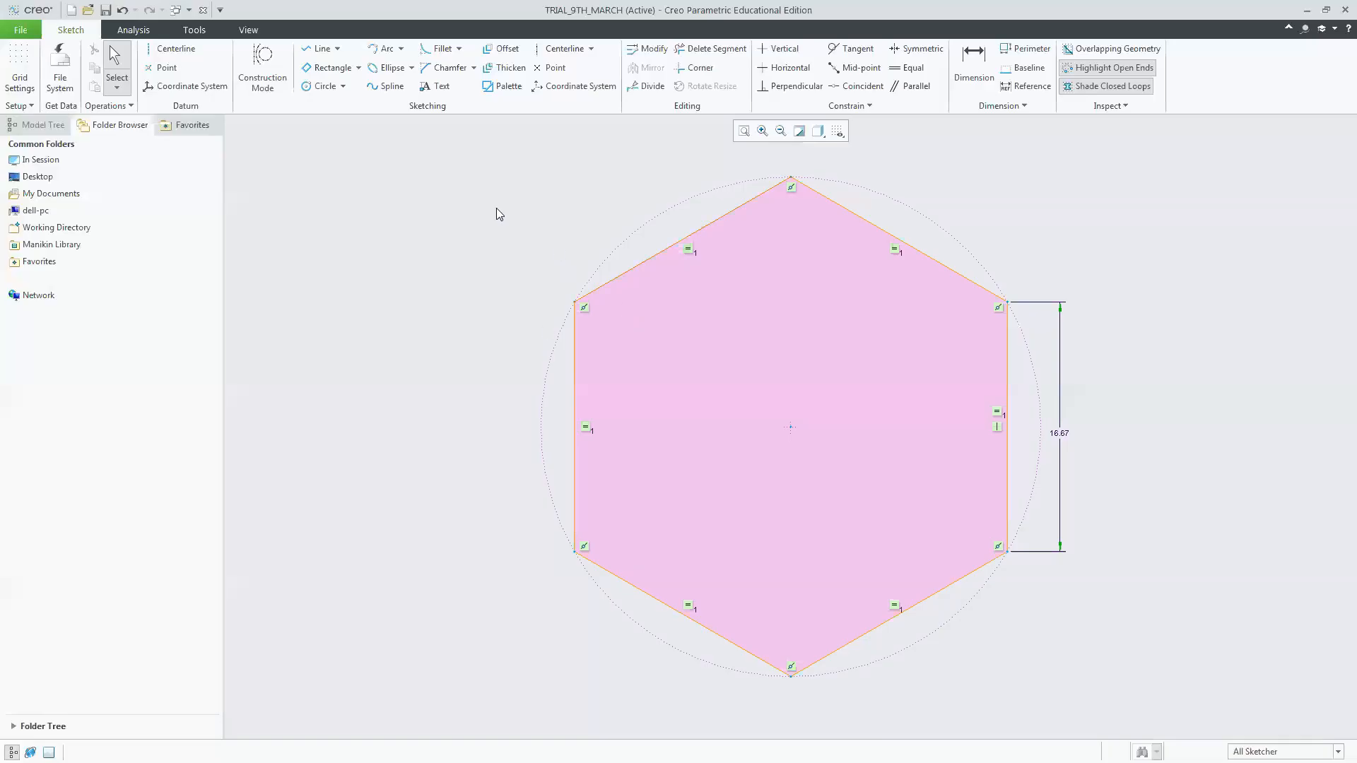
pyautogui.hotkey('ctrl', 'a')
pyautogui.press('Delete')
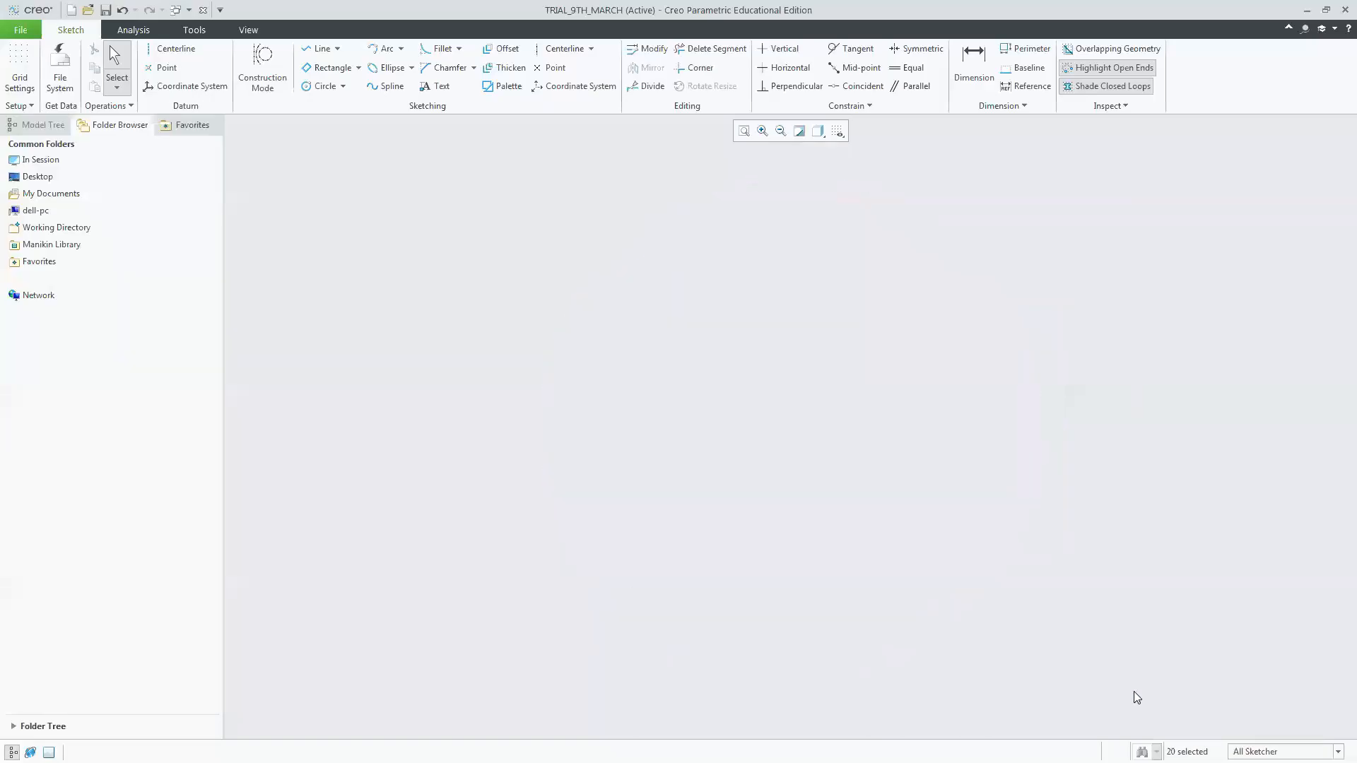
# Sketch five equal circles about 4.77 in diameter: one at the apex, two level at mid-height and two level at the base.
pyautogui.click(324, 86)
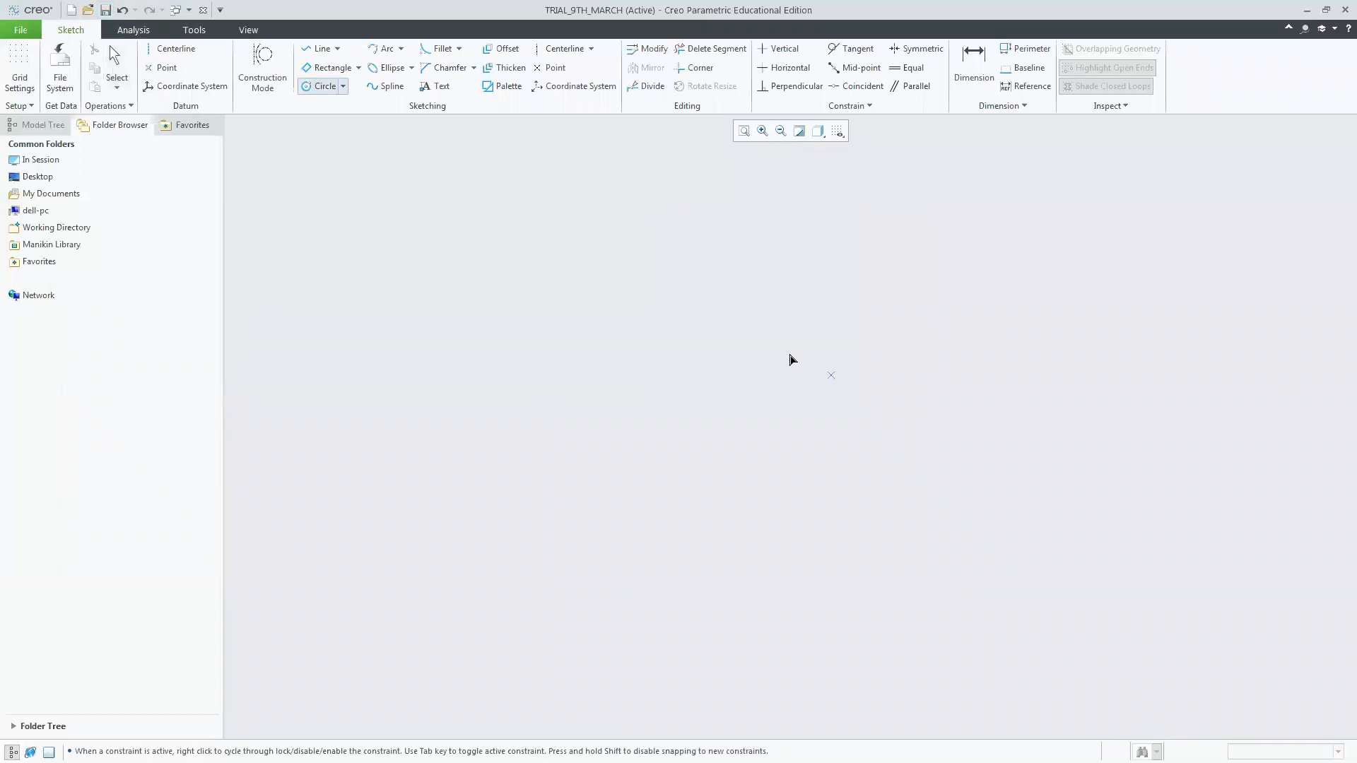
pyautogui.click(733, 286)
pyautogui.click(486, 424)
pyautogui.click(511, 454)
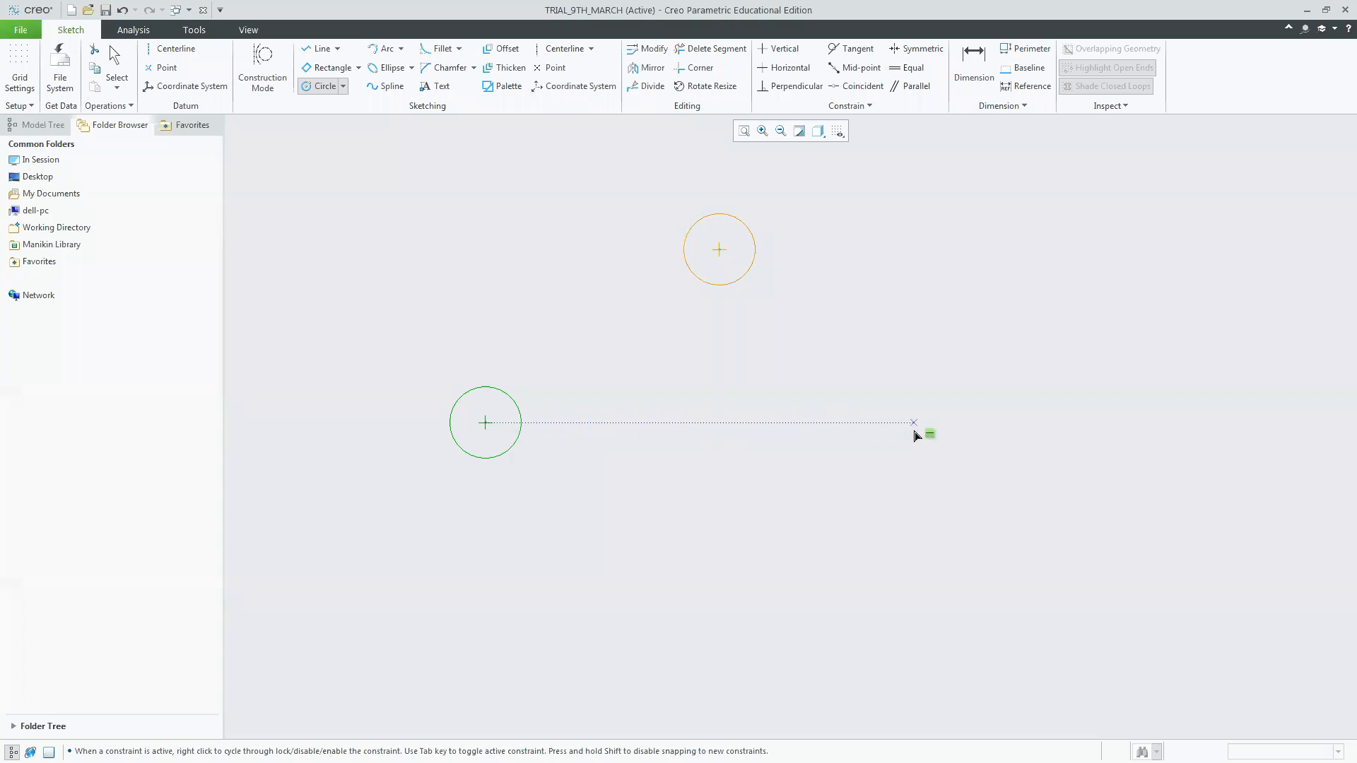
pyautogui.click(918, 424)
pyautogui.click(938, 465)
pyautogui.click(601, 606)
pyautogui.click(625, 633)
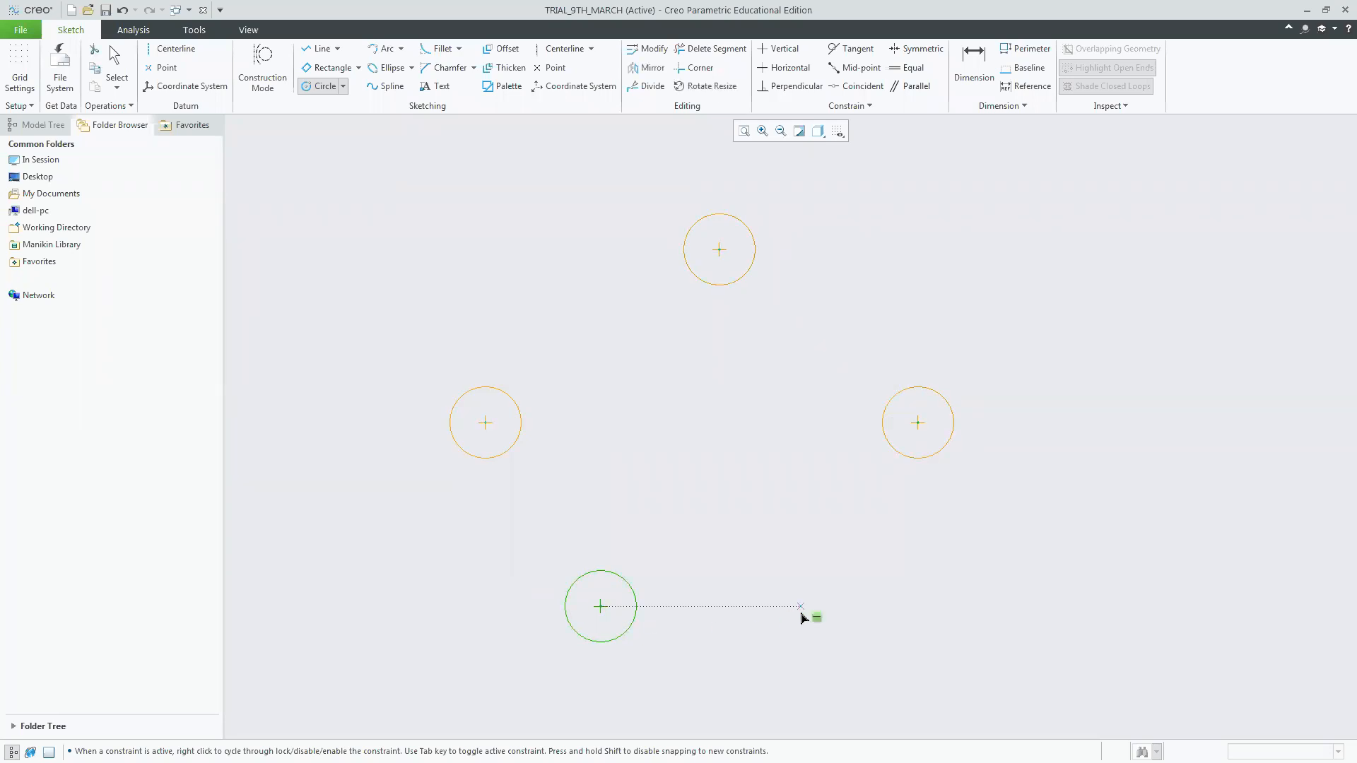
pyautogui.click(804, 607)
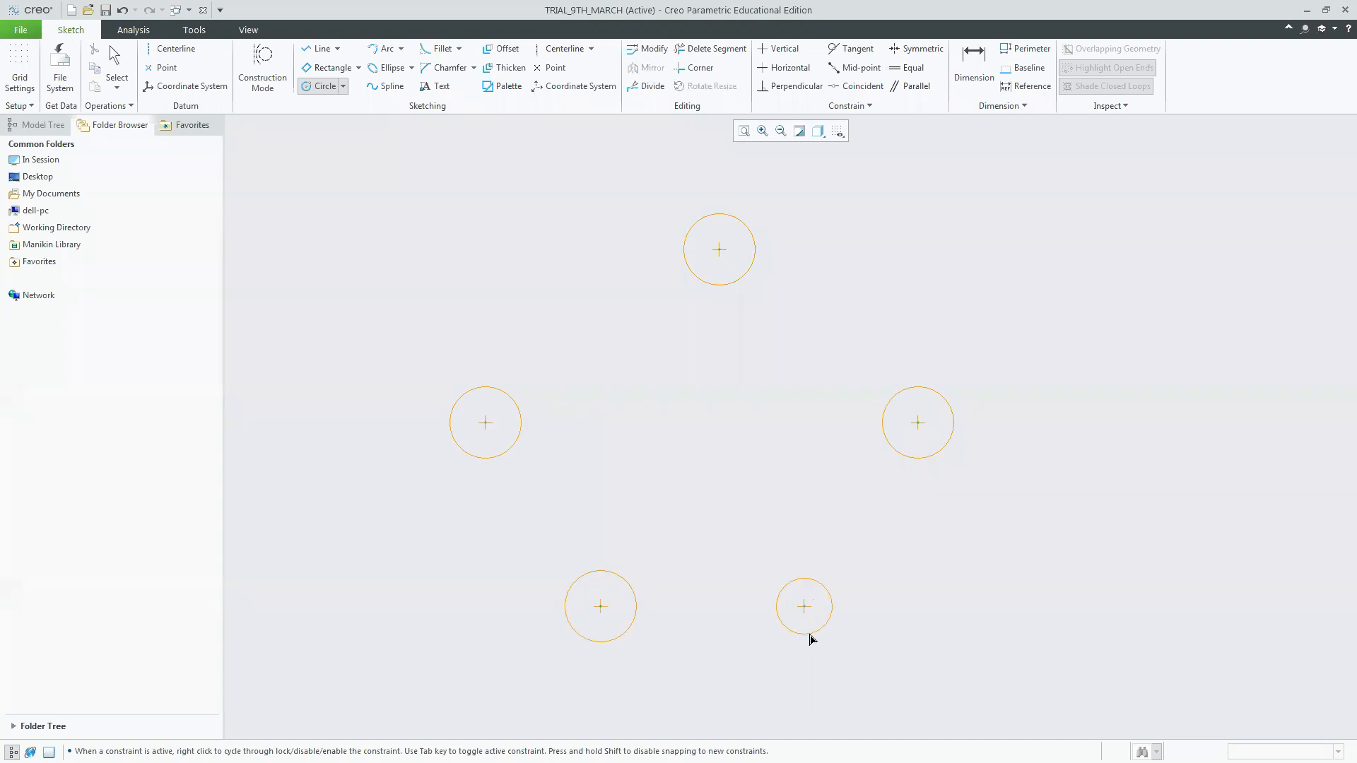
pyautogui.click(812, 638)
pyautogui.middleClick(1129, 601)
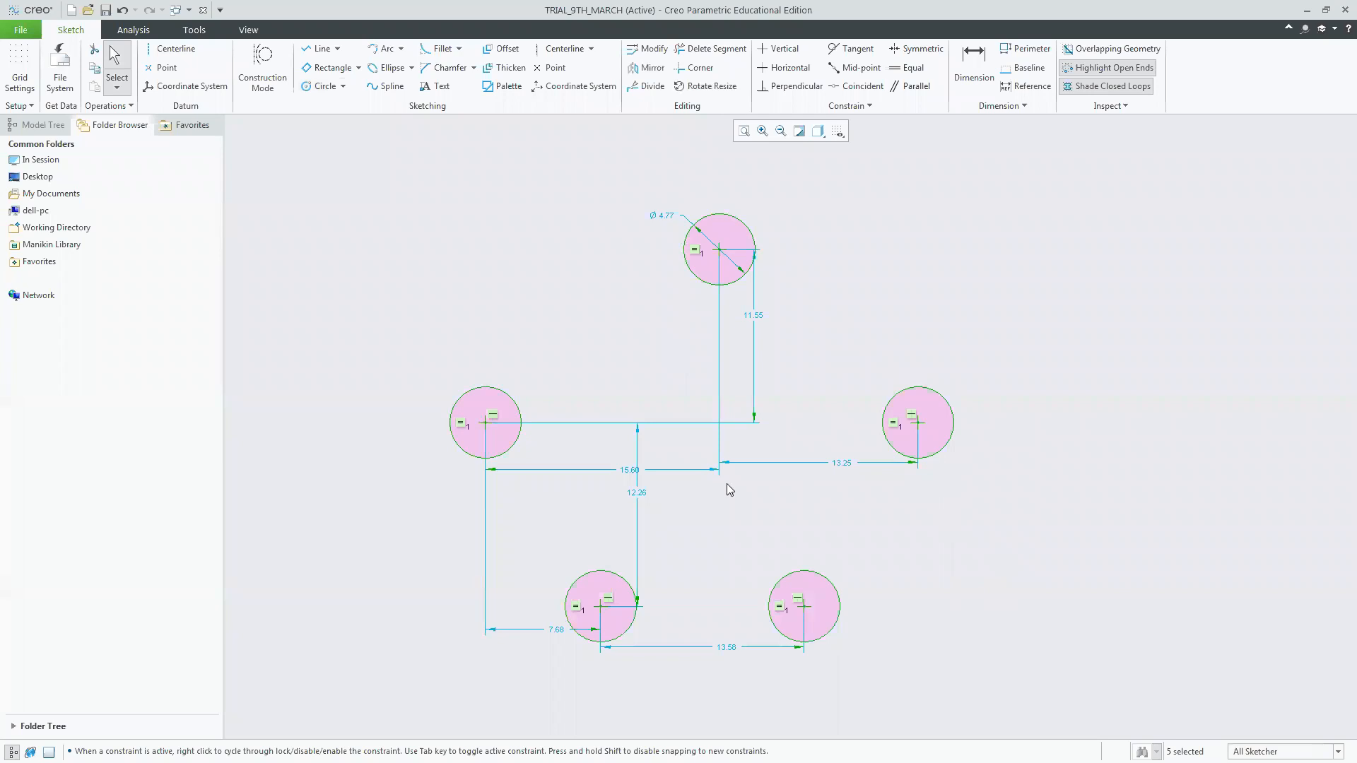
# Draw outer tangent lines from the apex circle to both mid-height circles and along the underside of the two base circles.
pyautogui.click(337, 48)
pyautogui.click(345, 81)
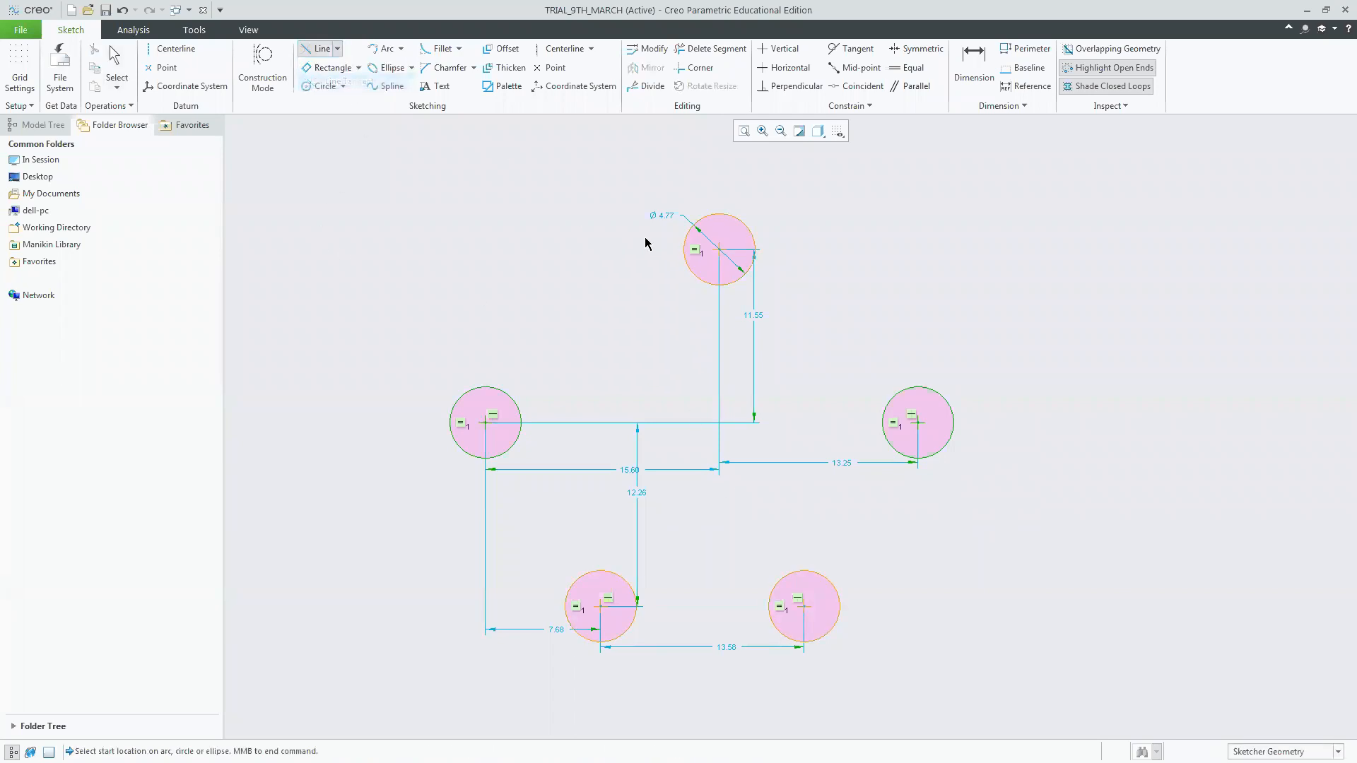
pyautogui.click(690, 234)
pyautogui.click(468, 397)
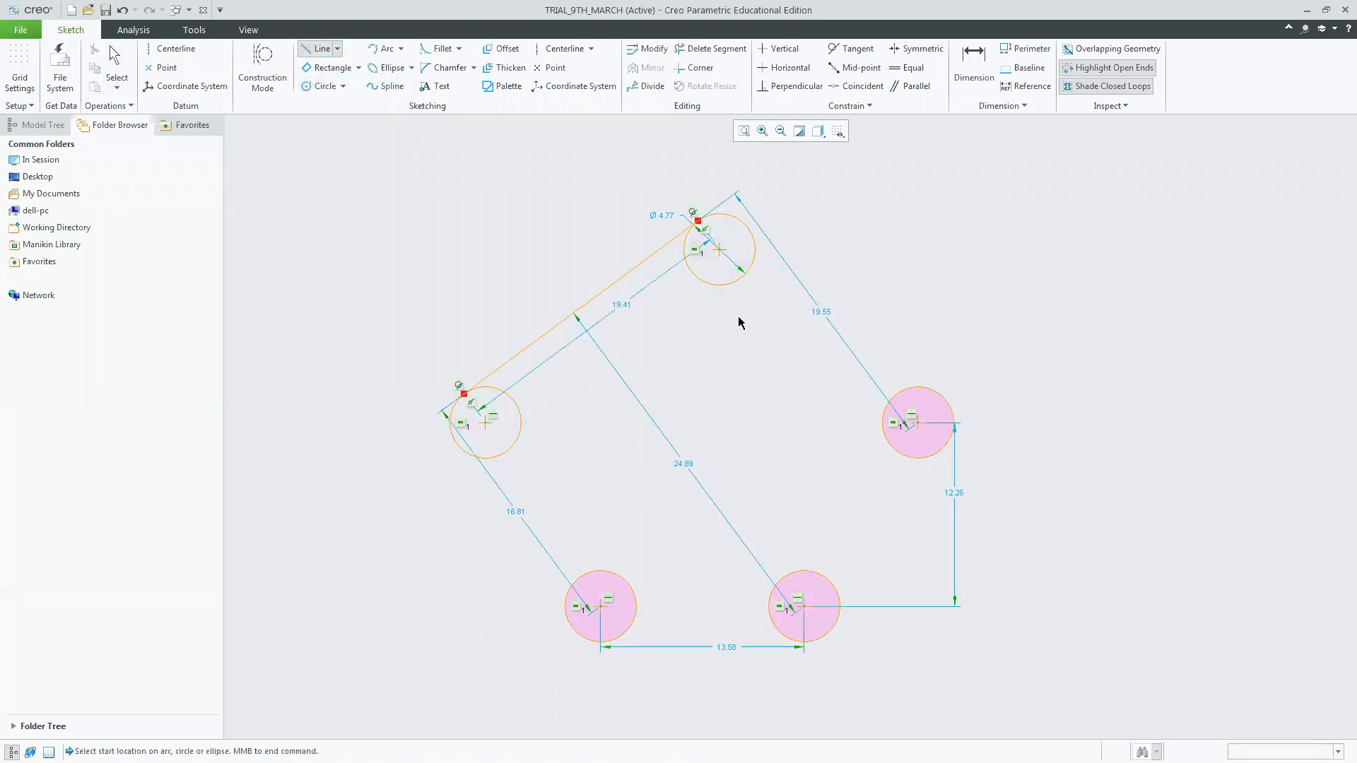
pyautogui.click(755, 233)
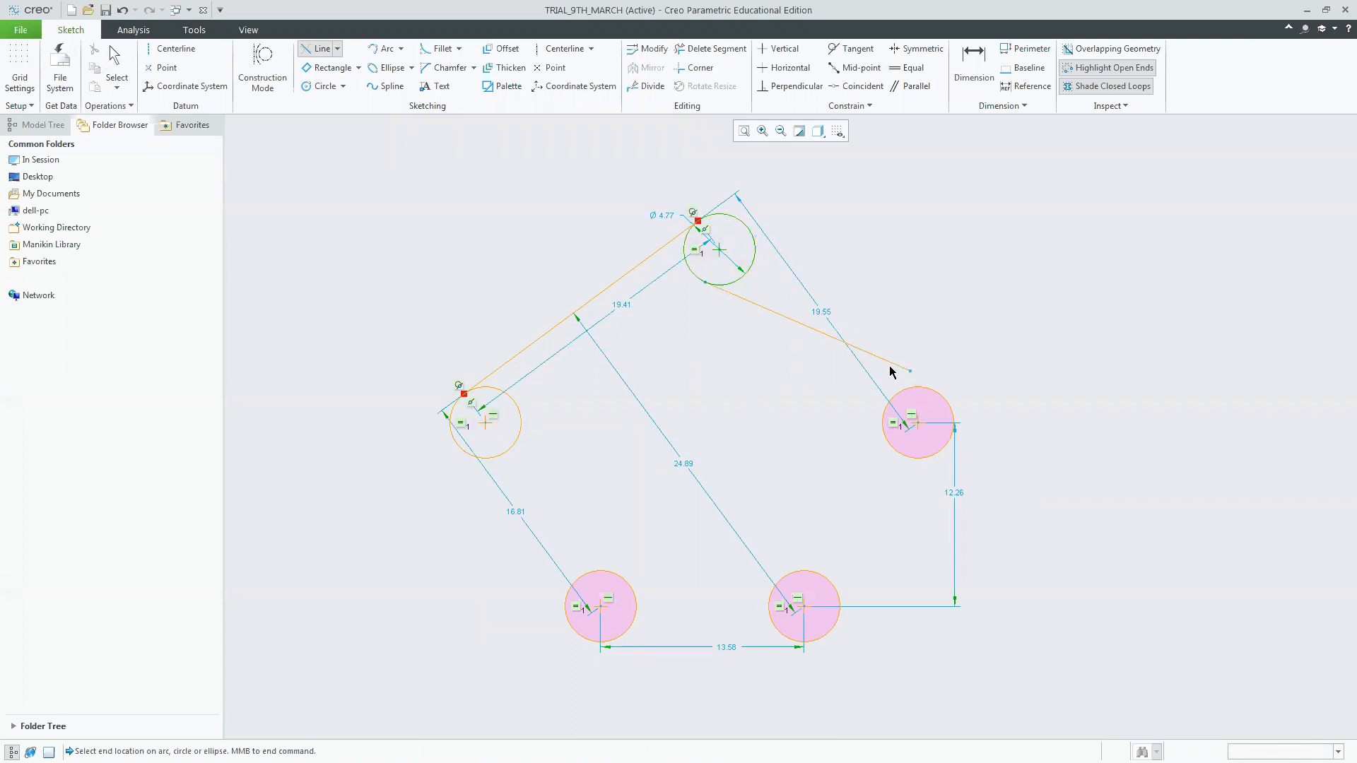
pyautogui.middleClick(747, 244)
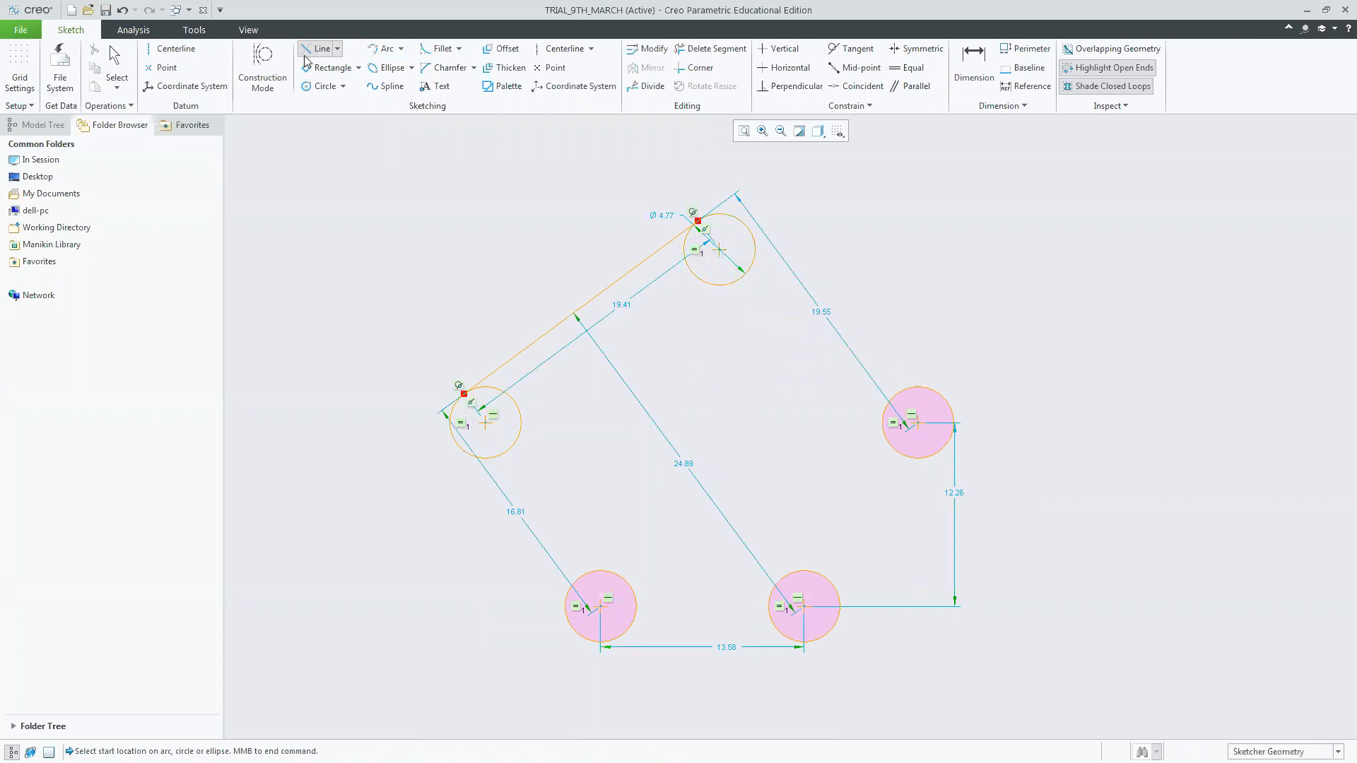
pyautogui.click(749, 232)
pyautogui.click(940, 408)
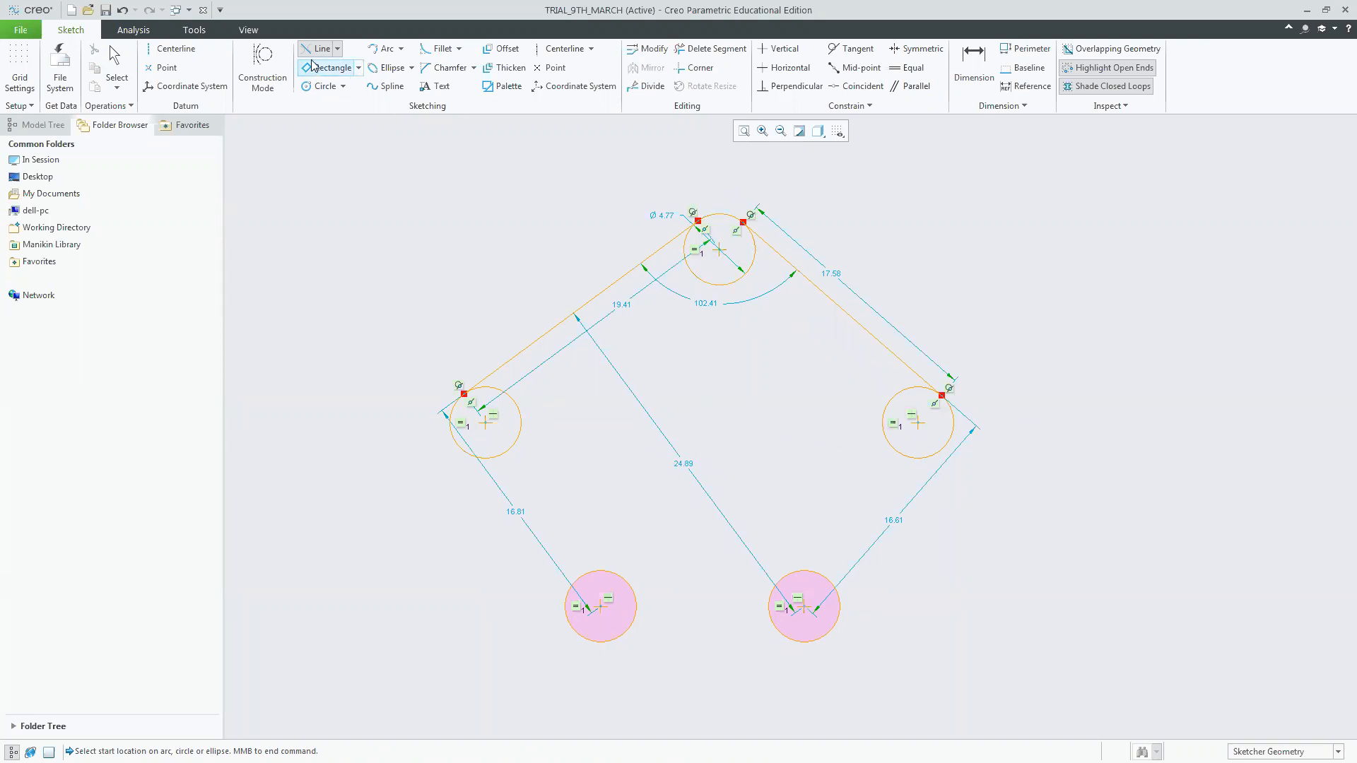
pyautogui.click(601, 643)
pyautogui.click(806, 644)
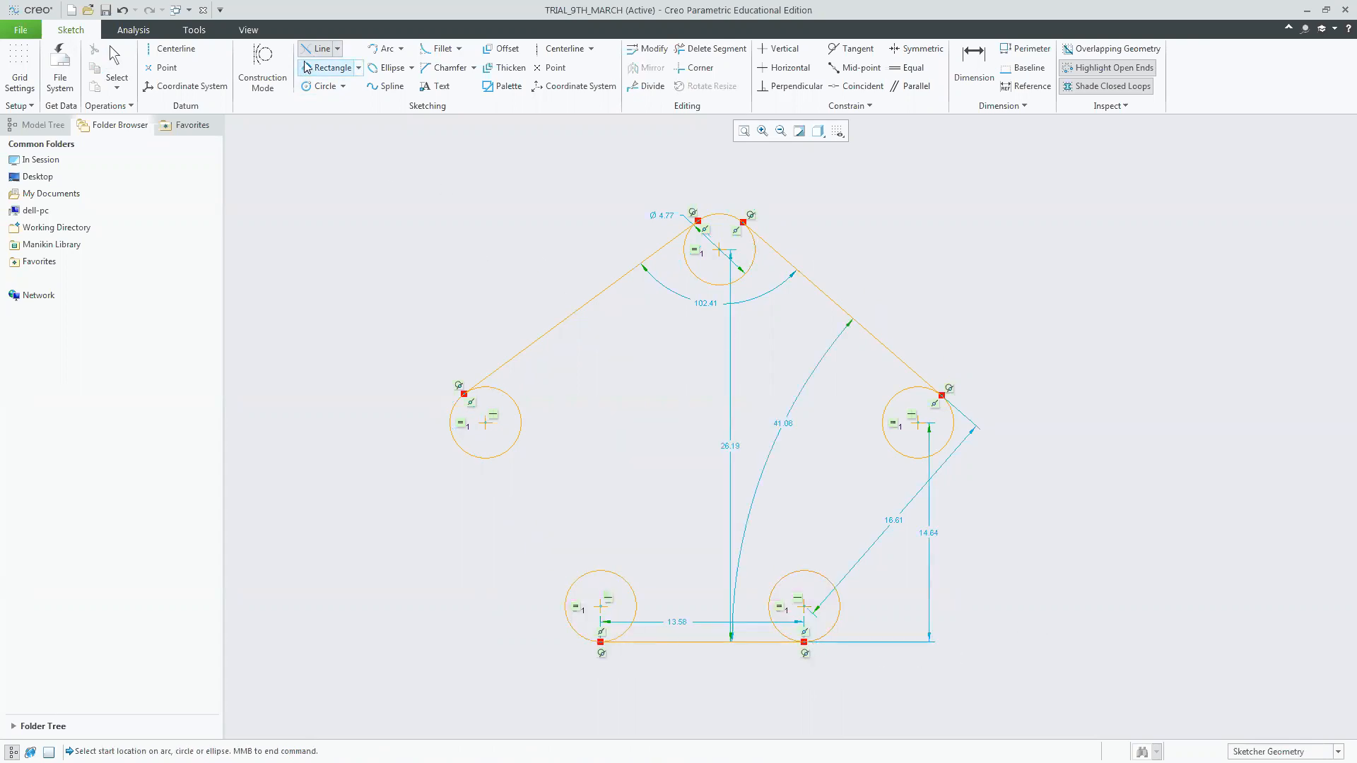
# Draw a line chain from the lower-left circle, about 9.52 straight up and across to the underside of the left mid-height circle.
pyautogui.click(337, 48)
pyautogui.click(344, 65)
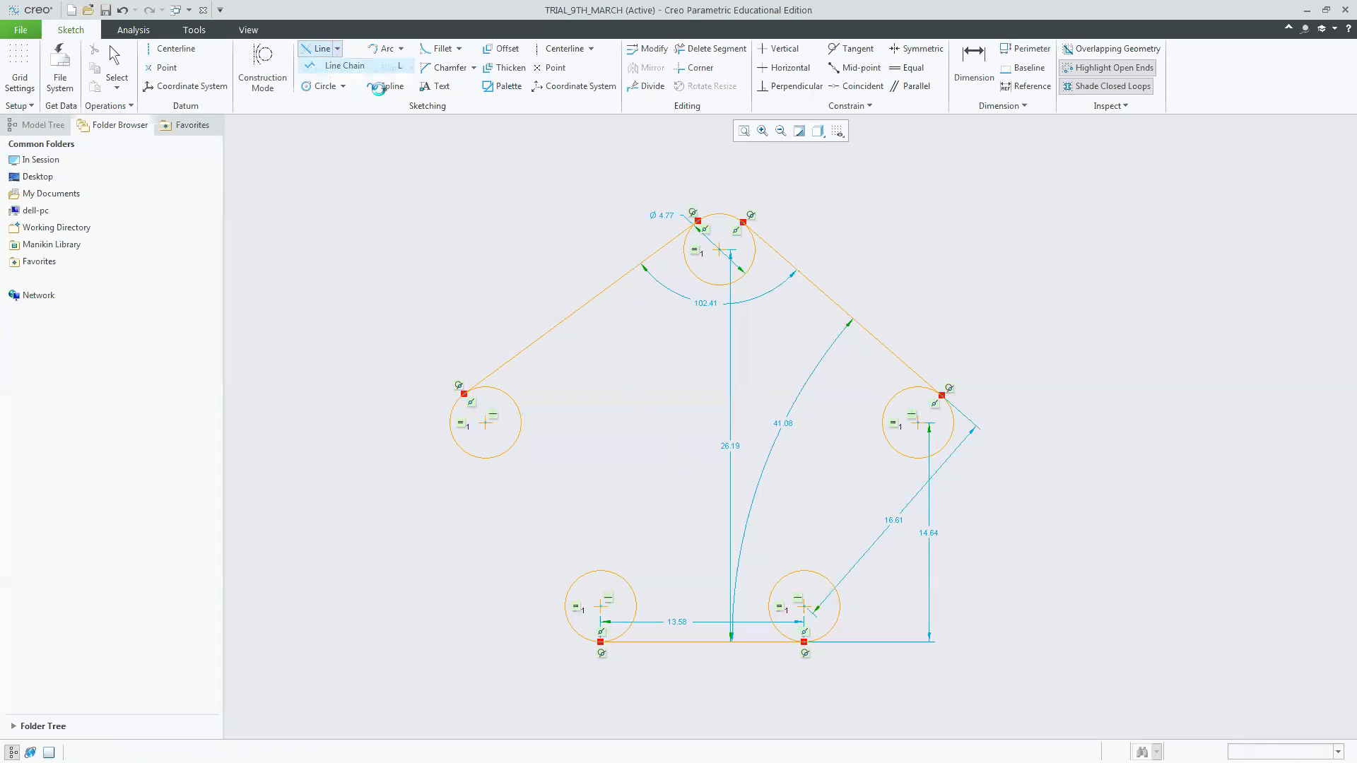
pyautogui.click(564, 607)
pyautogui.click(565, 463)
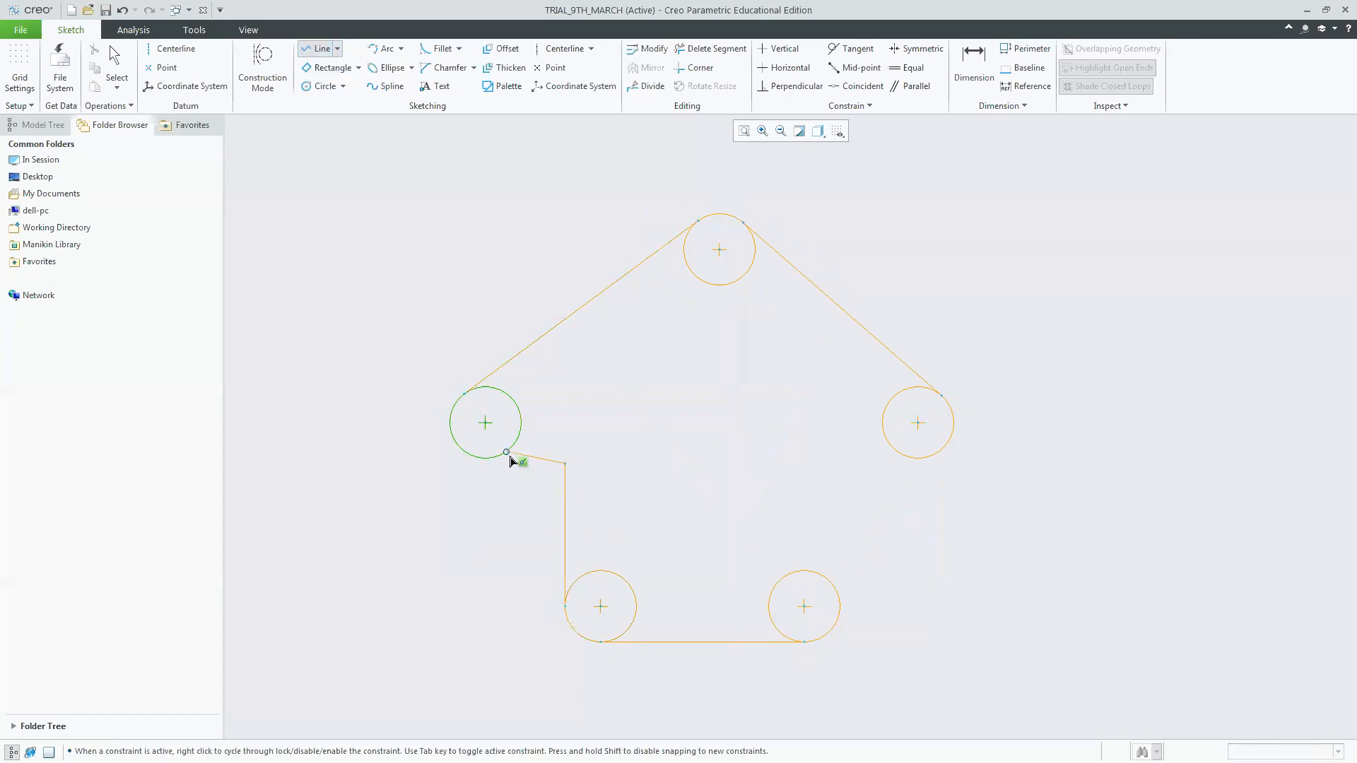
pyautogui.click(482, 458)
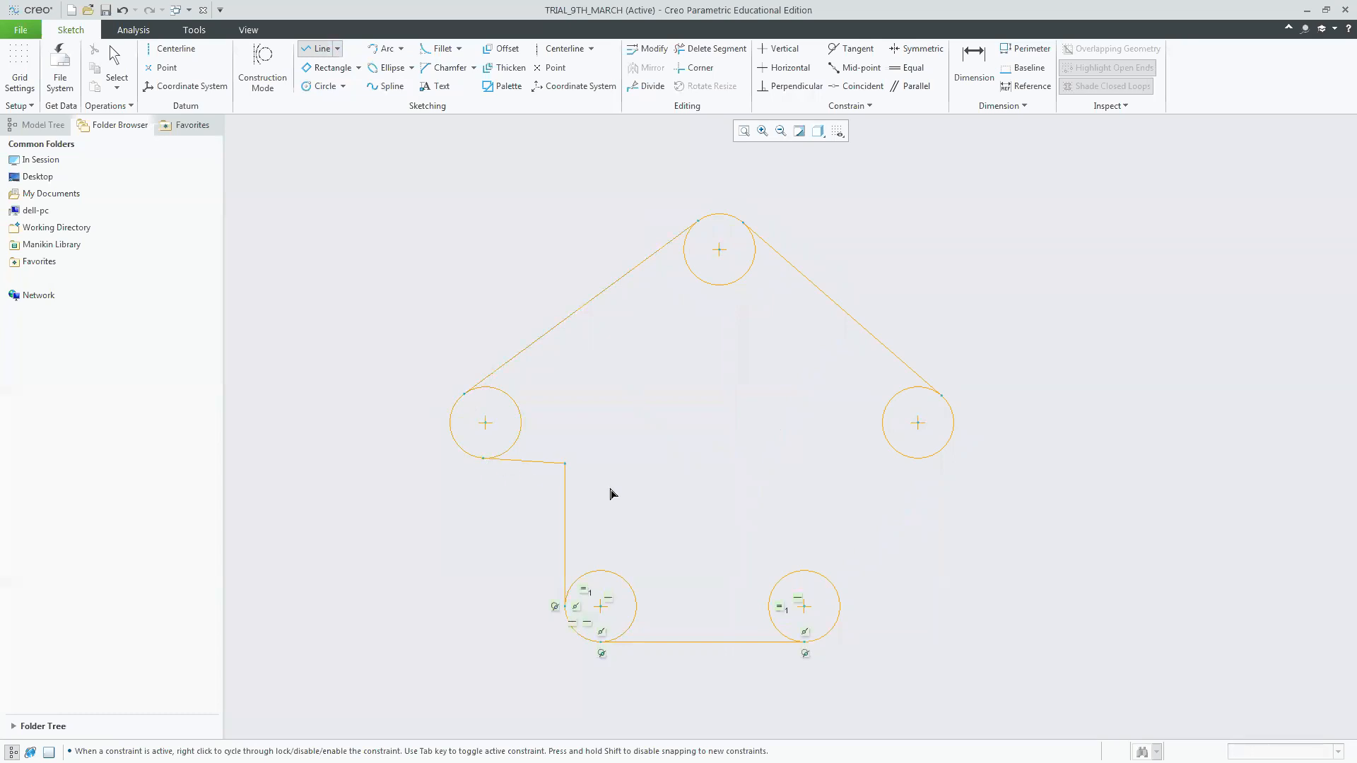
pyautogui.middleClick(695, 509)
# Draw a matching chain from the lower-right circle, about 9 straight up and across to the underside of the right mid-height circle.
pyautogui.click(839, 607)
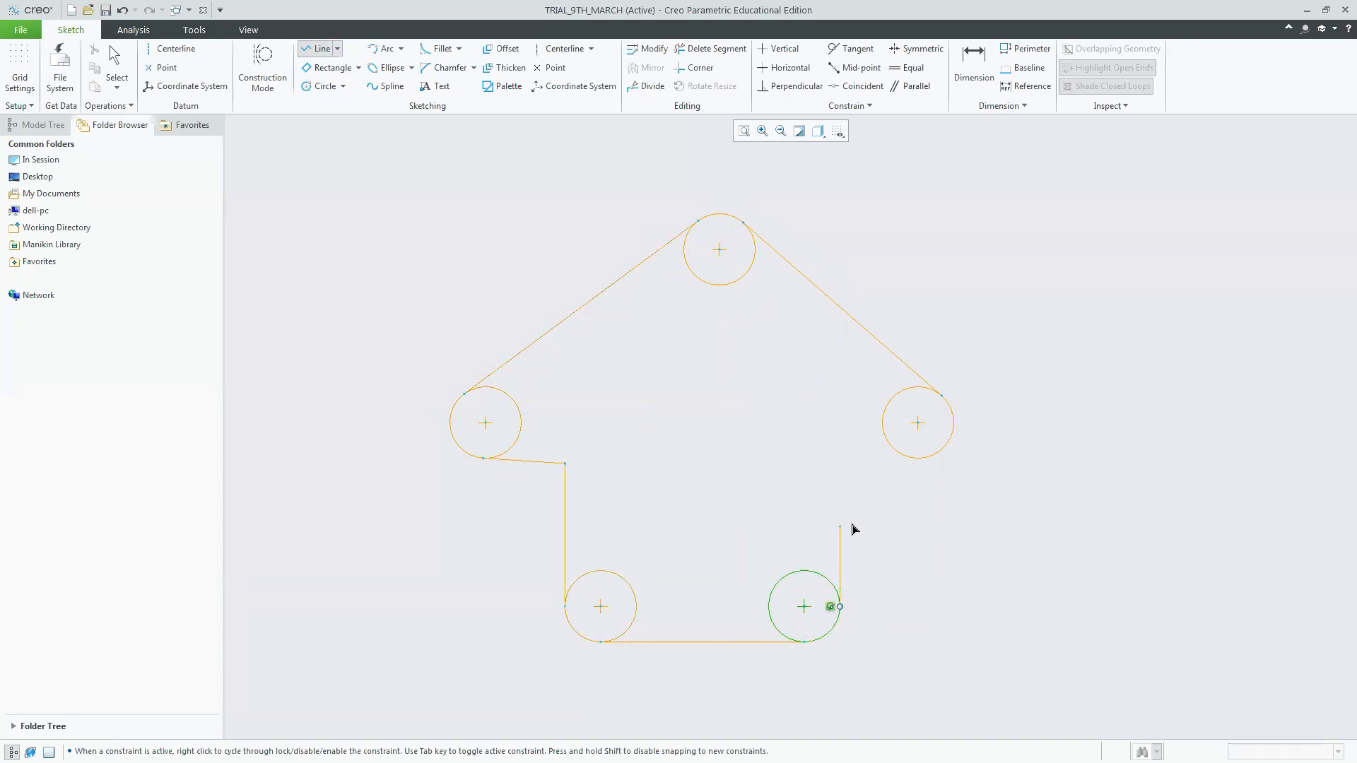
pyautogui.click(852, 473)
pyautogui.click(925, 463)
pyautogui.middleClick(947, 481)
pyautogui.middleClick(1041, 531)
pyautogui.middleClick(1117, 586)
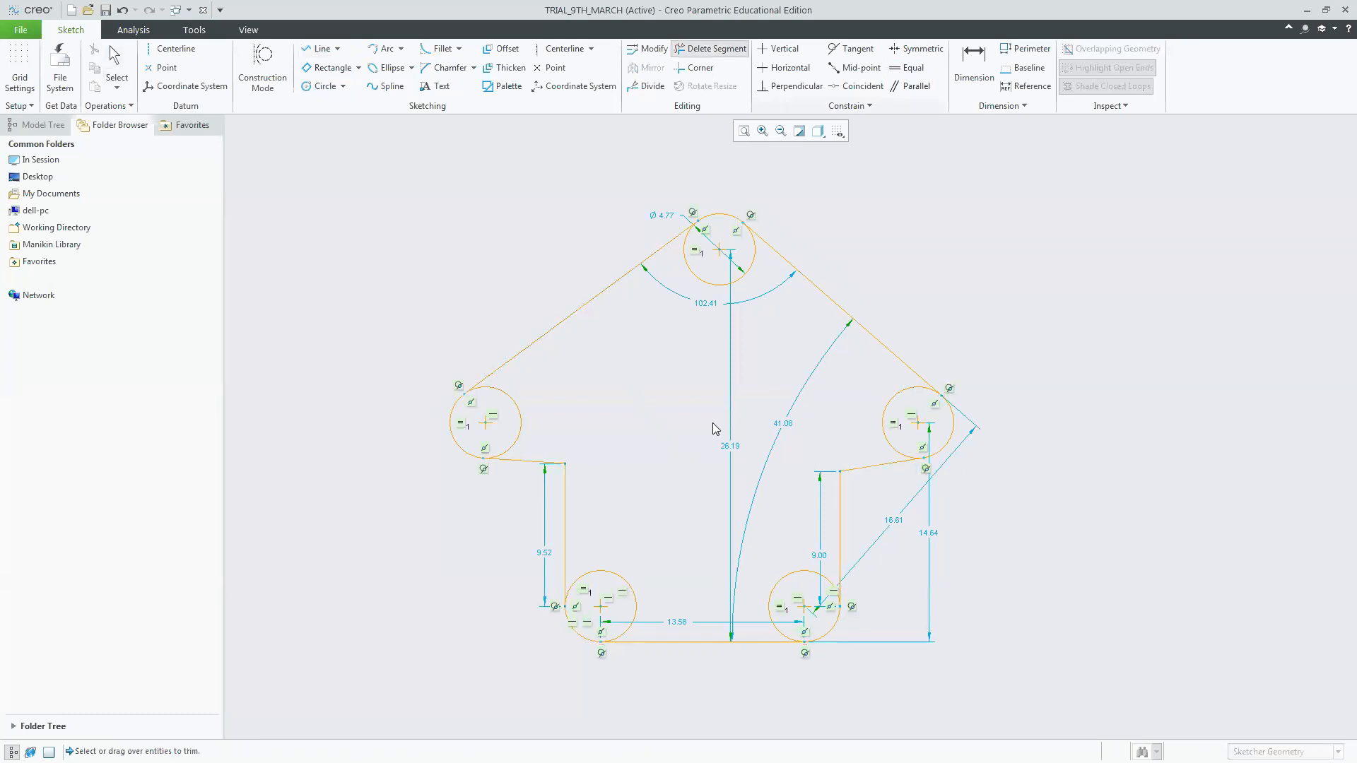
# Trim away the inner arcs of all five circles with Delete Segment, leaving a closed outline with rounded corners.
pyautogui.click(716, 284)
pyautogui.click(521, 422)
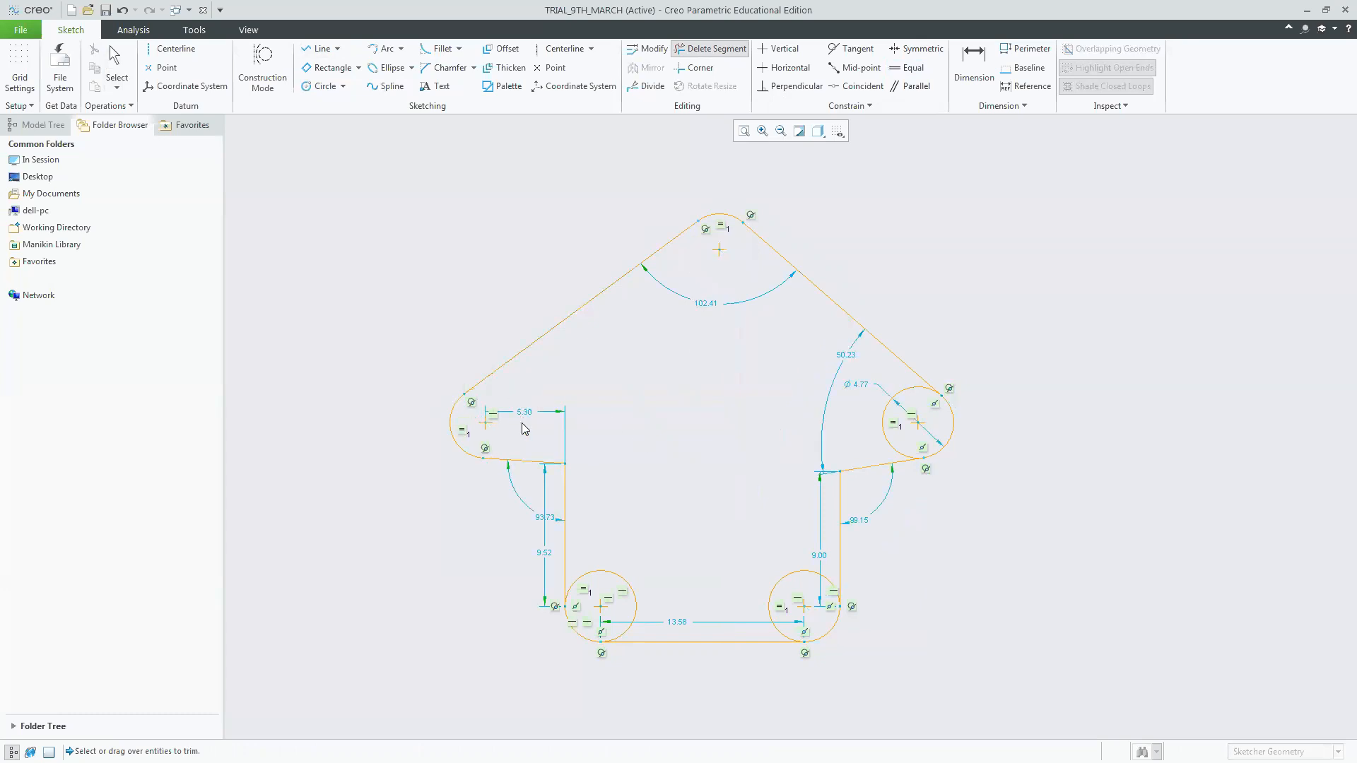
pyautogui.click(635, 599)
pyautogui.click(784, 577)
pyautogui.click(885, 423)
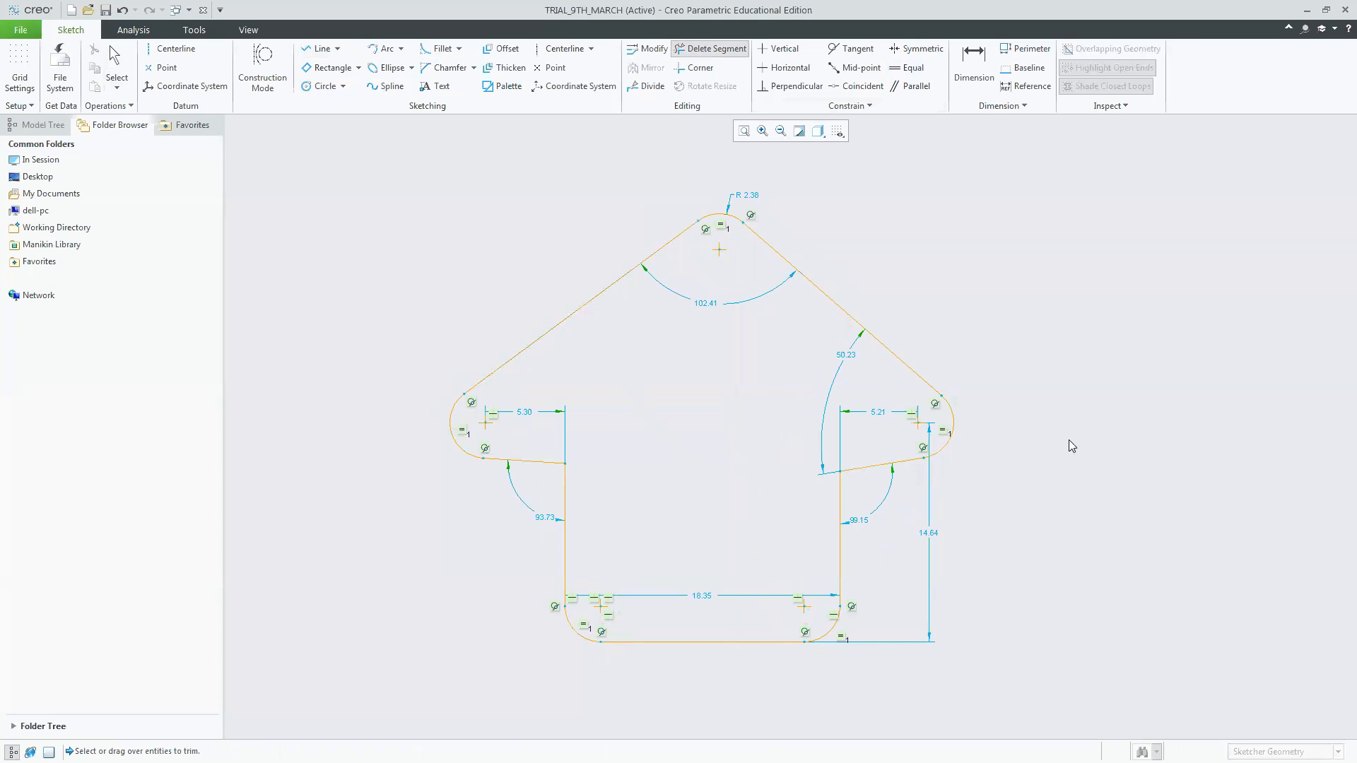
pyautogui.middleClick(1069, 446)
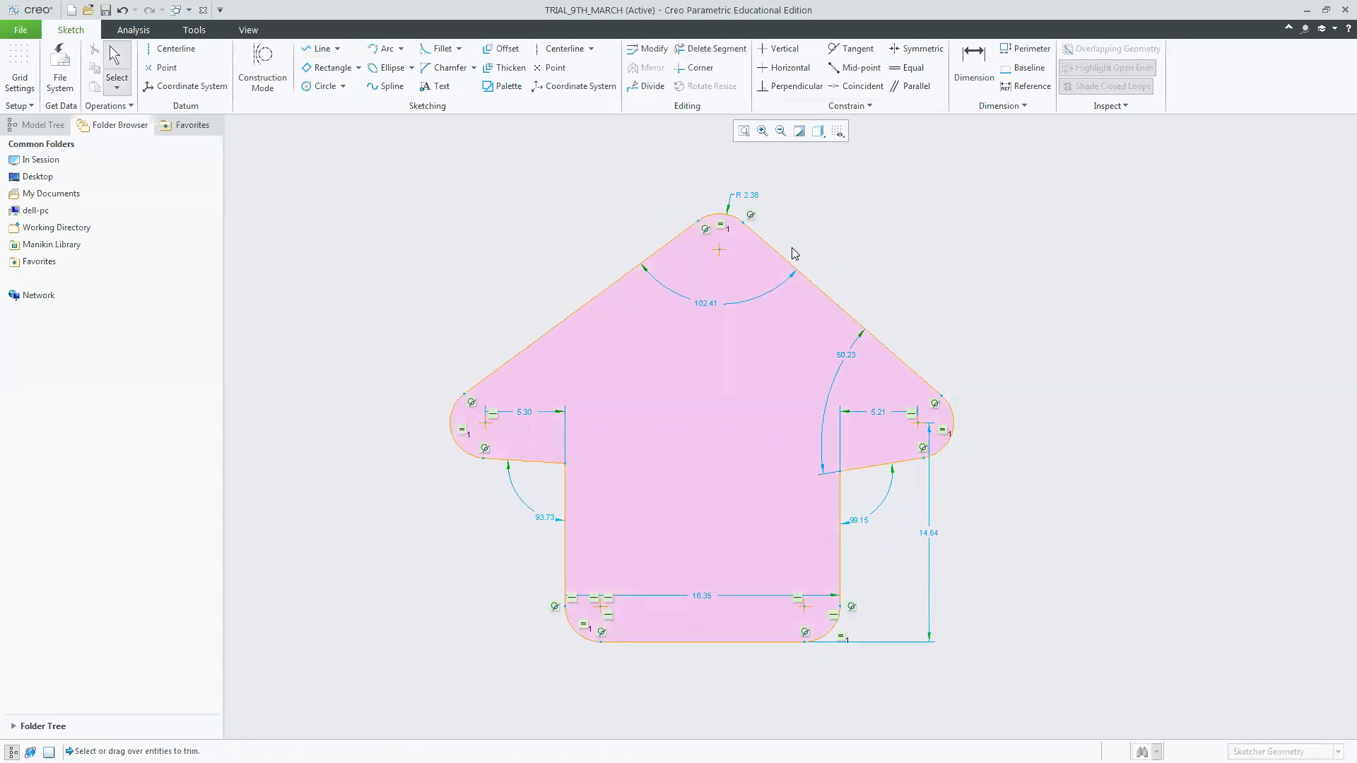
# Add Circular Trim fillets at the two inner side corners, about 1.07 radius on the left and 2.03 on the right.
pyautogui.click(459, 49)
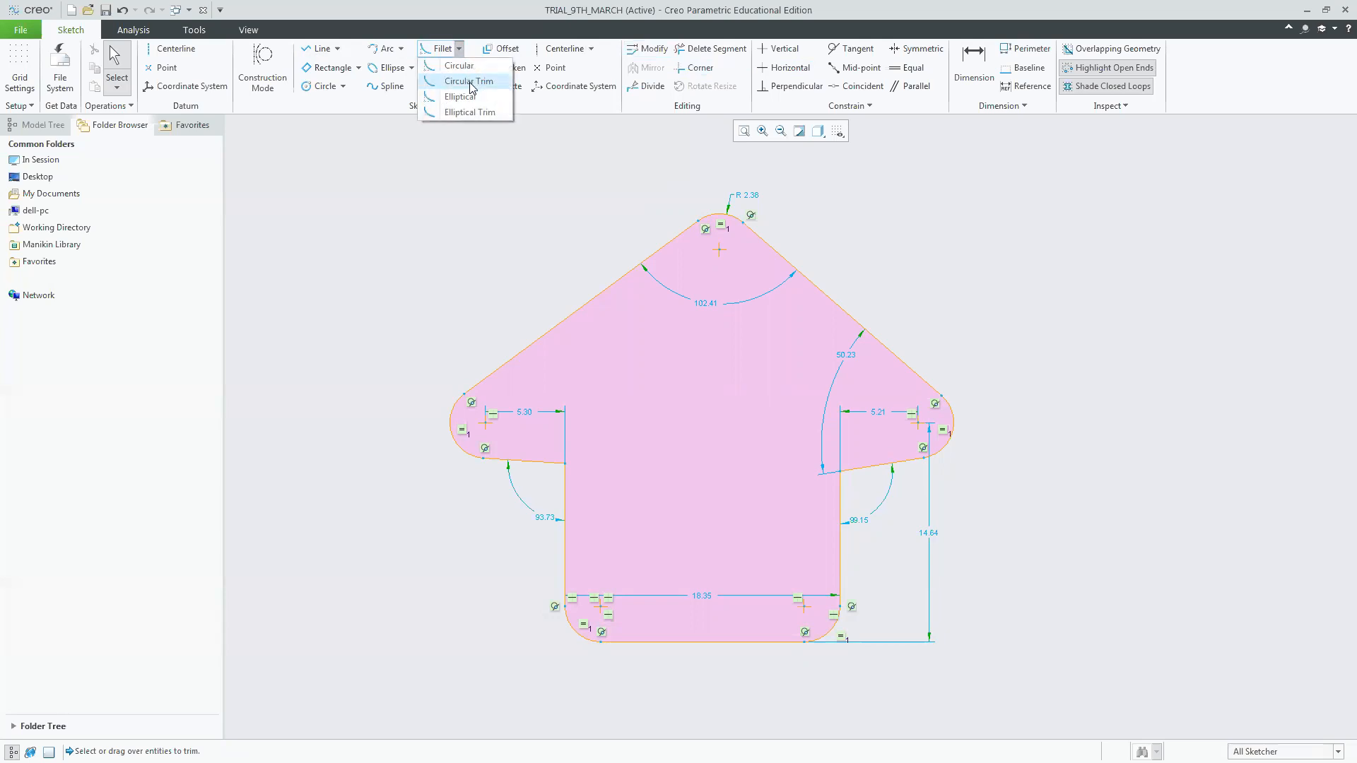
pyautogui.click(469, 82)
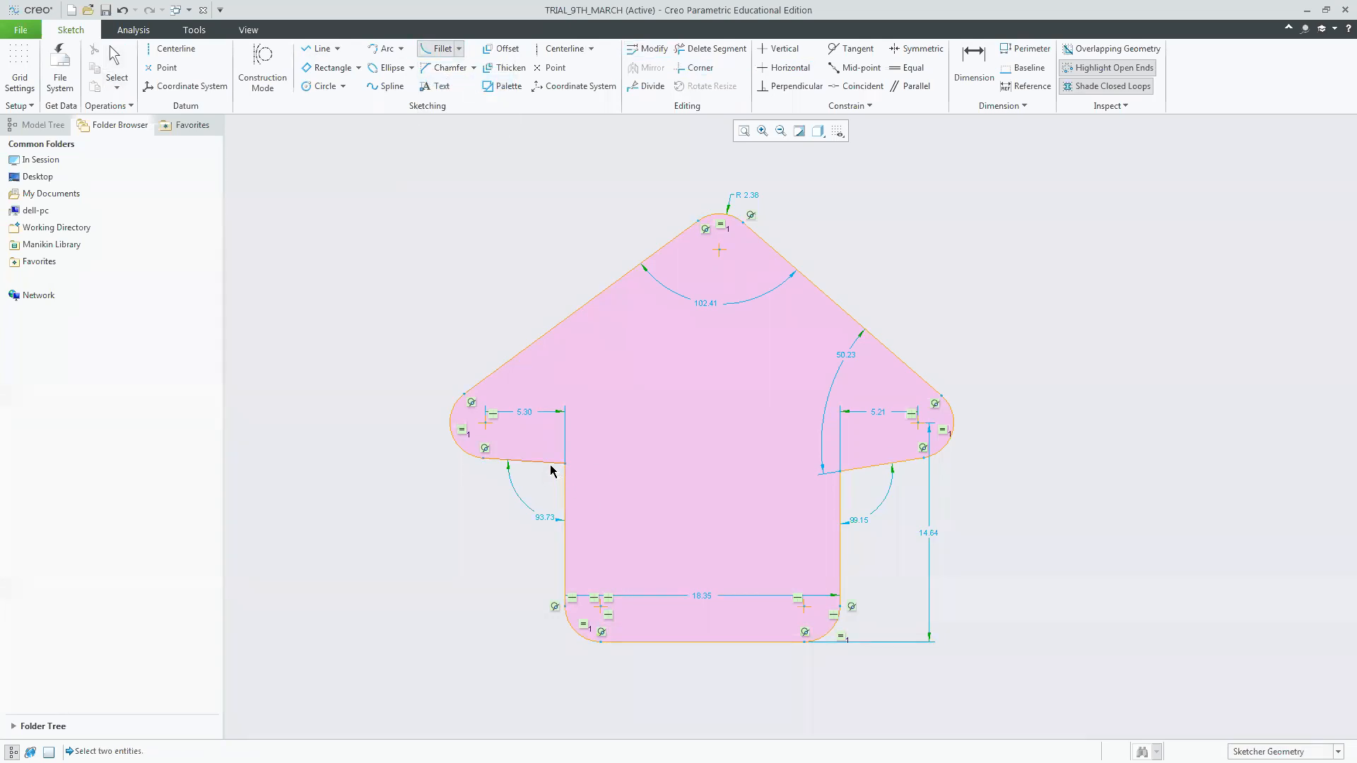
pyautogui.click(550, 465)
pyautogui.click(566, 494)
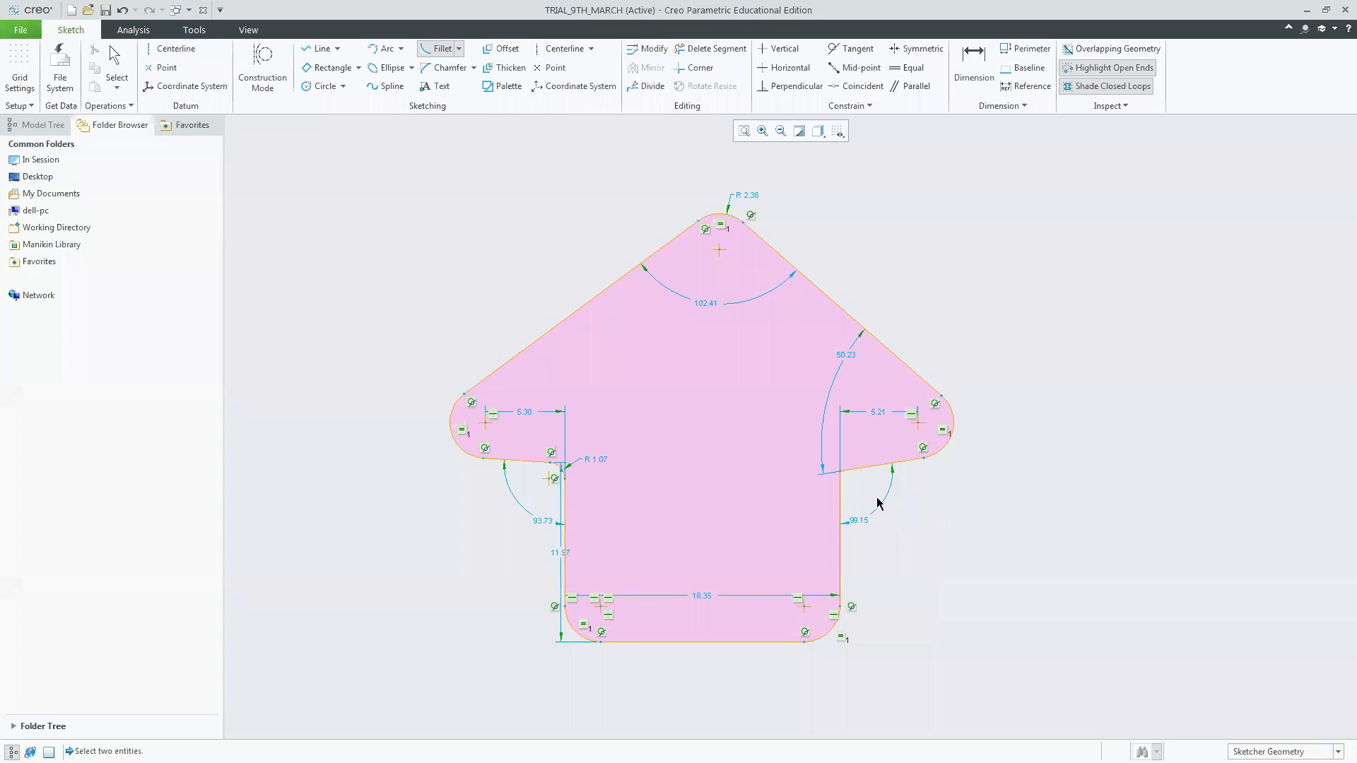
pyautogui.click(841, 492)
pyautogui.click(869, 468)
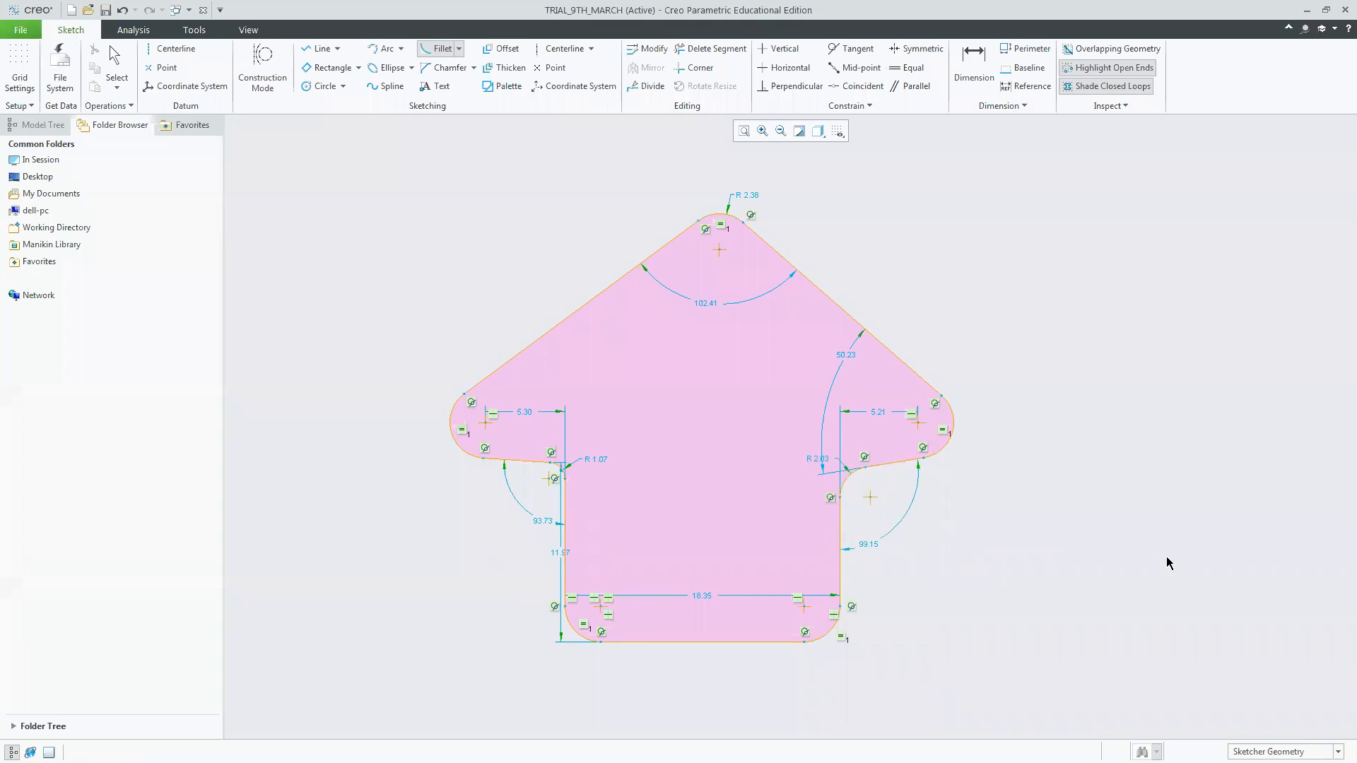
pyautogui.middleClick(1001, 586)
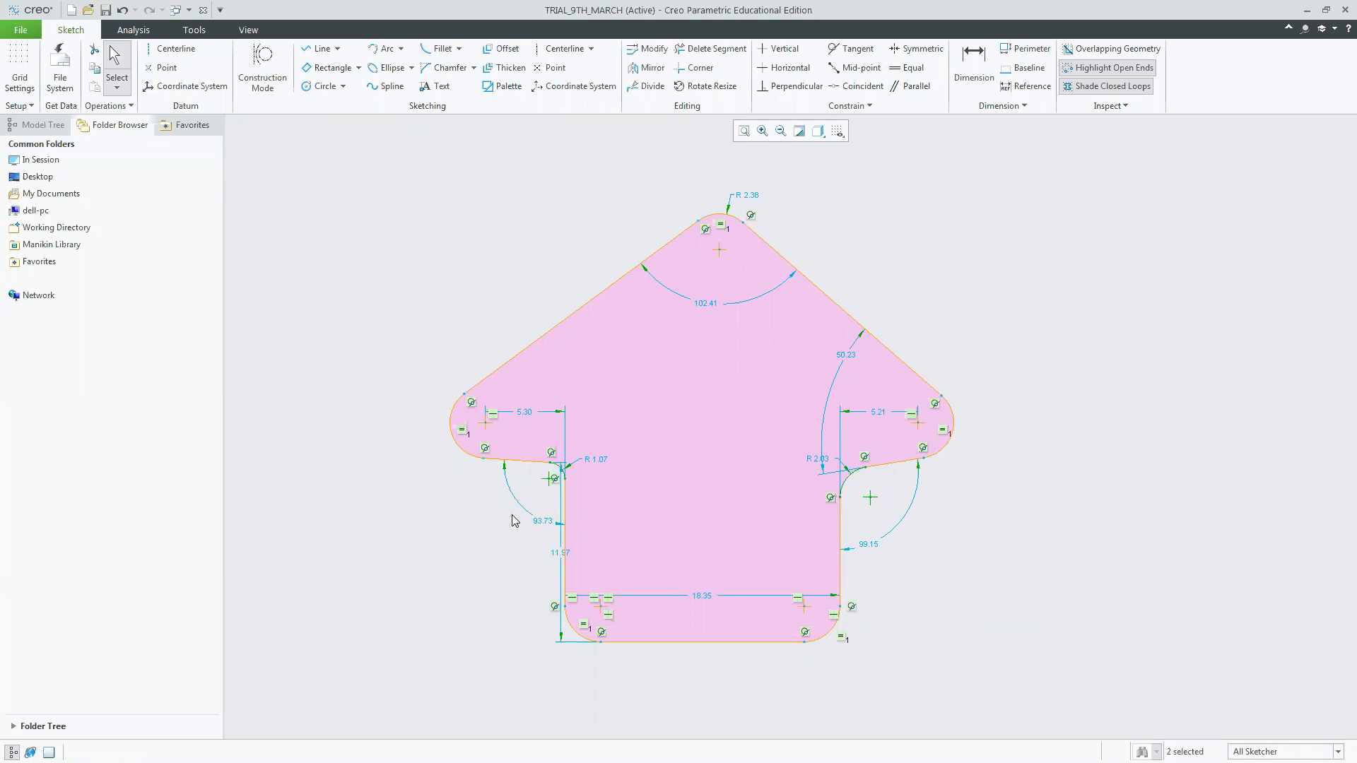
# Inspect the short line beside the left fillet, check that area in Chrome's Sketcher_ex_5.pdf drawing, and return to Creo.
pyautogui.scroll(3, 512, 521)
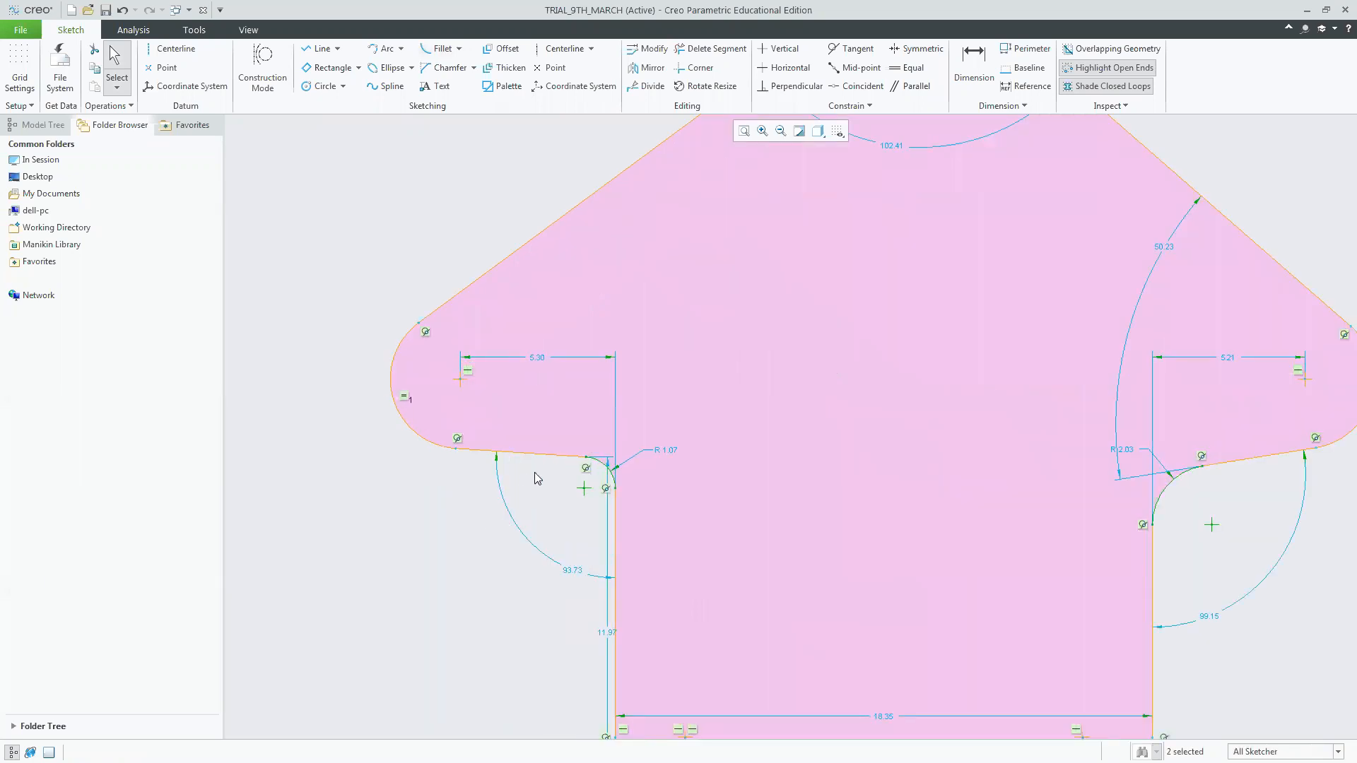
pyautogui.click(555, 463)
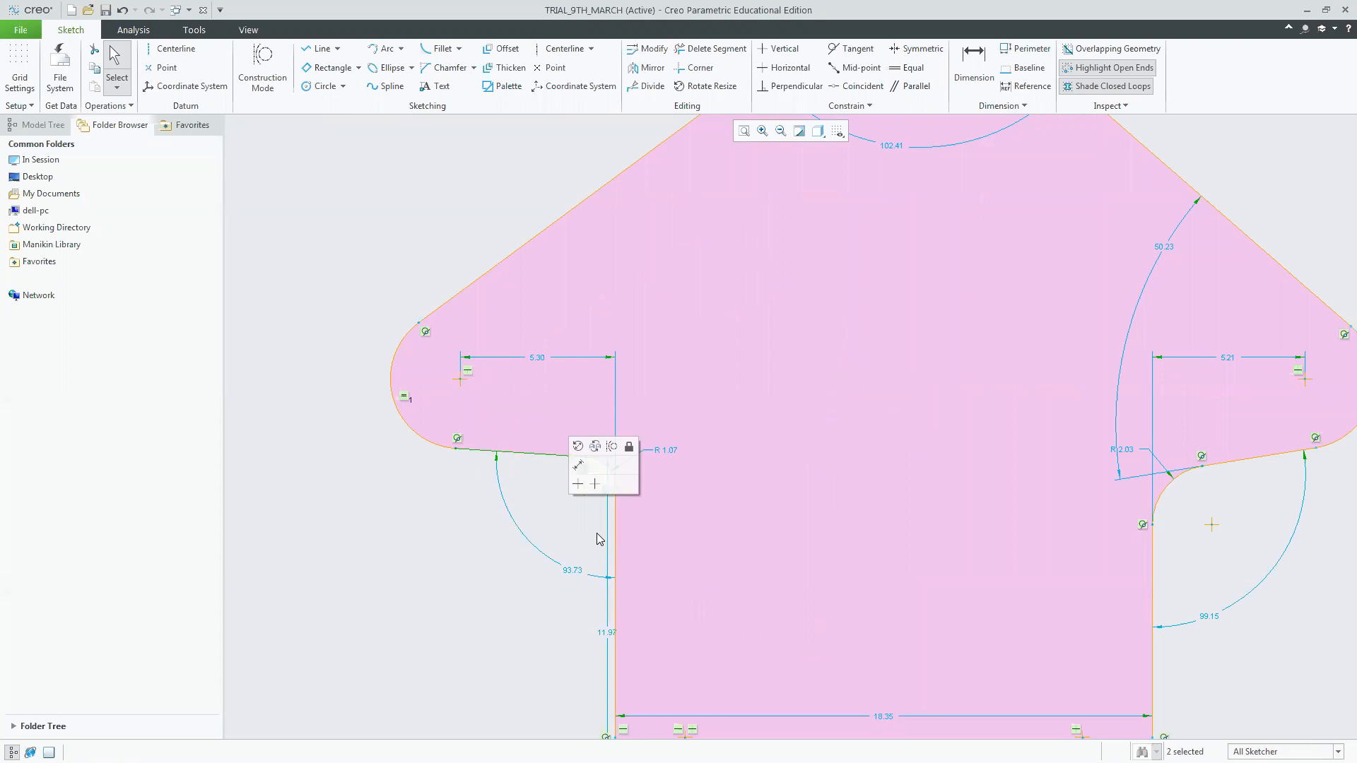
pyautogui.click(537, 459)
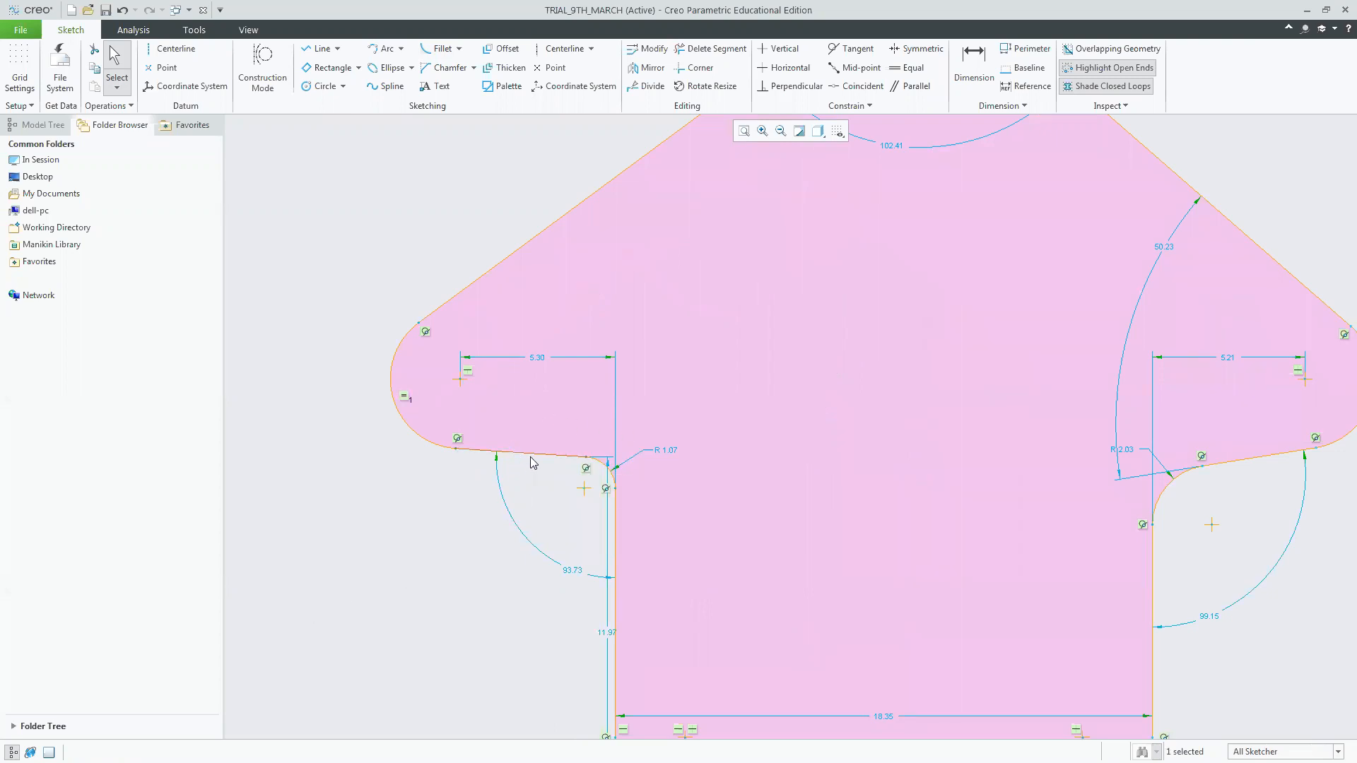
pyautogui.hotkey('alt', 'Tab')
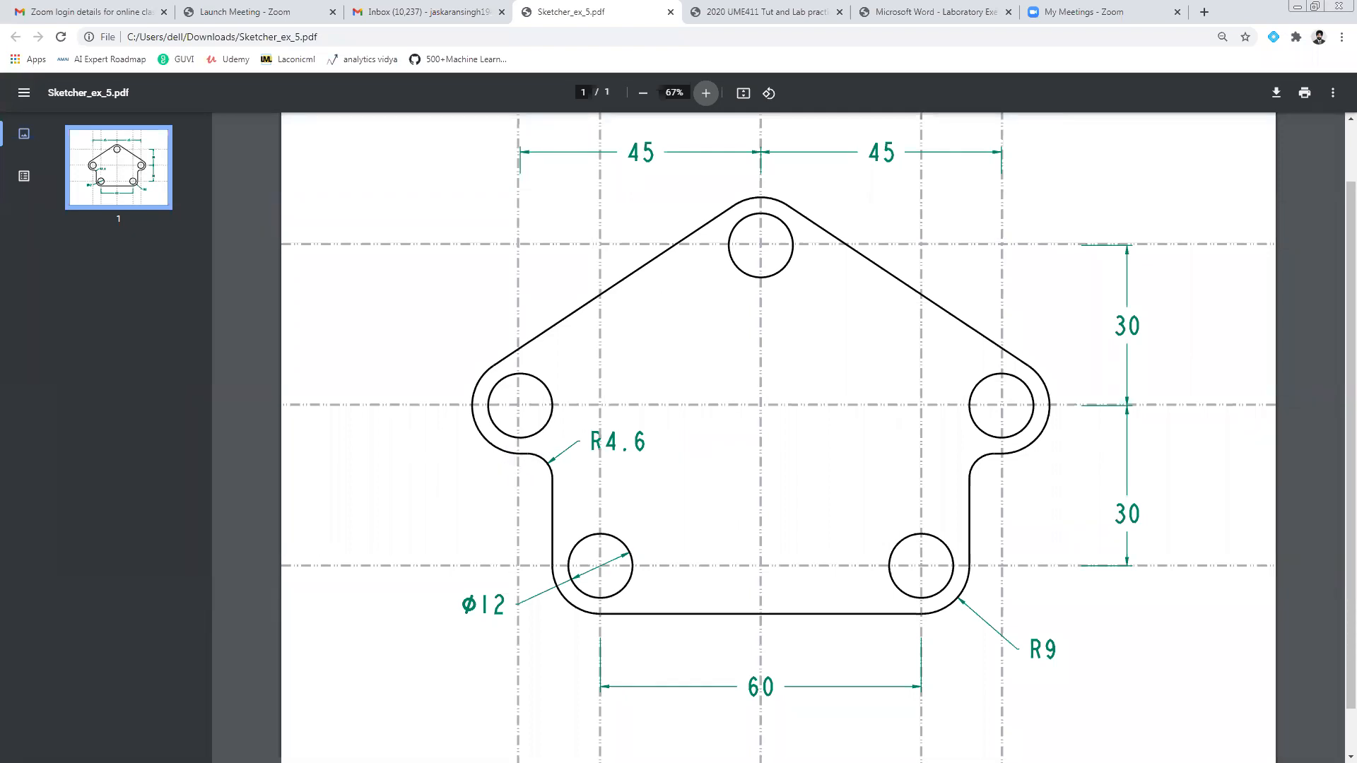
pyautogui.hotkey('alt', 'Tab')
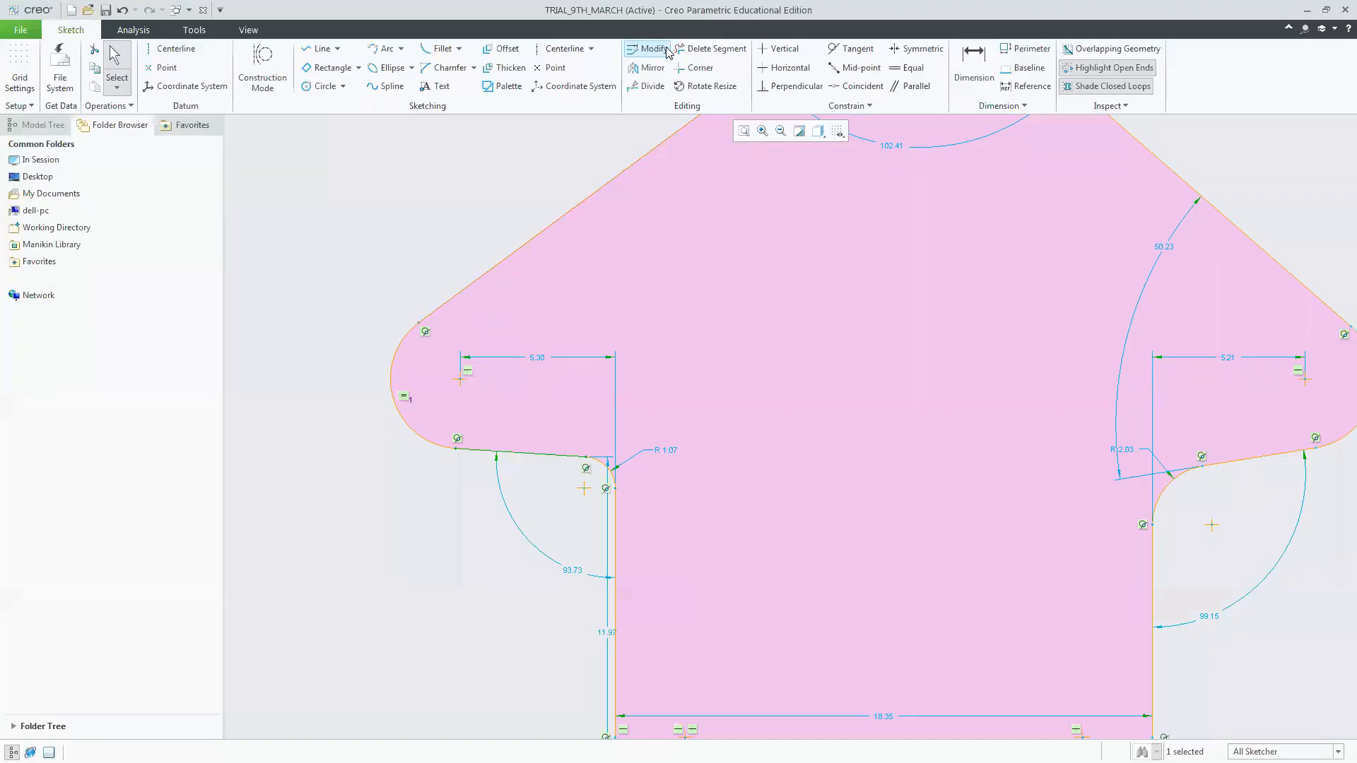
# Delete the two short slanted lines joining the side arcs to the inner corner fillets.
pyautogui.click(704, 50)
pyautogui.click(498, 458)
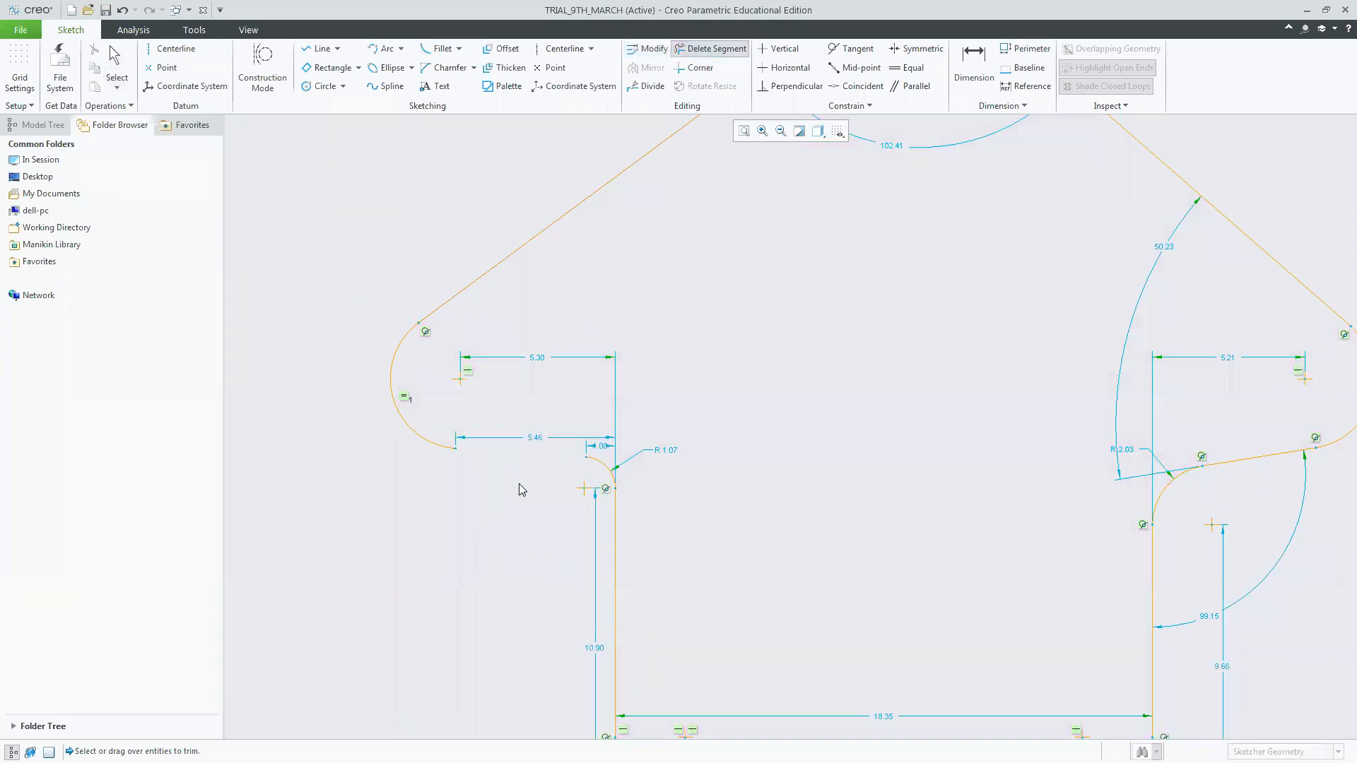
pyautogui.click(1242, 485)
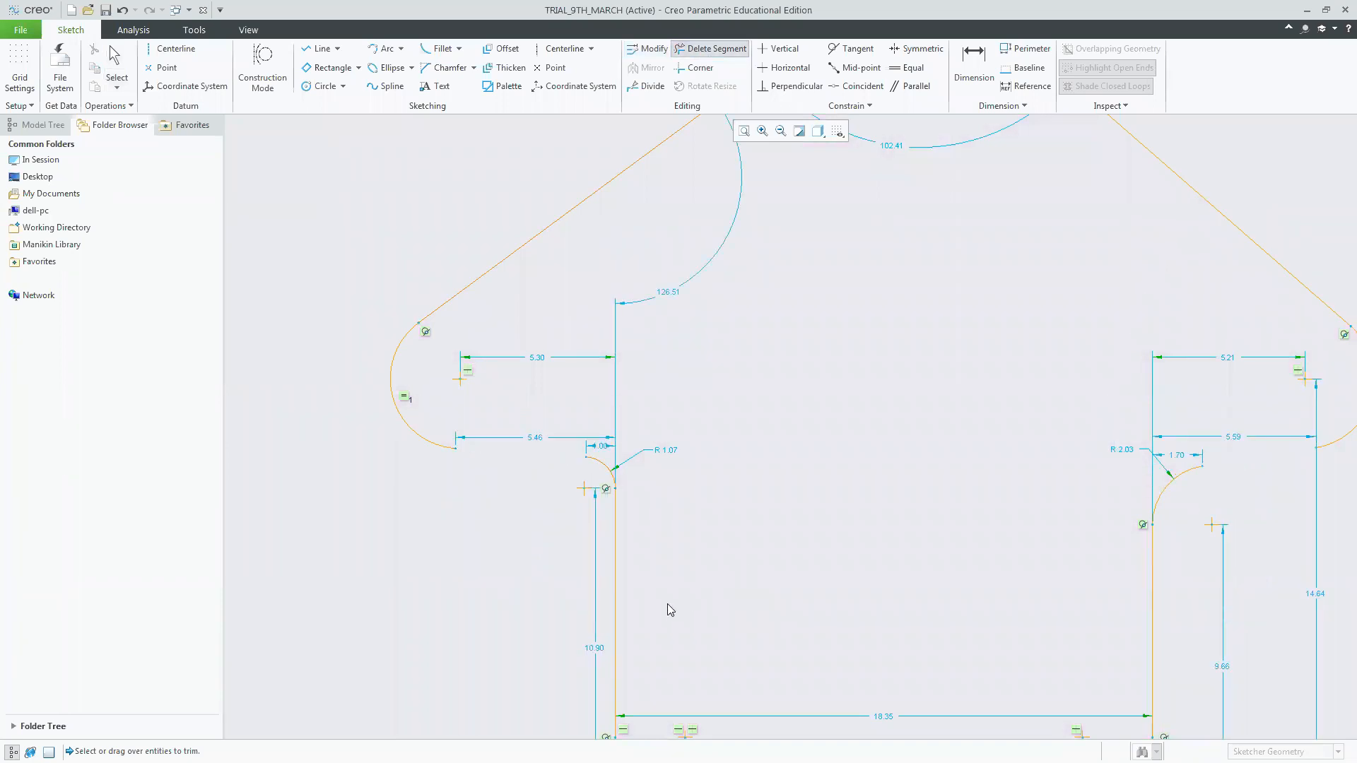
pyautogui.middleClick(489, 562)
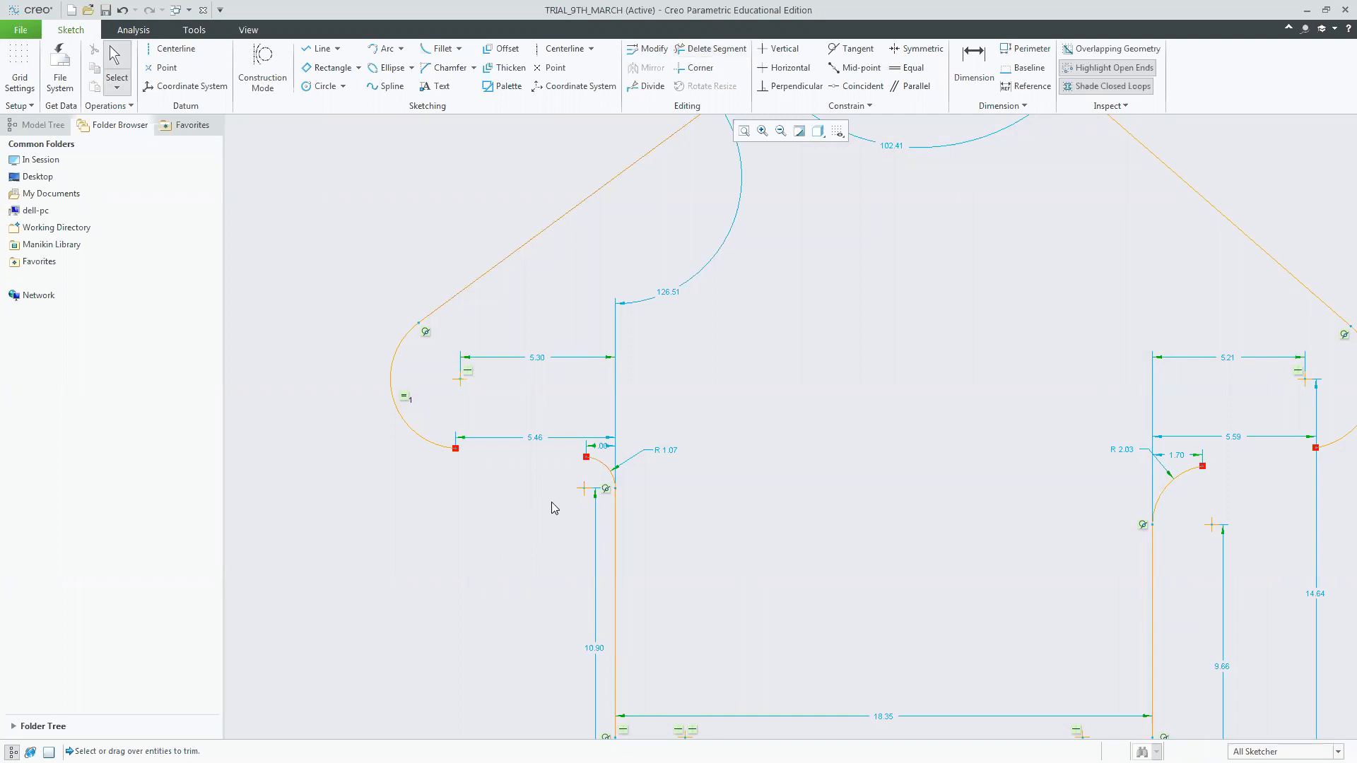
pyautogui.click(1122, 69)
pyautogui.click(1122, 70)
# Make the open end of each inner fillet coincident with the open end of its neighbouring side arc.
pyautogui.click(856, 95)
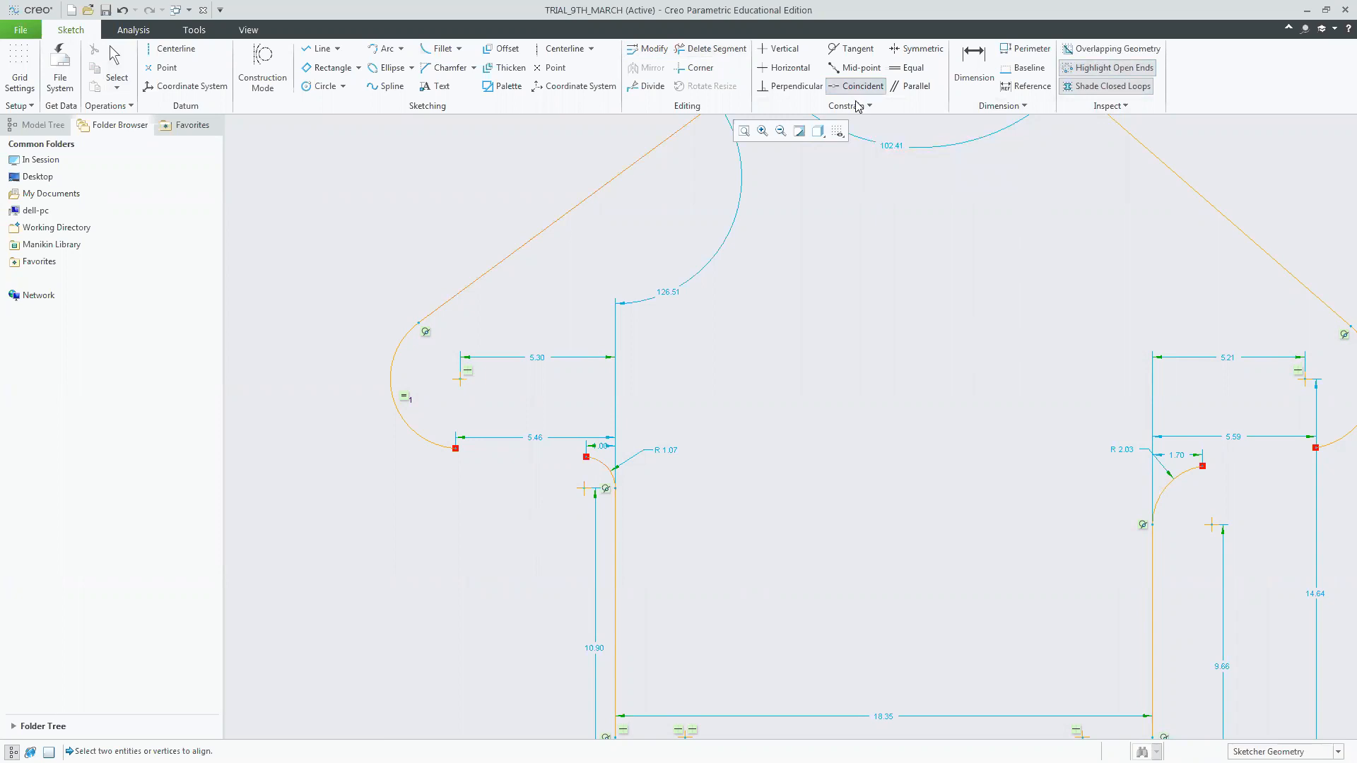
pyautogui.click(586, 457)
pyautogui.click(455, 448)
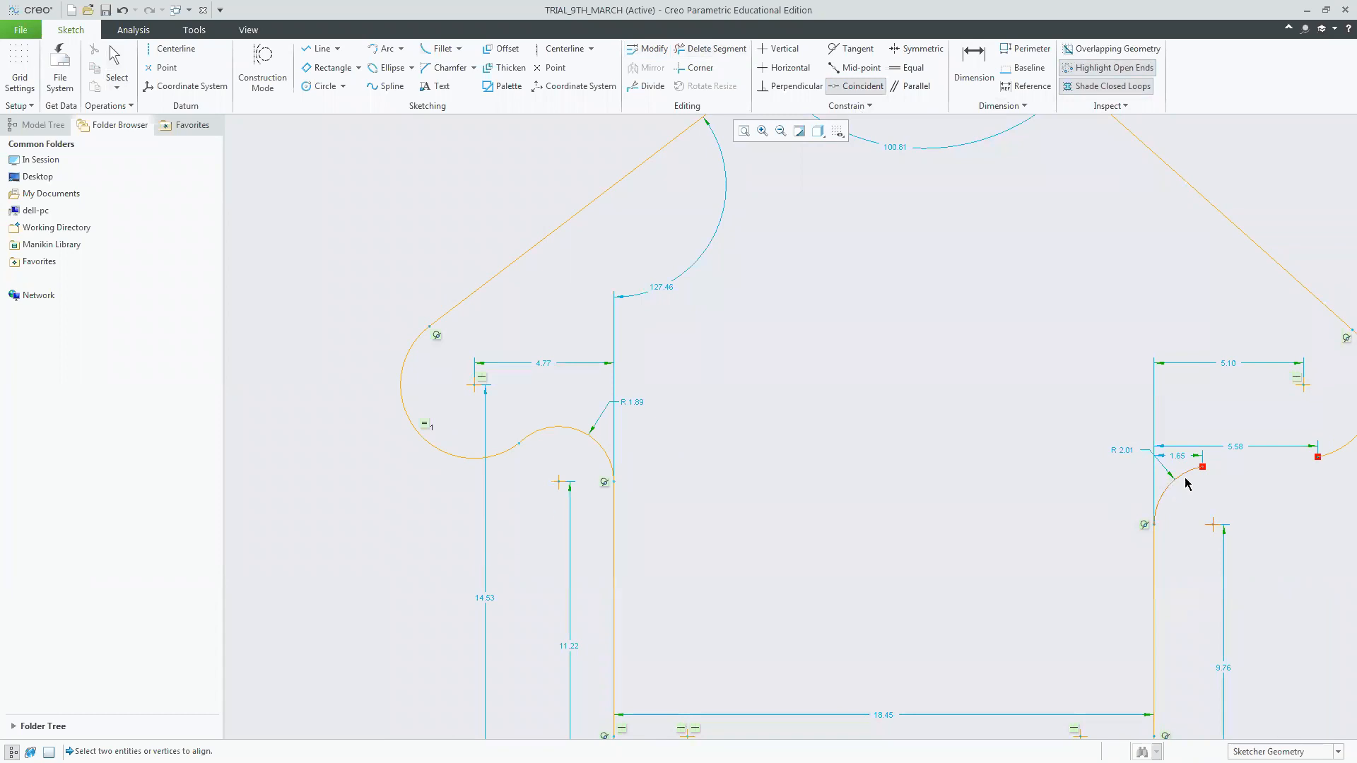
pyautogui.click(1202, 467)
pyautogui.click(1317, 457)
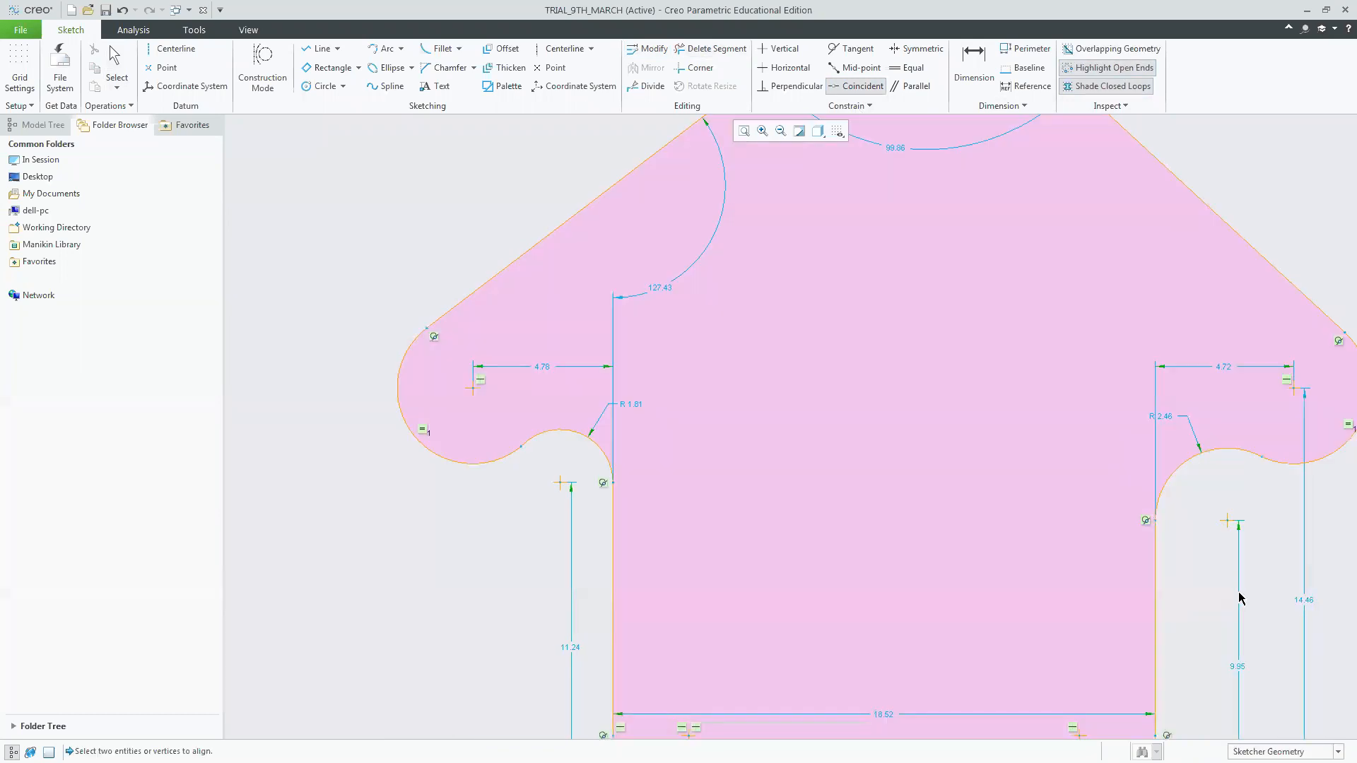
# Enlarge the two inner side fillets to radii of about 3.94 on the left and 5.23 on the right.
pyautogui.press('Escape')
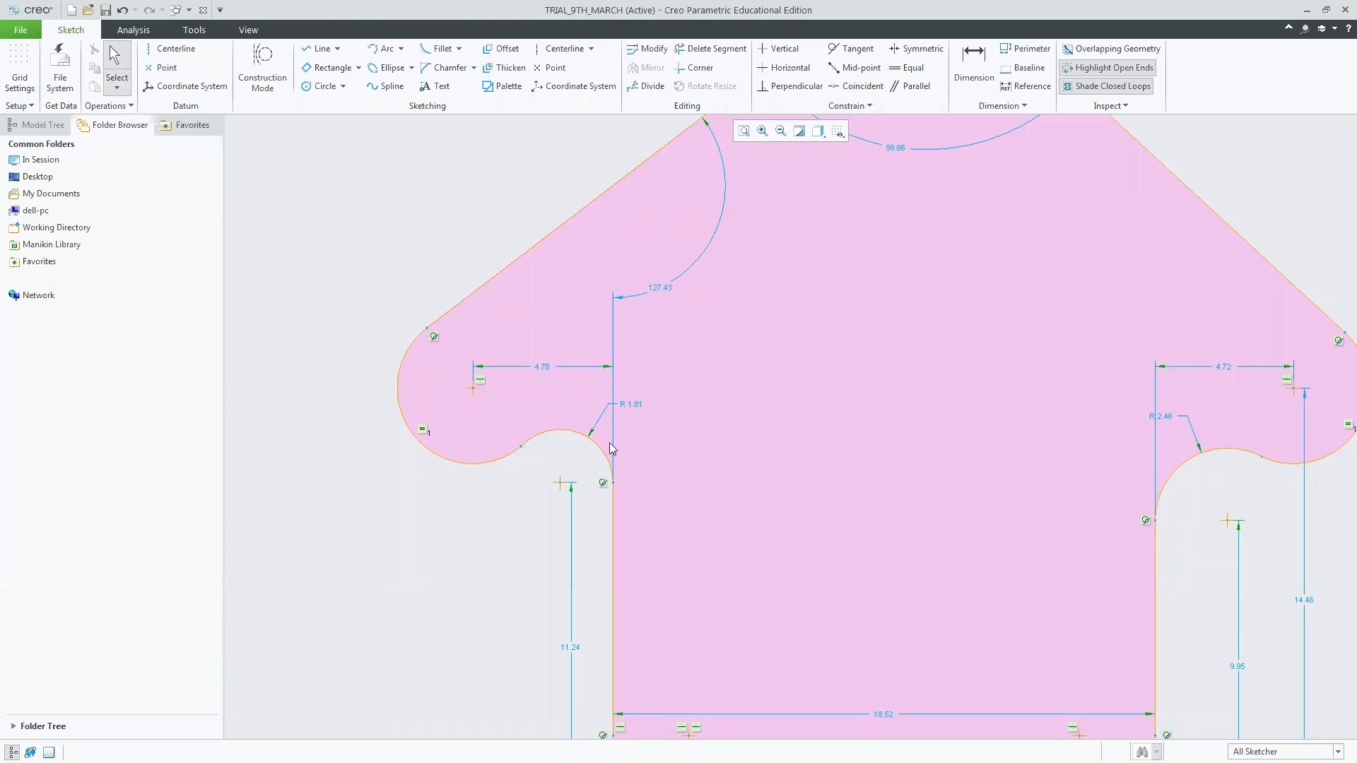
pyautogui.moveTo(594, 443)
pyautogui.mouseDown()
pyautogui.moveTo(576, 491)
pyautogui.moveTo(582, 479)
pyautogui.mouseUp()
pyautogui.moveTo(1187, 471); pyautogui.dragTo(1193, 504)
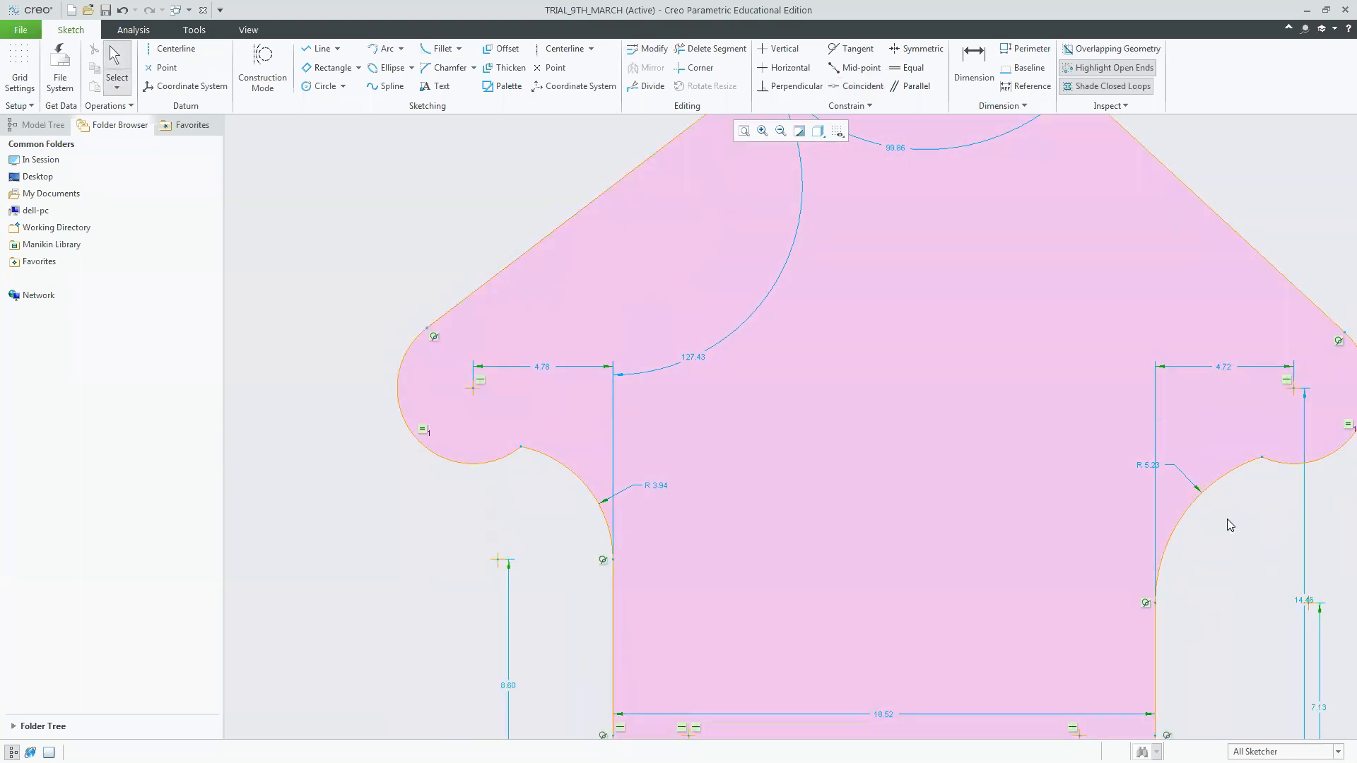
pyautogui.click(743, 131)
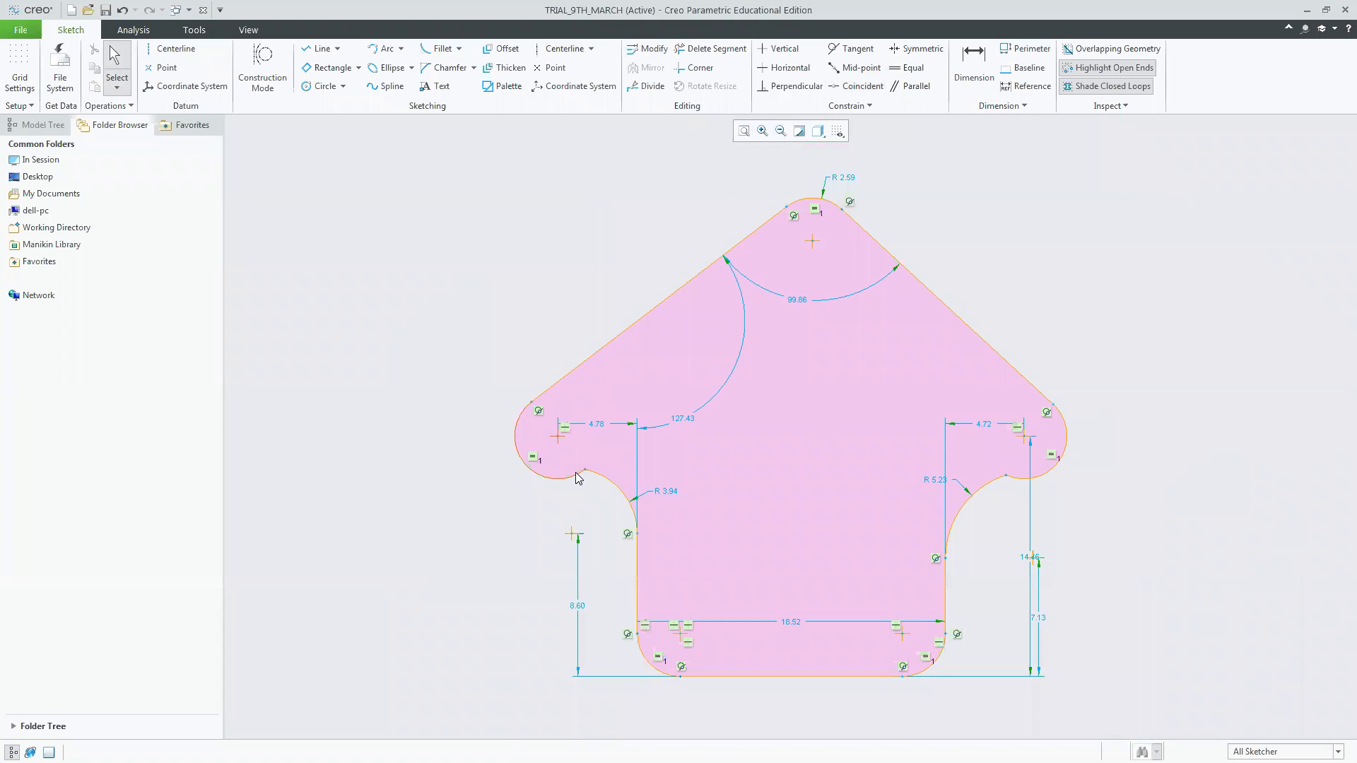
# Dimension the horizontal distances from the top arc's centre to the left and right side arc centres.
pyautogui.click(967, 69)
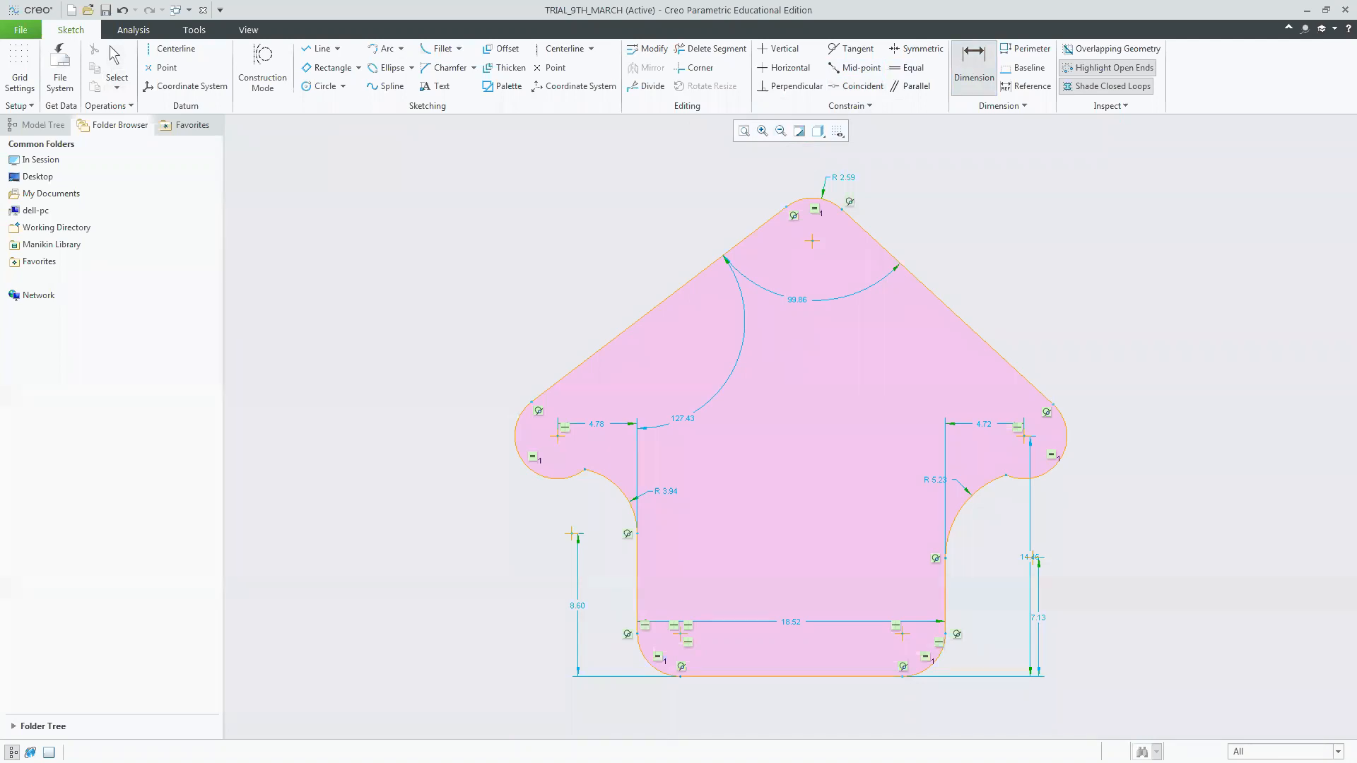
pyautogui.hotkey('alt', 'Tab')
pyautogui.click(557, 436)
pyautogui.click(812, 240)
pyautogui.middleClick(609, 167)
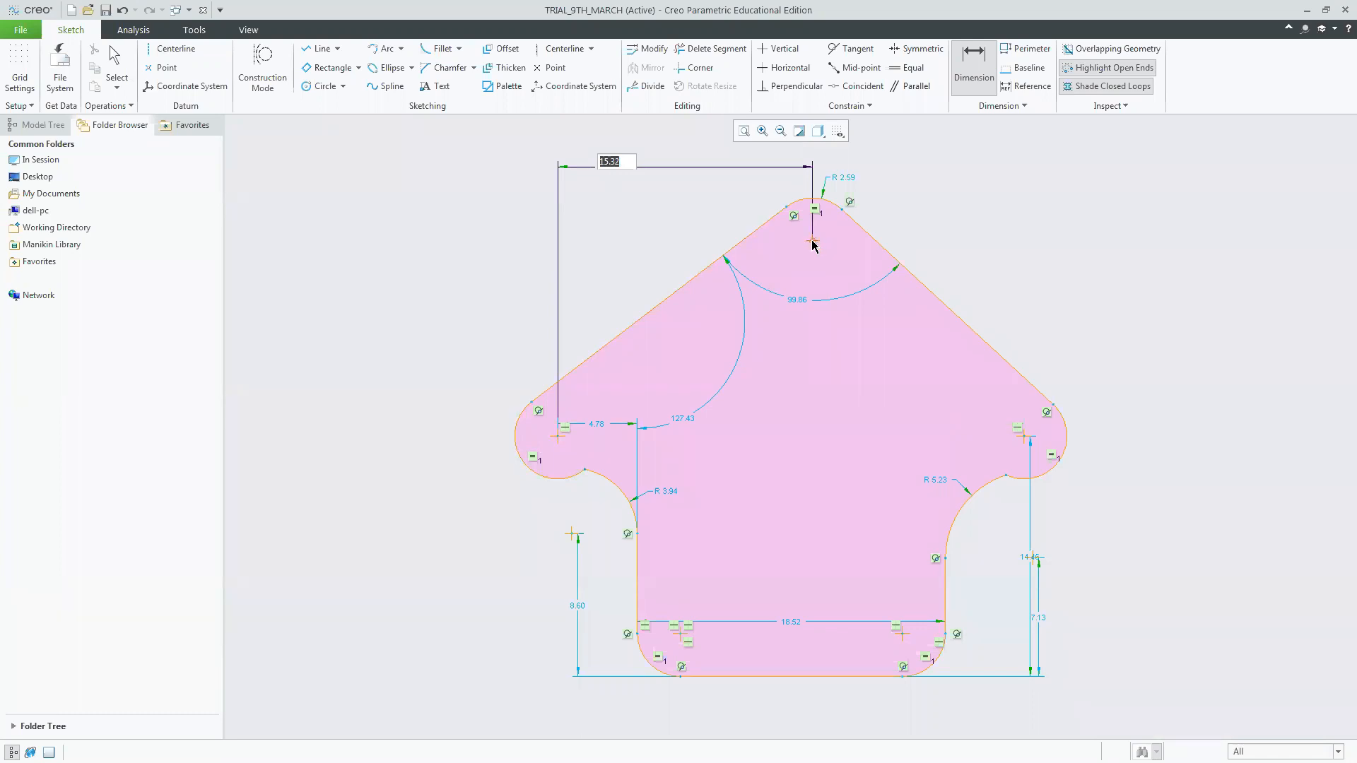
pyautogui.click(1026, 440)
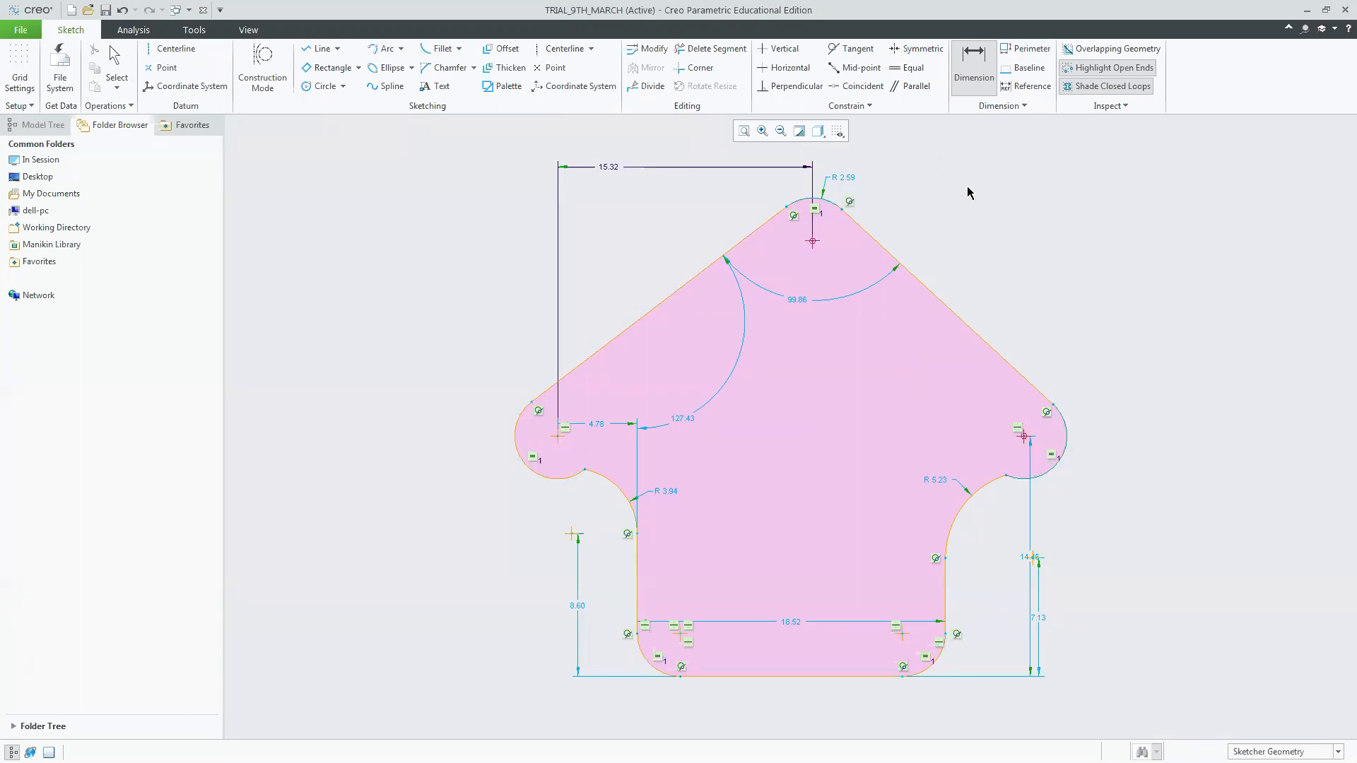
pyautogui.middleClick(947, 171)
# Dimension the horizontal distance between the centres of the two bottom corner arcs.
pyautogui.click(680, 634)
pyautogui.click(901, 634)
pyautogui.middleClick(776, 713)
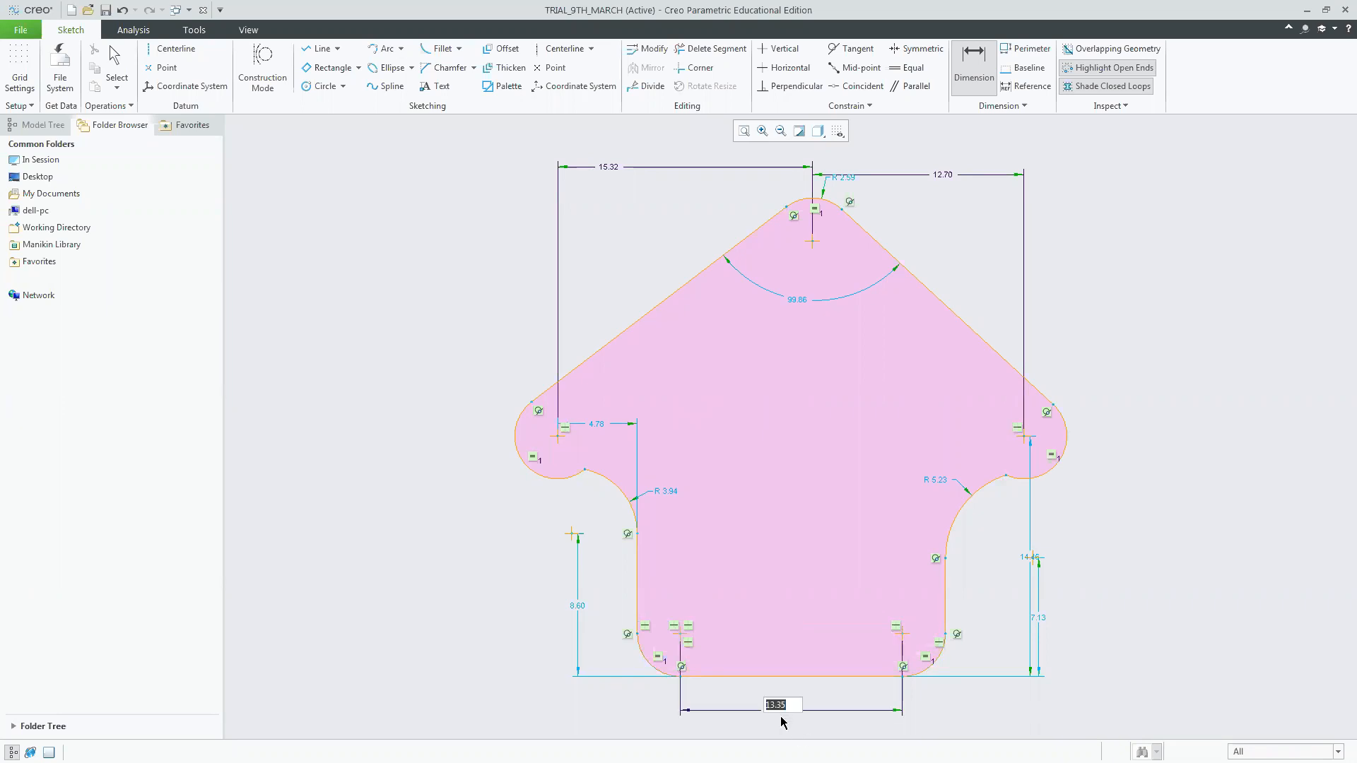
pyautogui.press('Return')
# Dimension the vertical distances from the right side arc's centre to the bottom-right corner arc's centre and to the top arc's centre.
pyautogui.click(1024, 437)
pyautogui.middleClick(1159, 594)
pyautogui.press('Return')
pyautogui.click(812, 242)
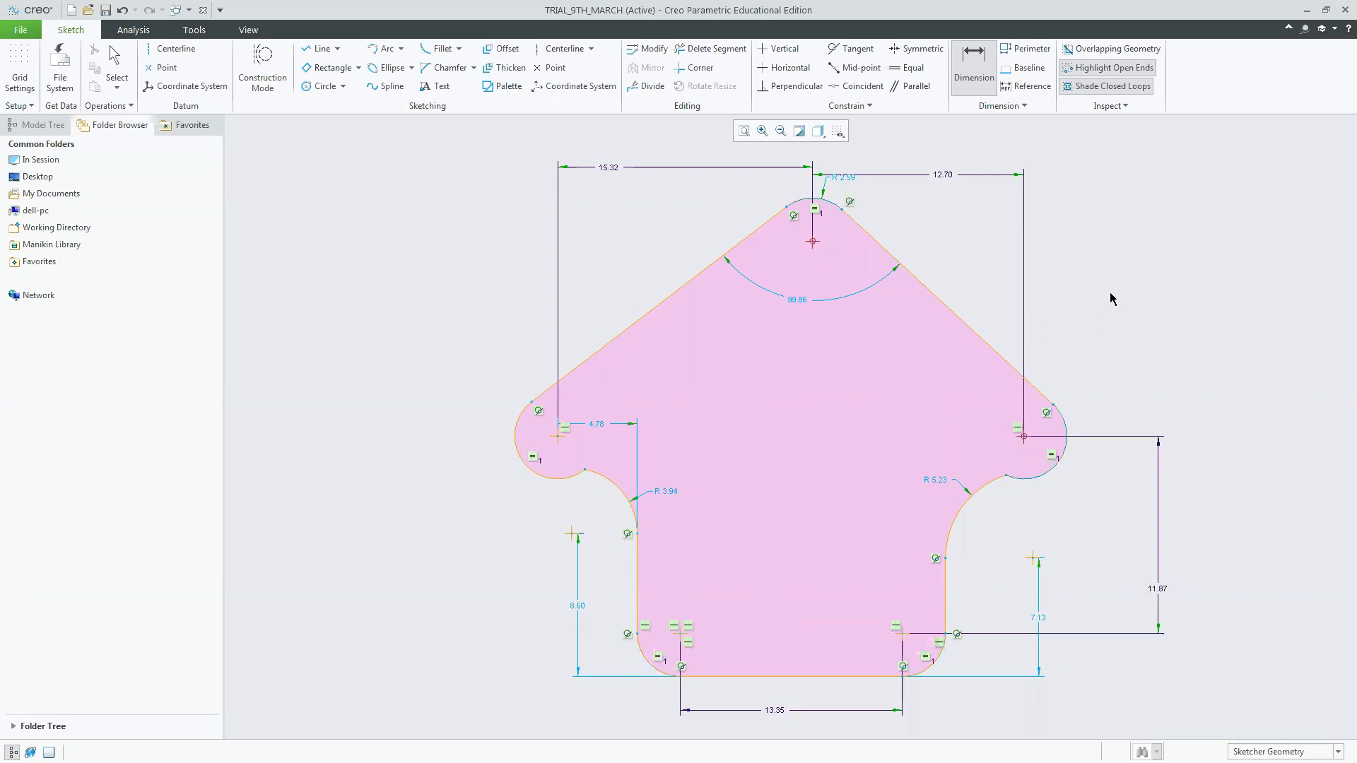
pyautogui.middleClick(1148, 304)
pyautogui.press('Return')
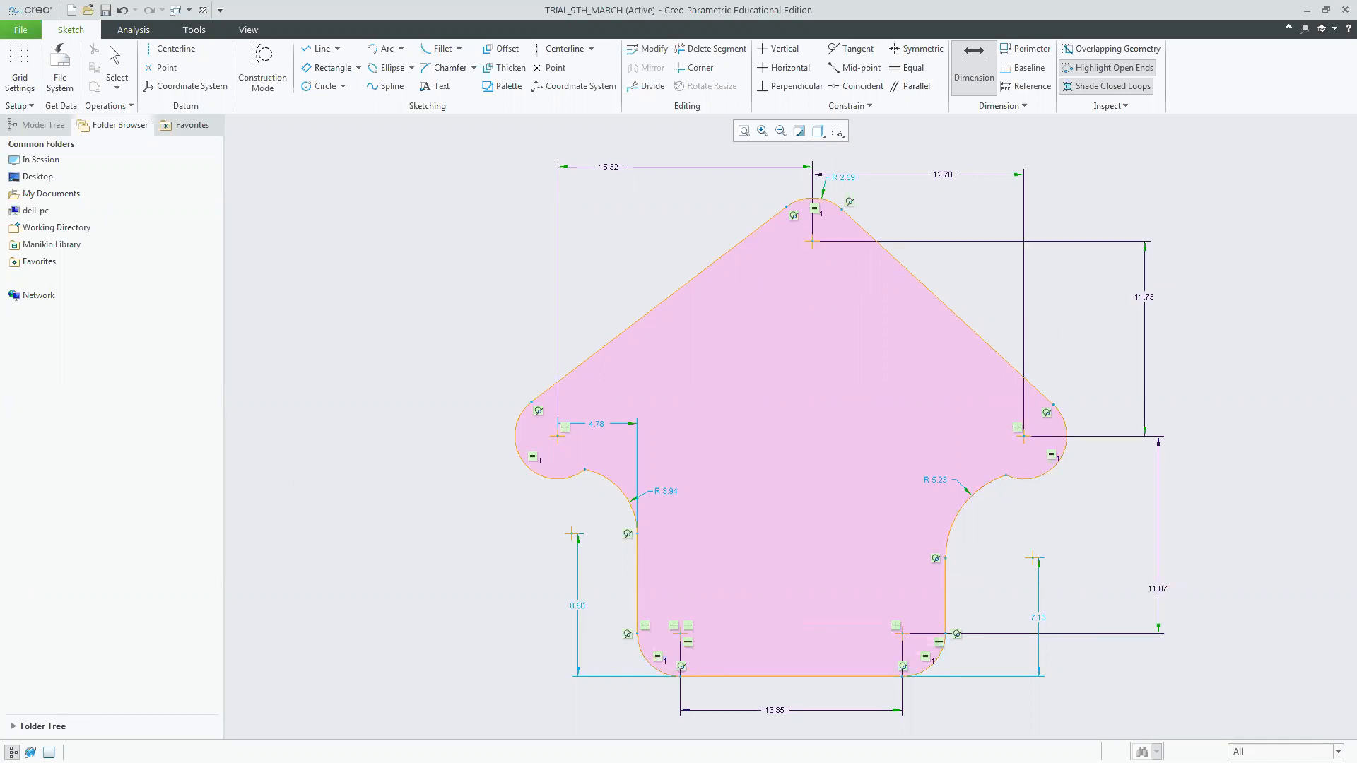
# Check the Sketcher_ex_5.pdf drawing in Chrome, then dimension the radii of the bottom-right corner arc and left inner fillet in Creo.
pyautogui.hotkey('alt', 'Tab')
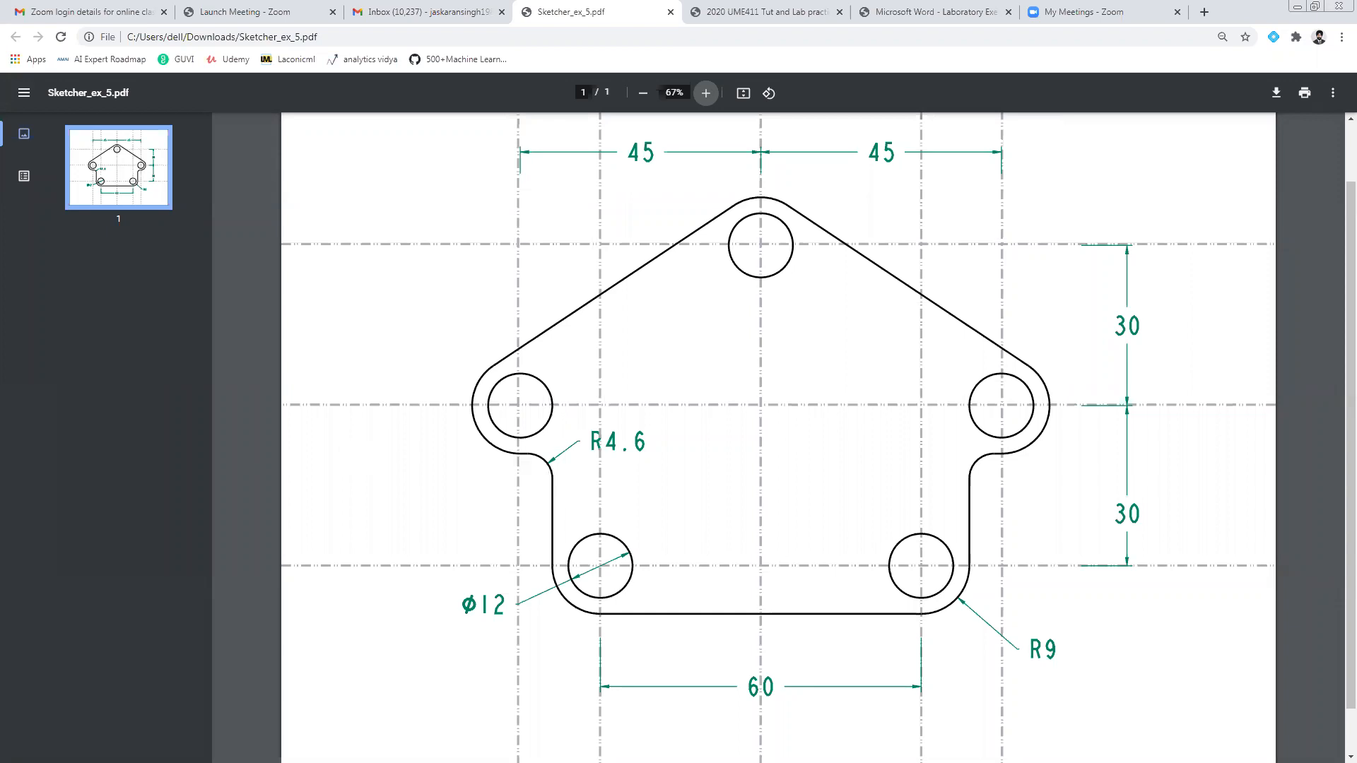
pyautogui.hotkey('alt', 'Tab')
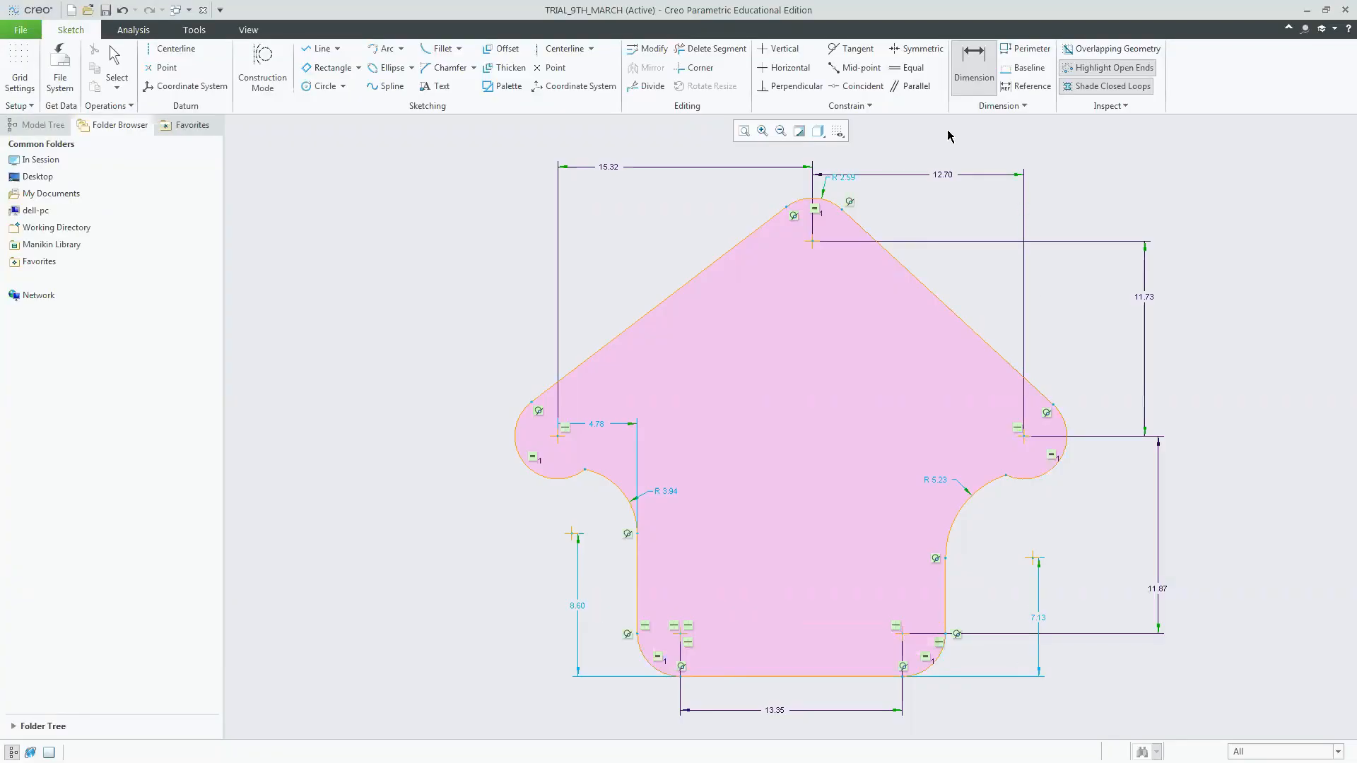
pyautogui.click(946, 665)
pyautogui.middleClick(988, 697)
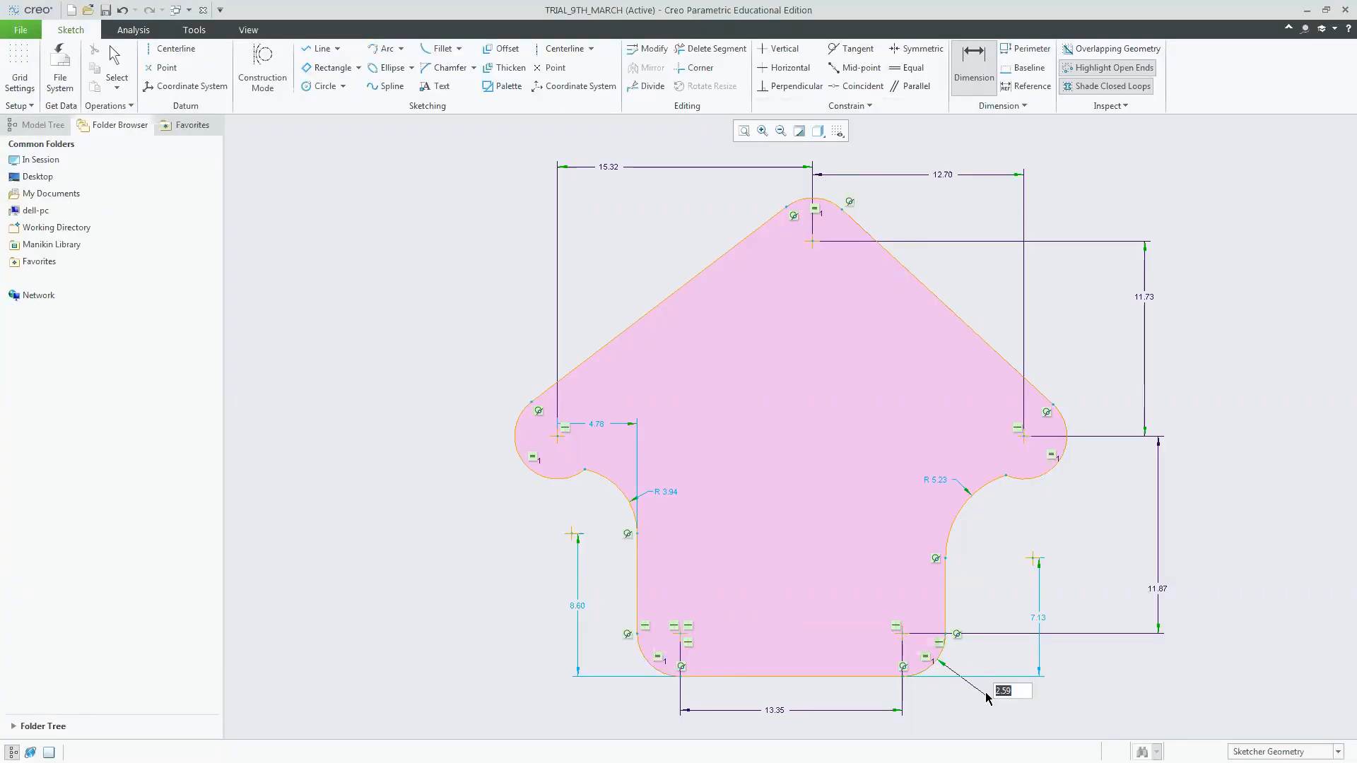
pyautogui.click(626, 499)
pyautogui.middleClick(640, 471)
pyautogui.middleClick(672, 518)
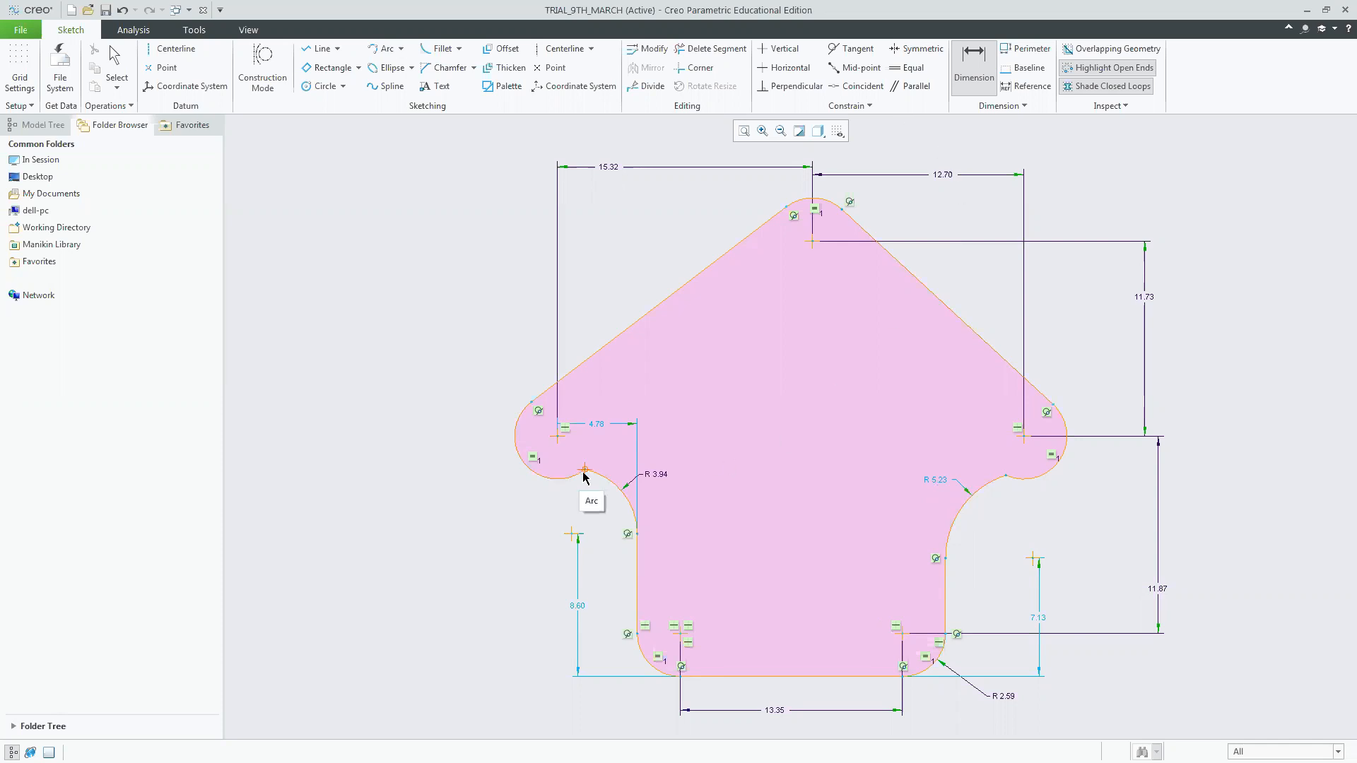
# Make each inner fillet tangent to its adjoining side arc, and move the left fillet's radius dimension clear of the outline.
pyautogui.click(851, 48)
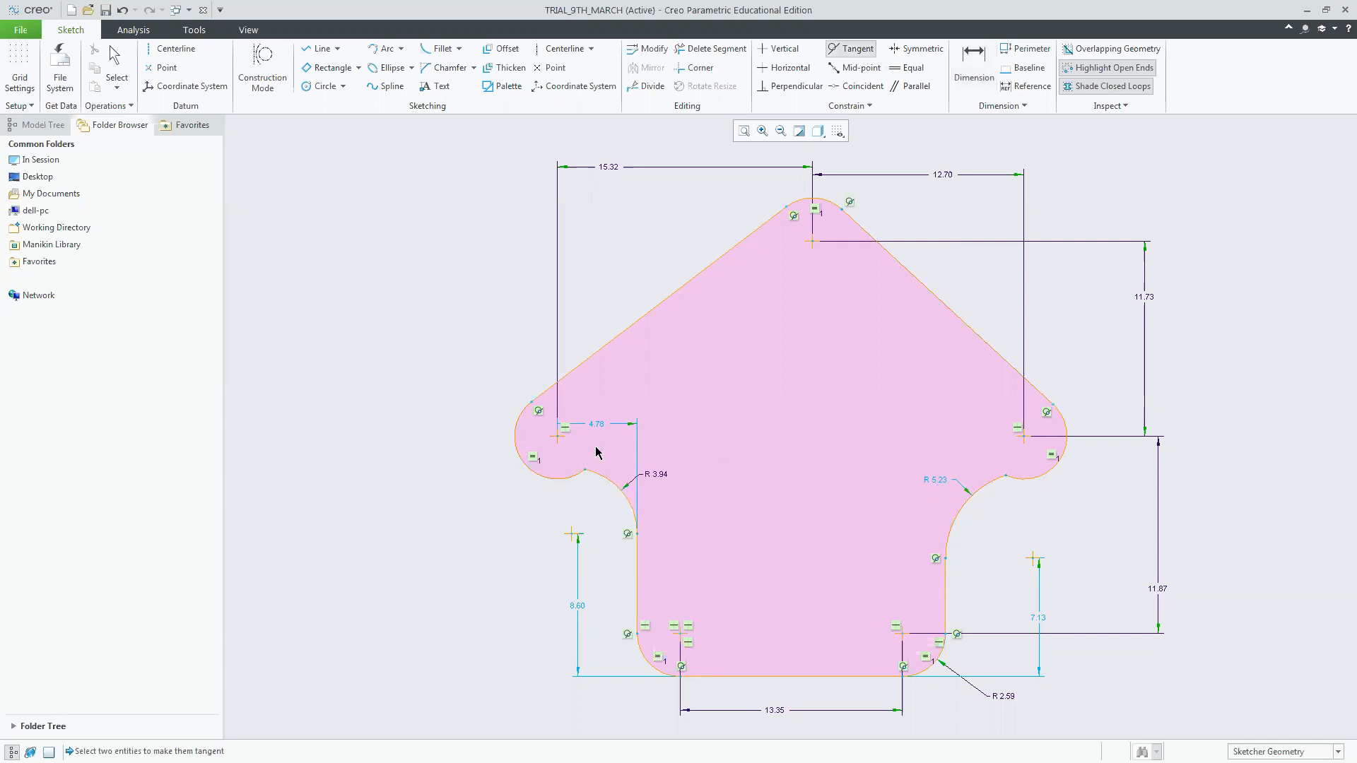
pyautogui.click(575, 477)
pyautogui.click(598, 474)
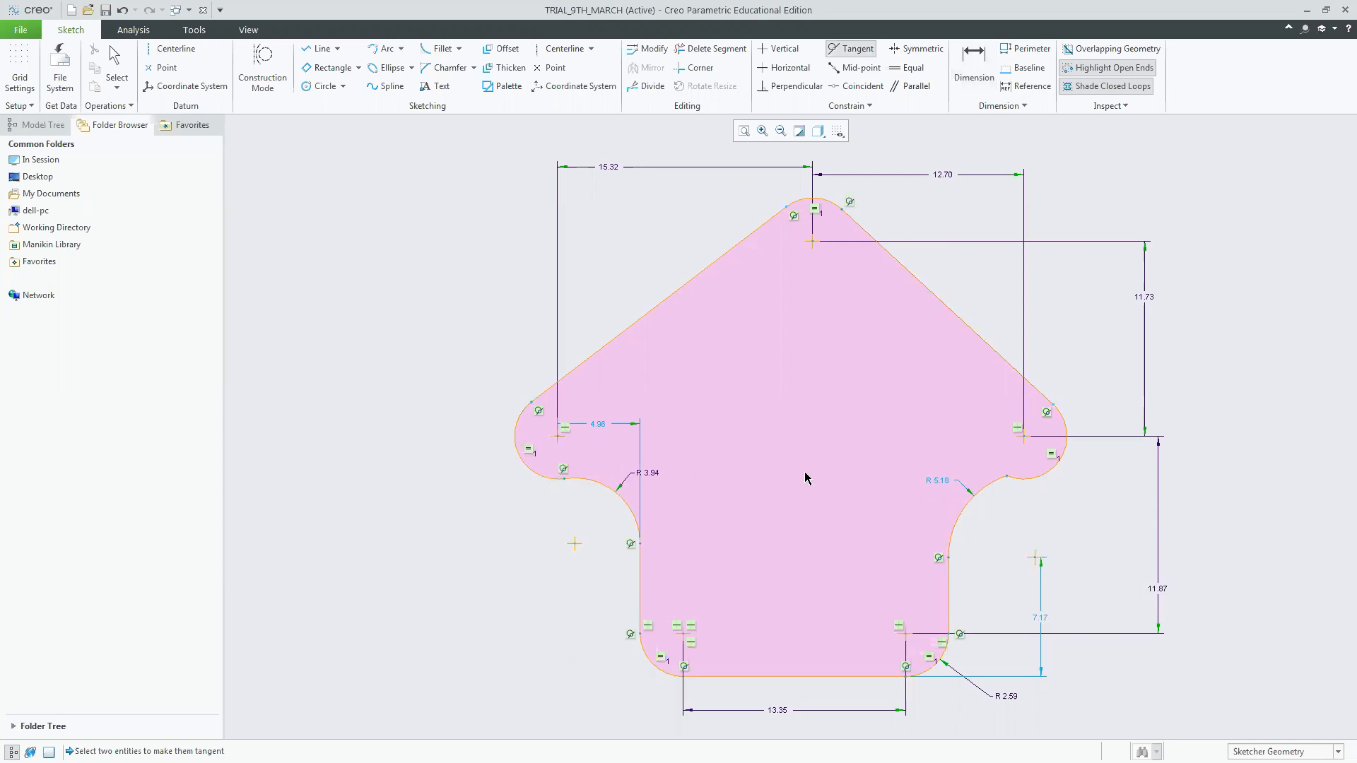
pyautogui.click(1029, 483)
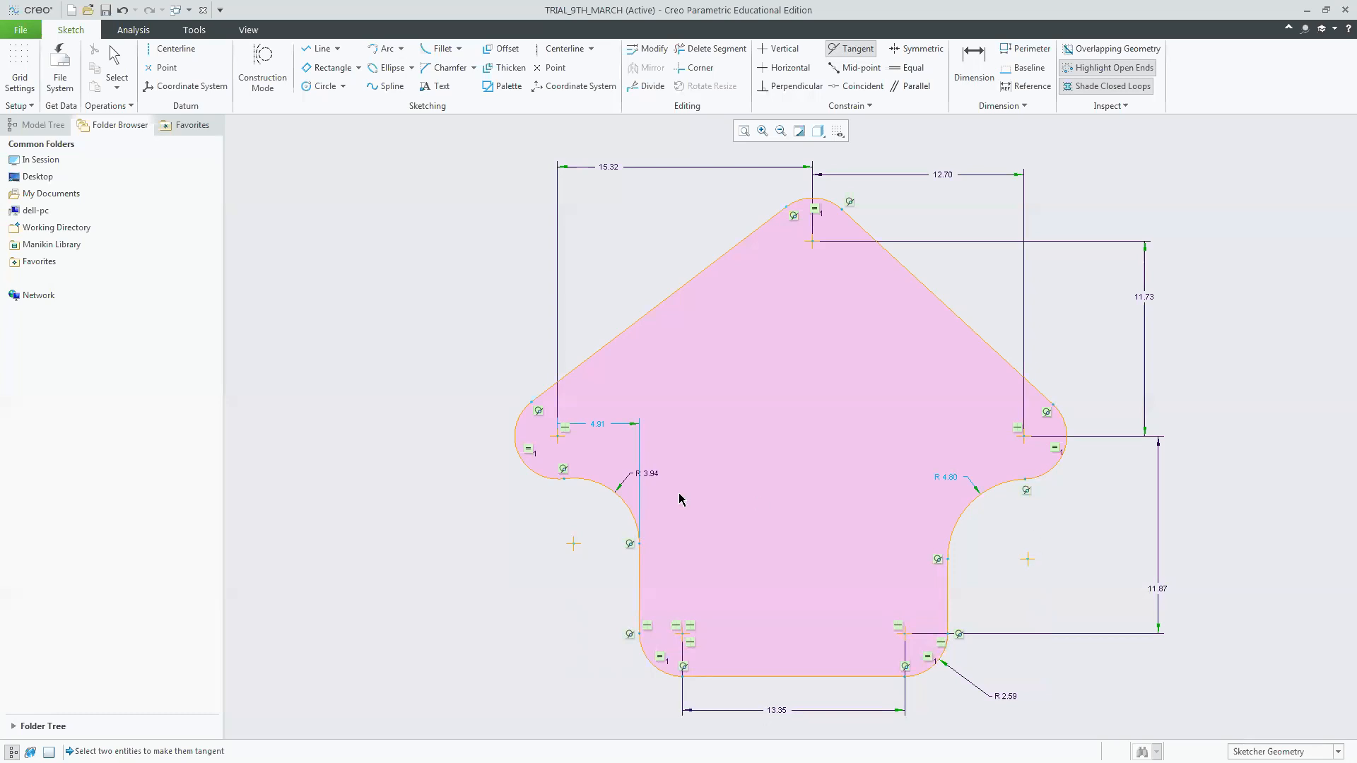
pyautogui.middleClick(720, 472)
pyautogui.moveTo(647, 474); pyautogui.dragTo(702, 457)
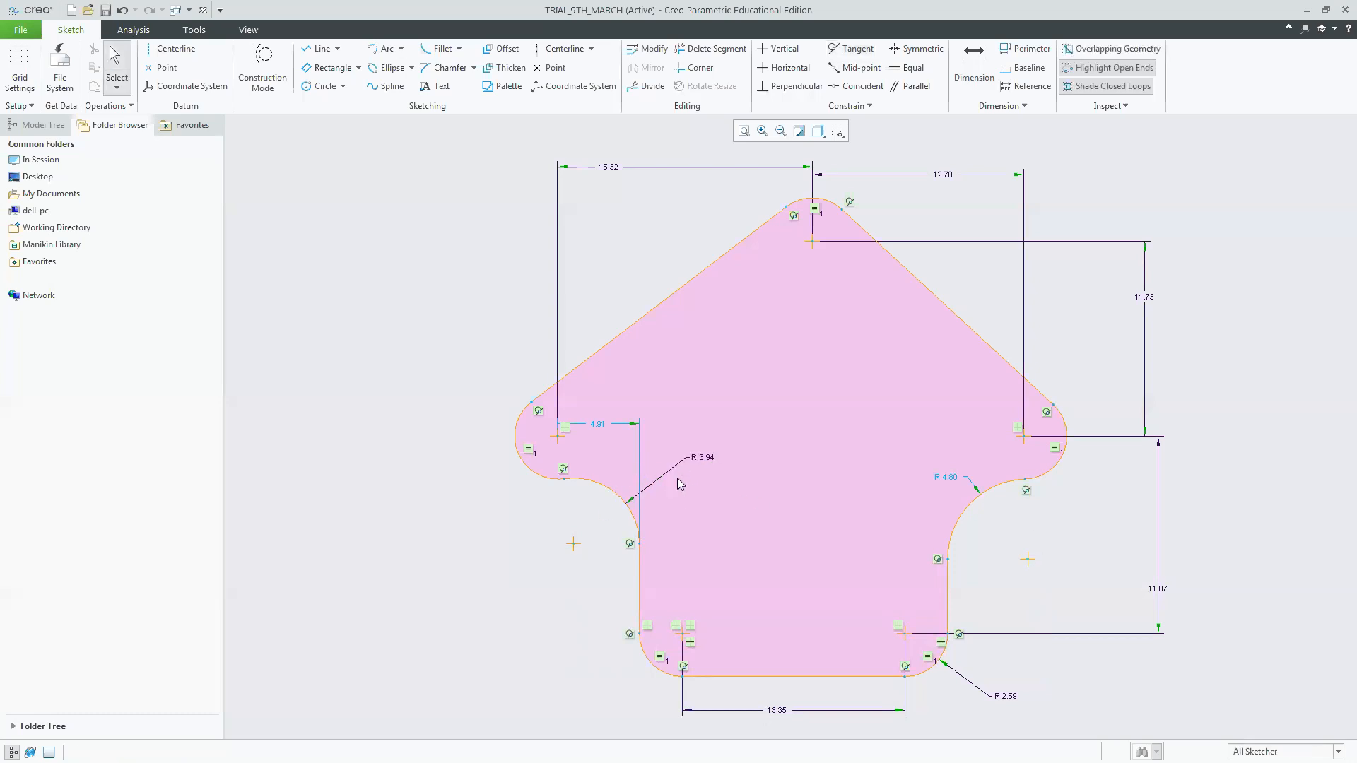
# Make the two inner fillets equal in radius and shift the left fillet's centre slightly outward.
pyautogui.click(912, 69)
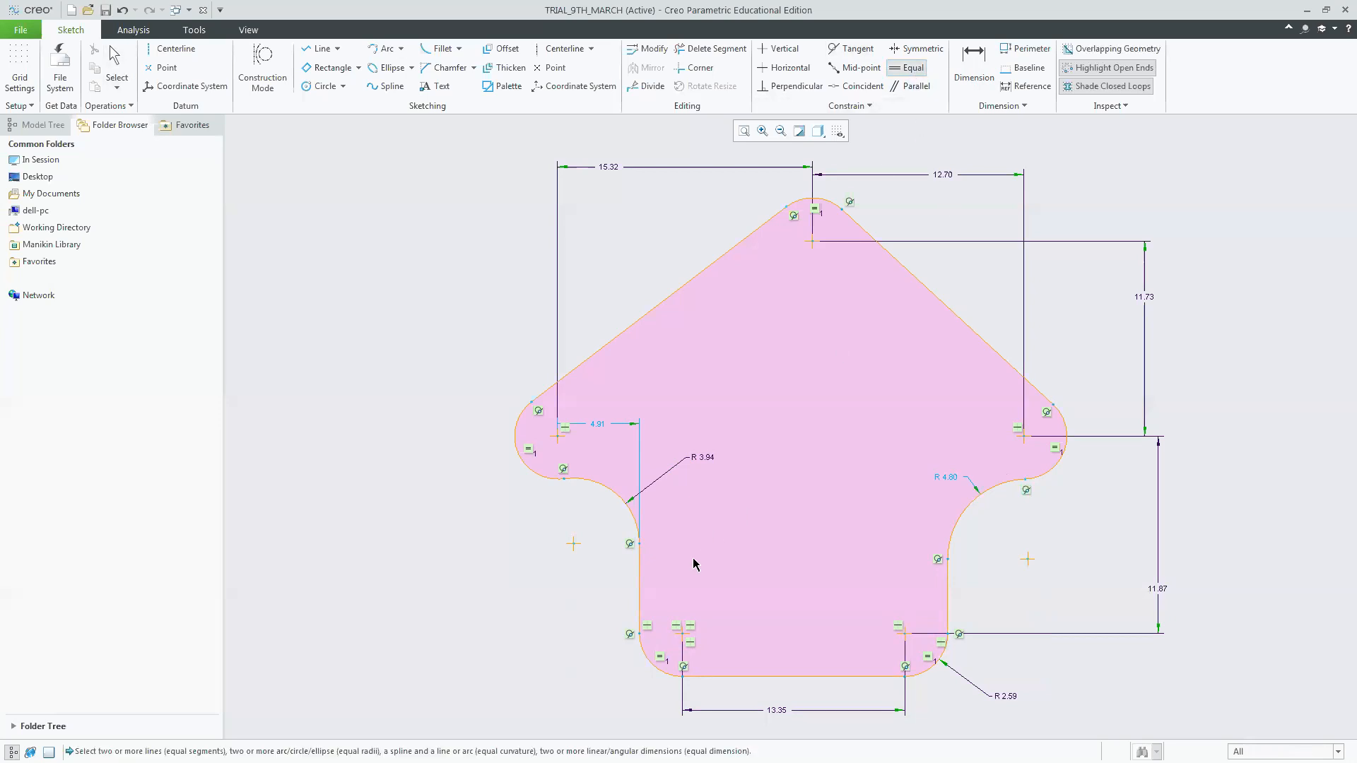
pyautogui.click(597, 486)
pyautogui.click(968, 519)
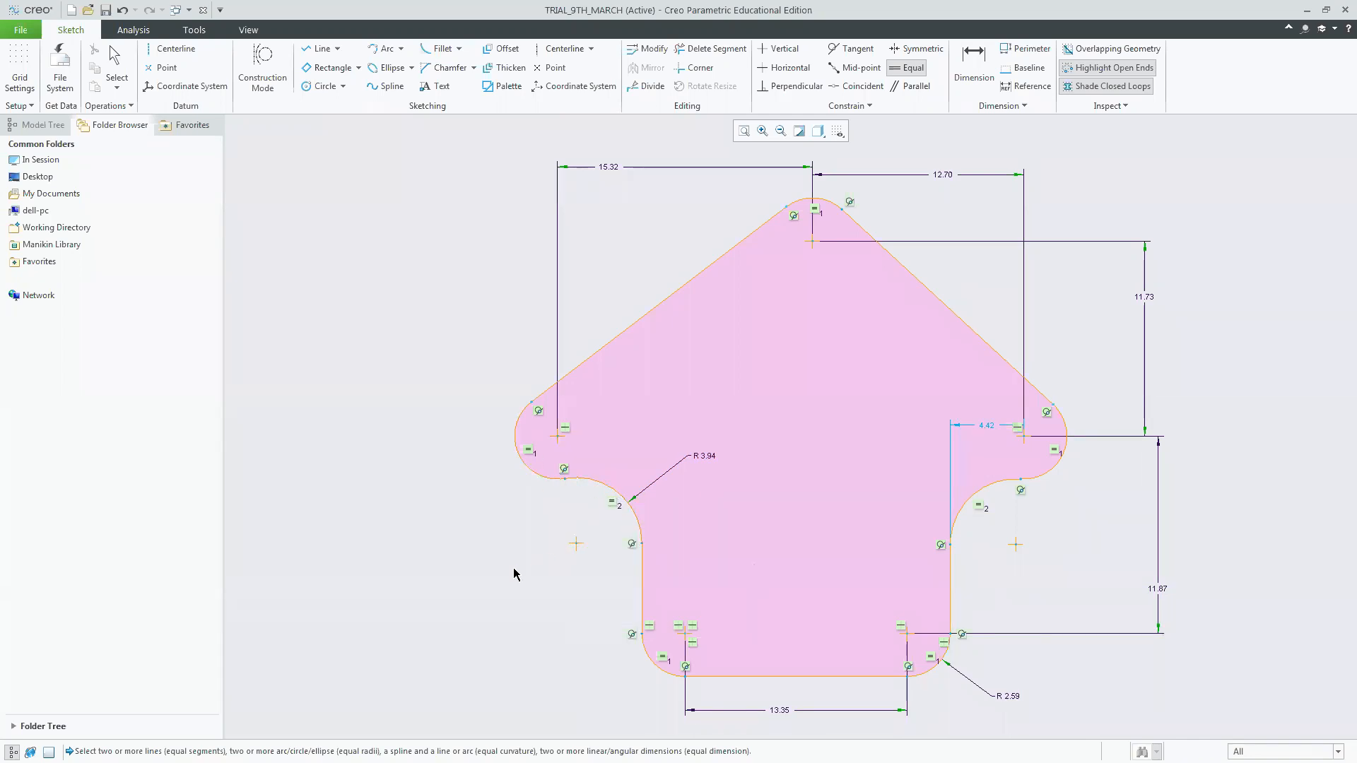
pyautogui.middleClick(572, 546)
pyautogui.moveTo(573, 545)
pyautogui.mouseDown()
pyautogui.moveTo(556, 549)
pyautogui.moveTo(568, 549)
pyautogui.mouseUp()
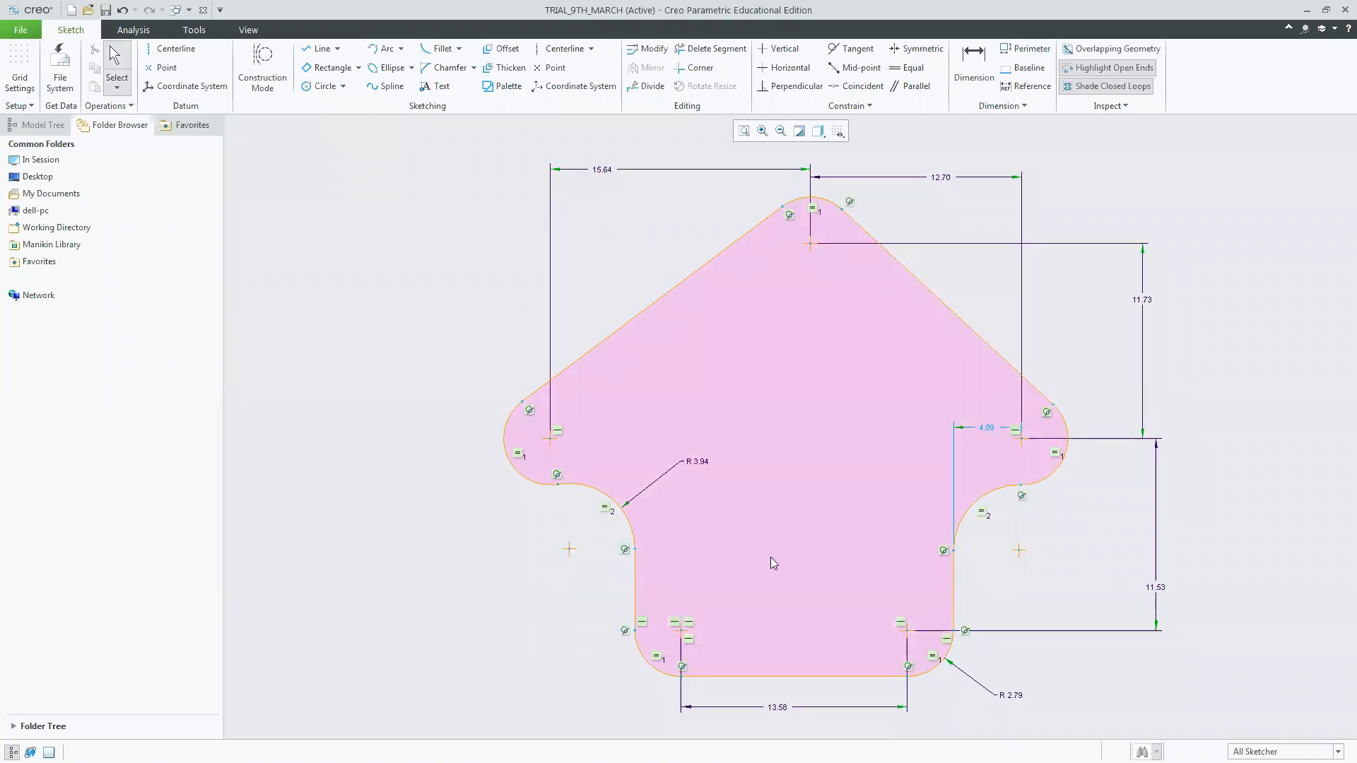
# Try aligning the centres of the two inner fillets horizontally, and undo that constraint.
pyautogui.click(784, 67)
pyautogui.click(569, 548)
pyautogui.click(1019, 550)
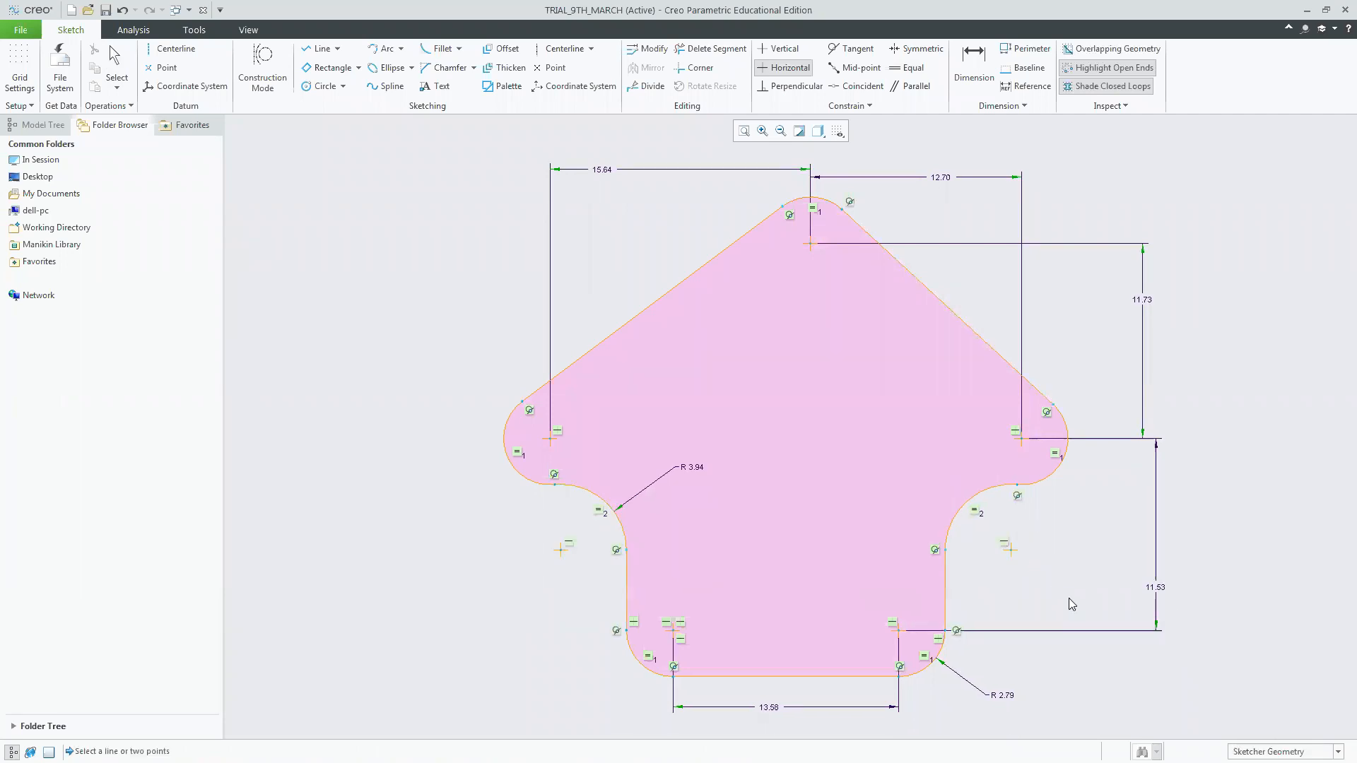
pyautogui.middleClick(1064, 597)
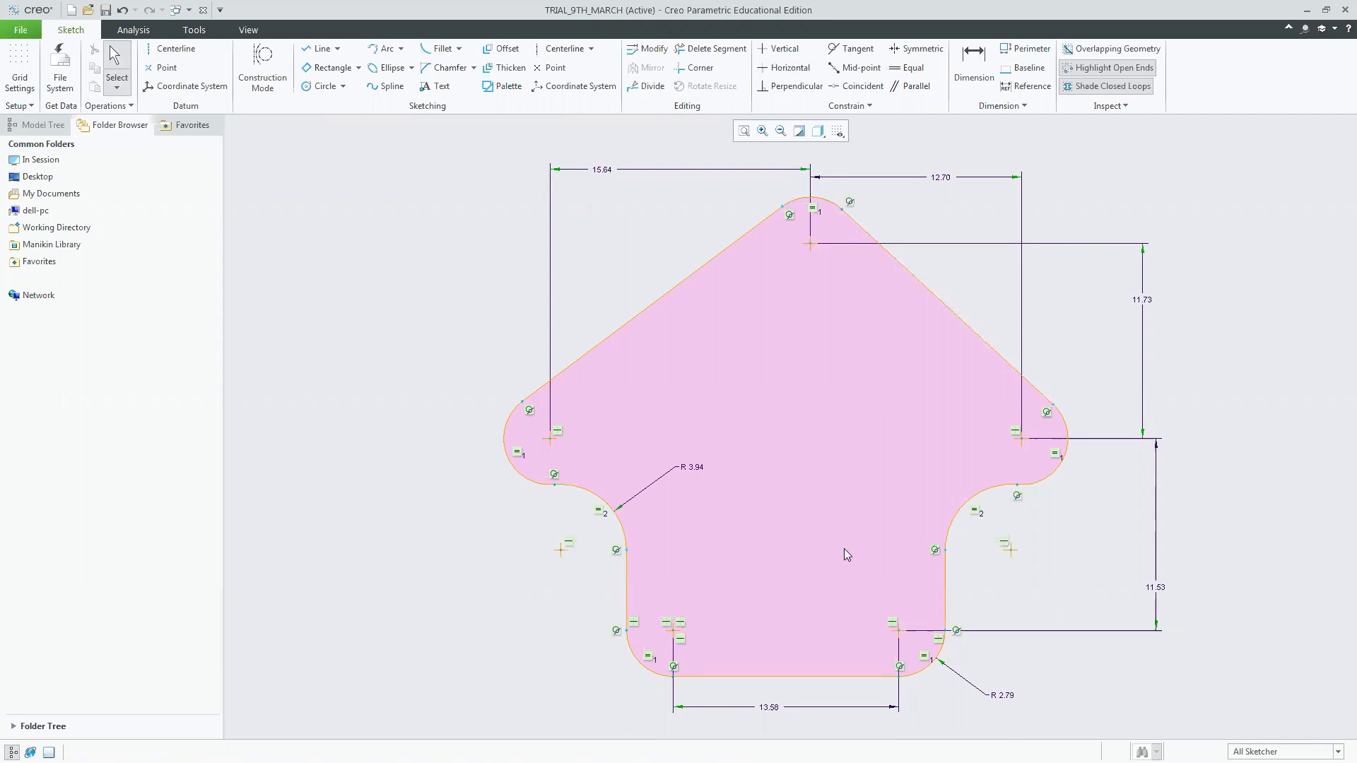
pyautogui.hotkey('ctrl', 'z')
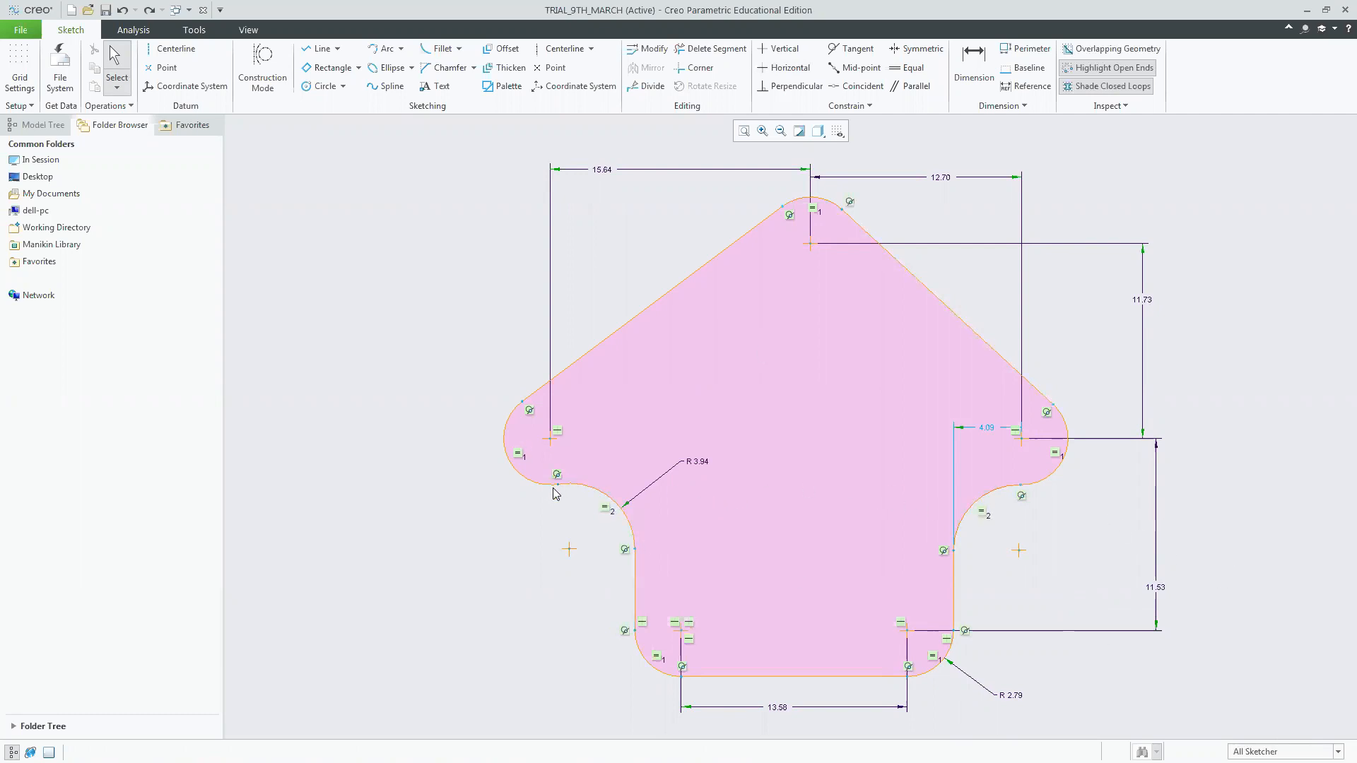
# Pull the left side arc inward until the inner fillet radius is about 1.90, and align both inner fillet centres horizontally.
pyautogui.moveTo(543, 487)
pyautogui.mouseDown()
pyautogui.moveTo(581, 506)
pyautogui.moveTo(579, 488)
pyautogui.moveTo(600, 481)
pyautogui.moveTo(601, 495)
pyautogui.mouseUp()
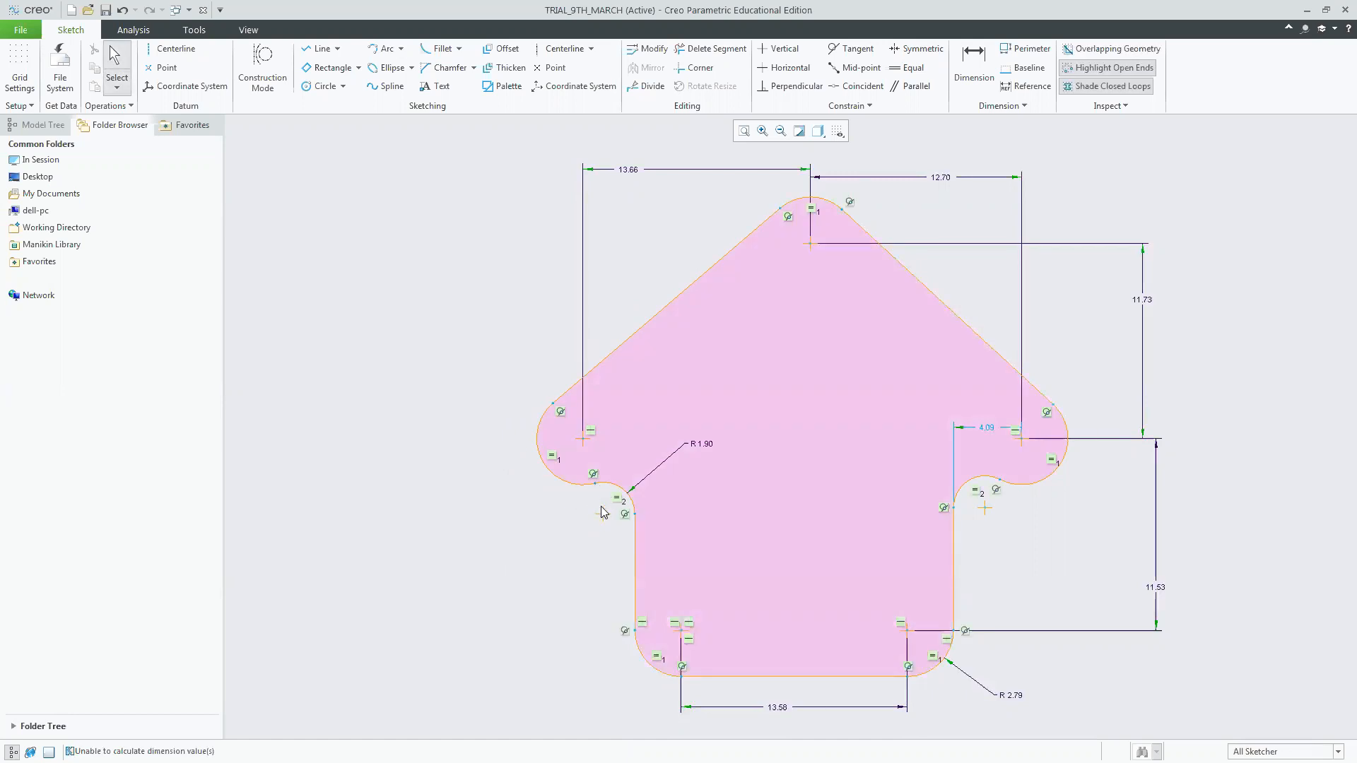
pyautogui.click(781, 69)
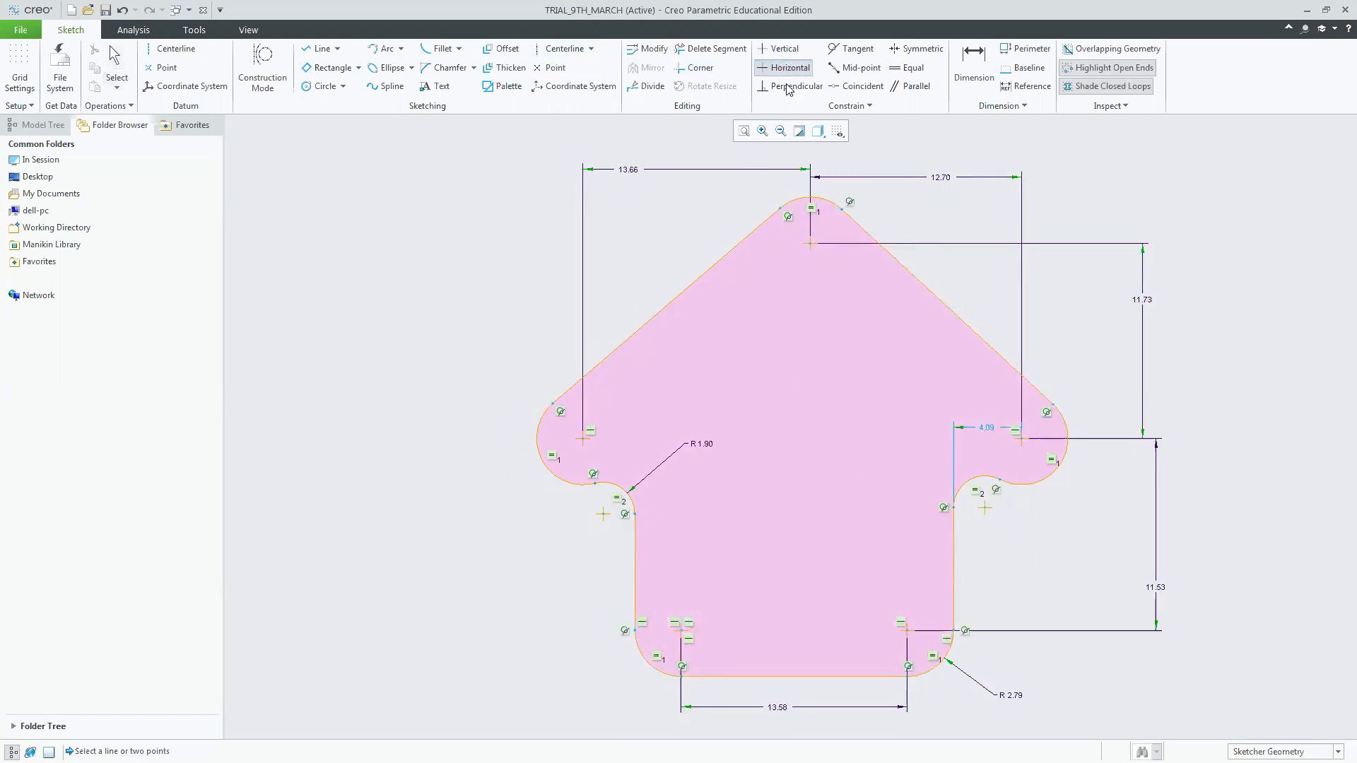
pyautogui.click(603, 515)
pyautogui.click(985, 508)
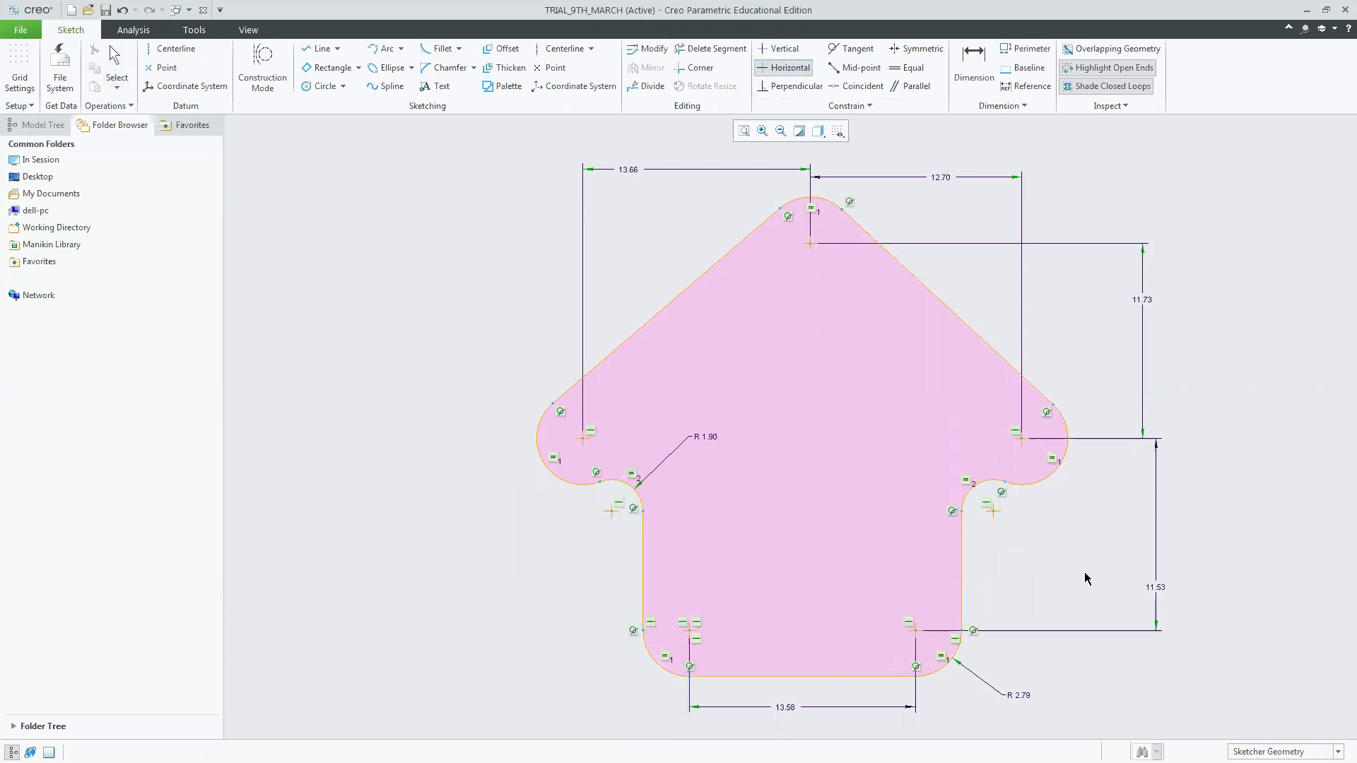
pyautogui.press('Escape')
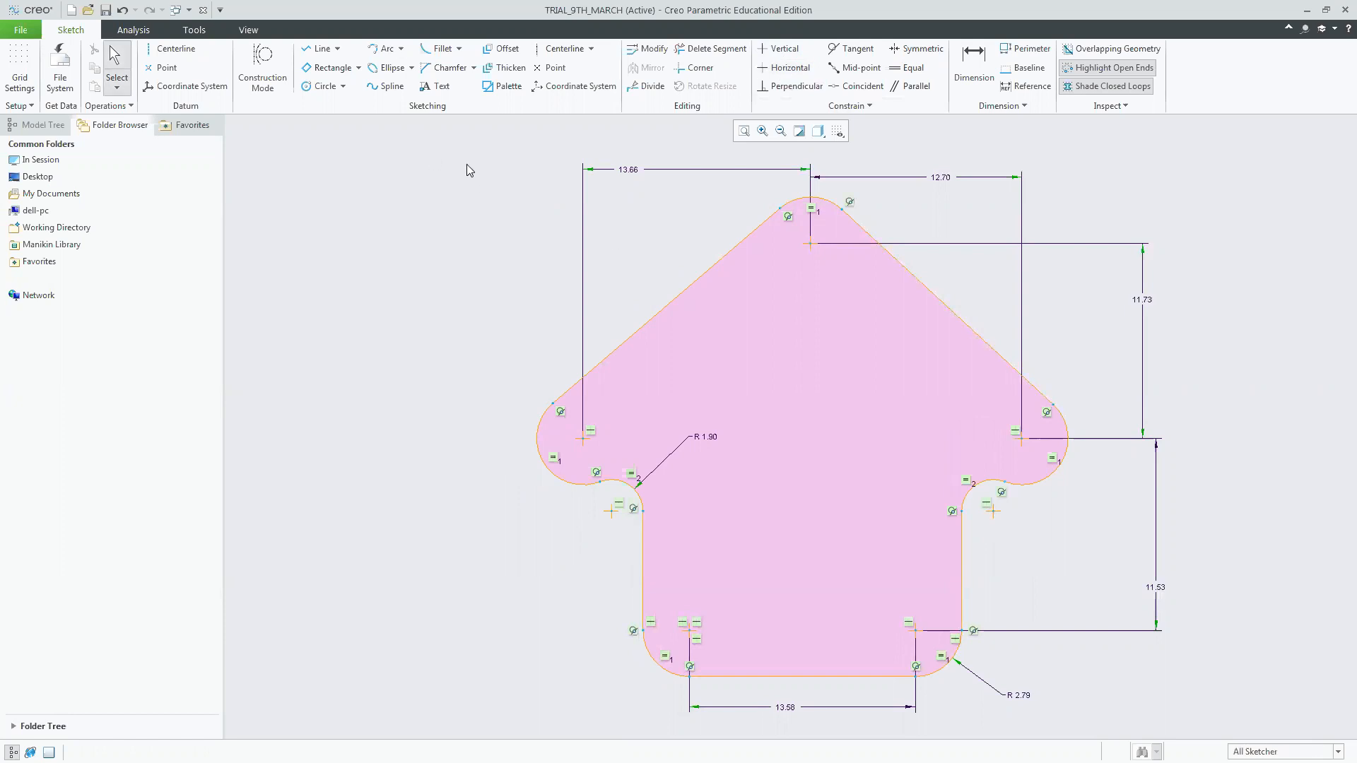
pyautogui.click(563, 49)
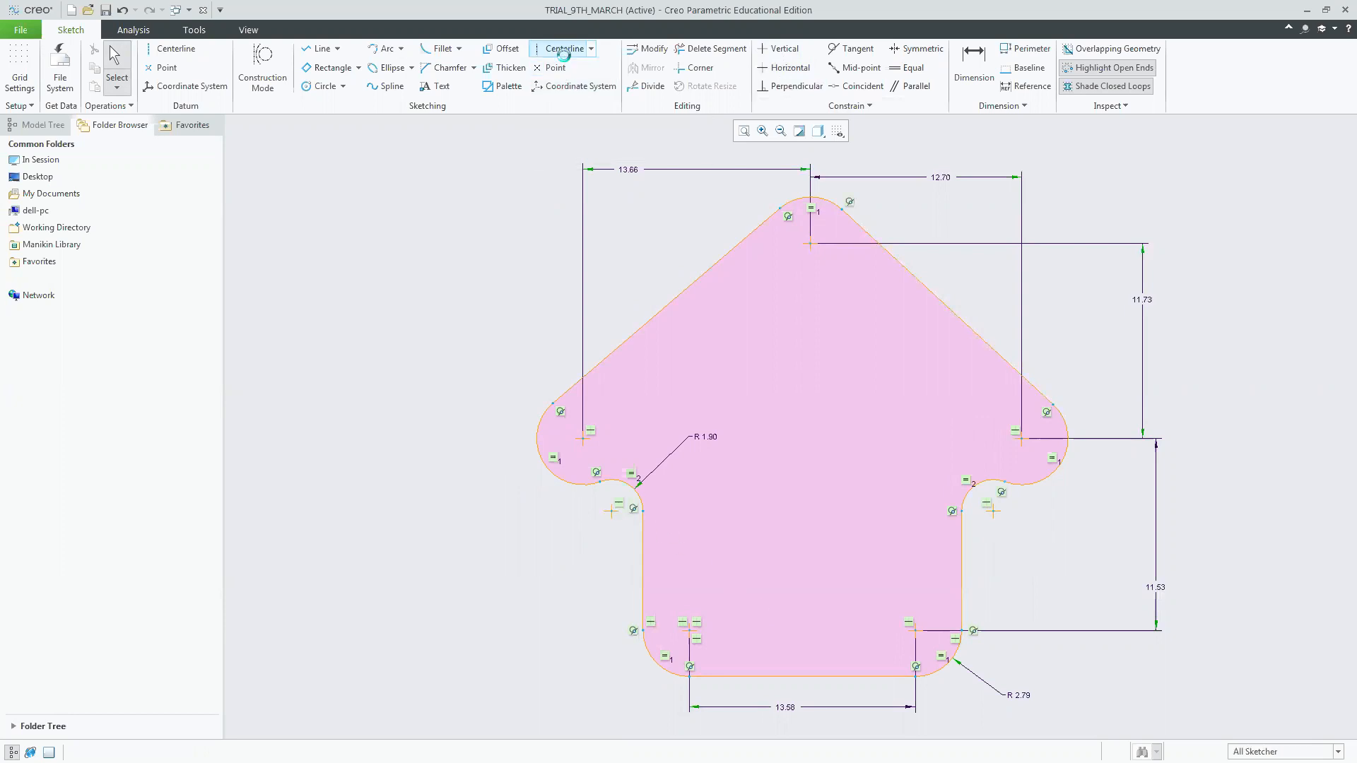
pyautogui.click(642, 511)
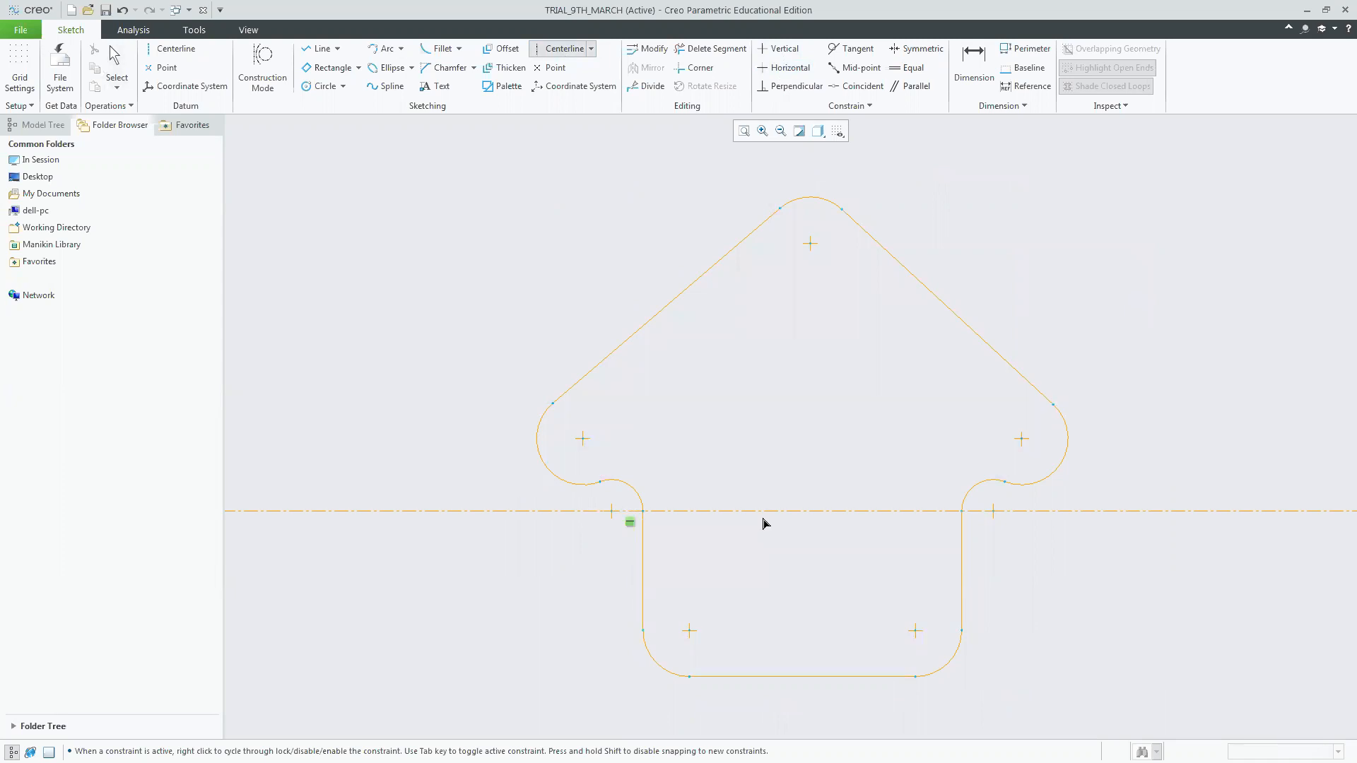
pyautogui.middleClick(577, 573)
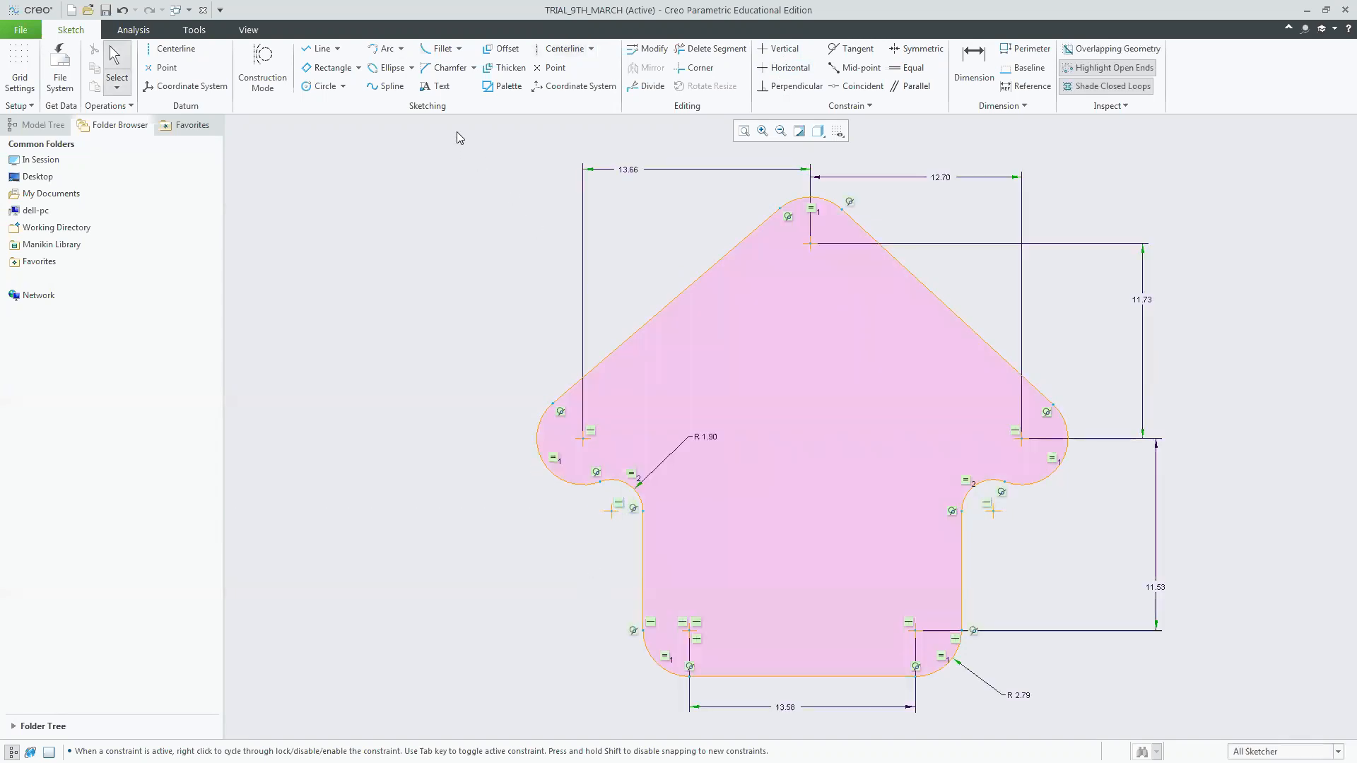
# Modify all the sketch dimensions together with Lock Scale on, setting the left horizontal centre distance to 45.
pyautogui.moveTo(456, 132); pyautogui.dragTo(1241, 739)
pyautogui.click(648, 48)
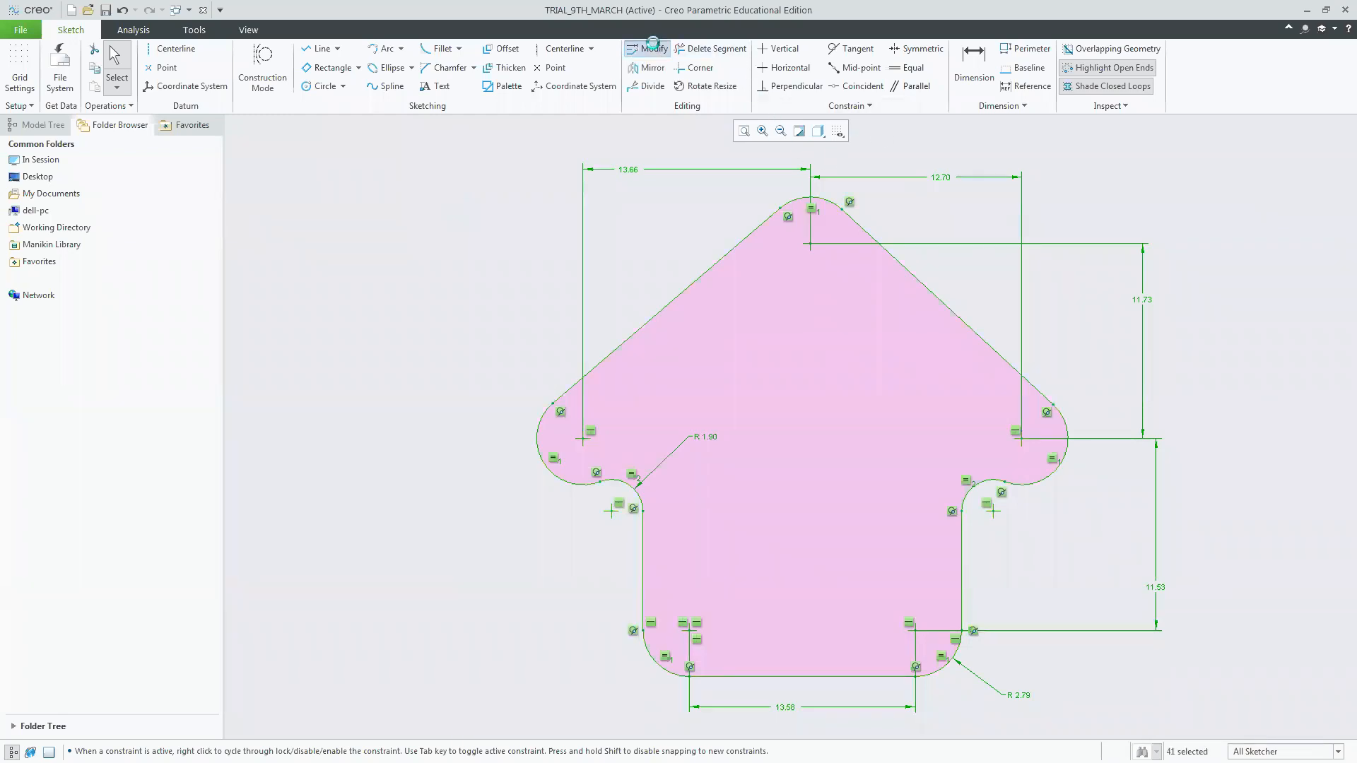
pyautogui.click(1170, 338)
pyautogui.click(1228, 244)
pyautogui.hotkey('ctrl', 'a')
pyautogui.write('45')
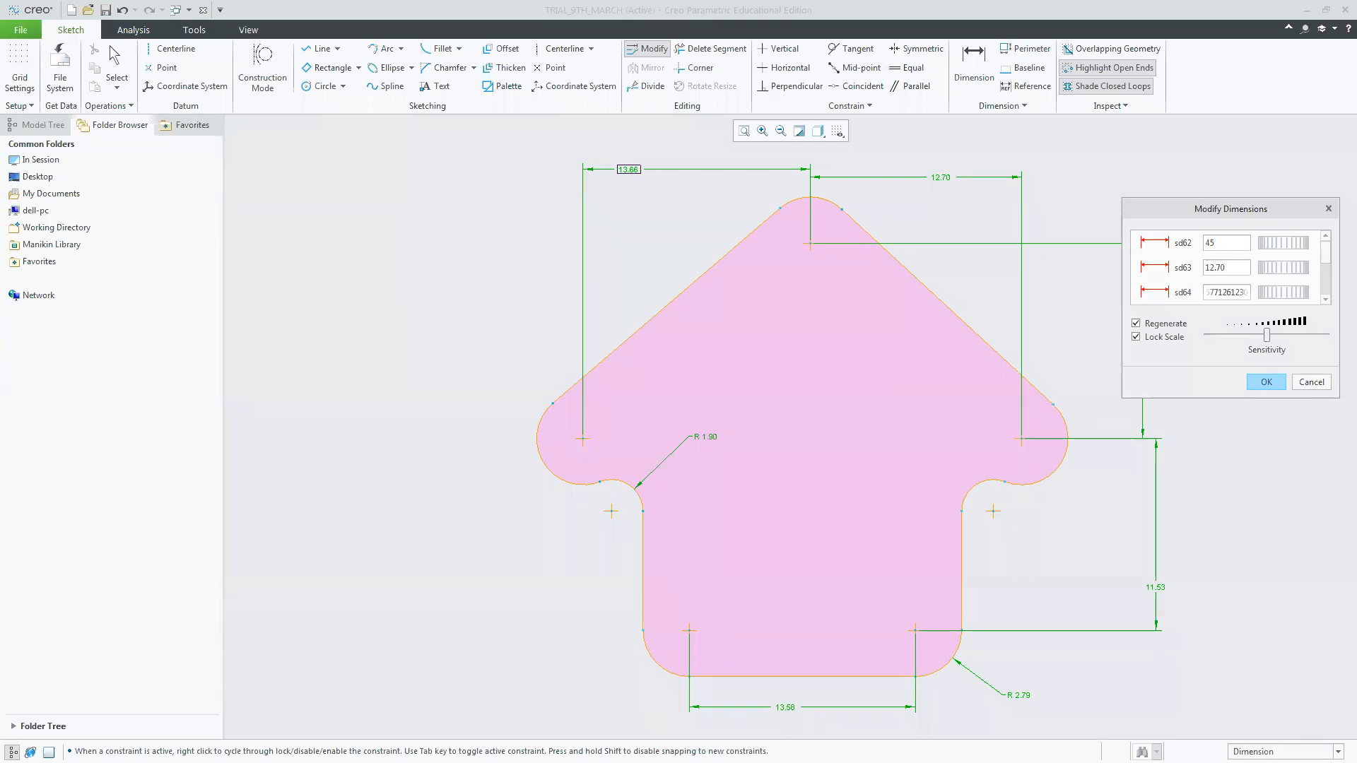
pyautogui.click(1266, 382)
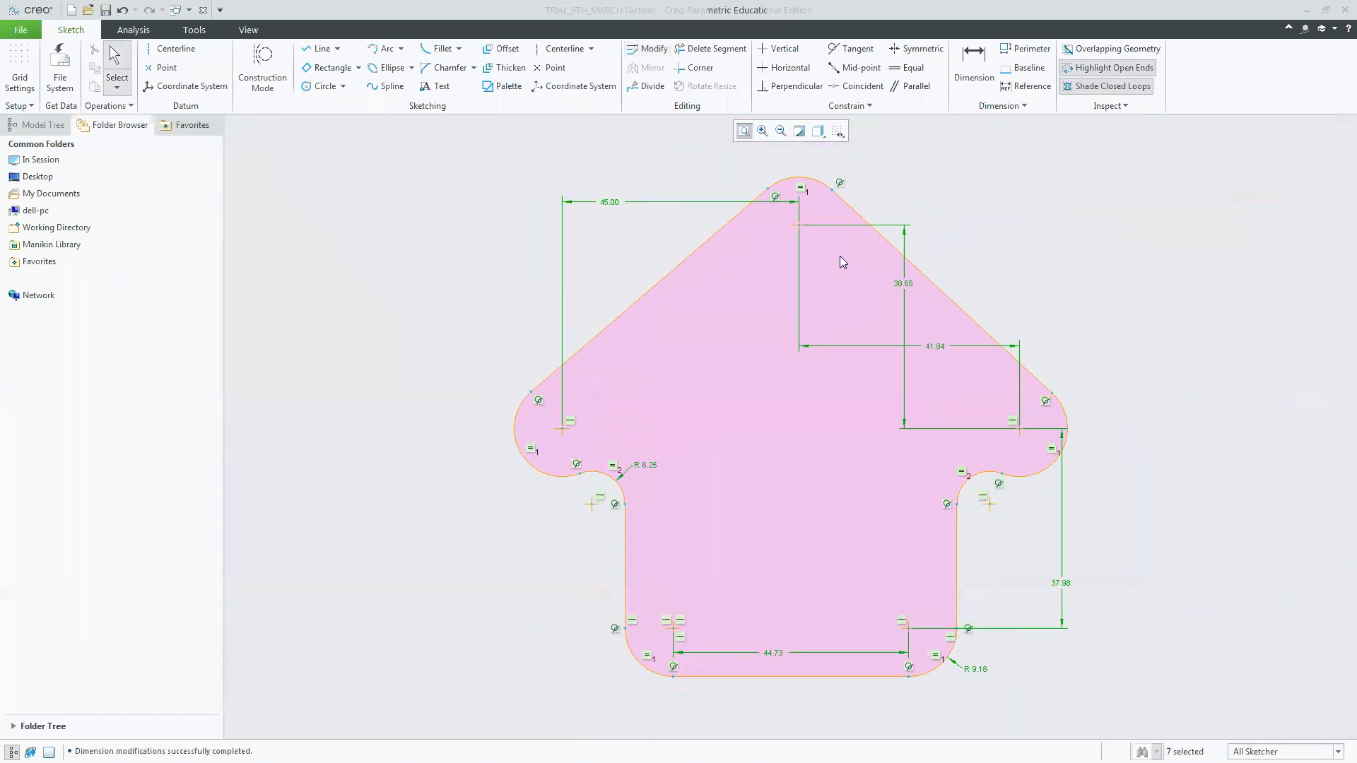
# Line up the right horizontal centre dimension with the left one and set it to 45.
pyautogui.moveTo(959, 220); pyautogui.dragTo(959, 205)
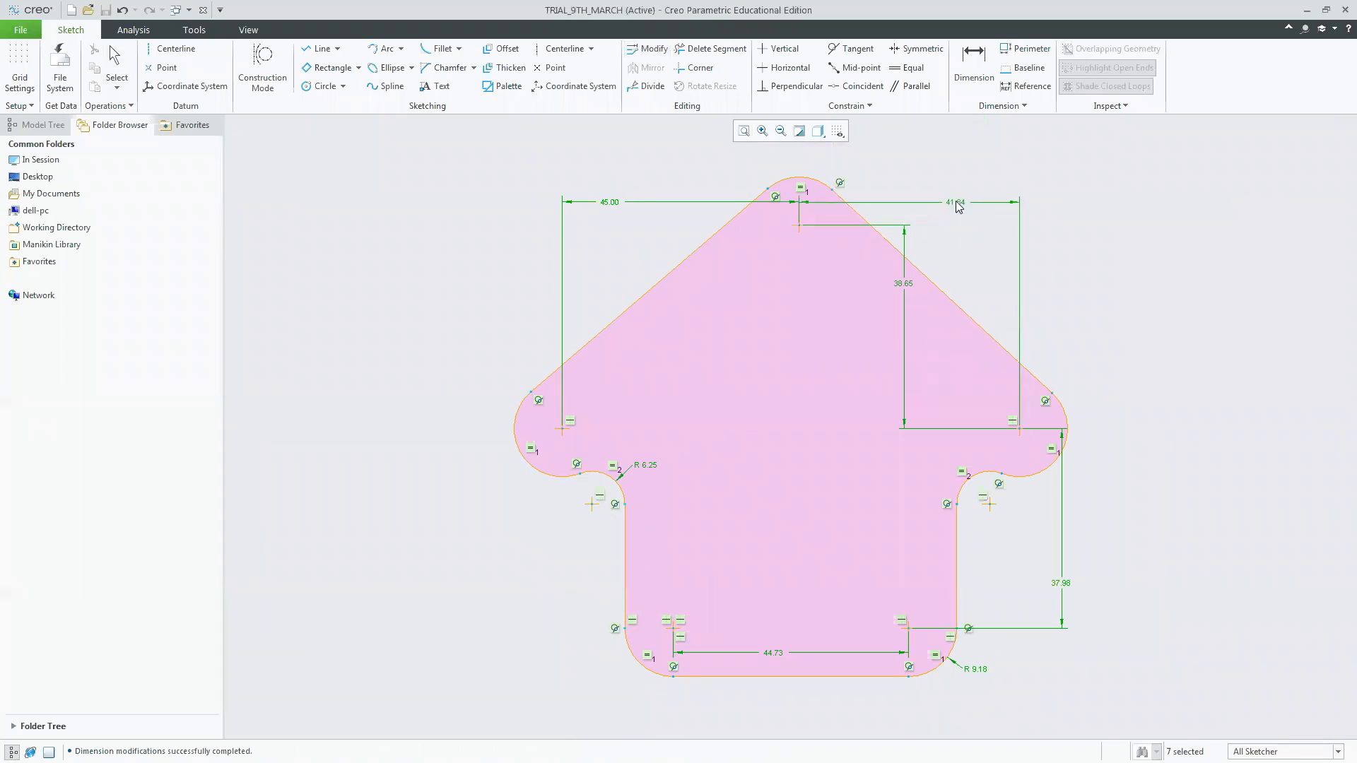
pyautogui.doubleClick(959, 205)
pyautogui.write('45')
pyautogui.press('Return')
# Move the upper vertical centre dimension outside the outline's right side, and set both vertical centre distances to 30.
pyautogui.moveTo(897, 284); pyautogui.dragTo(1096, 297)
pyautogui.doubleClick(1096, 296)
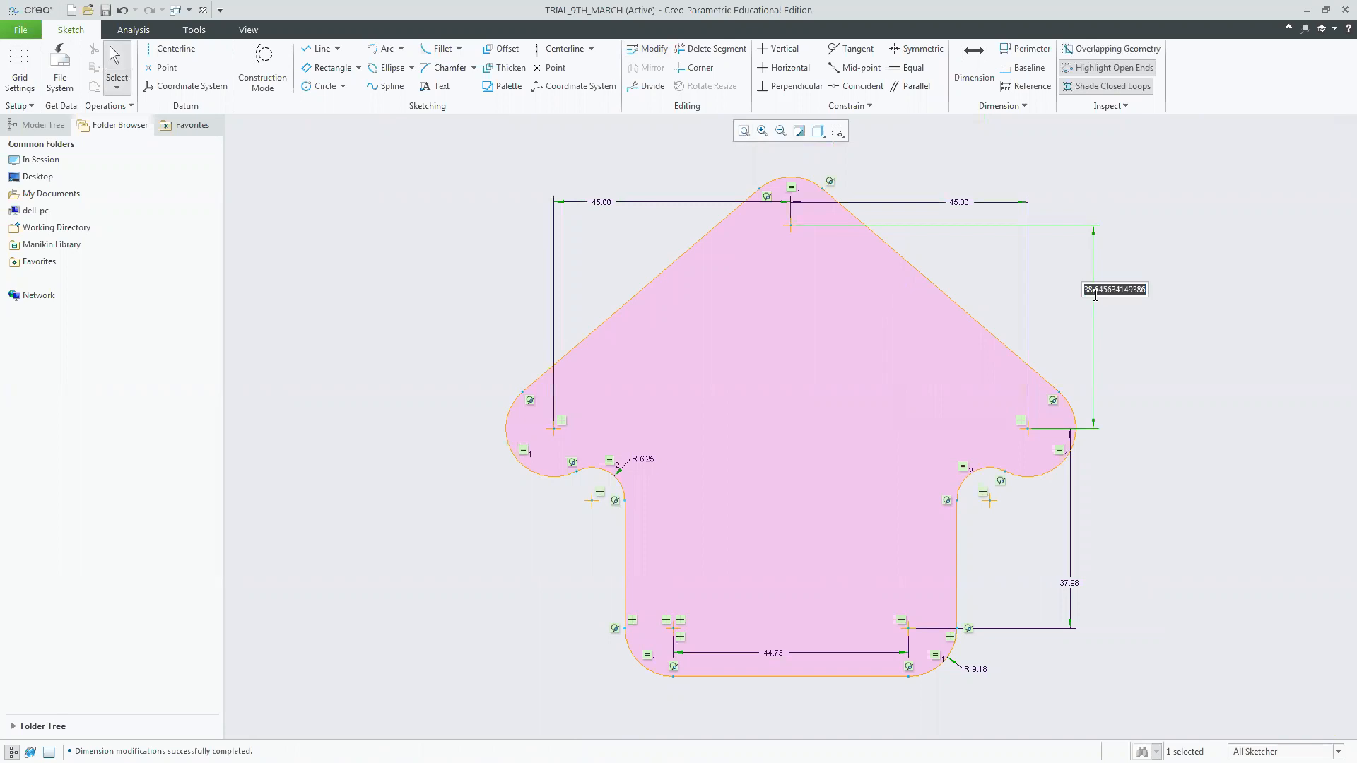
pyautogui.write('30')
pyautogui.press('Return')
pyautogui.doubleClick(1074, 588)
pyautogui.write('30')
pyautogui.press('Return')
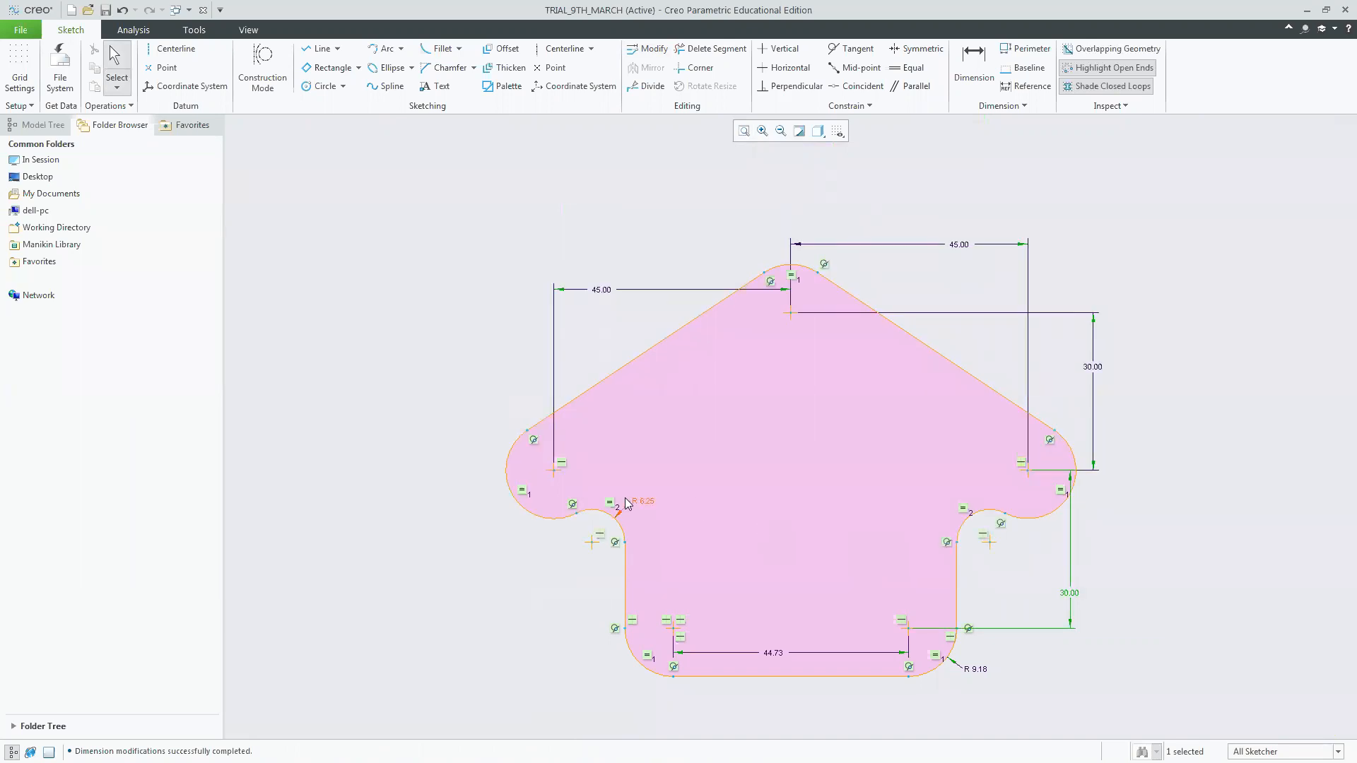
# Check the inner fillet radius on the Sketcher_ex_5 PDF drawing and set that radius to 4.6 in the sketch.
pyautogui.hotkey('alt', 'Tab')
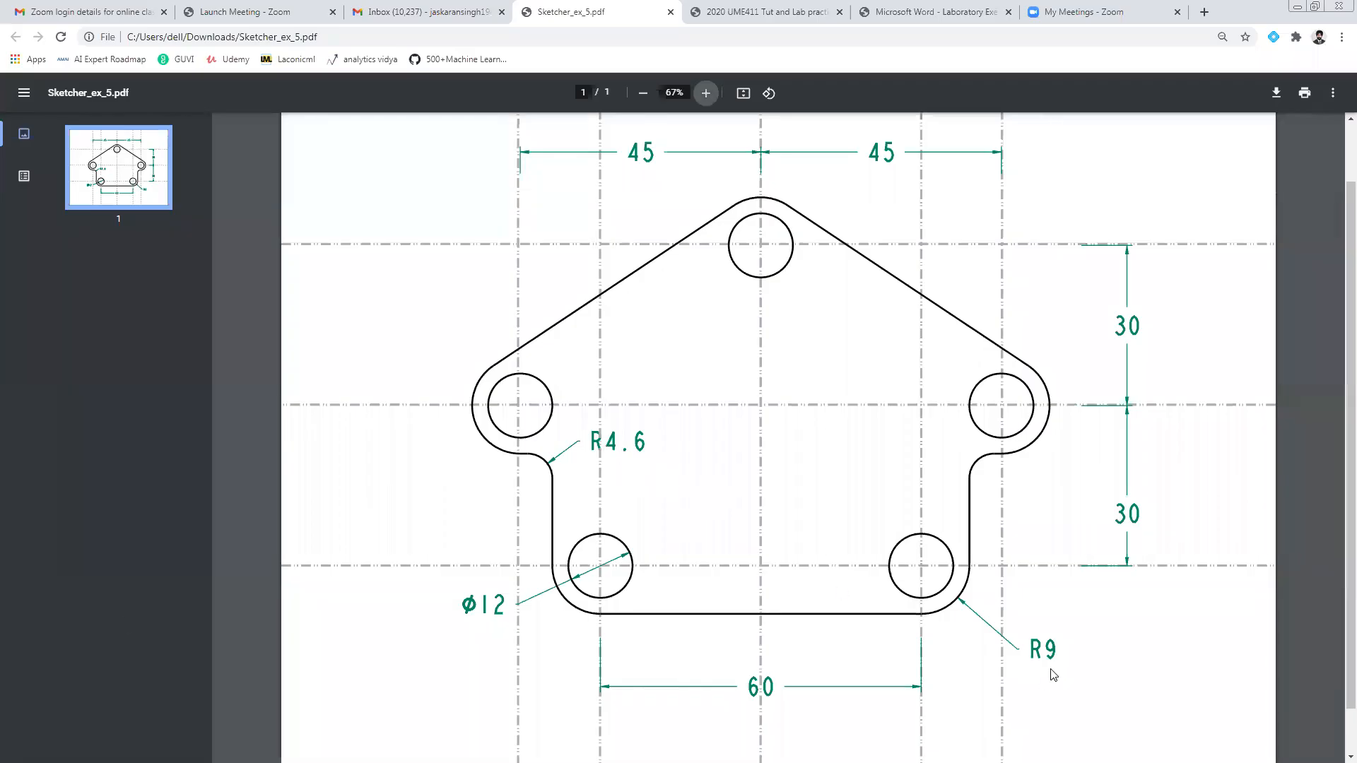
pyautogui.hotkey('alt', 'Tab')
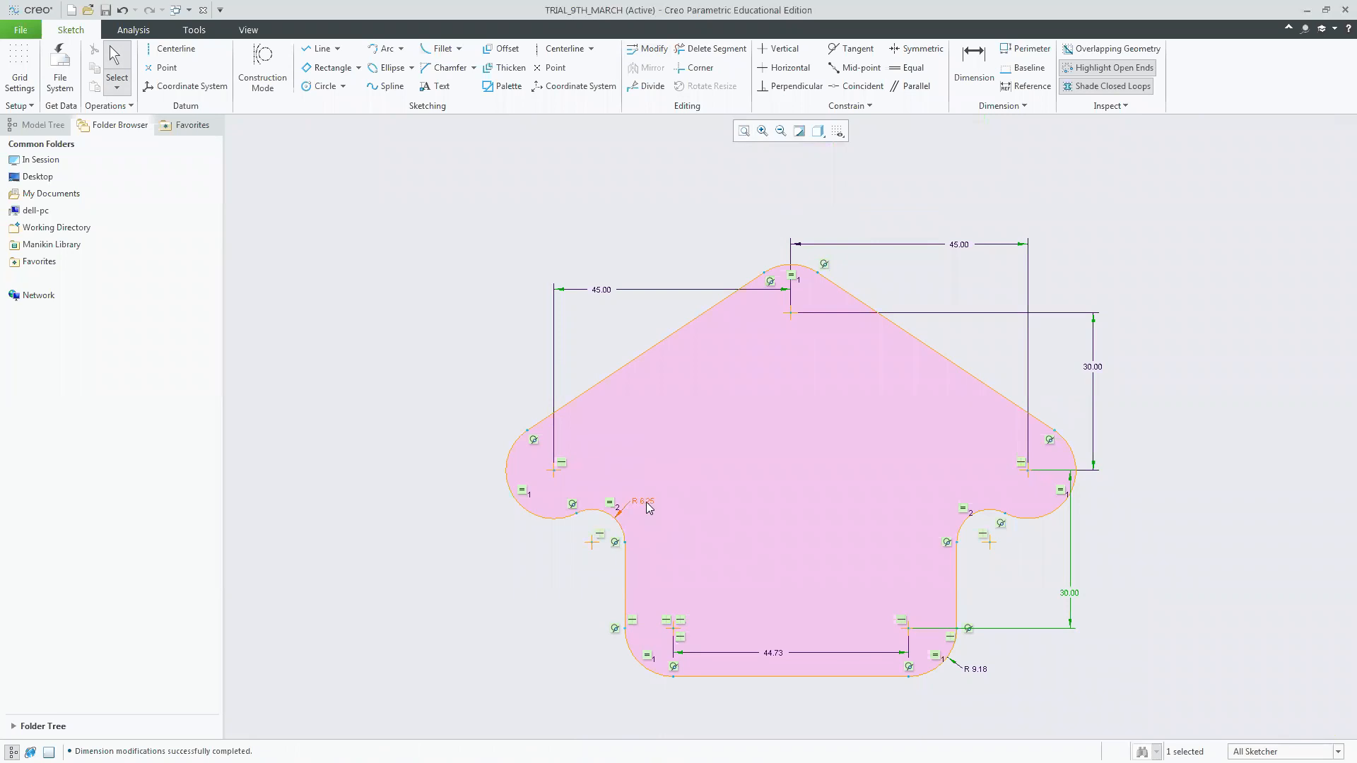
pyautogui.click(649, 507)
pyautogui.doubleClick(648, 506)
pyautogui.write('4.6')
pyautogui.press('Return')
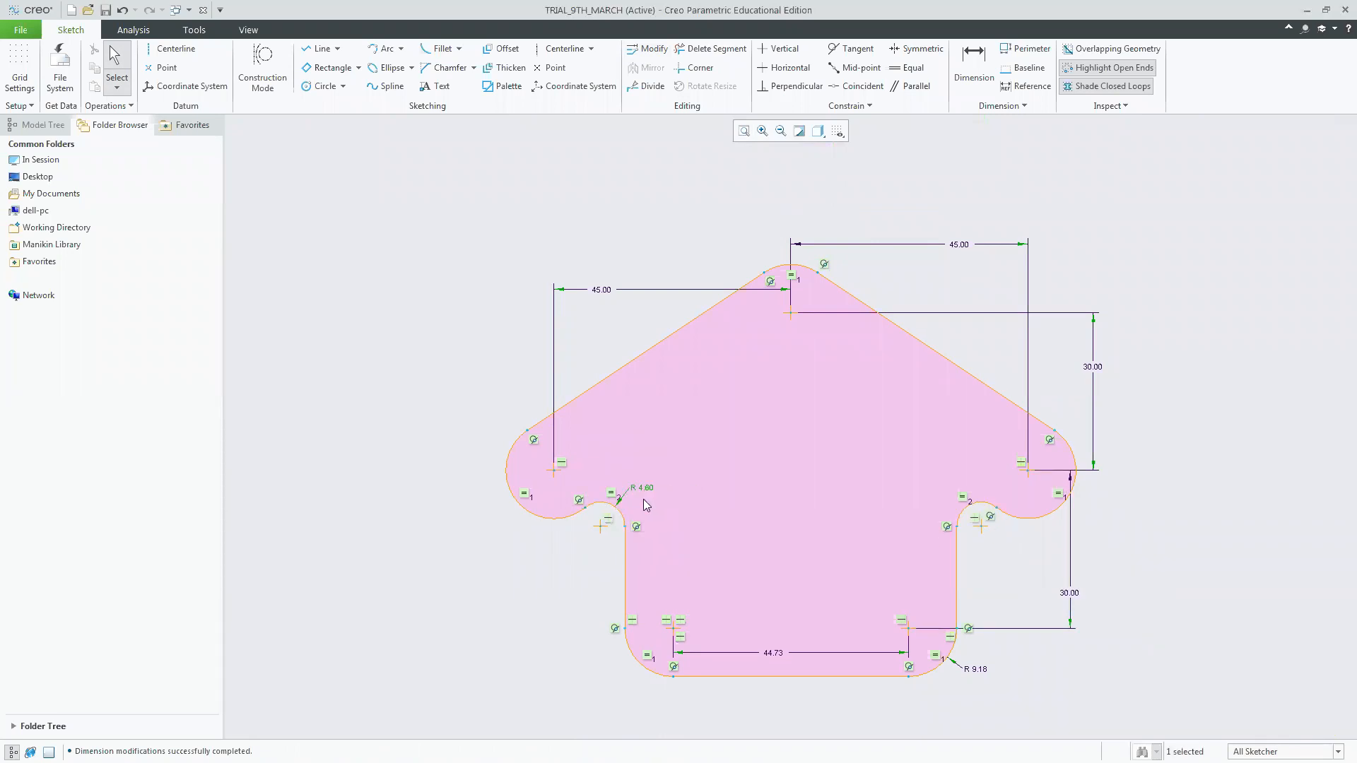
# Set the outer corner arc radius to 9 and the horizontal distance between the two bottom corner centres to 60.
pyautogui.doubleClick(976, 669)
pyautogui.write('950914349')
pyautogui.press('Return')
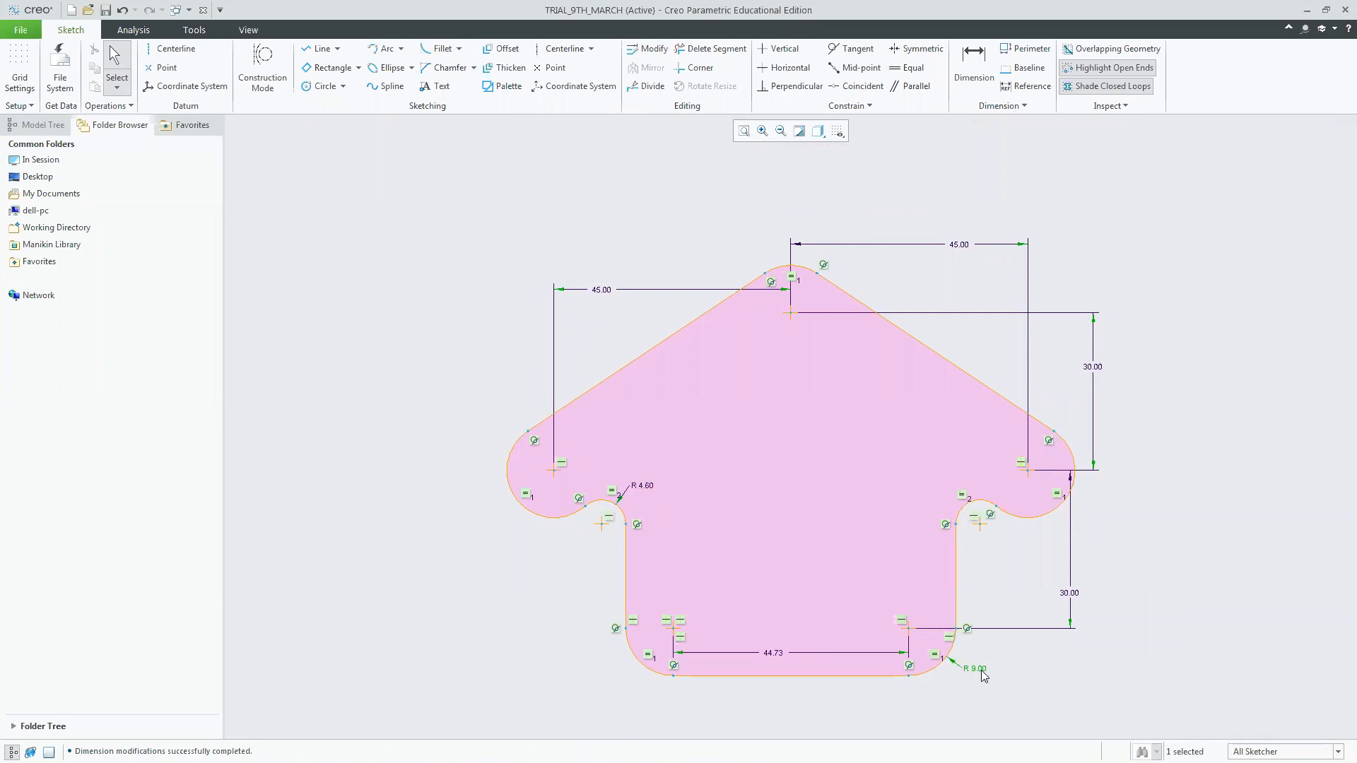
pyautogui.doubleClick(773, 653)
pyautogui.write('60')
pyautogui.press('Return')
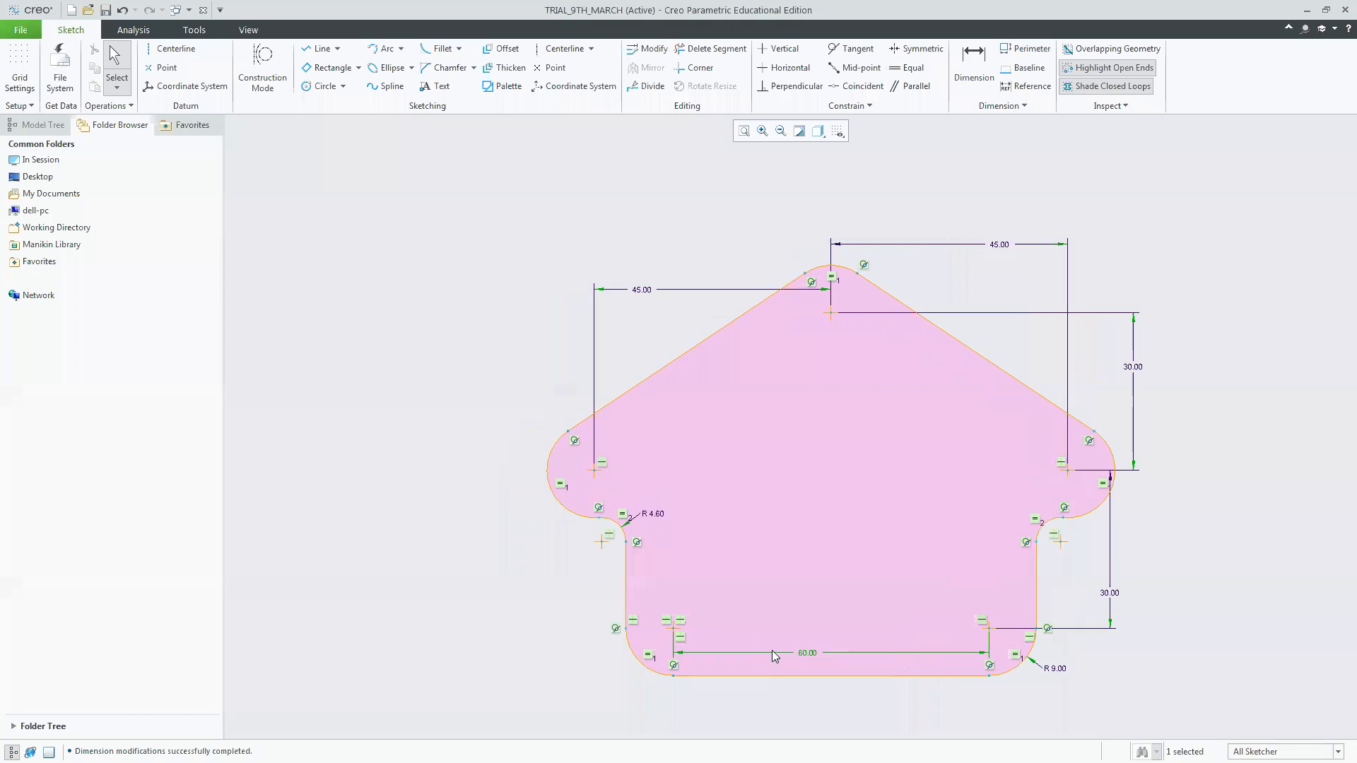
# Draw five equal small circles centred on the apex, both side and both bottom corner arc centres.
pyautogui.click(743, 131)
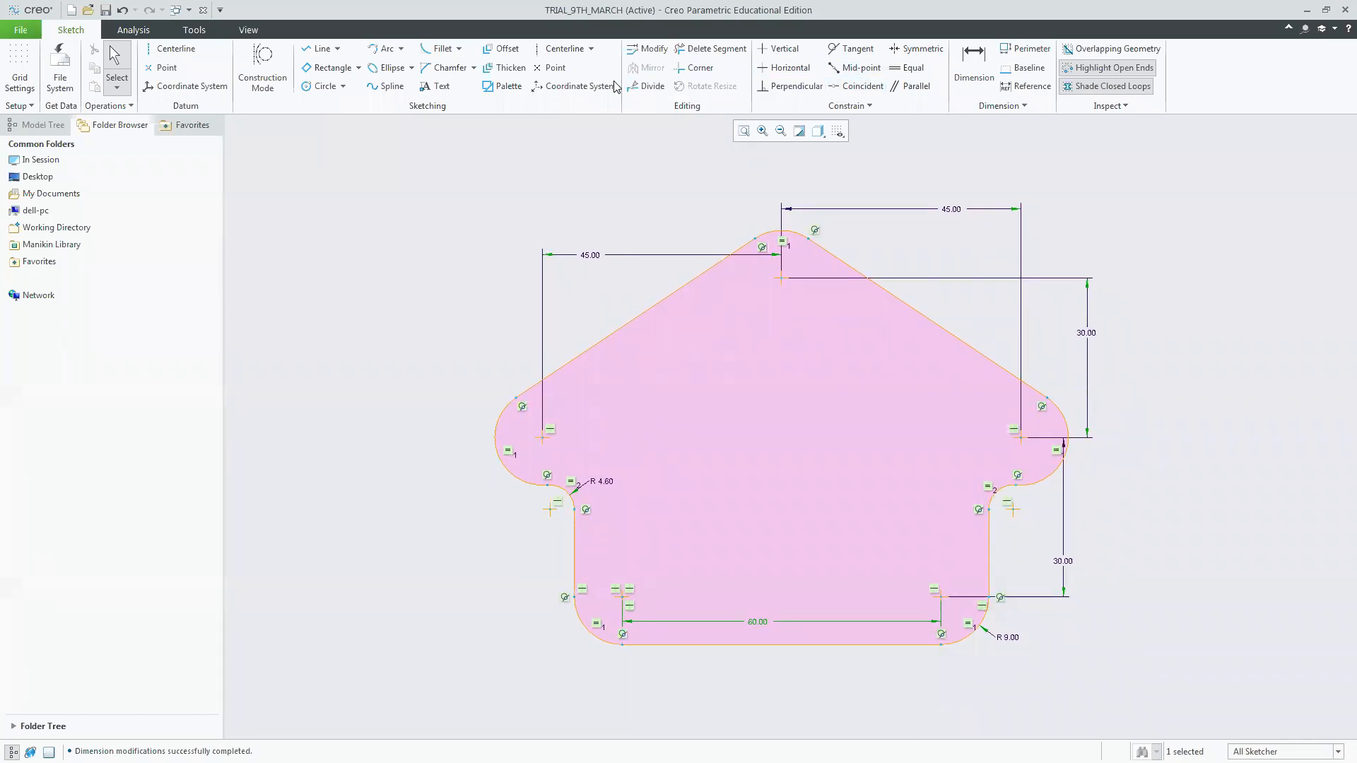
pyautogui.click(324, 86)
pyautogui.click(780, 278)
pyautogui.click(794, 284)
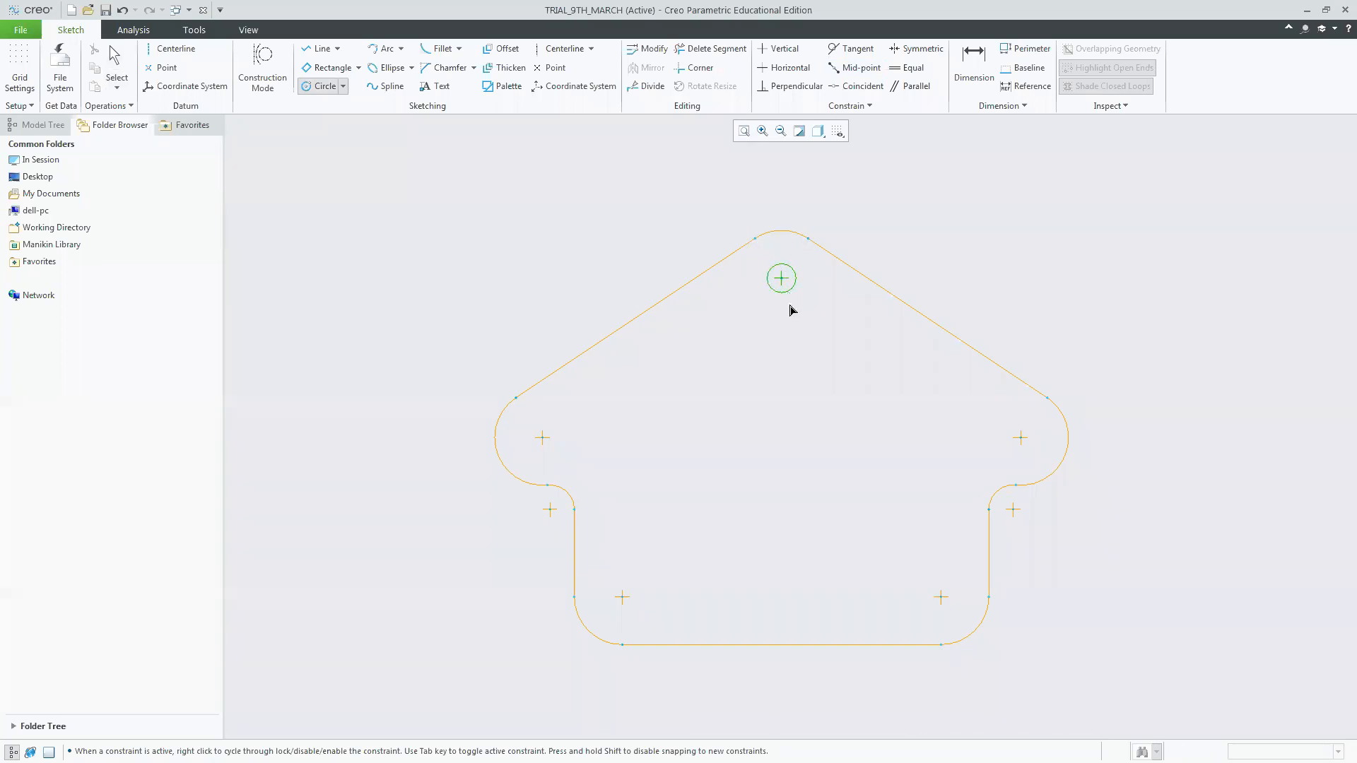
pyautogui.click(543, 437)
pyautogui.click(554, 446)
pyautogui.click(622, 597)
pyautogui.click(636, 606)
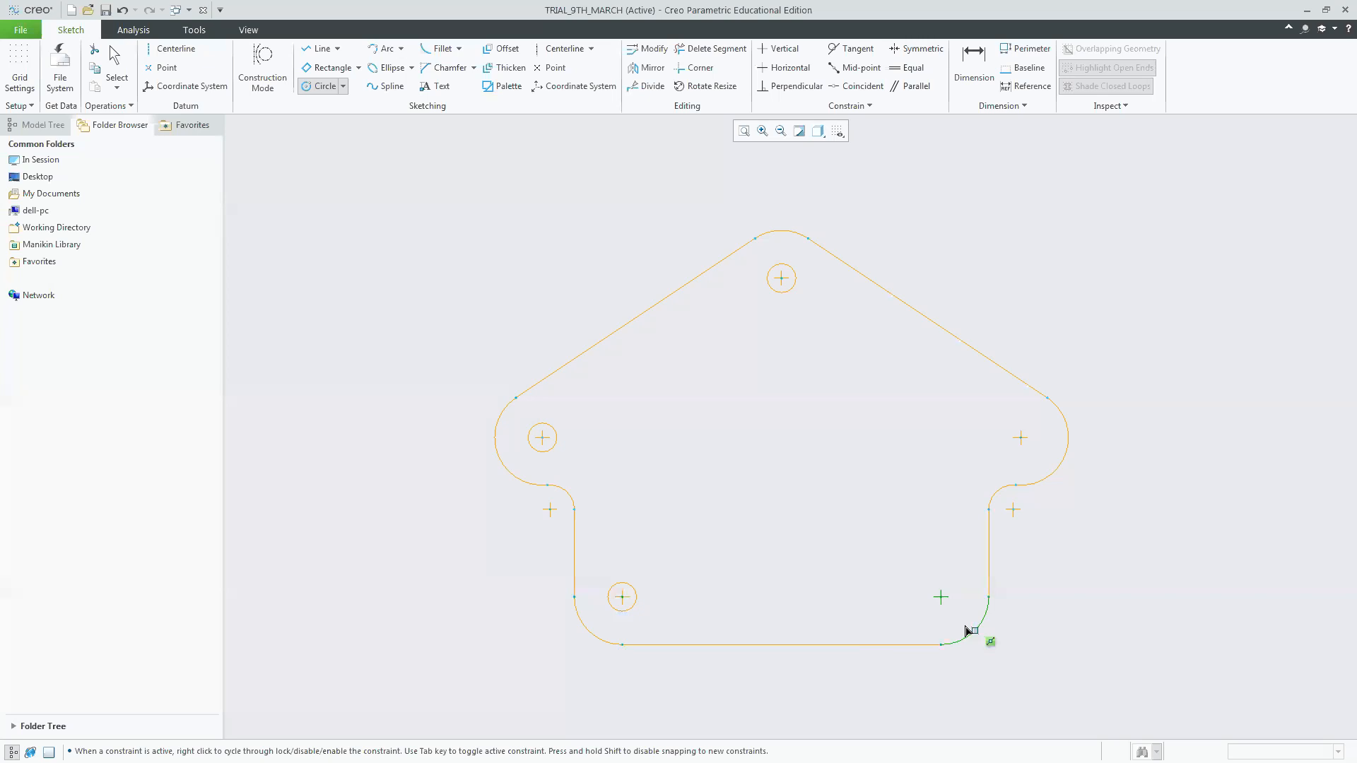
pyautogui.click(941, 597)
pyautogui.click(948, 610)
pyautogui.click(1019, 437)
pyautogui.click(1032, 450)
pyautogui.middleClick(1228, 472)
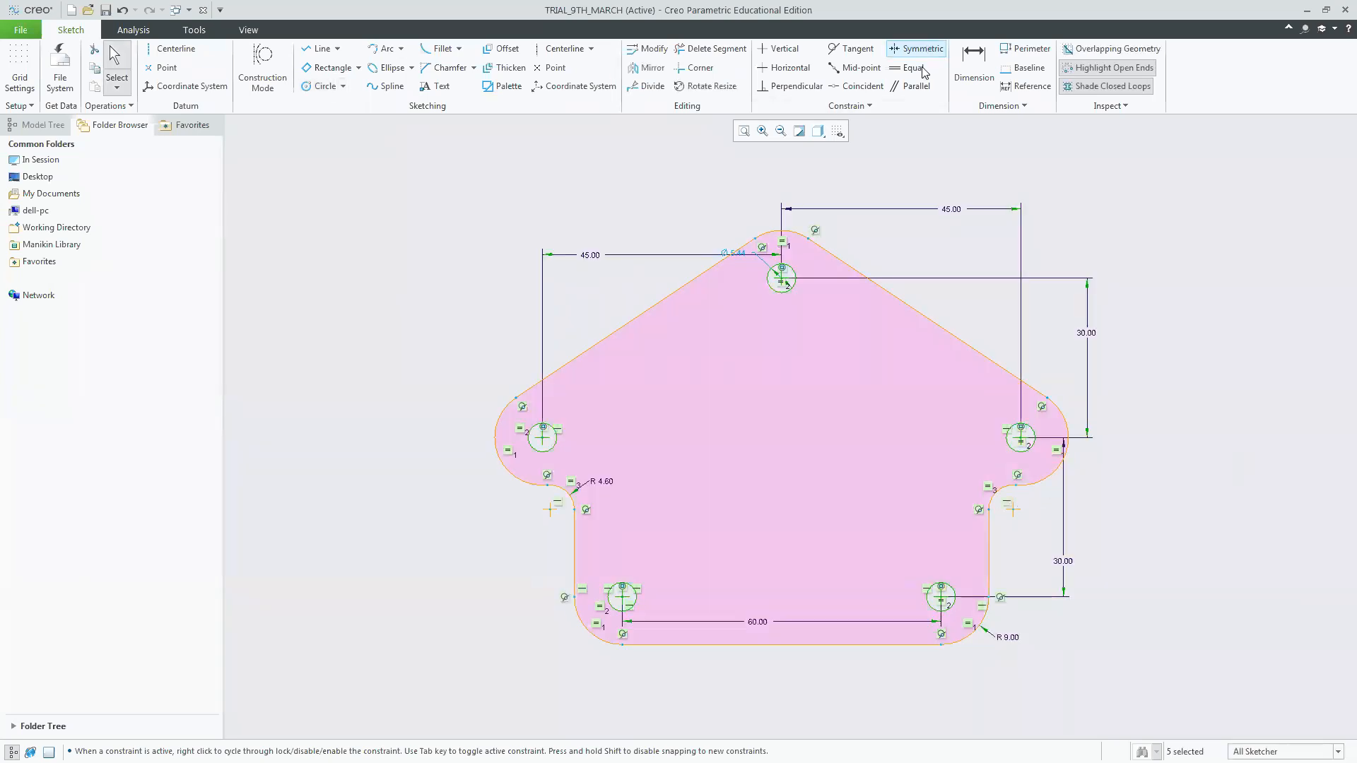
pyautogui.click(614, 608)
pyautogui.middleClick(507, 638)
pyautogui.press('Escape')
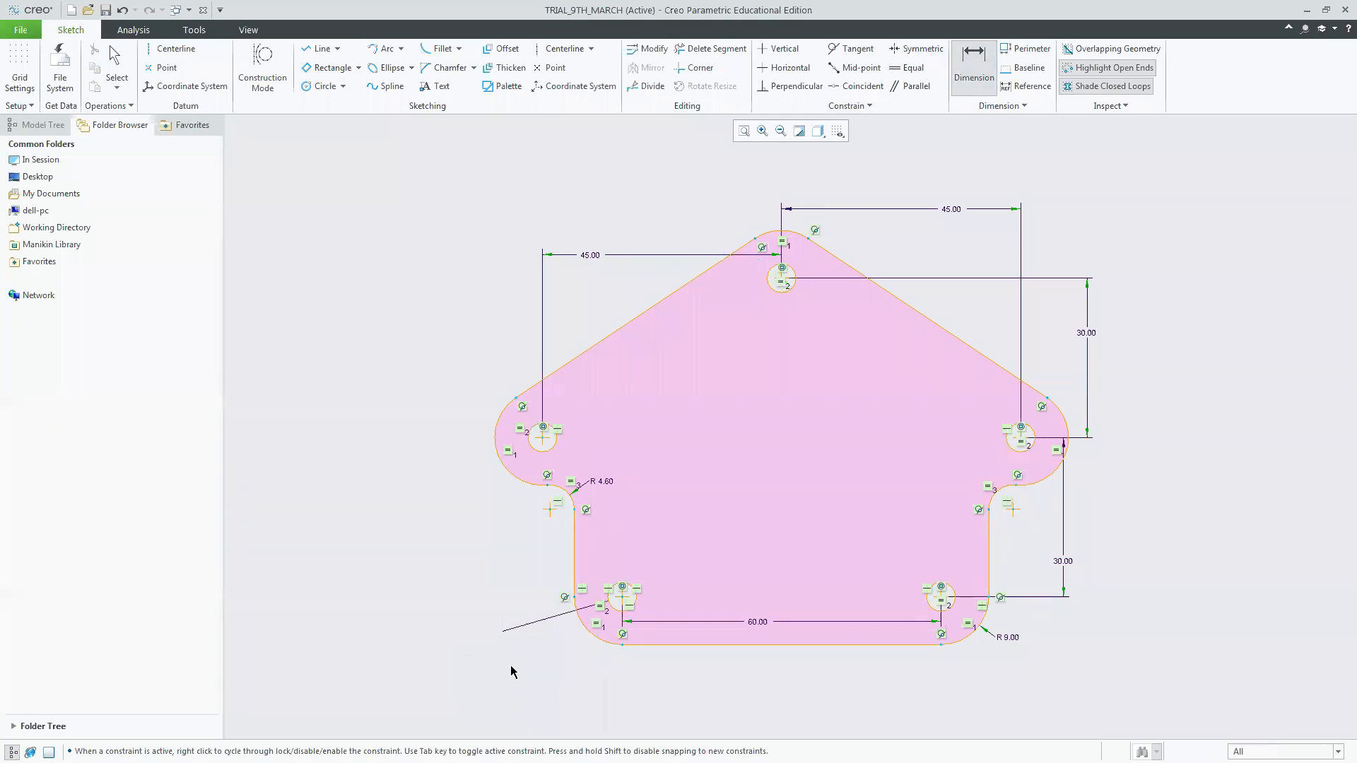
# Add a diameter dimension to the lower-left hole, check the PDF drawing for its size, and set it to 12.
pyautogui.click(963, 74)
pyautogui.doubleClick(613, 609)
pyautogui.middleClick(506, 638)
pyautogui.press('Return')
pyautogui.hotkey('alt', 'Tab')
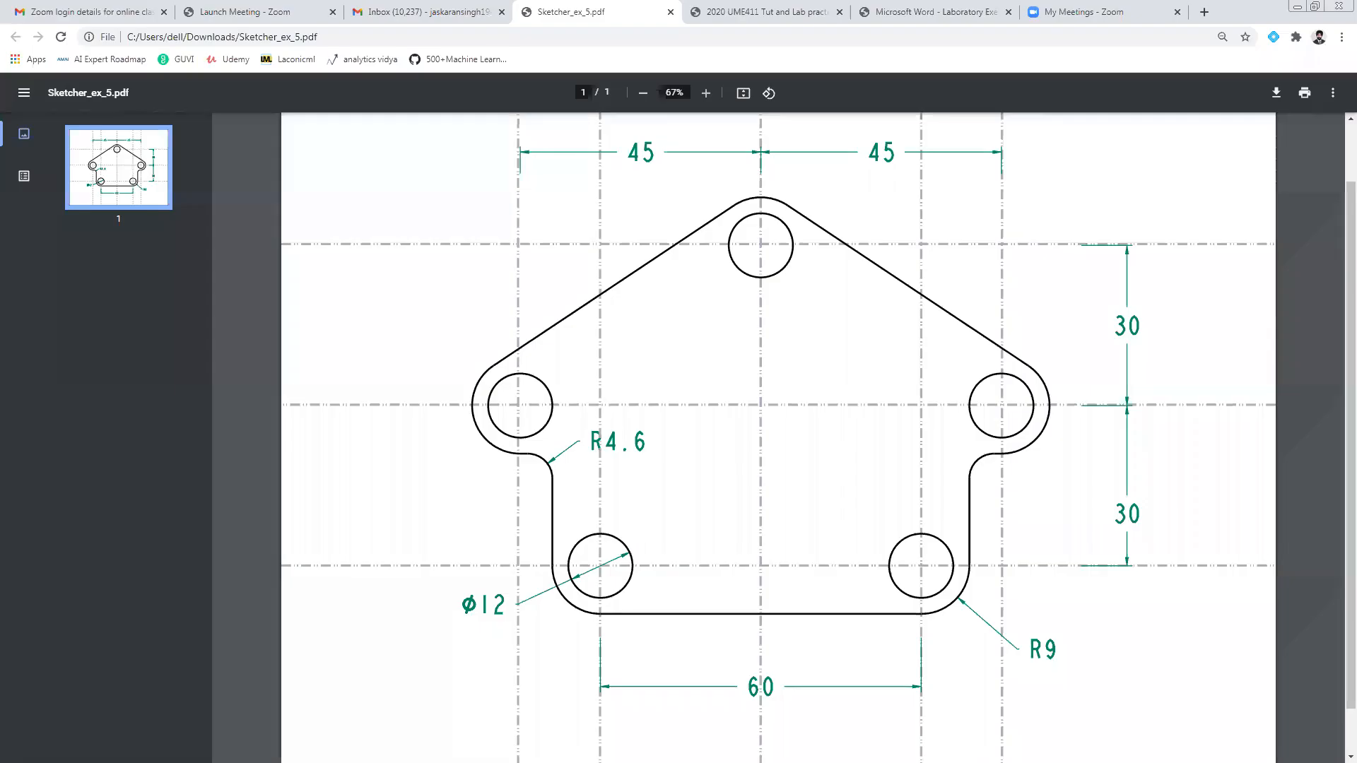
pyautogui.hotkey('alt', 'Tab')
pyautogui.doubleClick(486, 637)
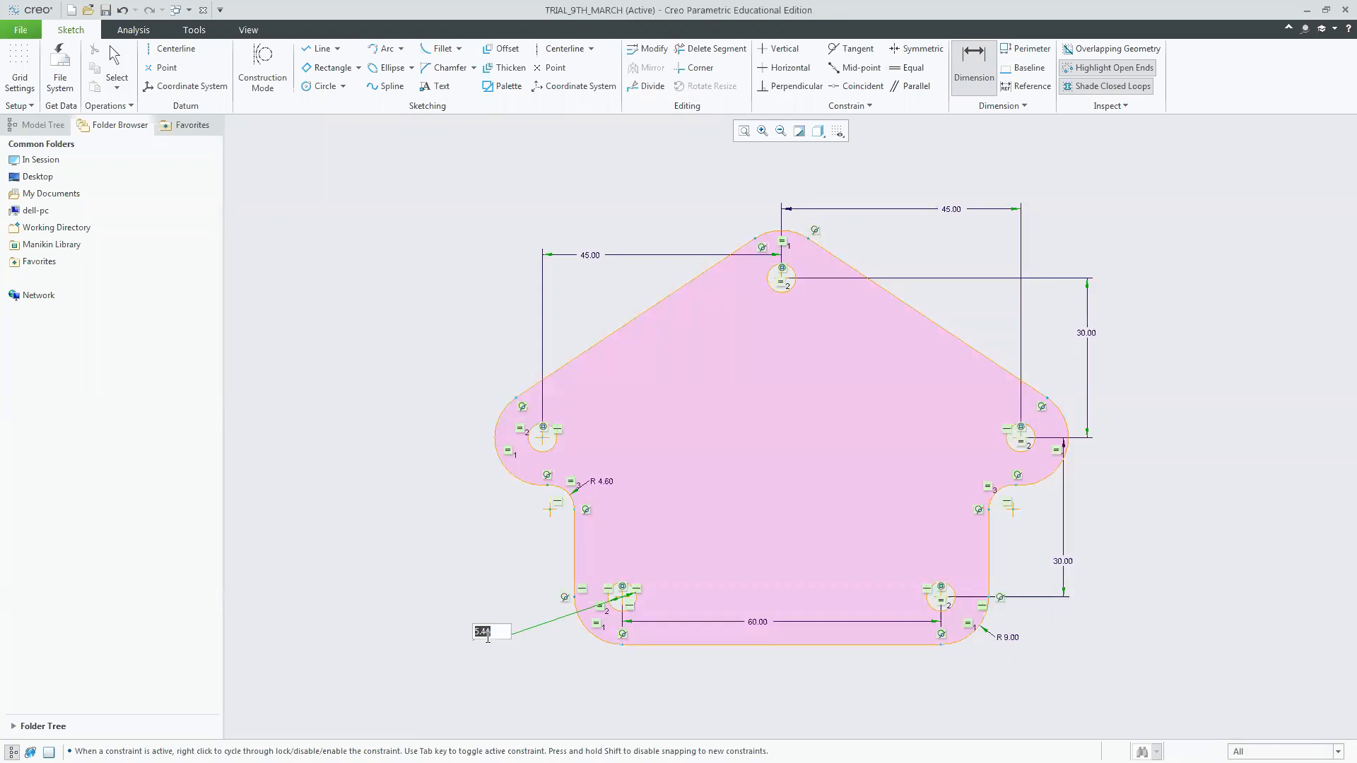
pyautogui.write('12')
pyautogui.press('Return')
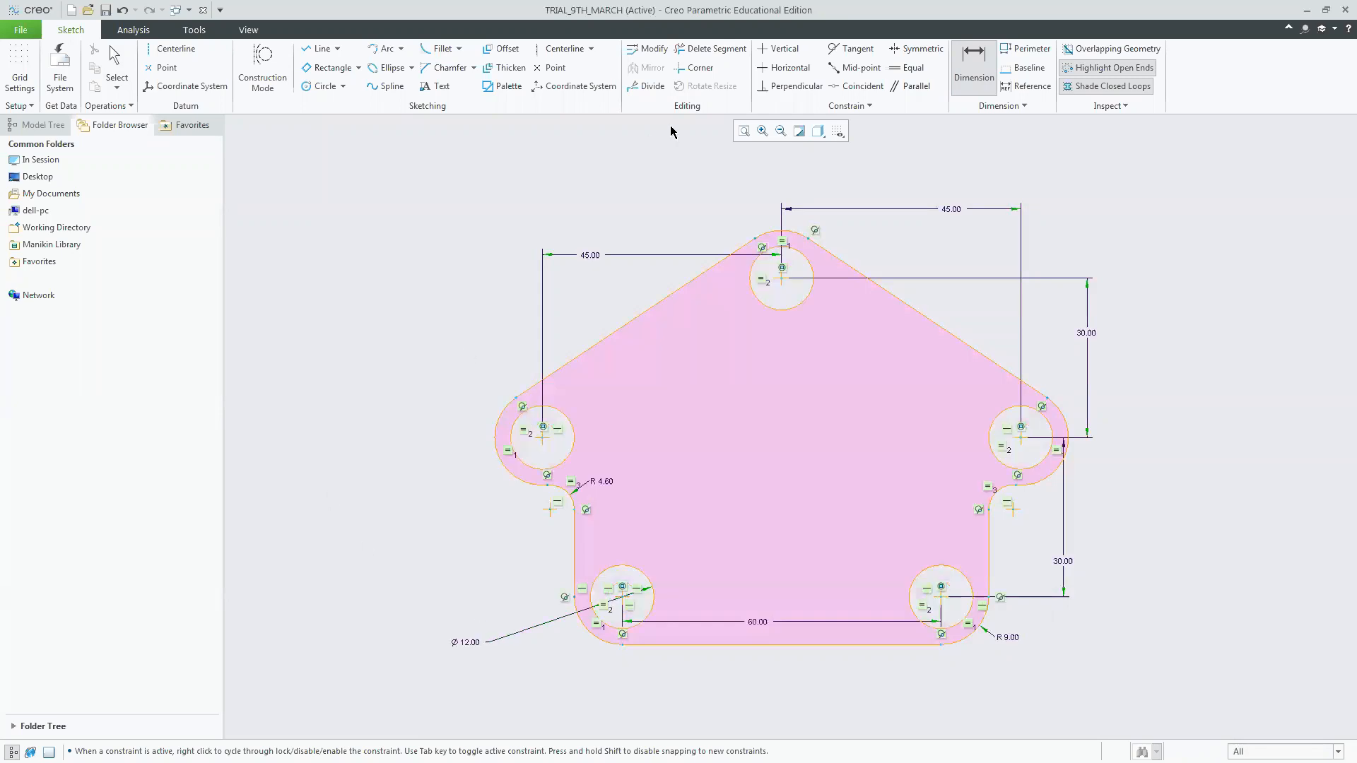
# Refit the sketch in view and move the inner fillet's radius dimension farther into the plate, away from the fillet.
pyautogui.click(744, 131)
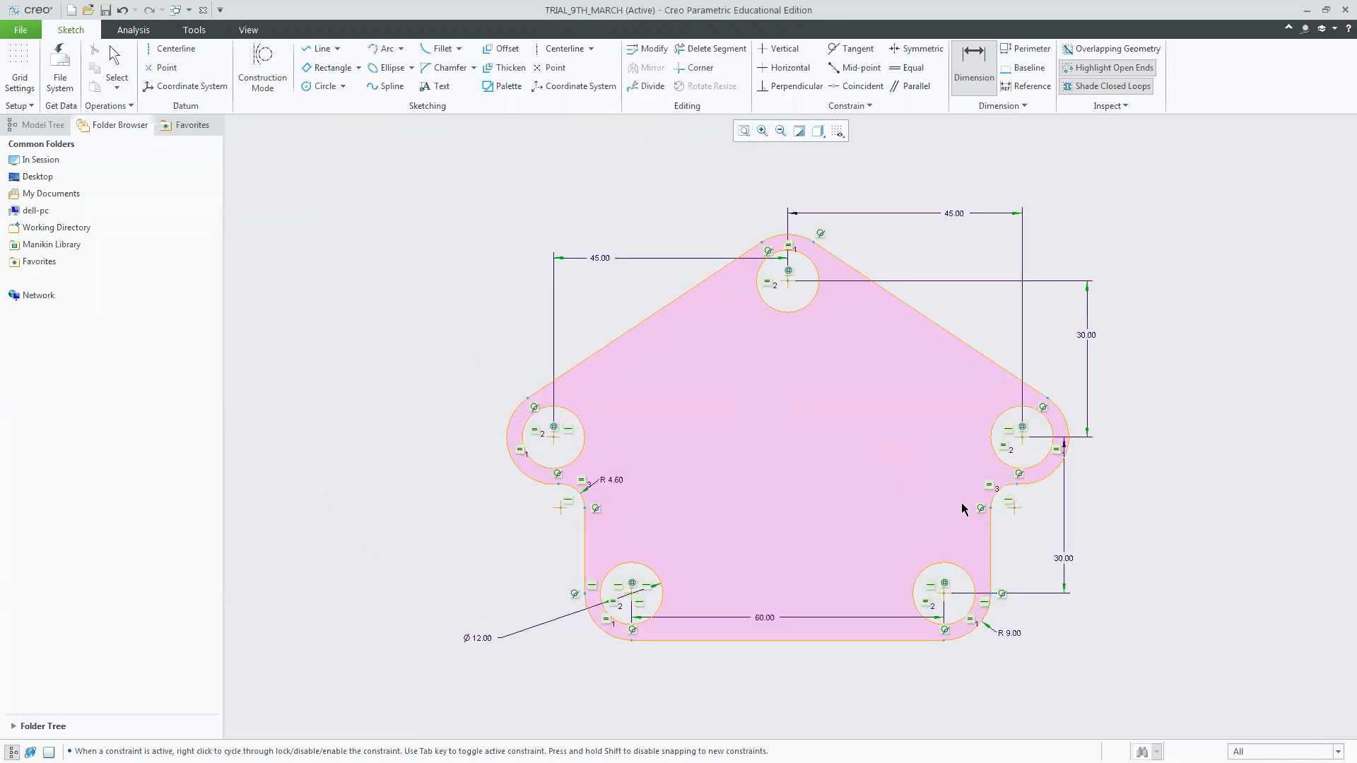
pyautogui.click(609, 481)
pyautogui.moveTo(613, 482); pyautogui.dragTo(689, 497)
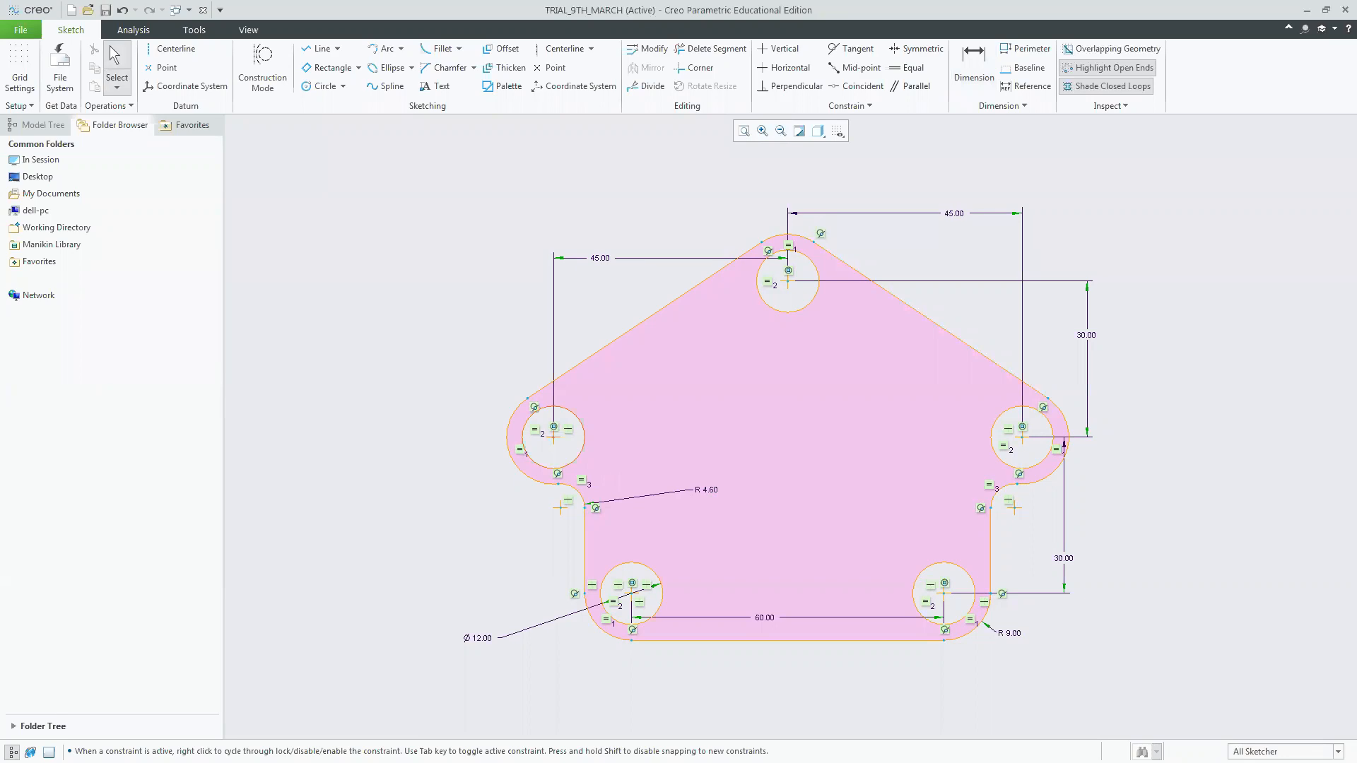
# Switch to the PDFs in the browser and compare the Sketcher_ex_5 drawing with SKETCH-EX-9 in the laboratory exercises.
pyautogui.hotkey('alt', 'Tab')
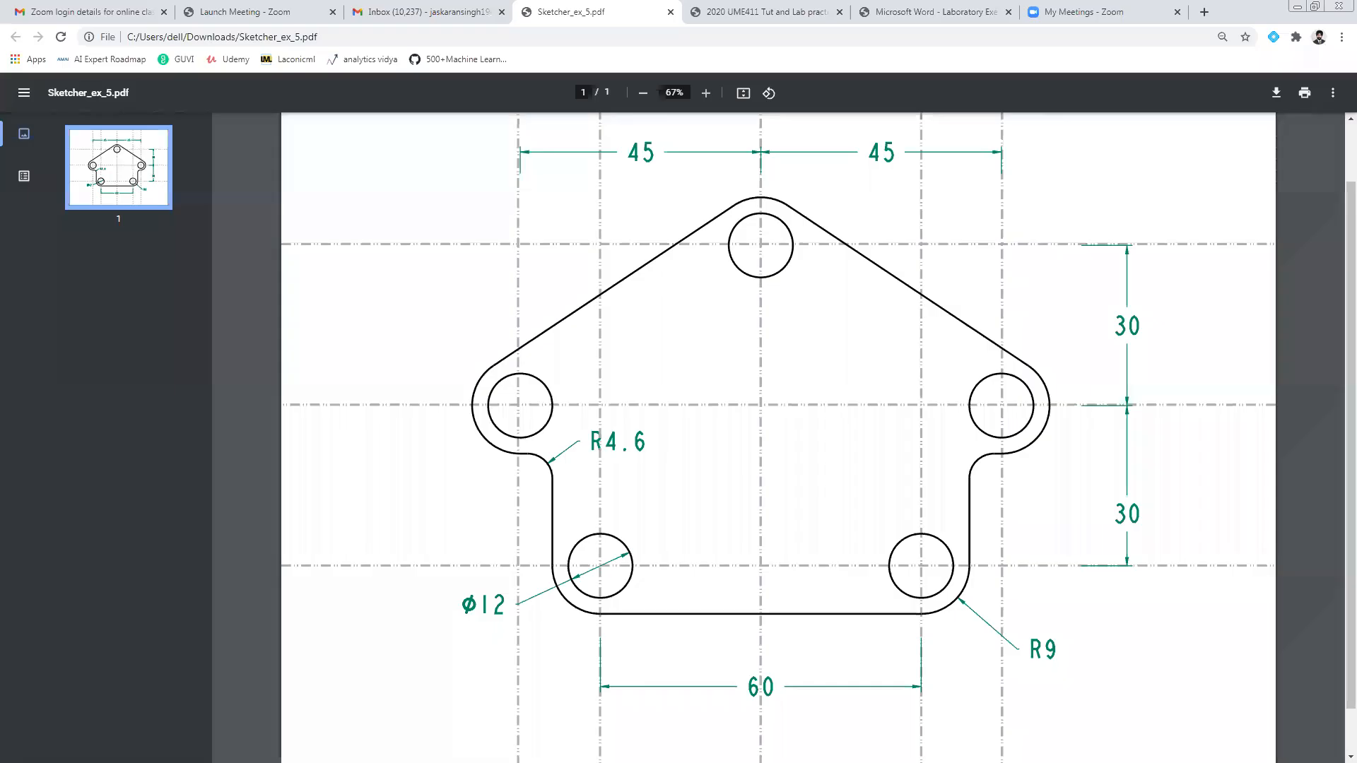
pyautogui.click(1004, 20)
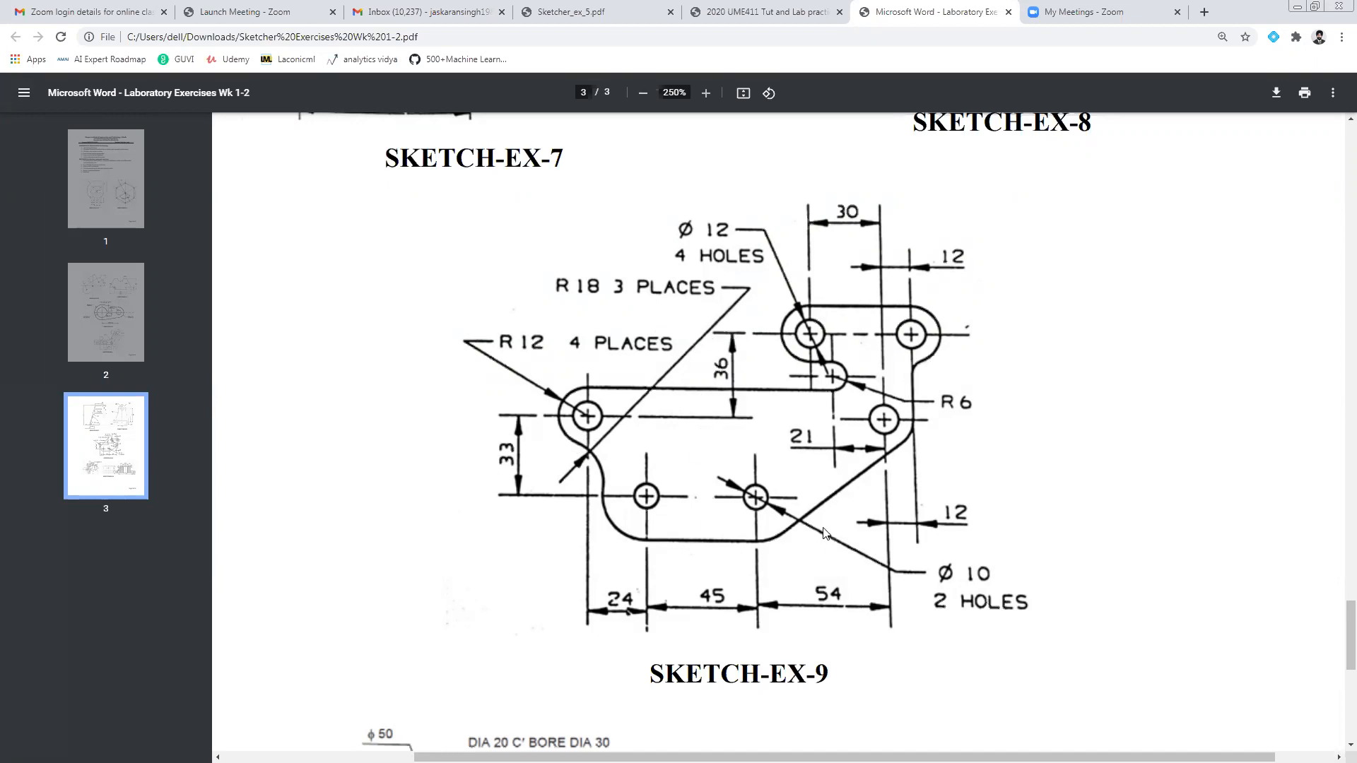
pyautogui.click(593, 13)
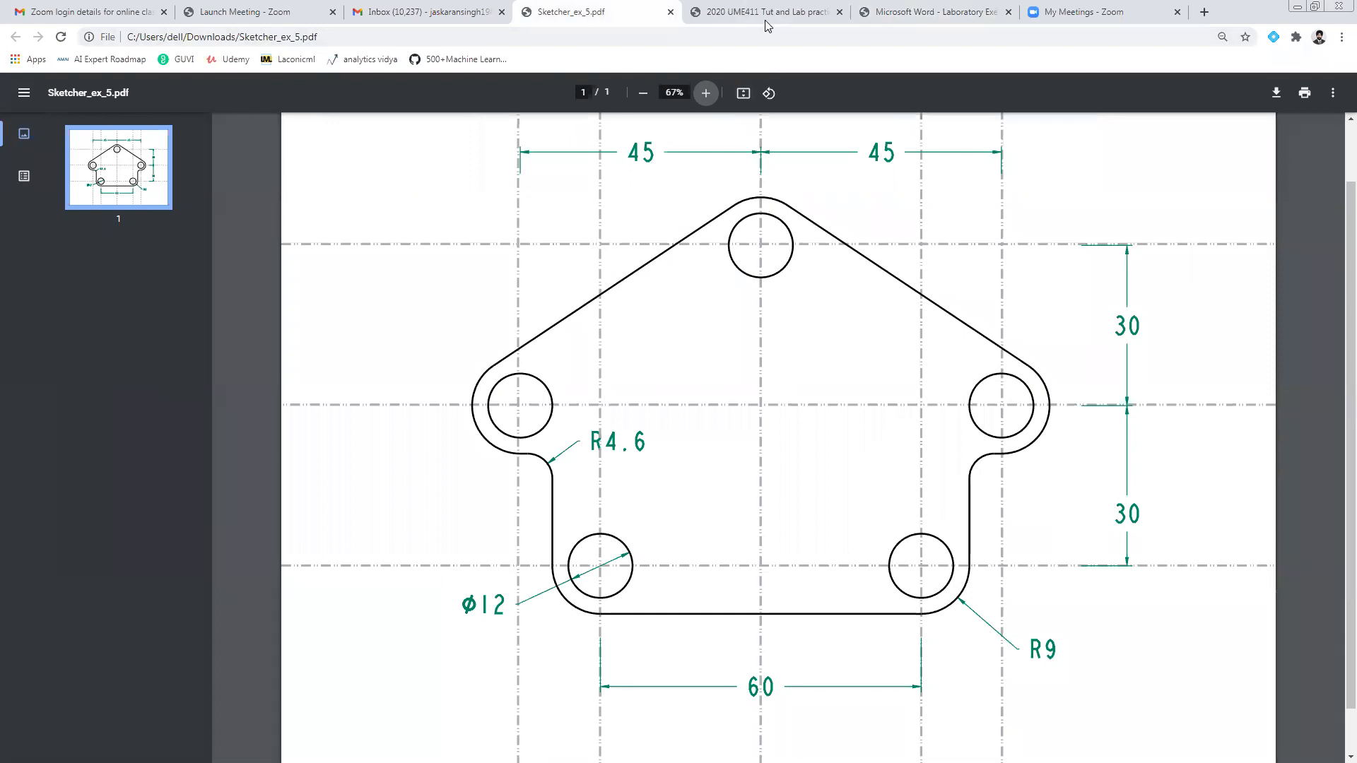
pyautogui.click(911, 17)
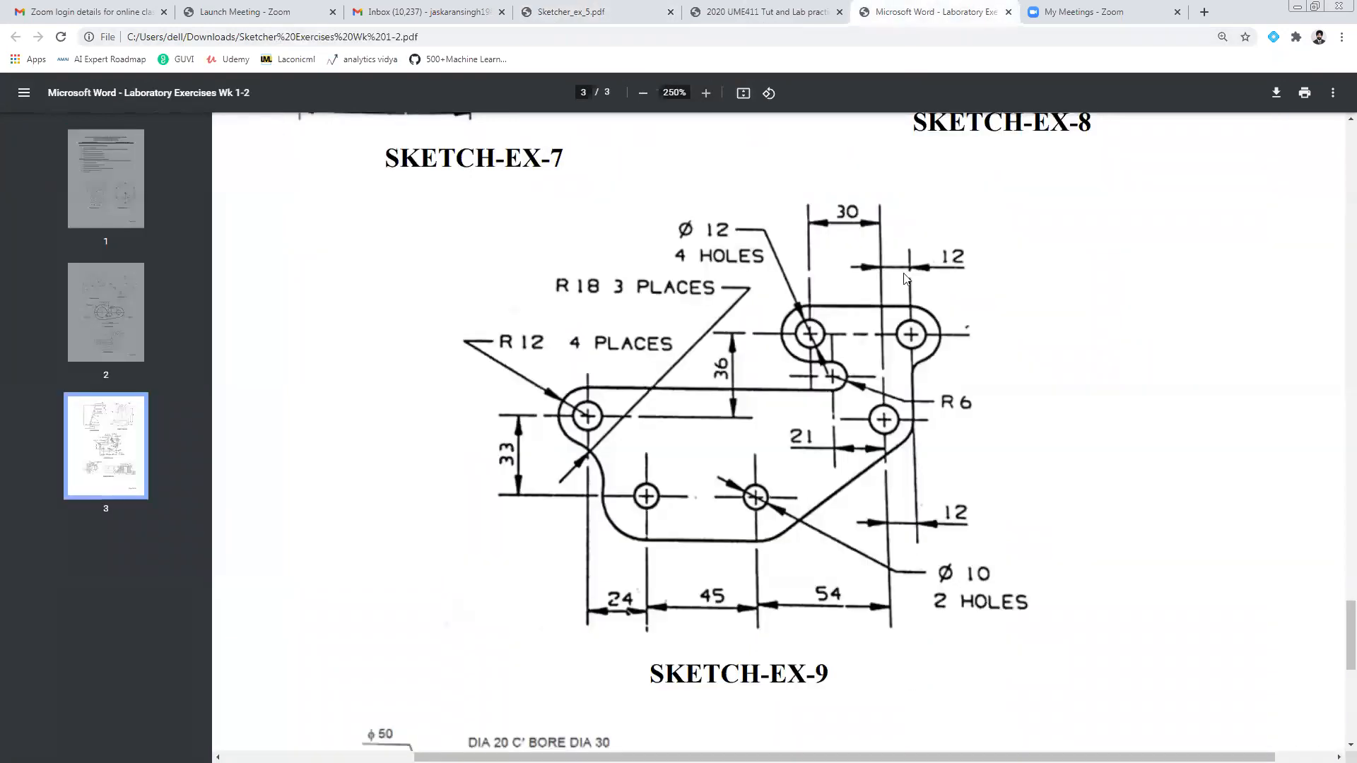